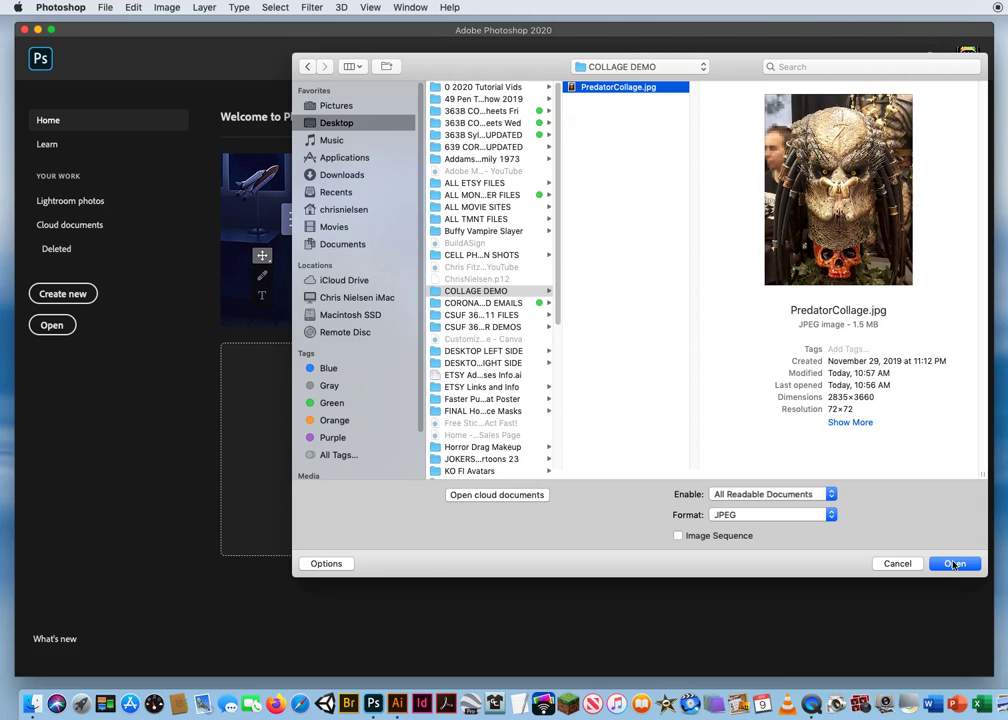
# - Open PredatorCollage.jpg and create a new Letter print document, 8.5 x 11 inches, at 200 pixels/inch
pyautogui.press('Return')
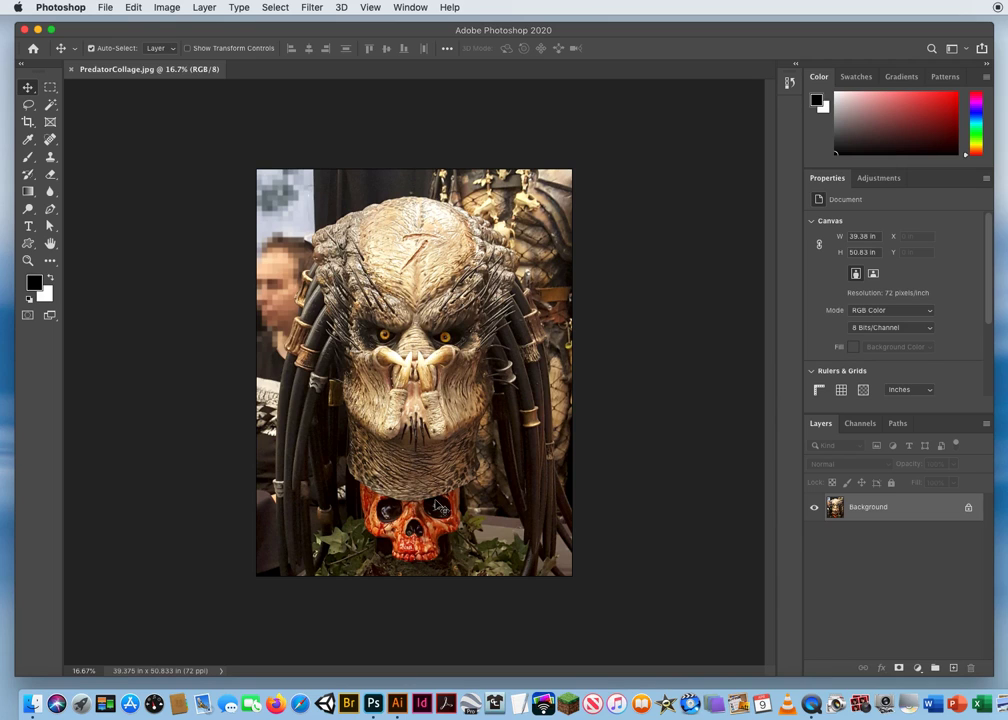
pyautogui.click(106, 7)
pyautogui.click(117, 23)
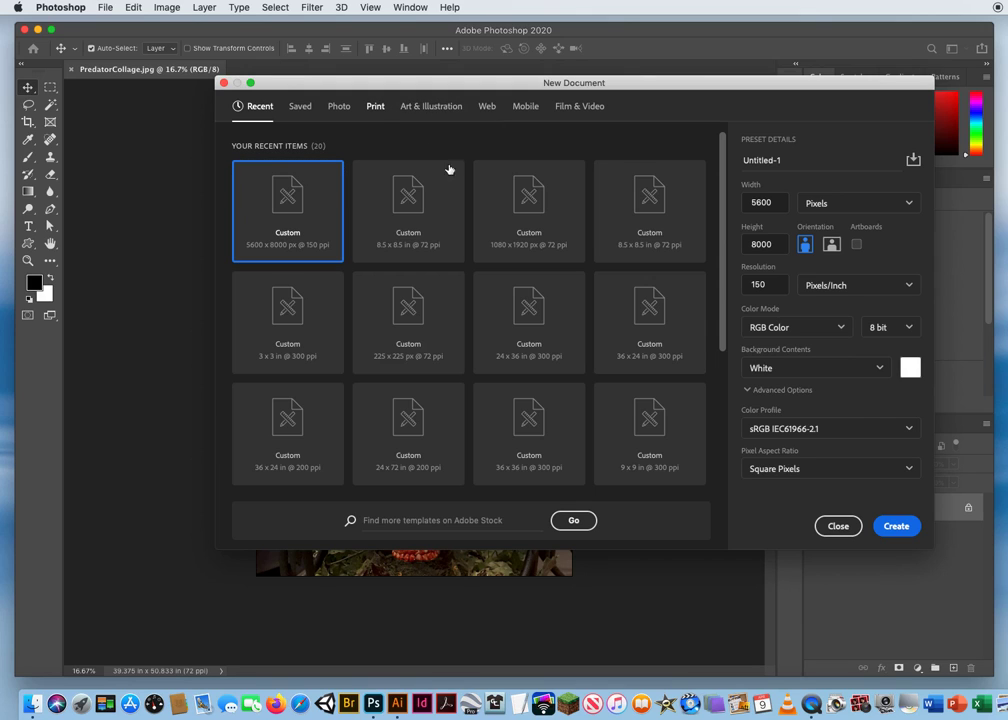
pyautogui.click(375, 106)
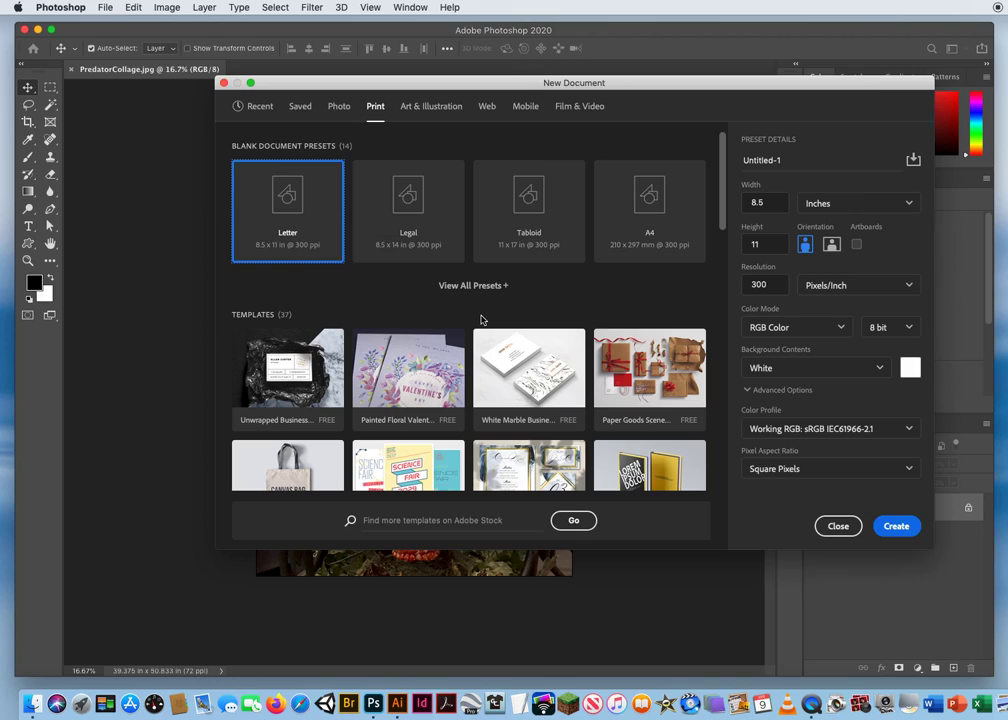
pyautogui.doubleClick(773, 283)
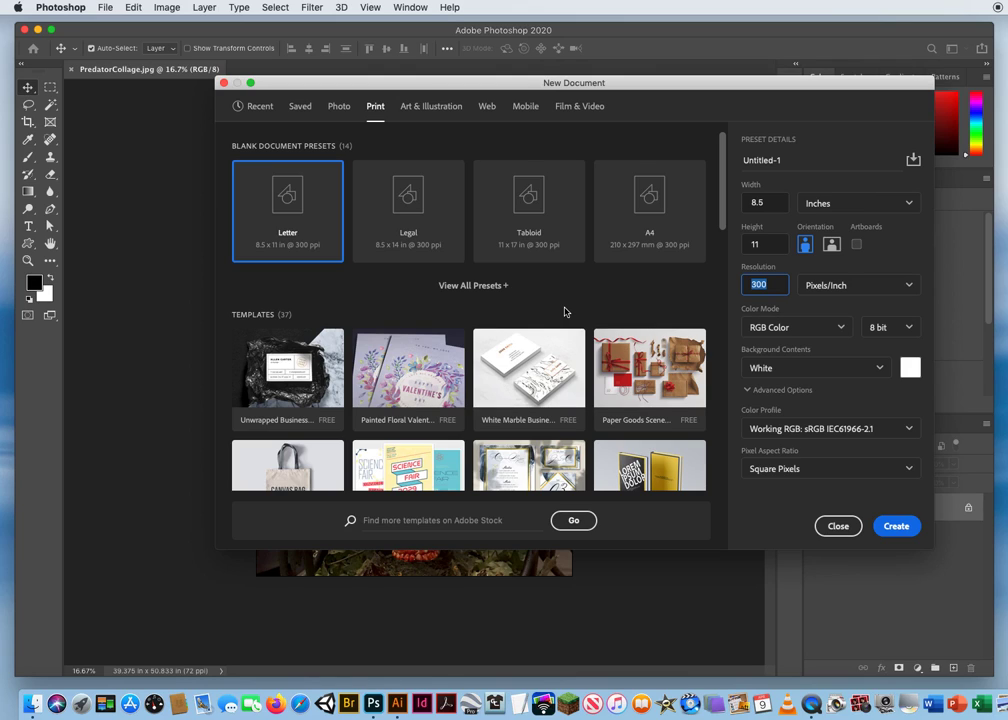
pyautogui.write('2')
pyautogui.click(896, 526)
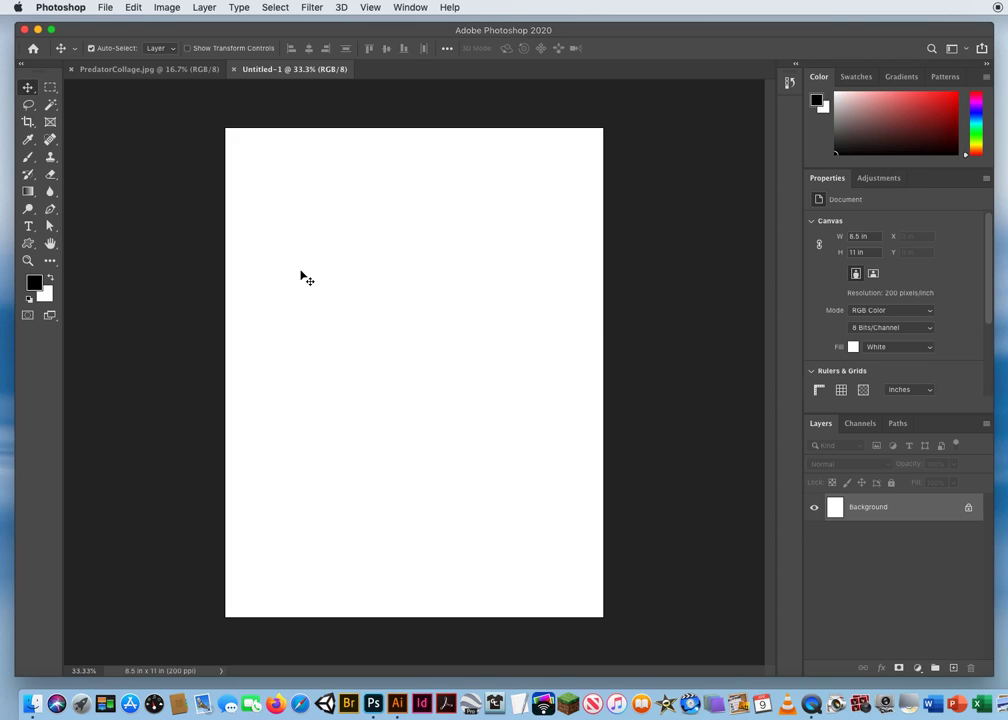
# - Copy the Predator photo from PredatorCollage.jpg into the new blank document as its own layer
pyautogui.click(128, 70)
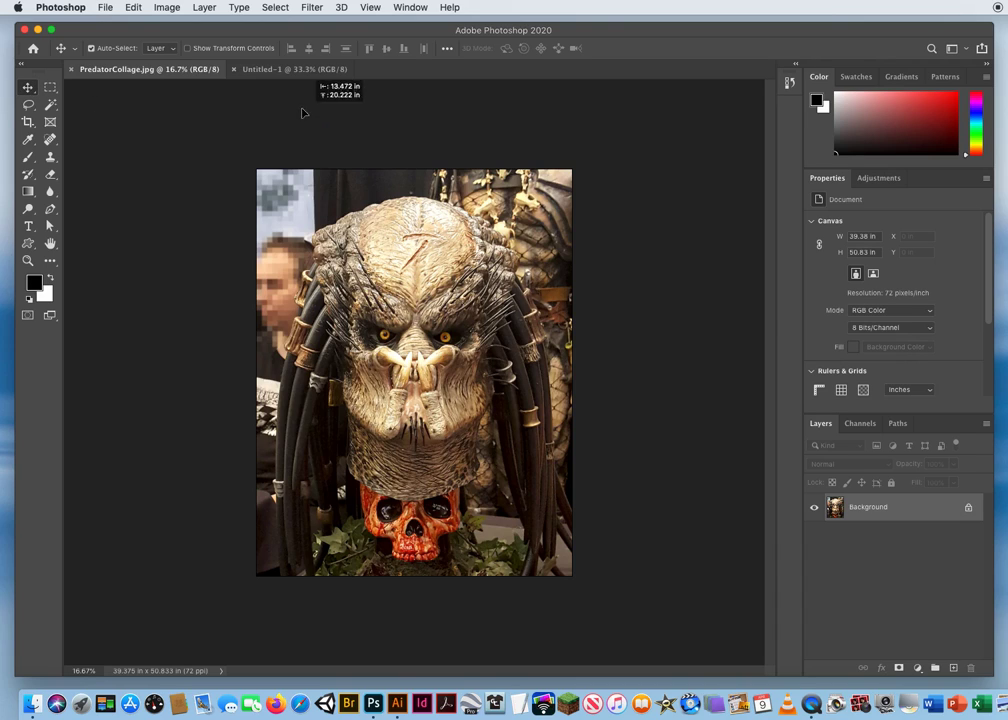
pyautogui.click(279, 70)
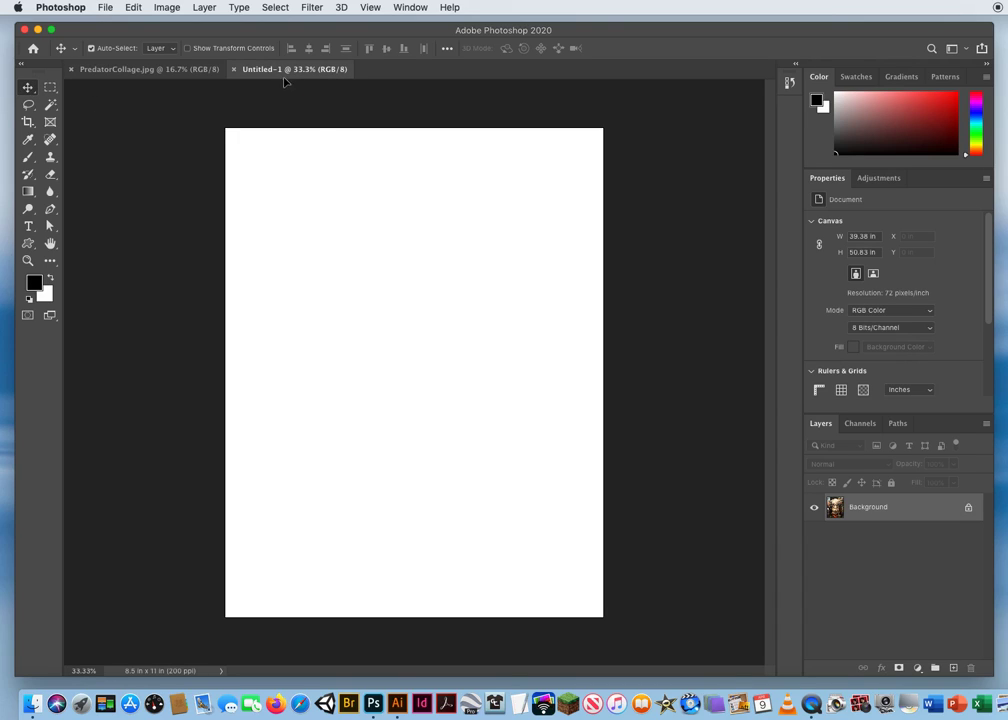
pyautogui.press('super+v')
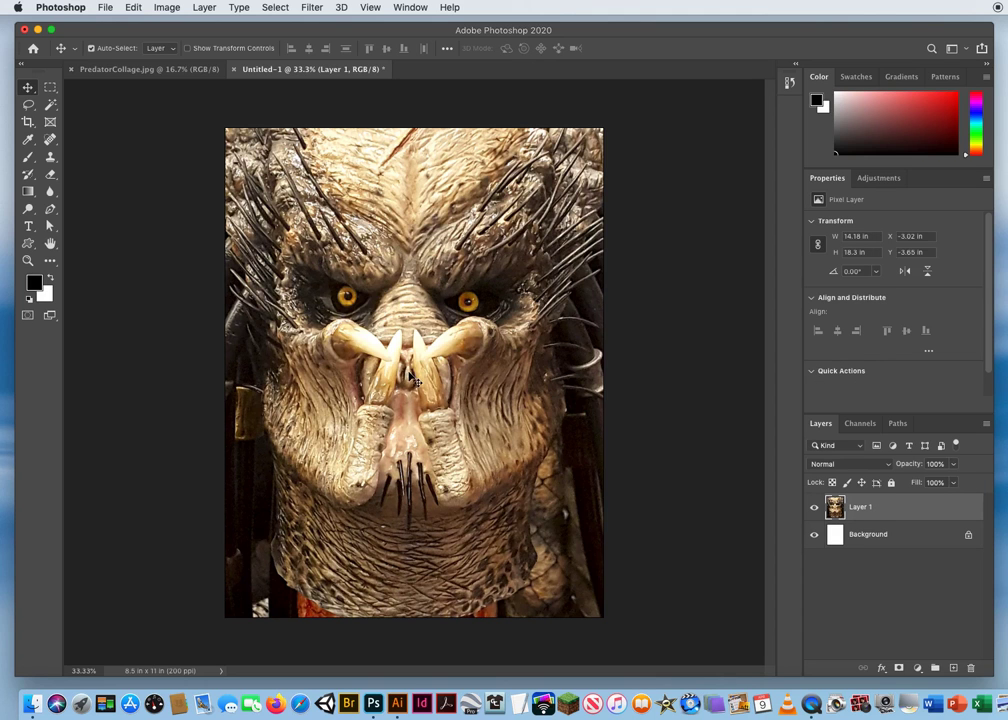
# - Scale the Predator photo layer proportionally to about 62% and position it so it covers the whole page
pyautogui.press('super')
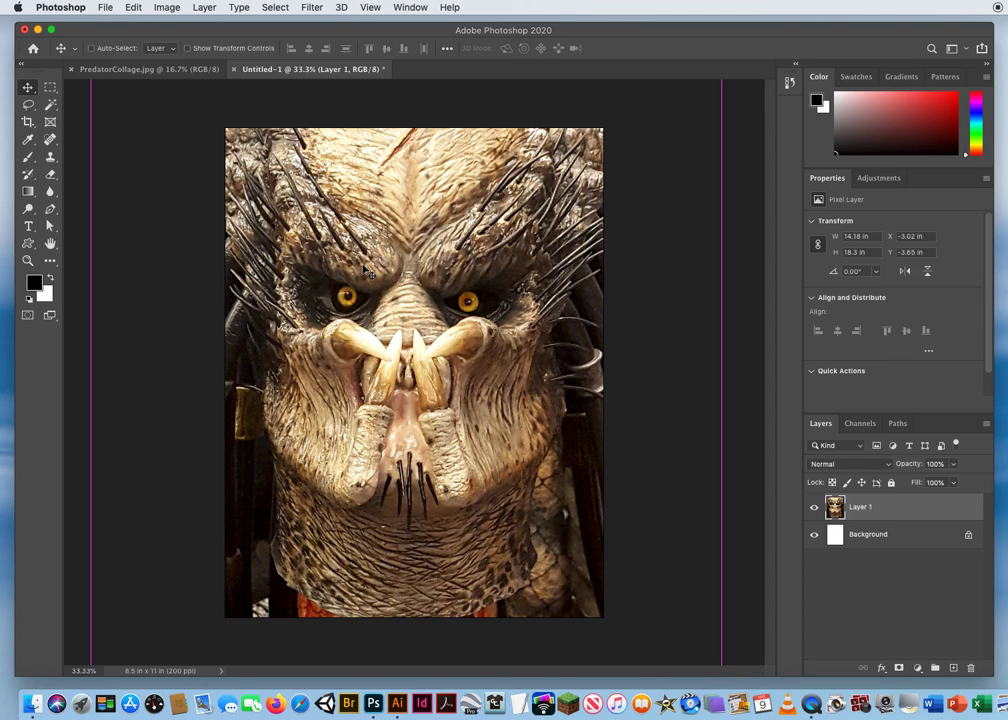
pyautogui.press('super+t')
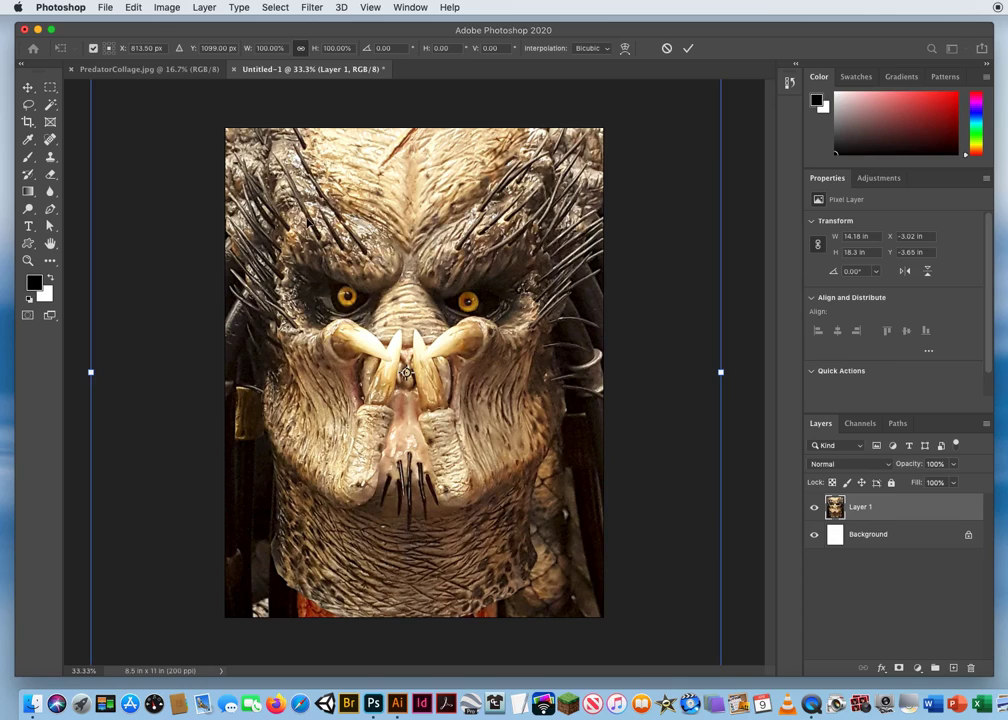
pyautogui.moveTo(272, 173); pyautogui.dragTo(318, 309)
pyautogui.moveTo(137, 99); pyautogui.dragTo(326, 344)
pyautogui.moveTo(390, 410); pyautogui.dragTo(240, 148)
pyautogui.moveTo(180, 93); pyautogui.dragTo(230, 155)
pyautogui.moveTo(308, 245); pyautogui.dragTo(289, 206)
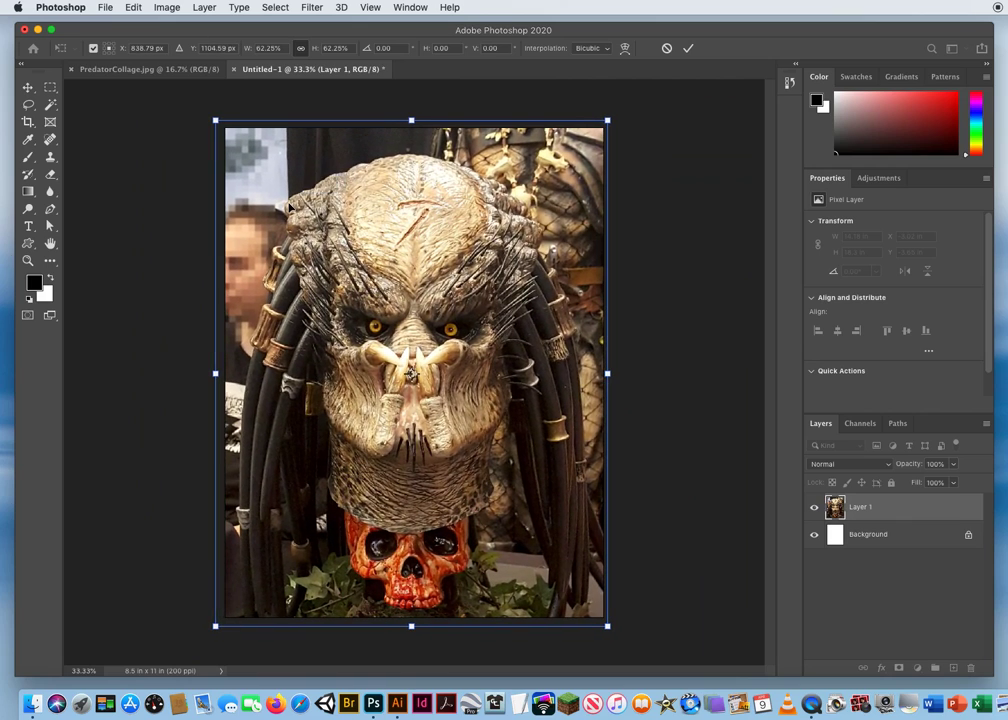
pyautogui.press('Return')
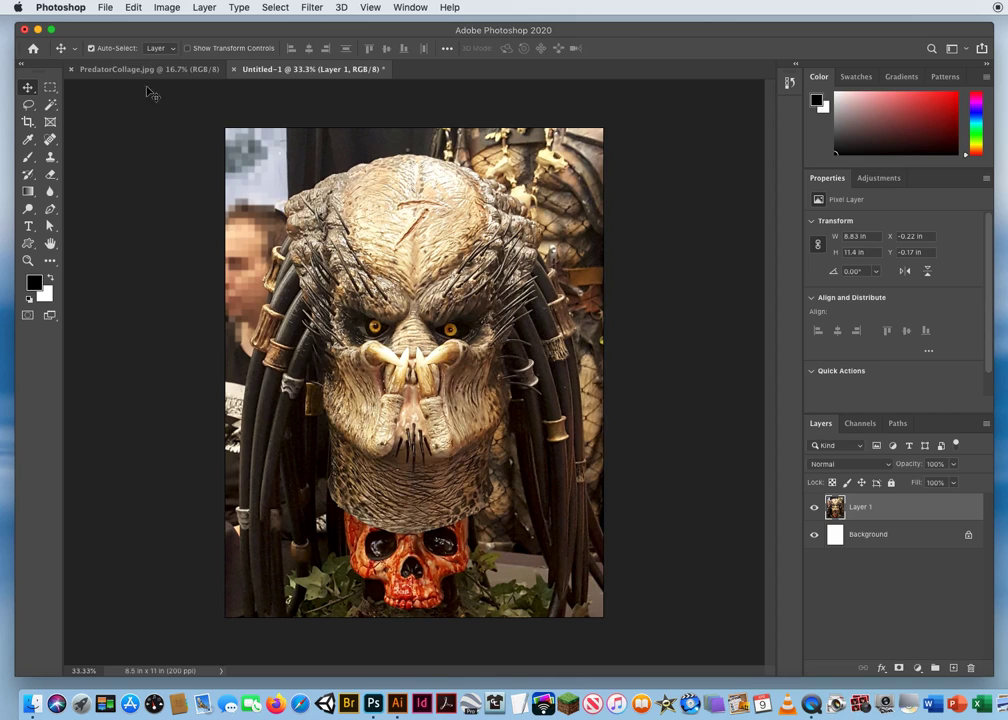
# - Browse for a file to open in the 639 Derek Gores COLLAGE ART folder on the Desktop, within 639 CORONA FILES UPDATED
pyautogui.click(107, 7)
pyautogui.click(88, 31)
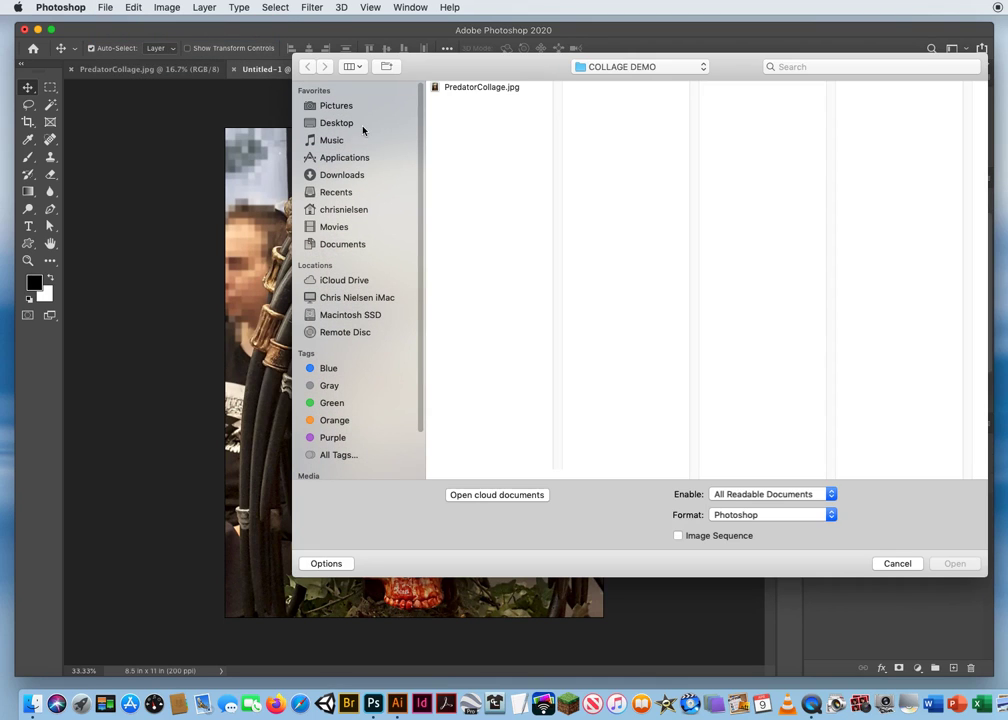
pyautogui.click(345, 123)
pyautogui.moveTo(558, 474); pyautogui.dragTo(669, 474)
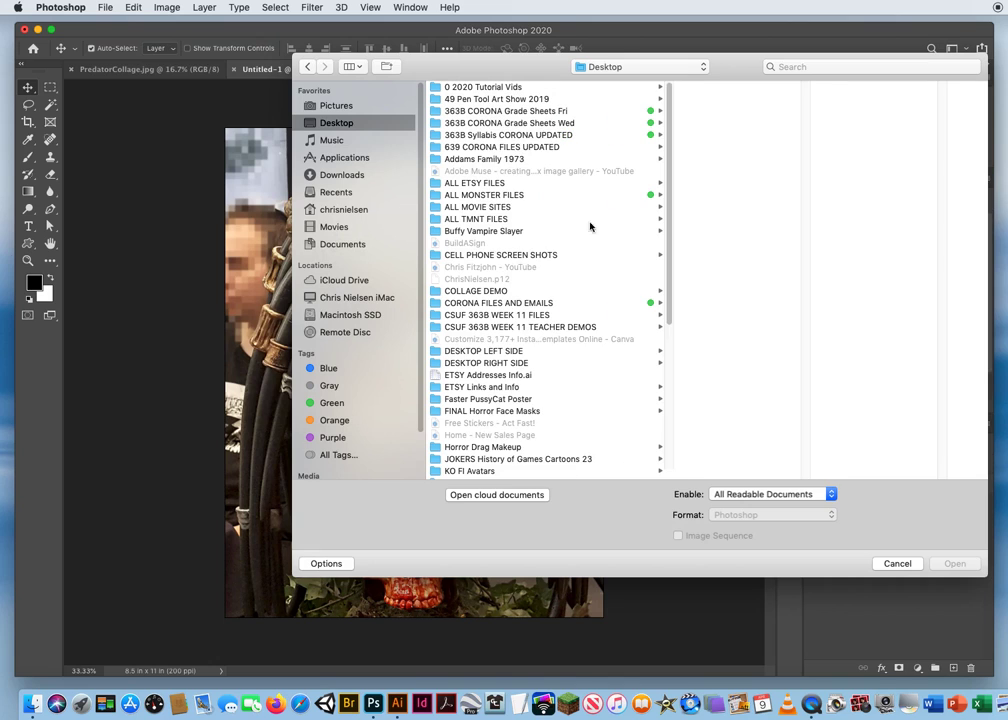
pyautogui.click(470, 147)
pyautogui.click(758, 101)
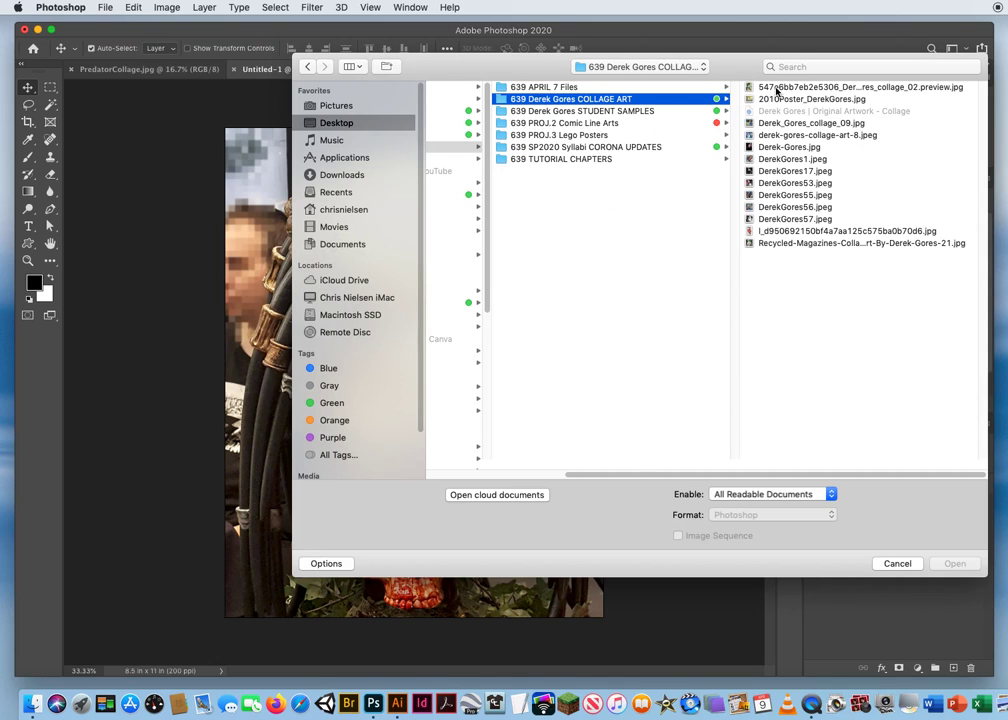
# - Preview several of the Derek Gores collage samples and open DerekGores53.jpeg
pyautogui.click(776, 89)
pyautogui.click(650, 100)
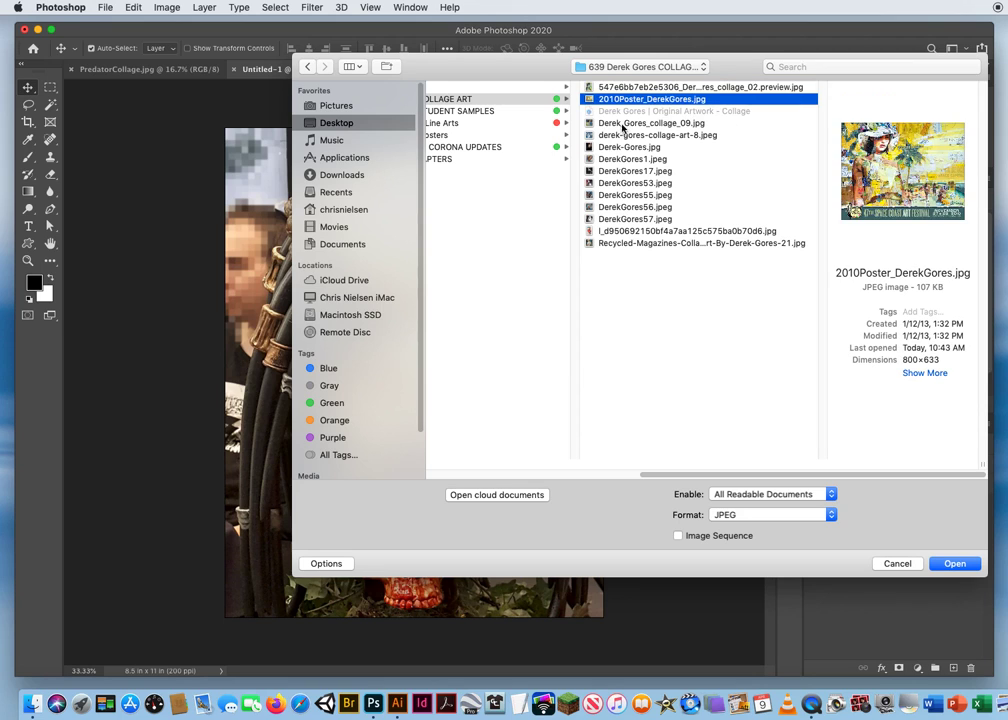
pyautogui.click(622, 124)
pyautogui.click(618, 136)
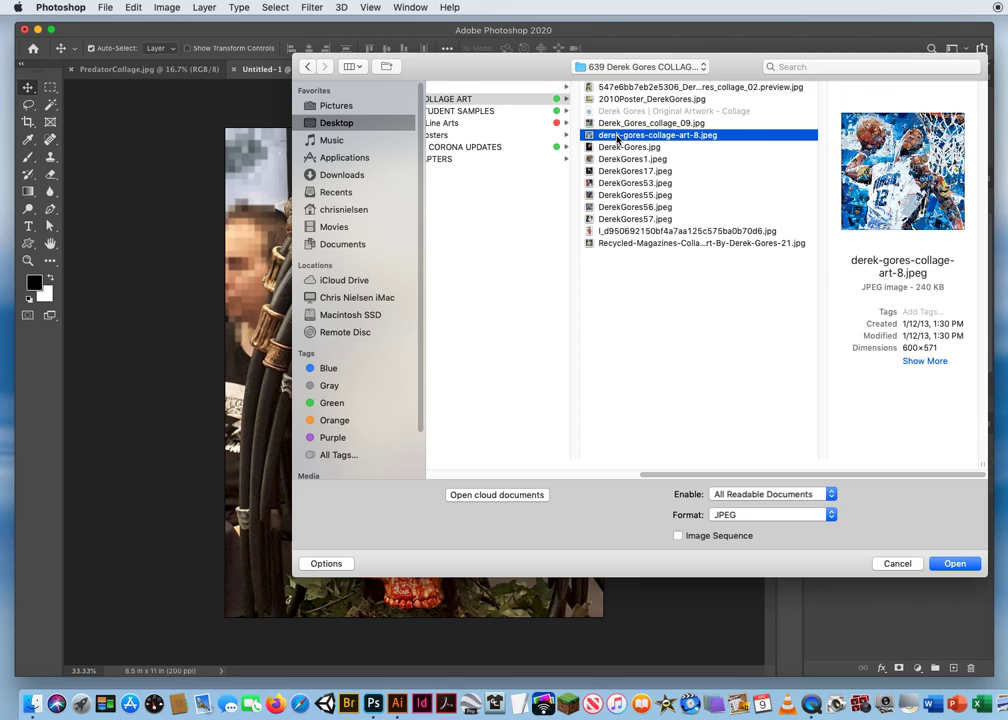
pyautogui.click(617, 148)
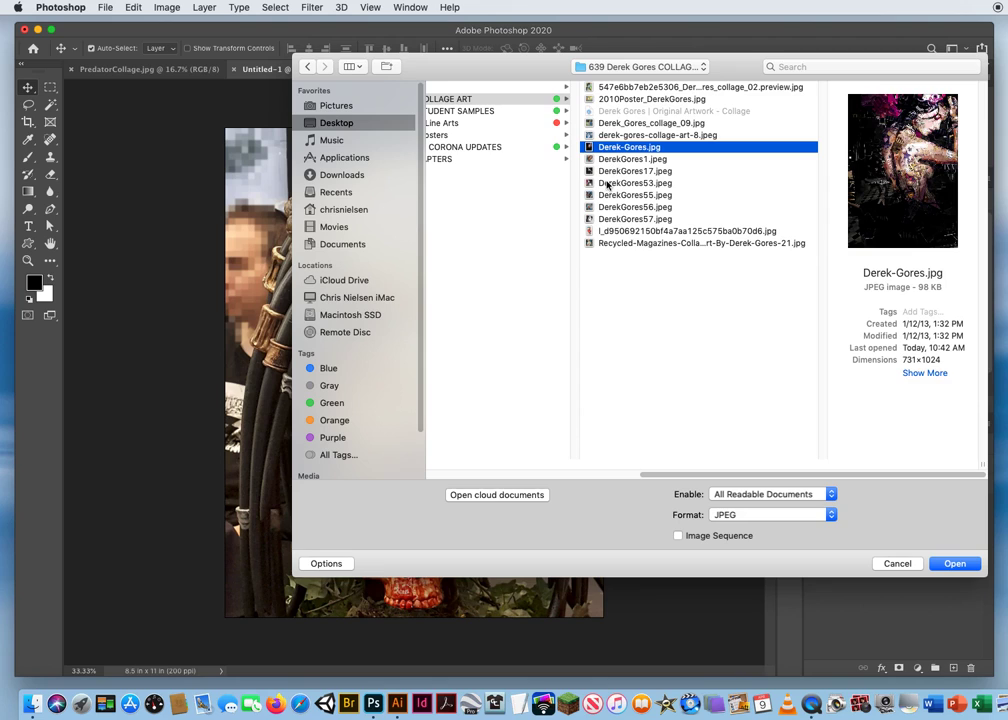
pyautogui.click(610, 184)
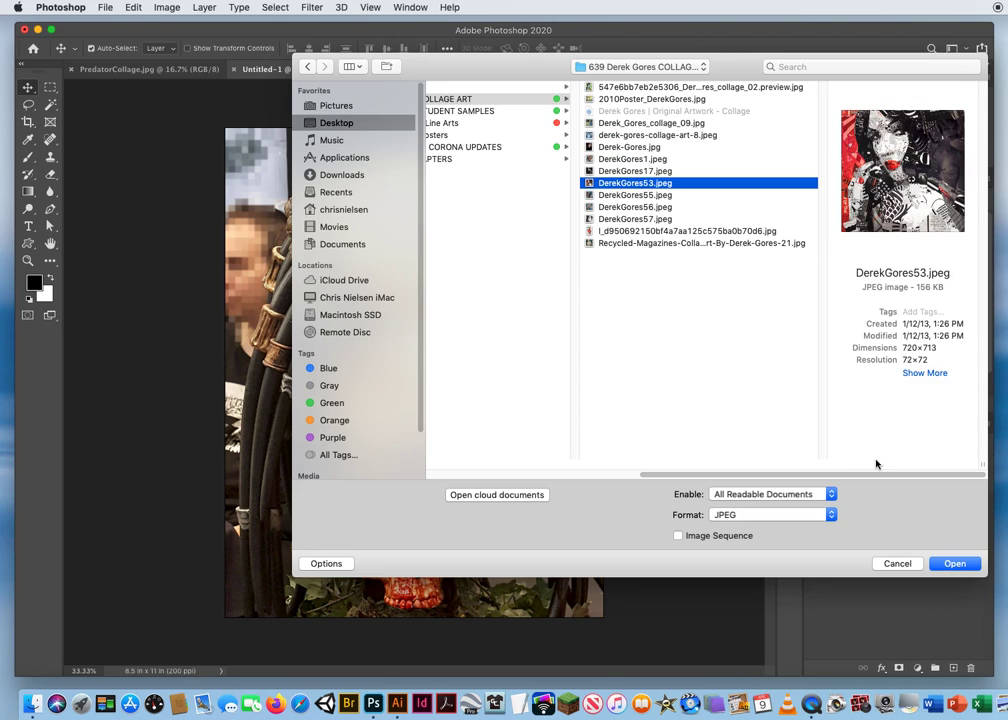
pyautogui.press('Return')
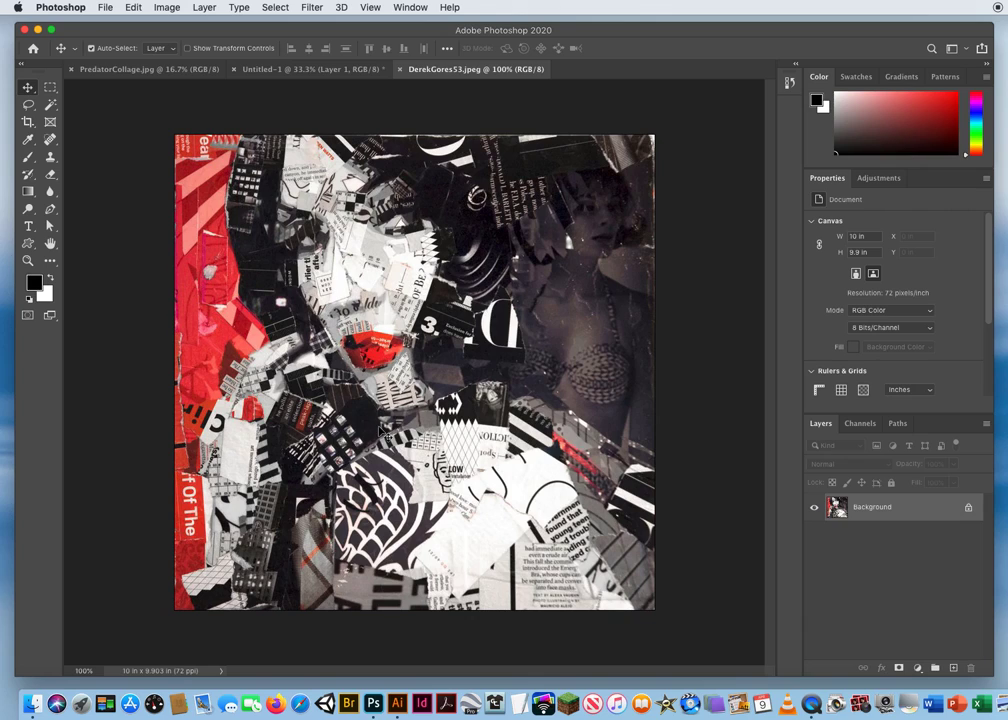
# - Examine the face and torn-paper pieces of the DerekGores53.jpeg collage up close, and close the image
pyautogui.click(28, 260)
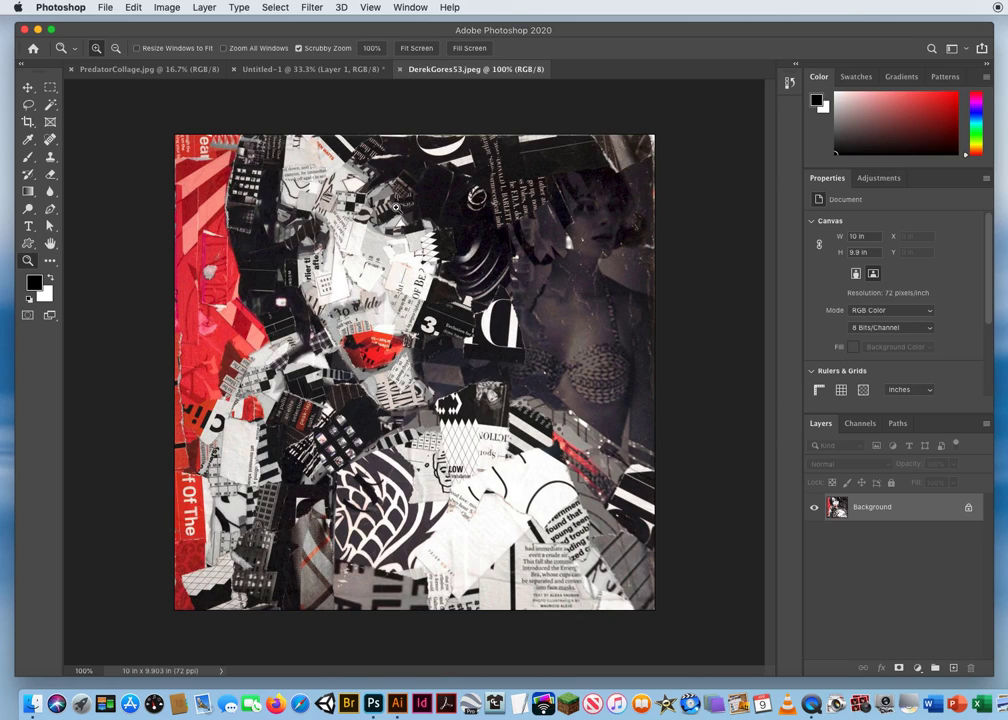
pyautogui.moveTo(483, 187); pyautogui.dragTo(502, 352)
pyautogui.moveTo(330, 488); pyautogui.dragTo(293, 387)
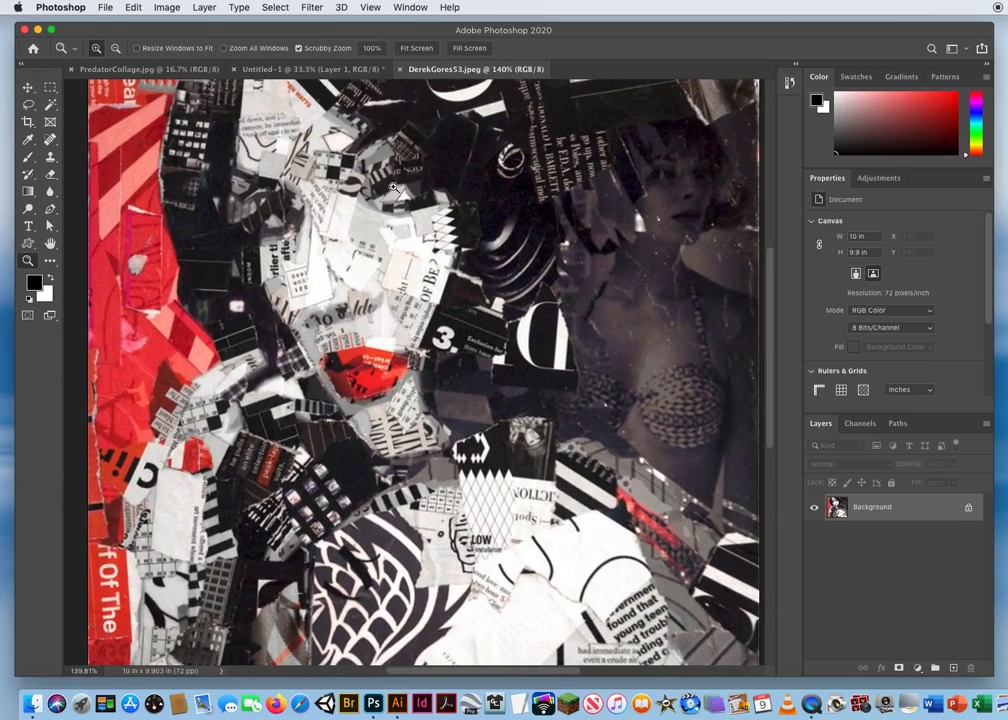
pyautogui.moveTo(342, 262); pyautogui.dragTo(327, 298)
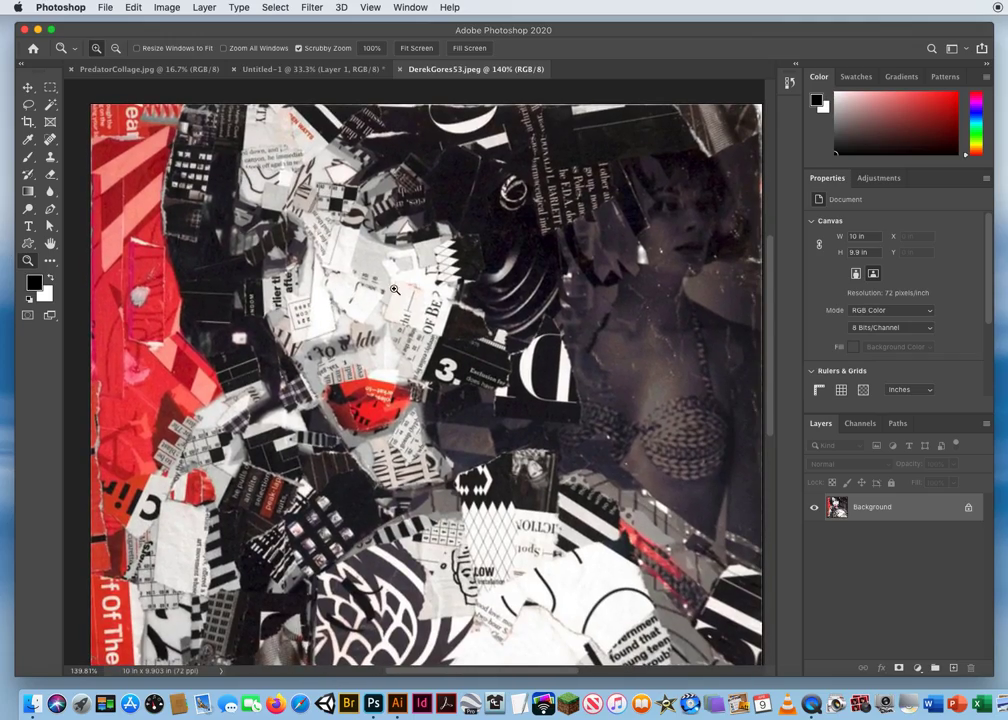
pyautogui.moveTo(262, 154); pyautogui.dragTo(328, 201)
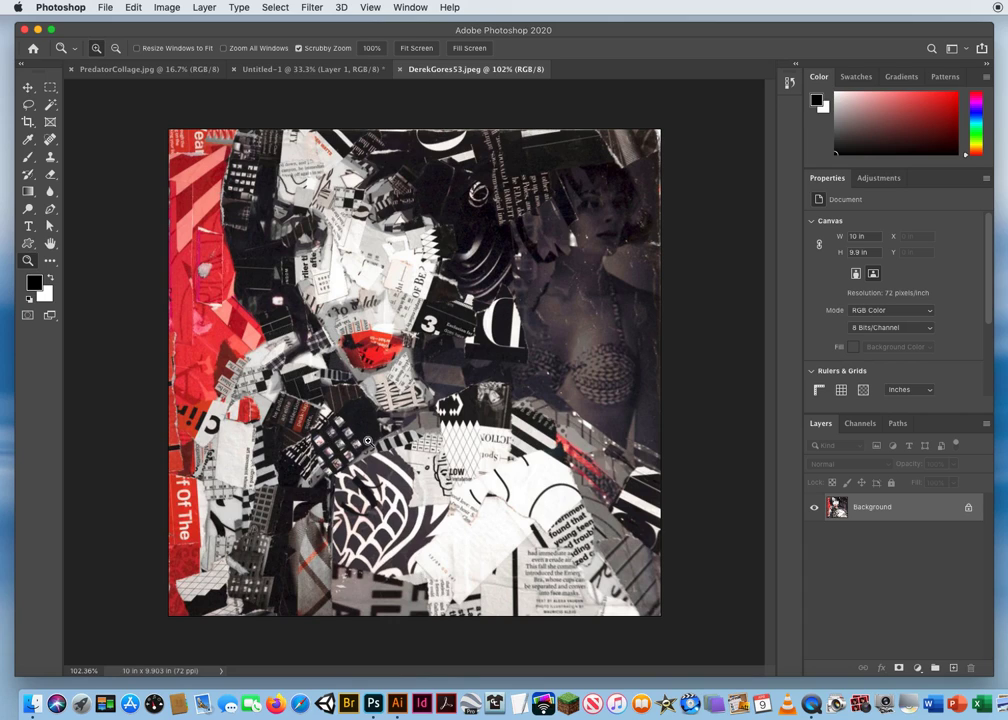
pyautogui.click(399, 70)
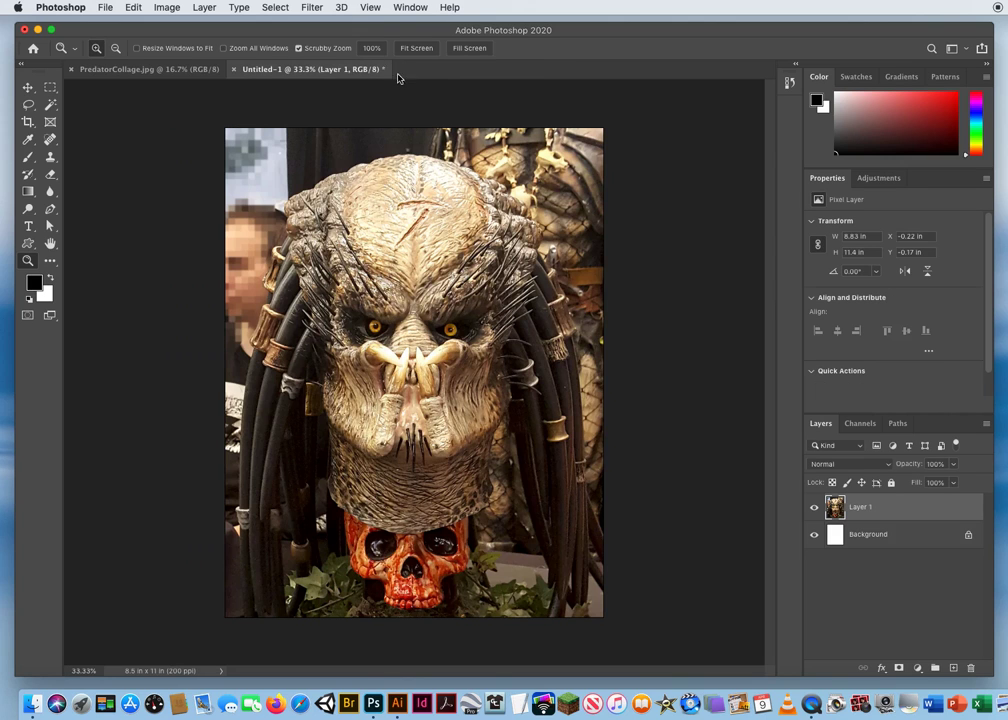
# - Open the reference collage DerekGores57.jpeg from the same sample folder
pyautogui.click(105, 7)
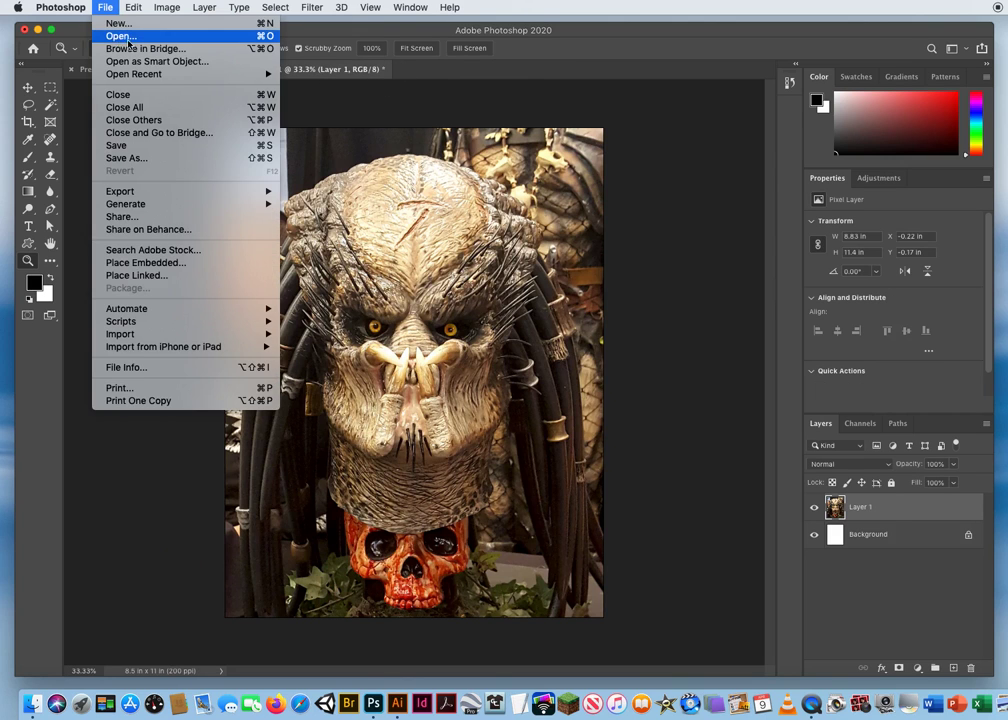
pyautogui.click(121, 37)
pyautogui.click(476, 220)
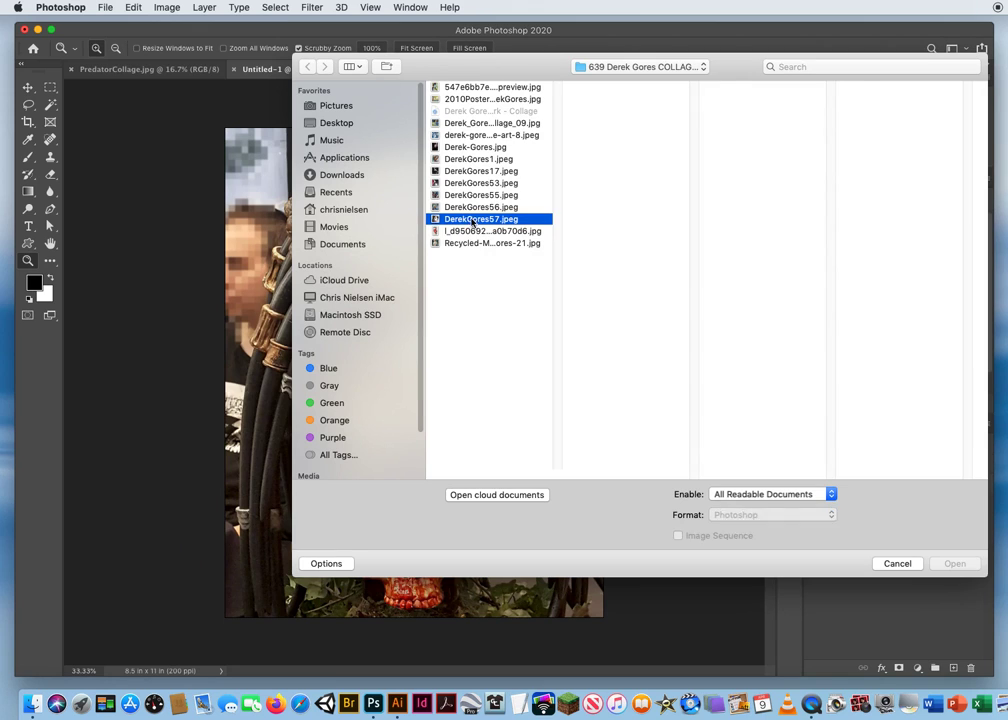
pyautogui.click(946, 566)
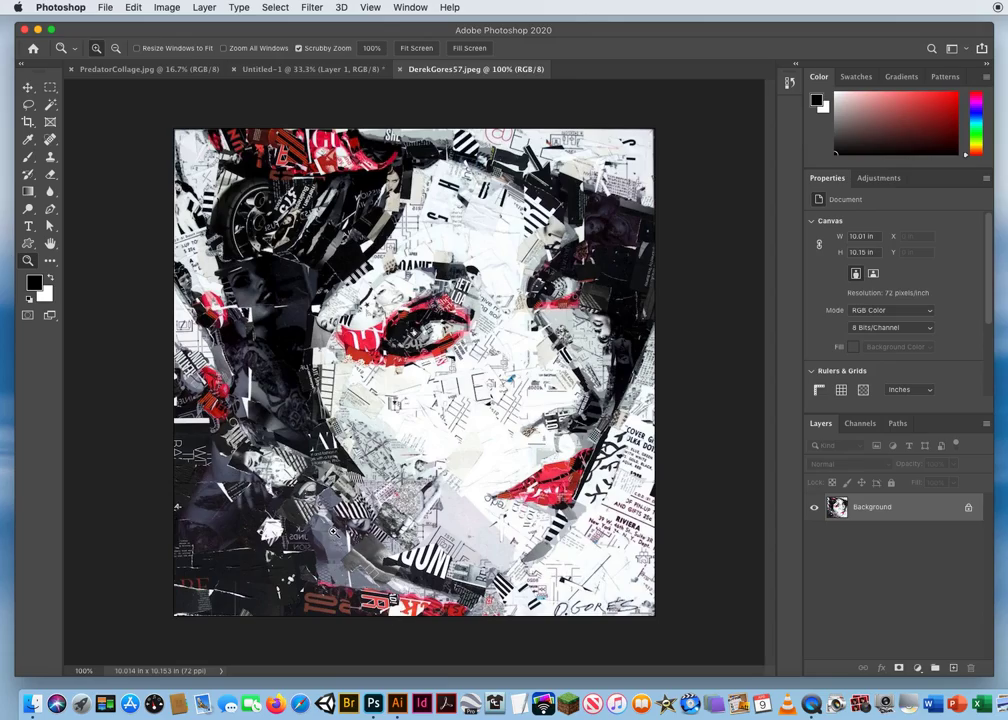
# - Examine how the lips, eyes, hair and dark areas of the DerekGores57.jpeg collage are built from paper scraps
pyautogui.moveTo(500, 390); pyautogui.dragTo(300, 385)
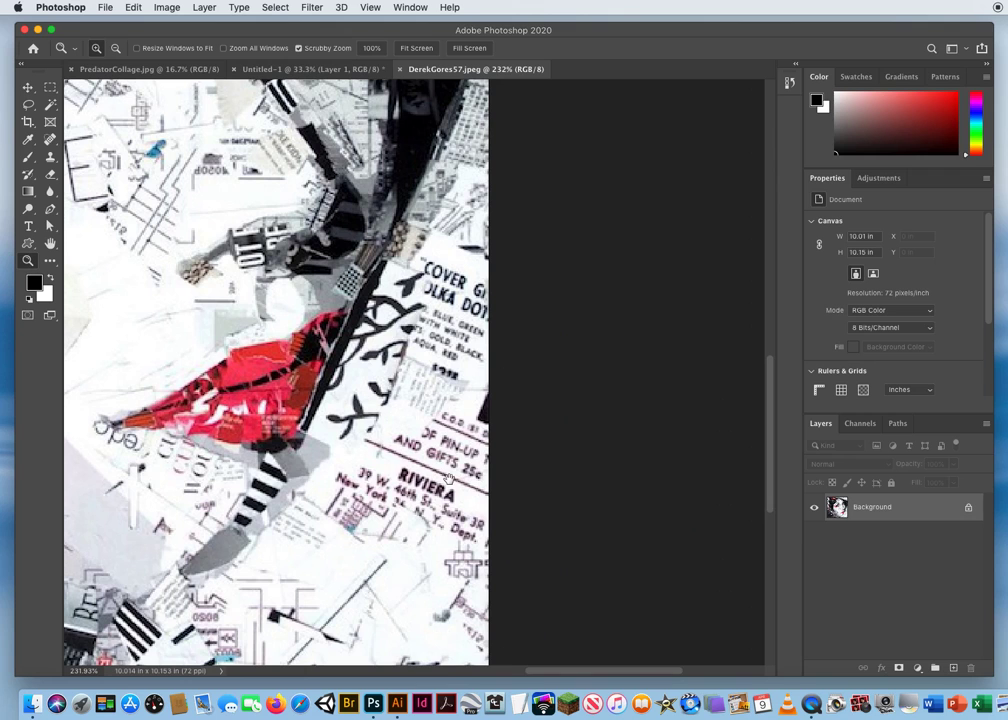
pyautogui.moveTo(131, 185); pyautogui.dragTo(415, 420)
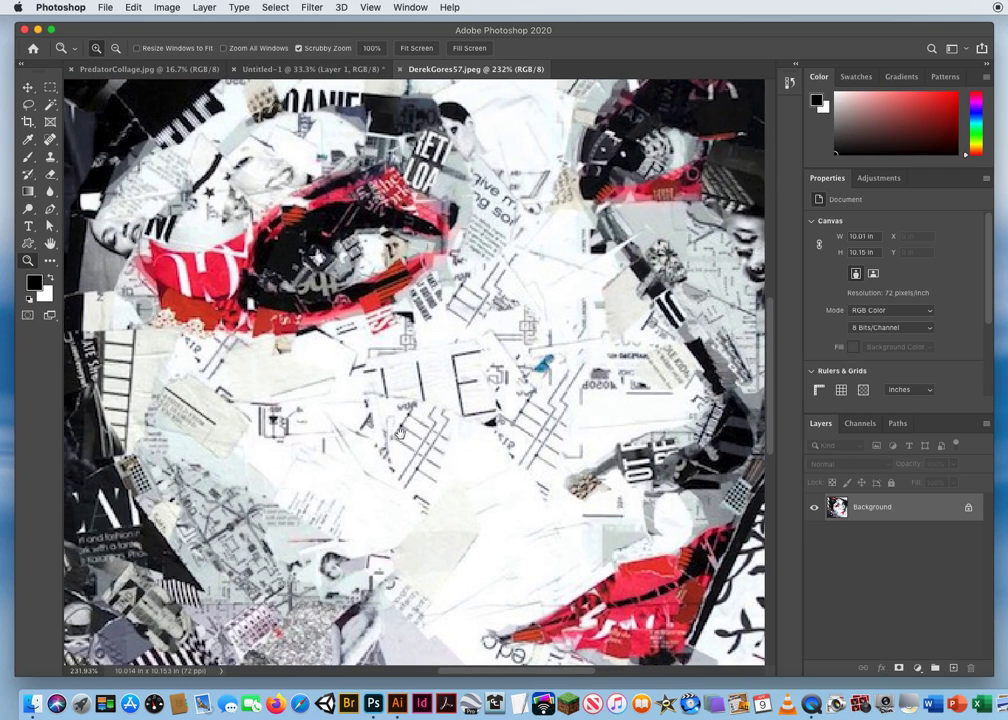
pyautogui.moveTo(404, 342); pyautogui.dragTo(127, 126)
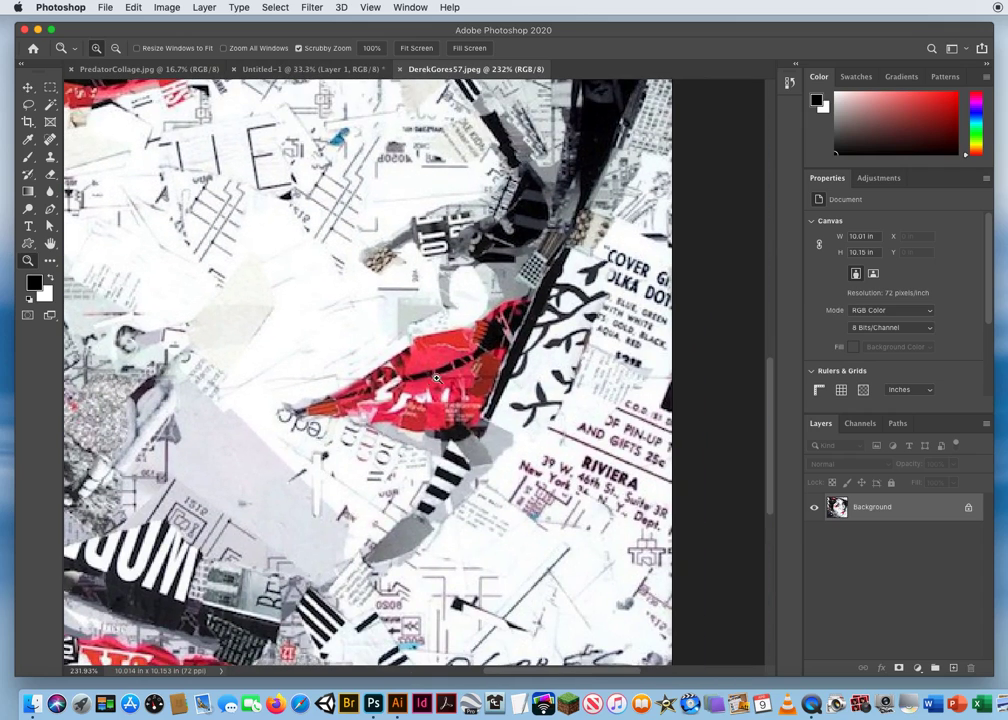
pyautogui.moveTo(230, 354); pyautogui.dragTo(530, 284)
pyautogui.scroll(10, 596, 406)
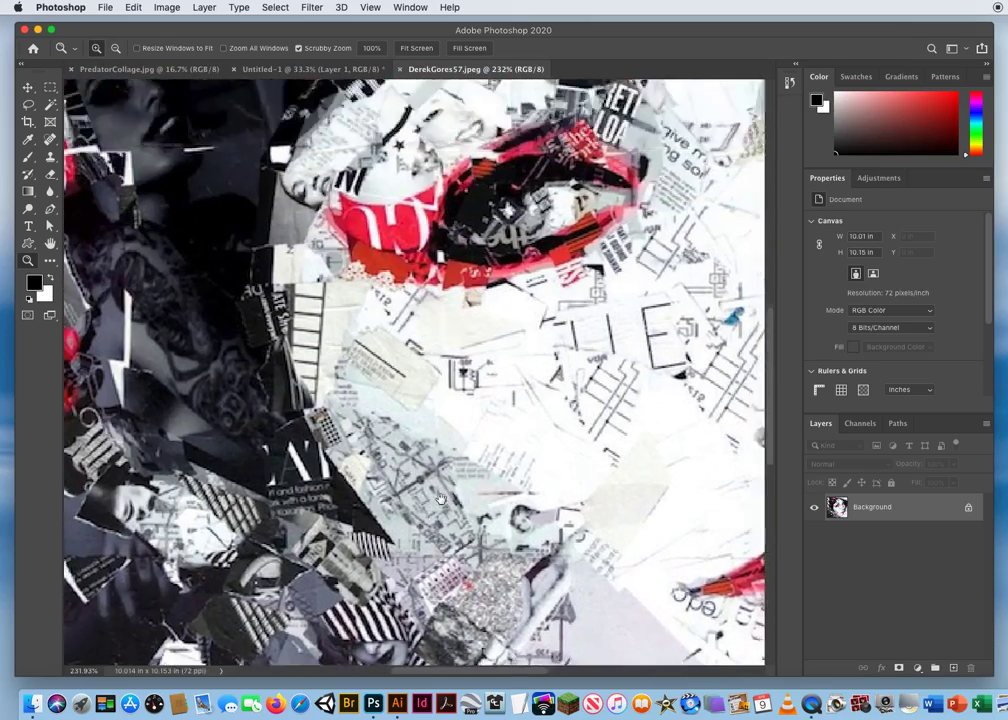
pyautogui.scroll(2, 496, 316)
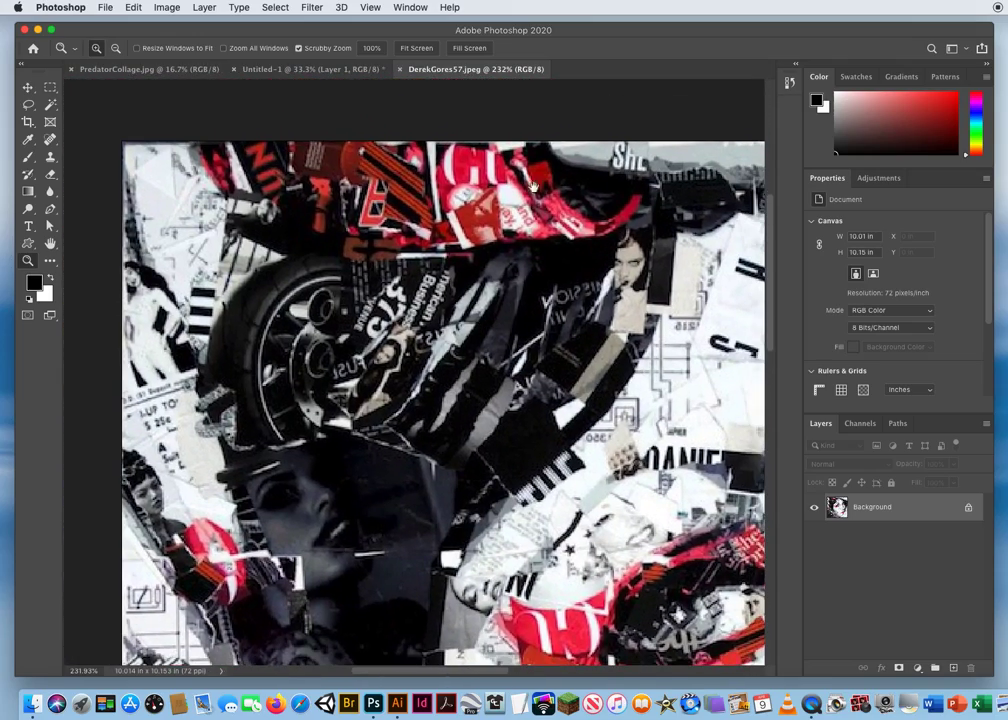
pyautogui.moveTo(392, 398); pyautogui.dragTo(406, 295)
pyautogui.moveTo(338, 481); pyautogui.dragTo(429, 312)
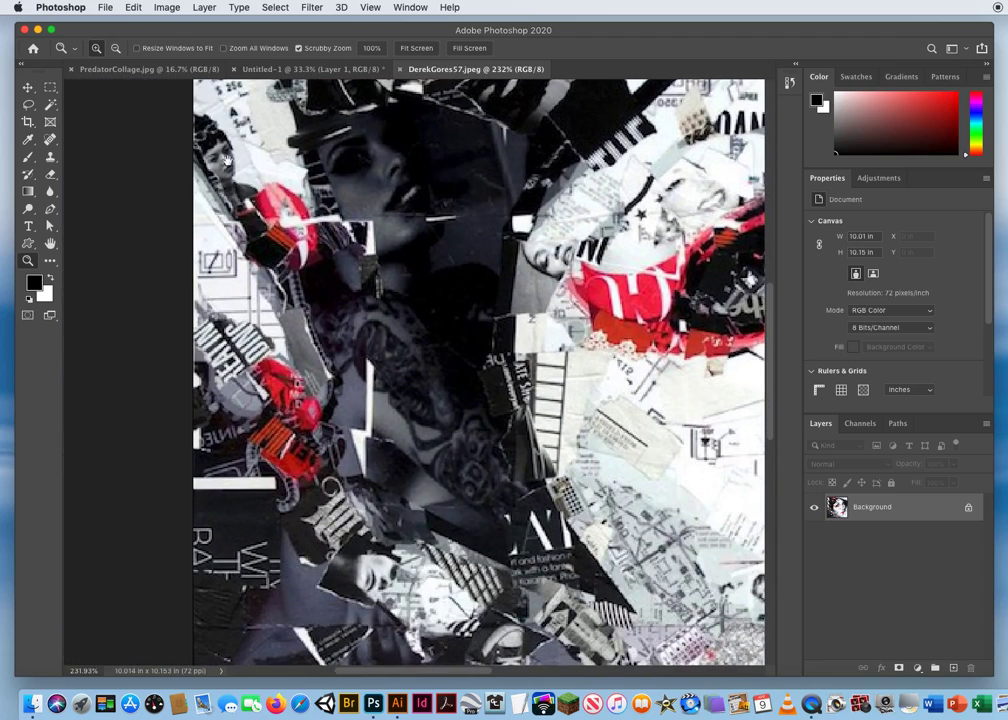
pyautogui.scroll(-5, 467, 469)
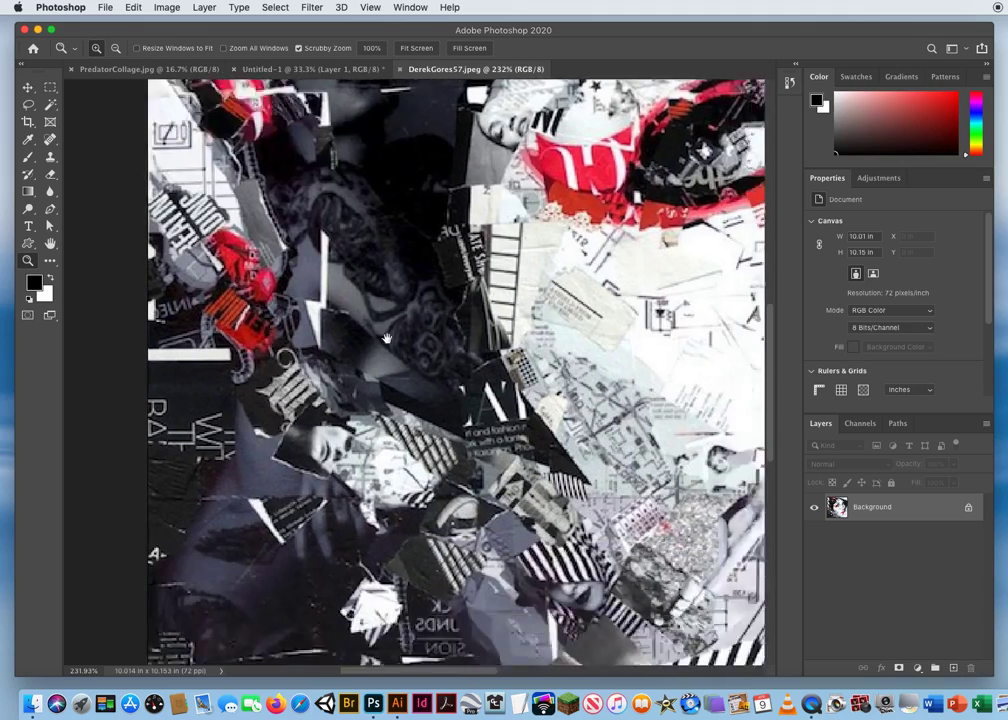
# - Close the DerekGores57.jpeg reference and duplicate the Predator photo layer in the Untitled-1 document
pyautogui.scroll(-2, 470, 388)
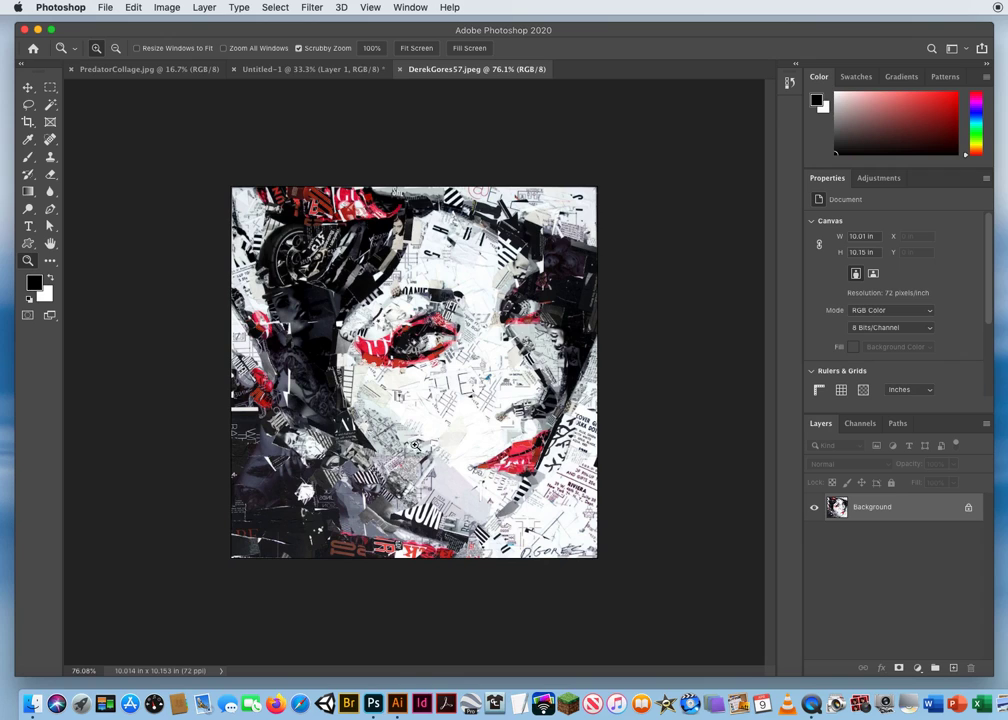
pyautogui.click(402, 69)
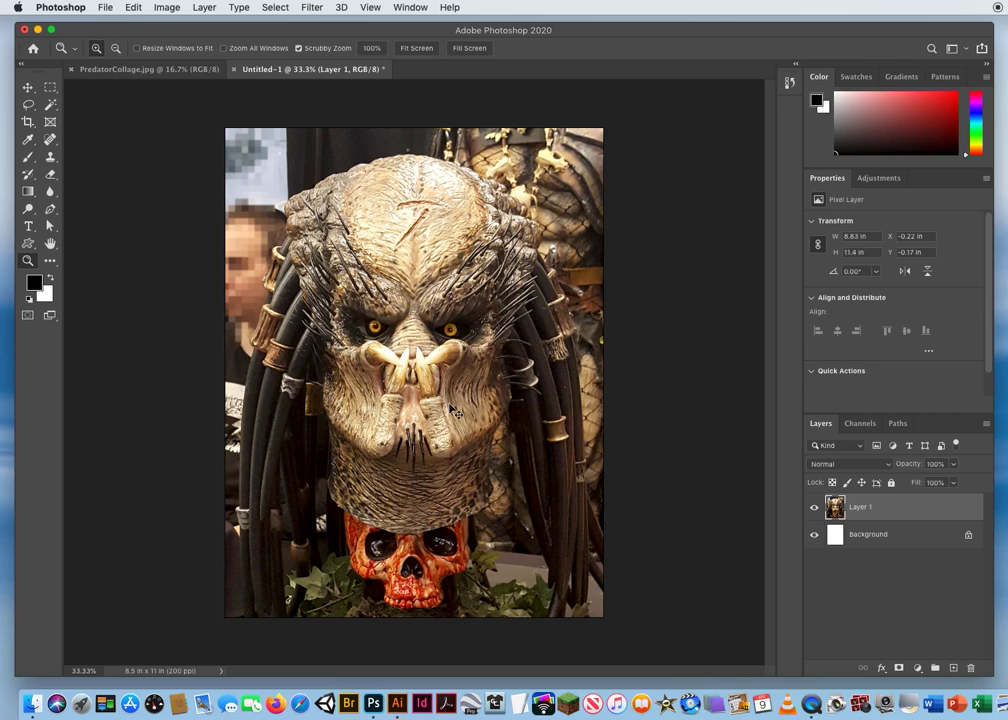
pyautogui.press('super+j')
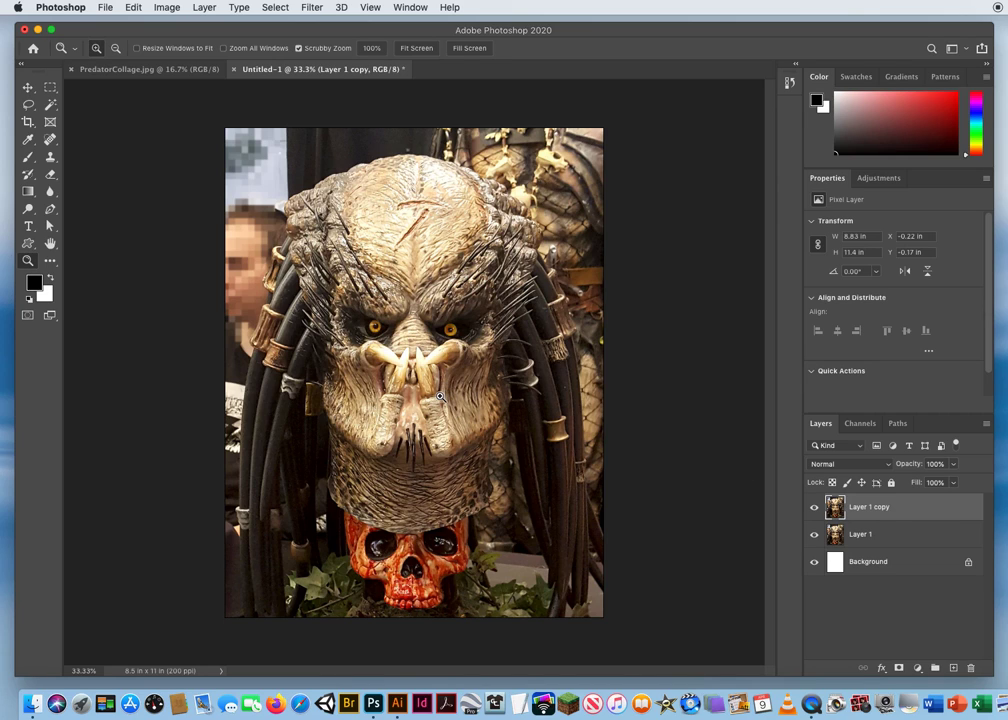
# - Posterize the duplicated Predator layer to 3 levels after comparing higher and lower settings
pyautogui.click(418, 348)
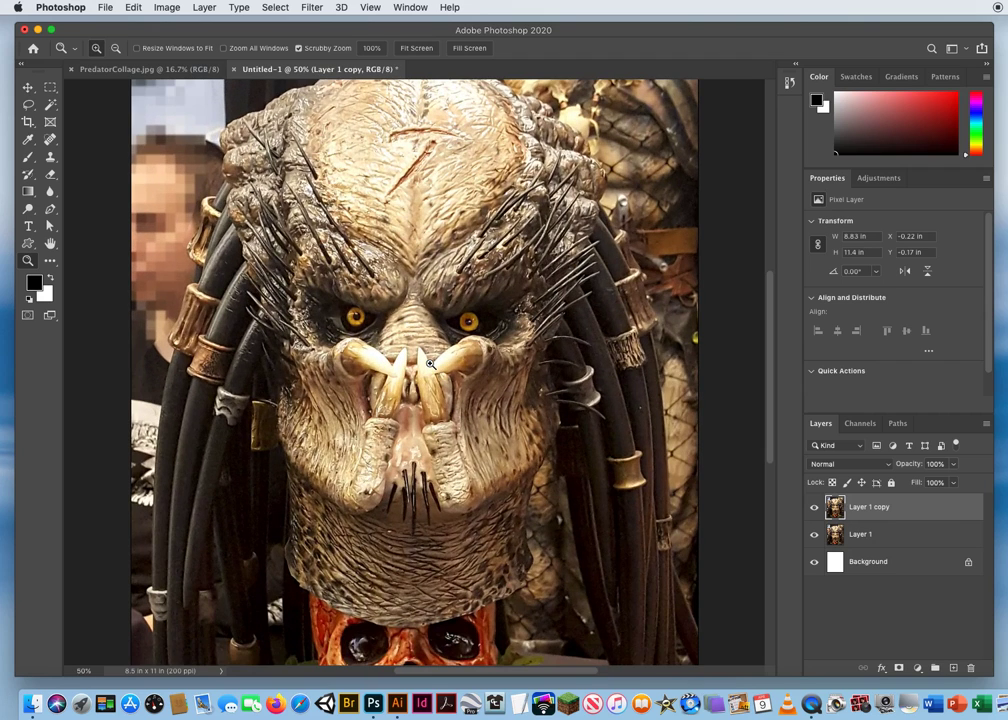
pyautogui.click(163, 8)
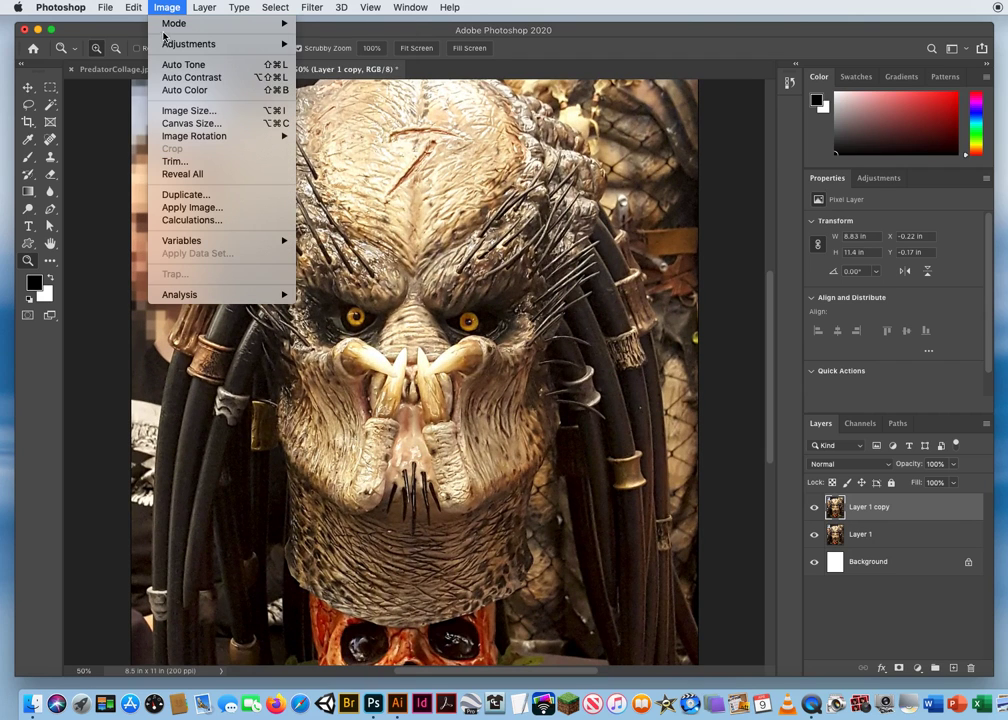
pyautogui.moveTo(164, 46)
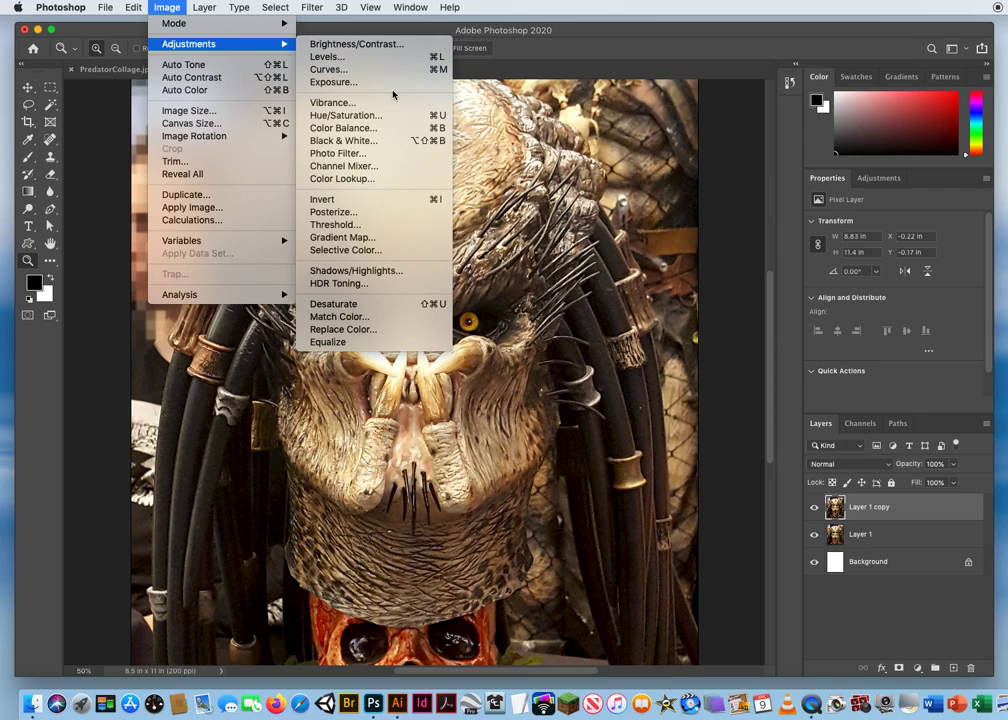
pyautogui.click(379, 213)
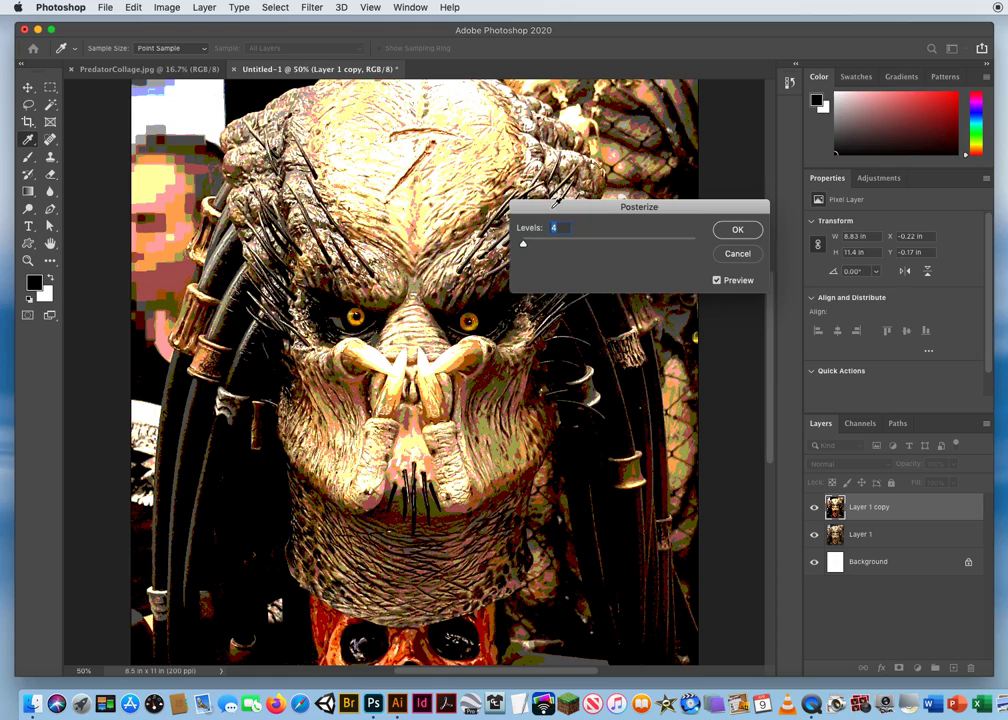
pyautogui.moveTo(554, 202); pyautogui.dragTo(648, 199)
pyautogui.moveTo(617, 243); pyautogui.dragTo(634, 244)
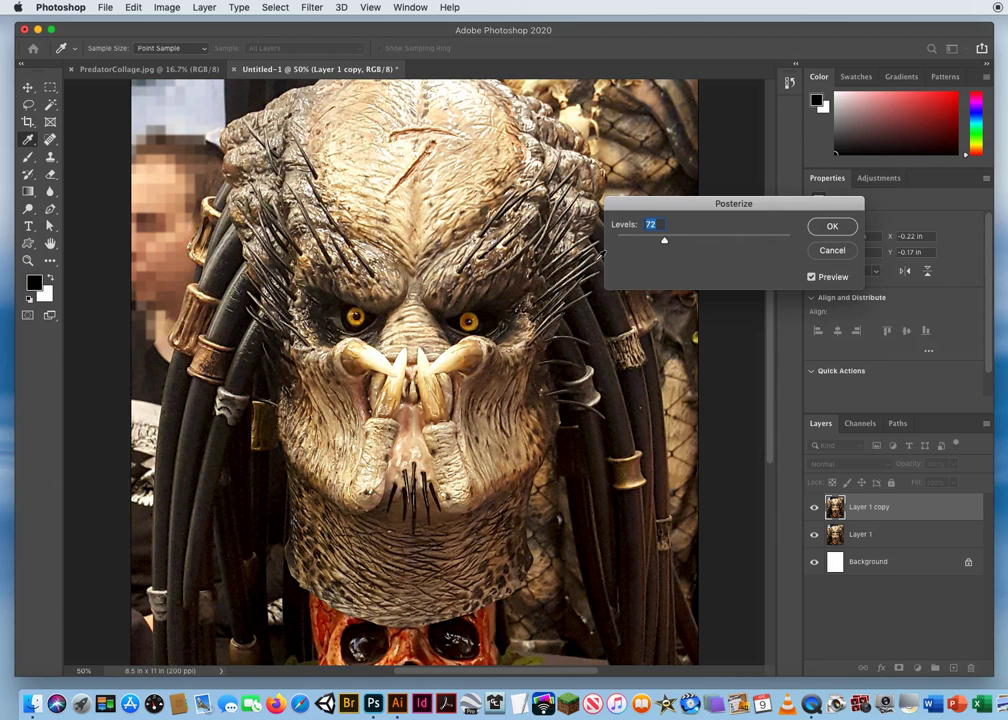
pyautogui.moveTo(665, 243); pyautogui.dragTo(618, 244)
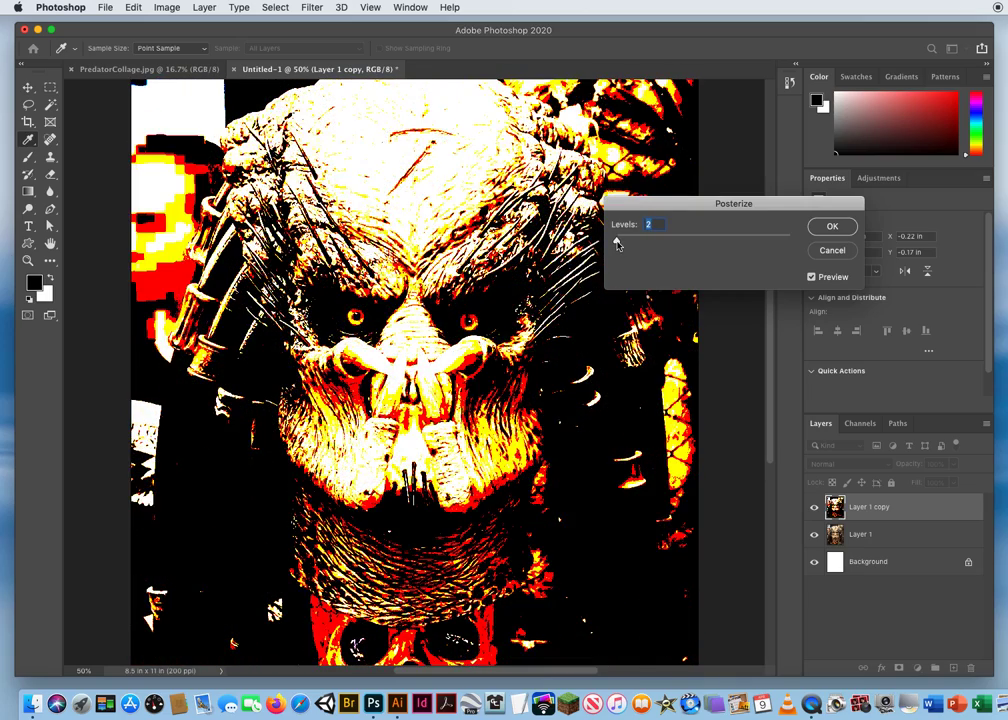
pyautogui.moveTo(617, 244); pyautogui.dragTo(618, 244)
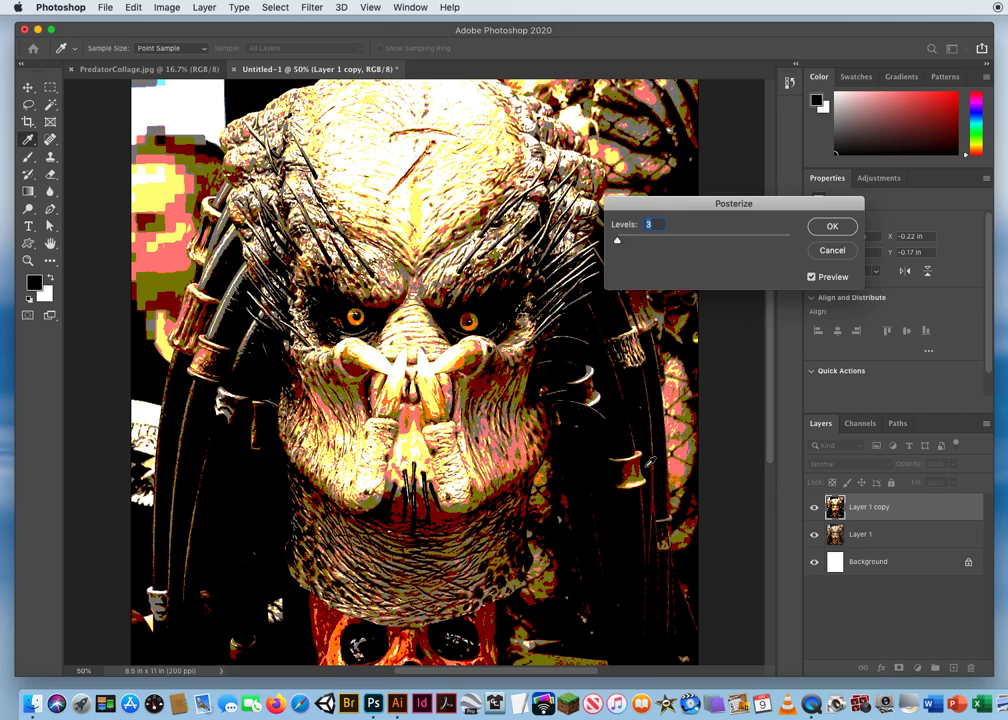
pyautogui.click(833, 228)
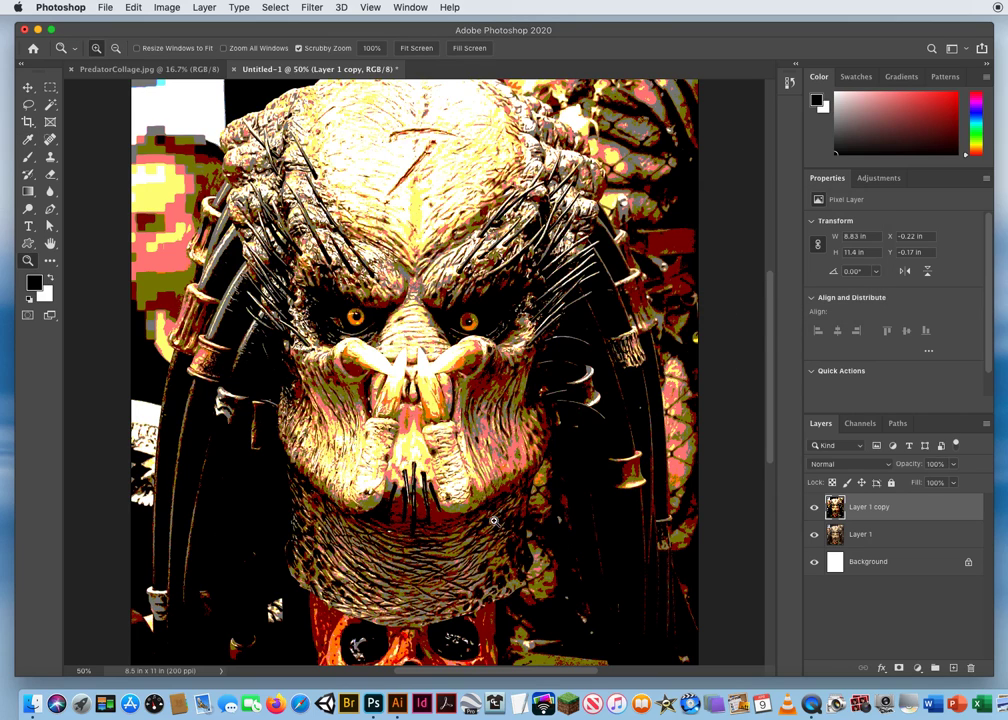
# - Examine the posterized color areas of the face up close, especially around the eye on the image's left side
pyautogui.click(512, 457)
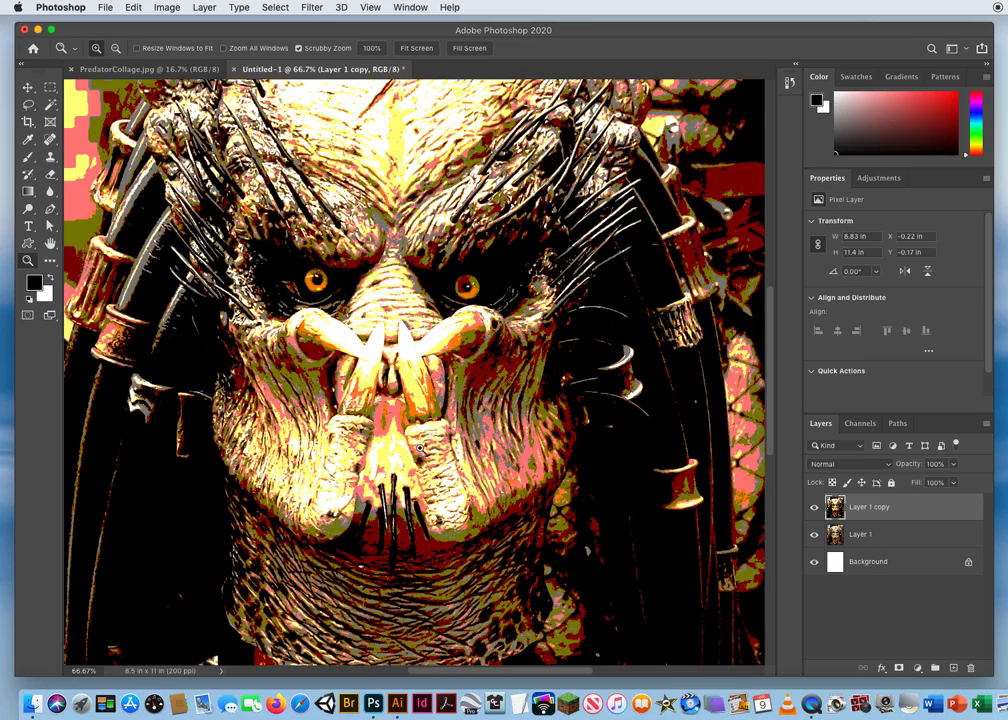
pyautogui.moveTo(418, 351); pyautogui.dragTo(418, 358)
pyautogui.scroll(10, 418, 358)
pyautogui.scroll(-2, 406, 360)
pyautogui.moveTo(406, 363); pyautogui.dragTo(402, 258)
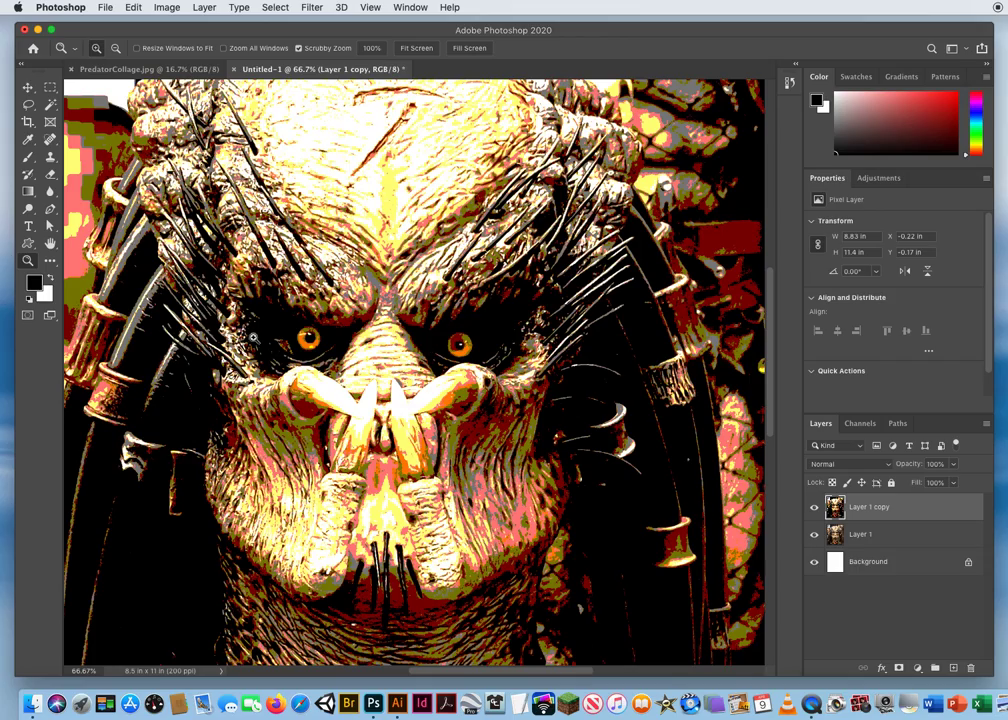
pyautogui.scroll(5, 315, 355)
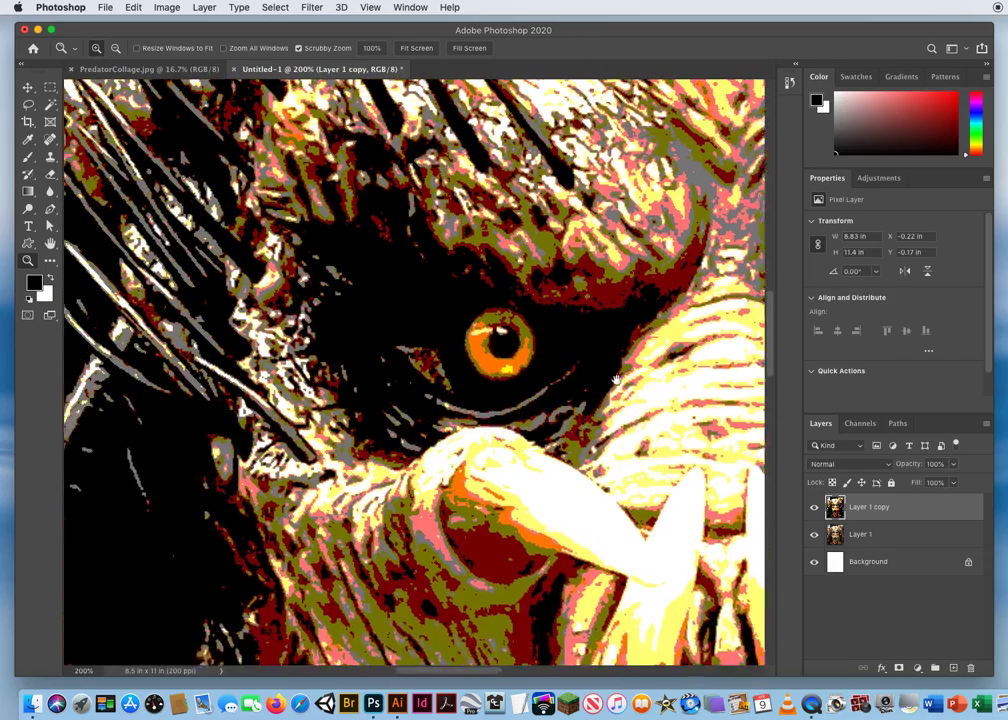
pyautogui.scroll(-3, 415, 322)
pyautogui.hscroll(5, 415, 322)
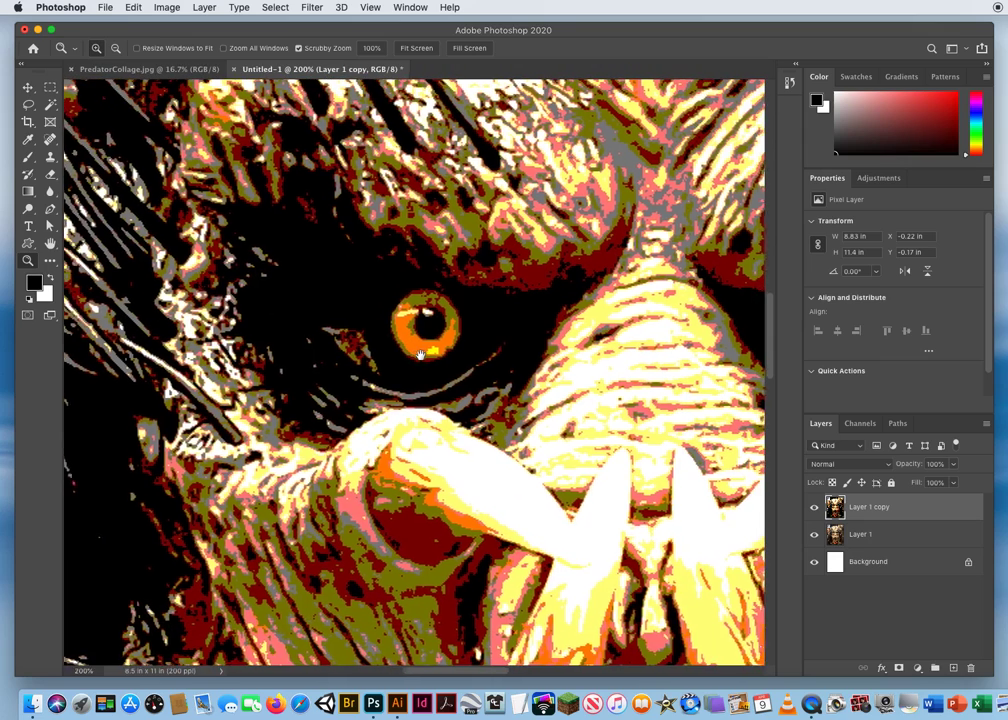
# - Switch to Safari, open Google Images and search for "jungle background"
pyautogui.click(301, 702)
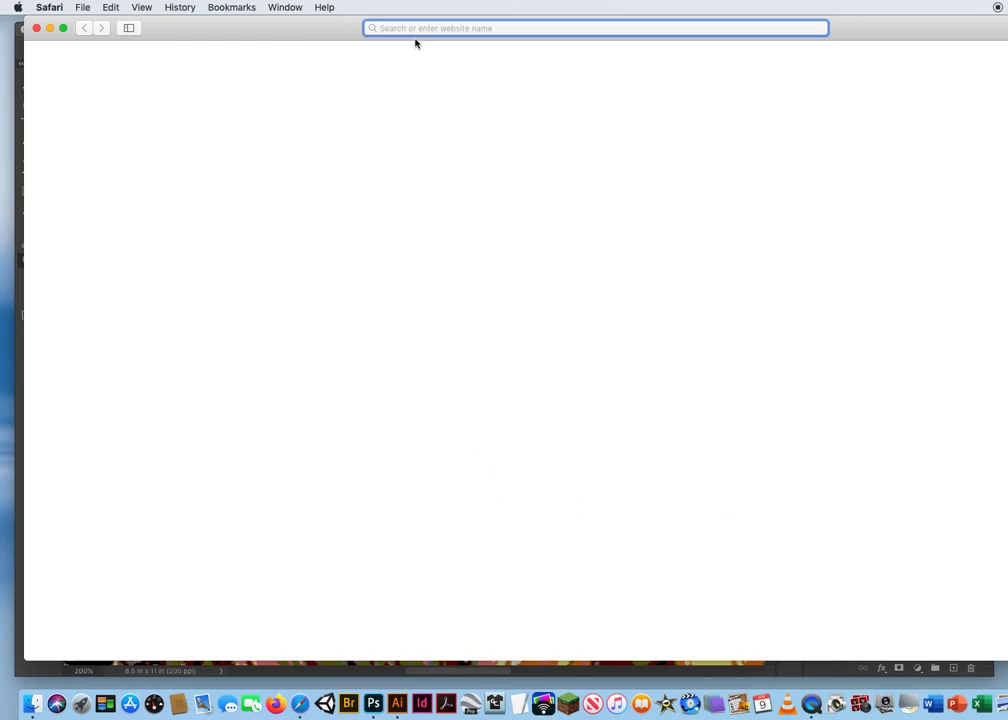
pyautogui.write('google.com')
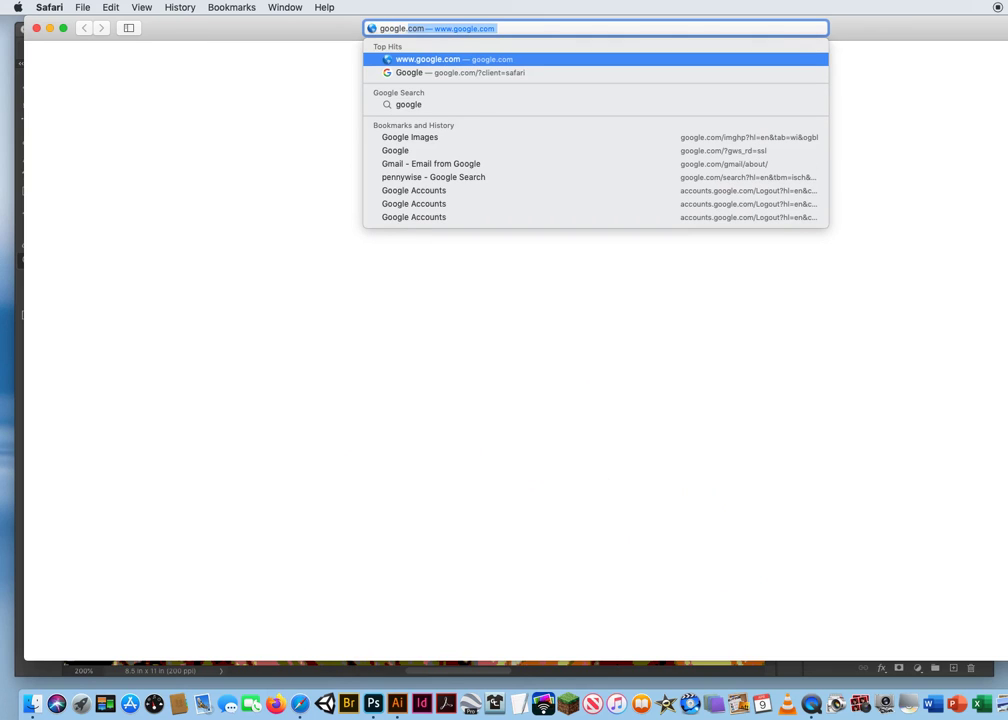
pyautogui.press('Return')
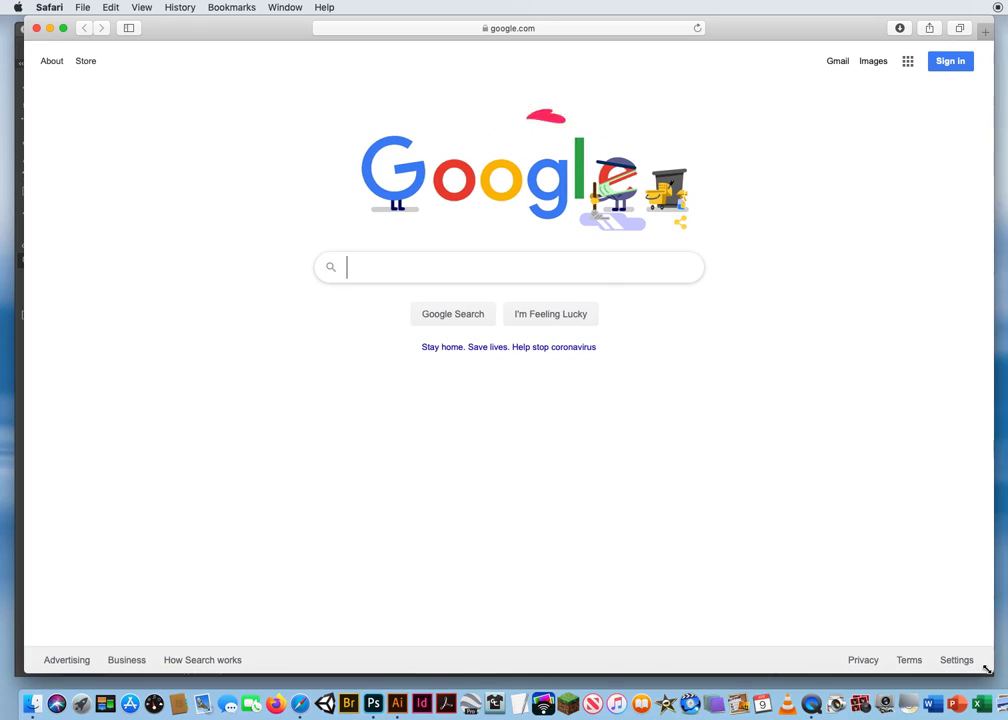
pyautogui.click(872, 62)
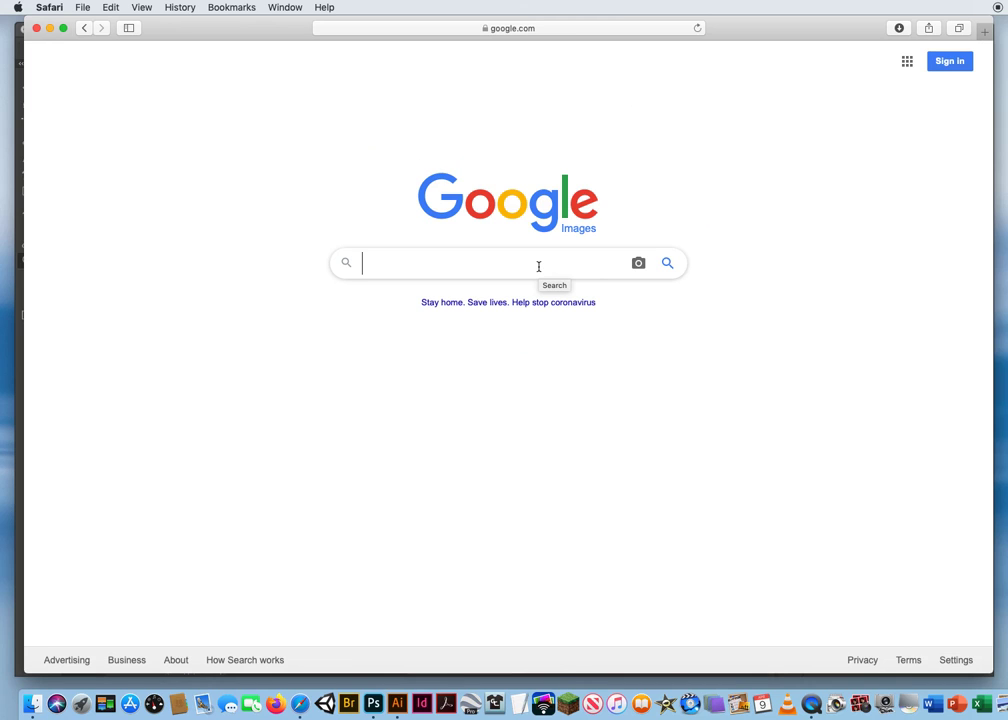
pyautogui.write('jungle s')
pyautogui.press('BackSpace')
pyautogui.write('background')
pyautogui.press('Return')
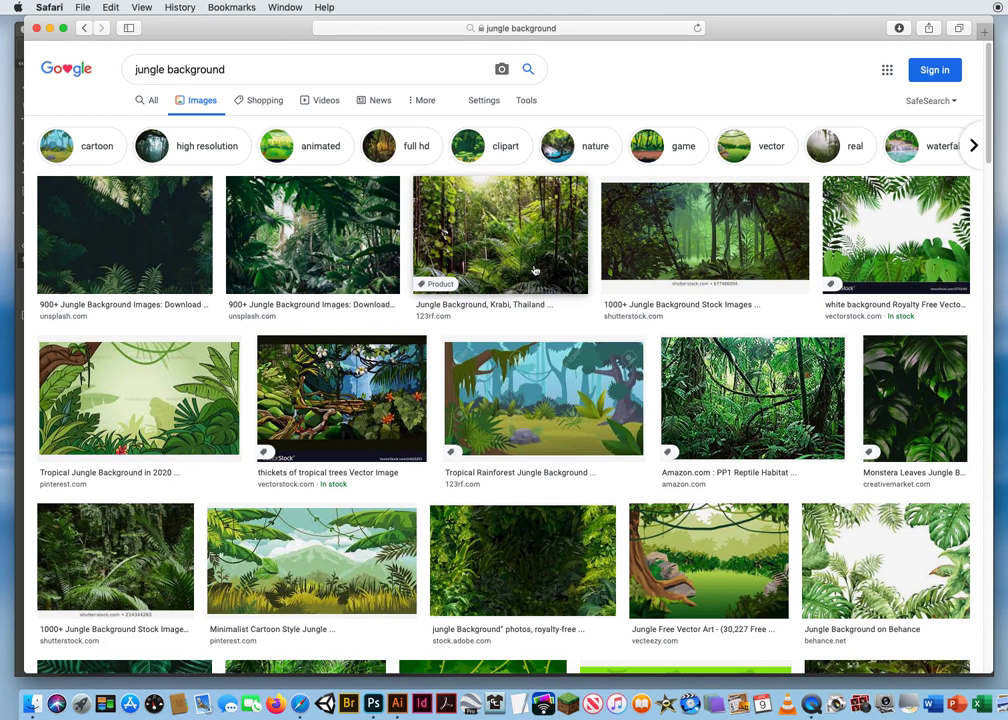
# - Limit the jungle background image results to the Large size
pyautogui.click(526, 100)
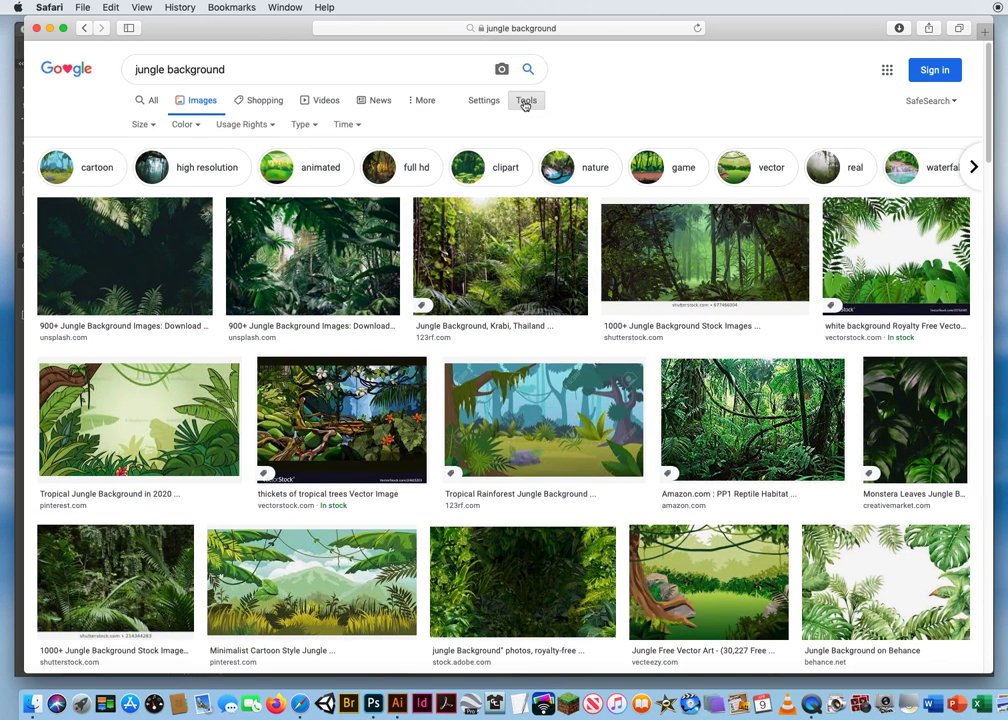
pyautogui.click(140, 124)
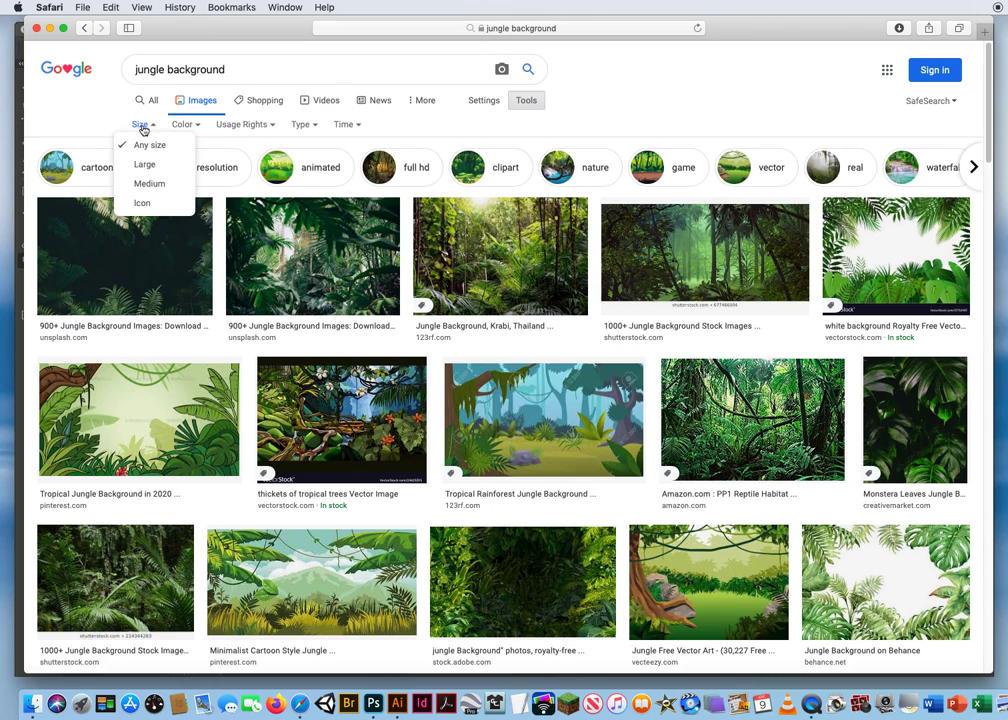
pyautogui.click(145, 166)
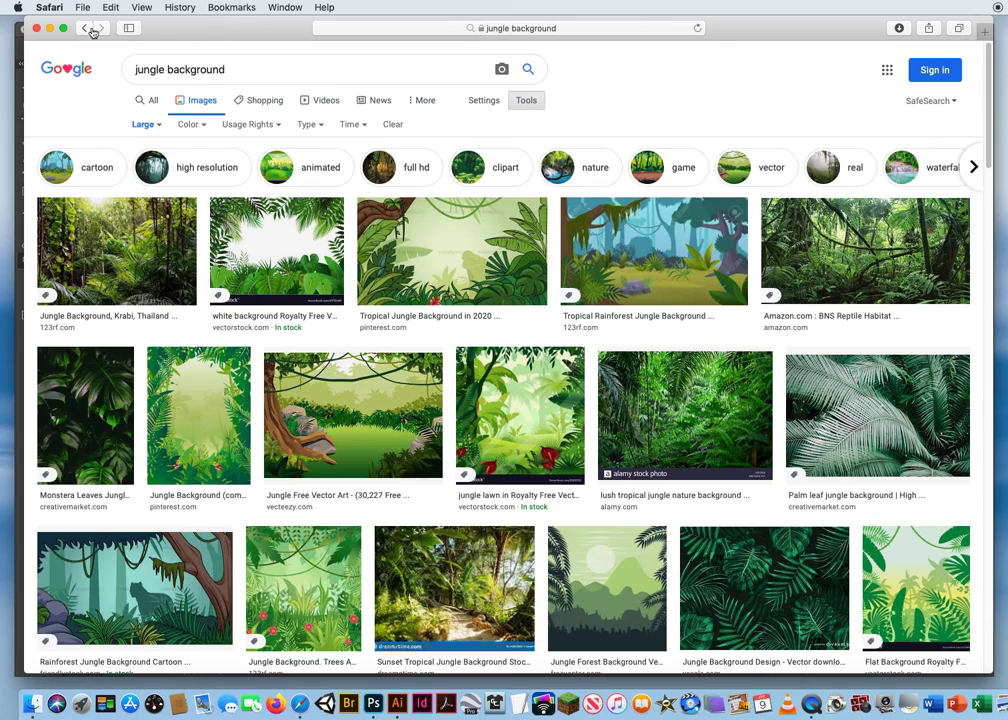
pyautogui.click(37, 27)
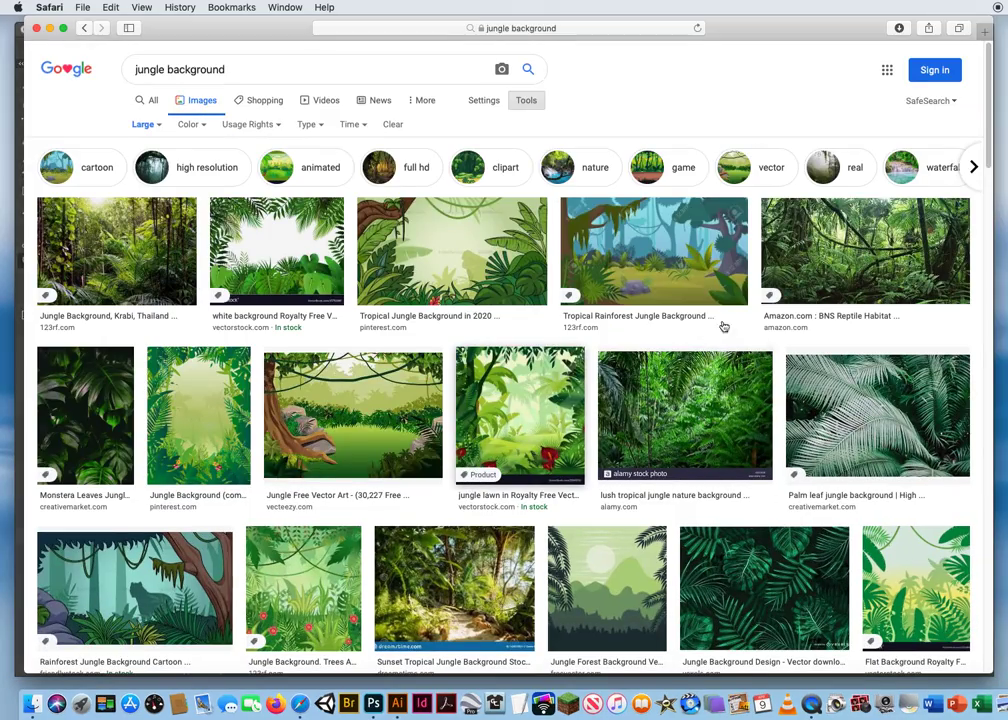
# - Browse the jungle background results and preview the dlpng.com image of a jungle path in a tropical rainforest
pyautogui.scroll(-3, 987, 145)
pyautogui.scroll(-10, 987, 145)
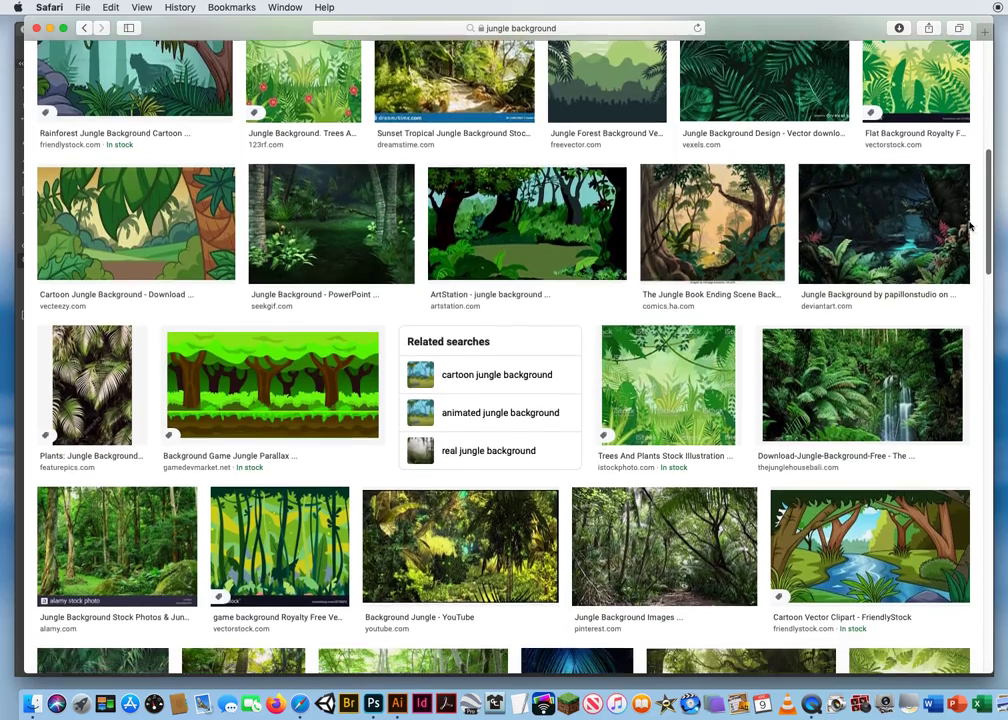
pyautogui.scroll(-2, 967, 235)
pyautogui.scroll(-3, 965, 244)
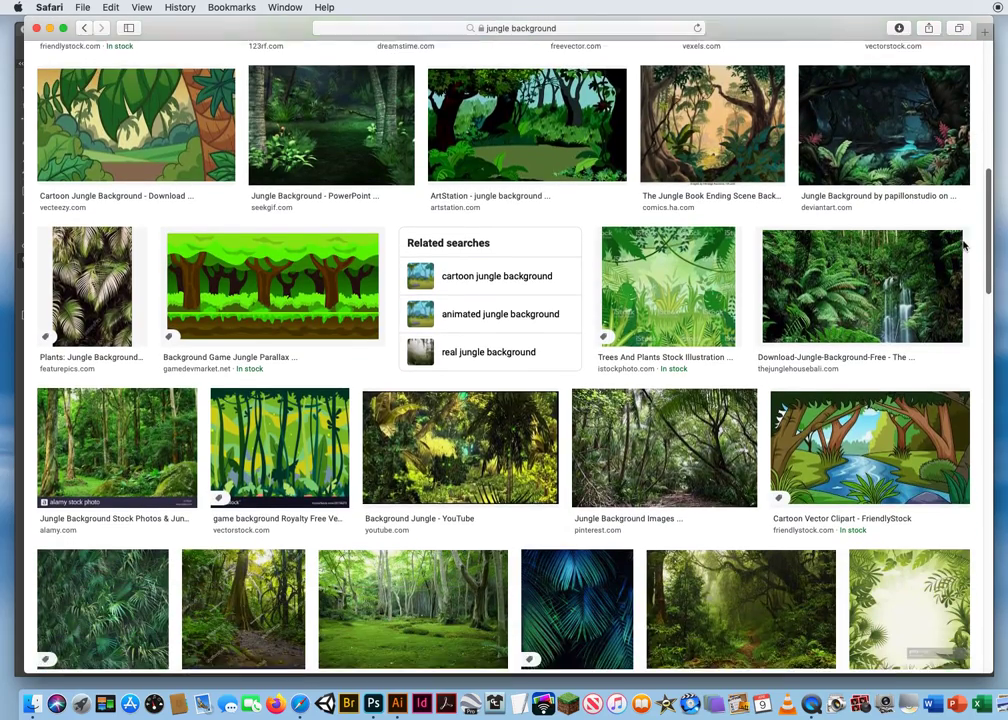
pyautogui.scroll(-14, 946, 275)
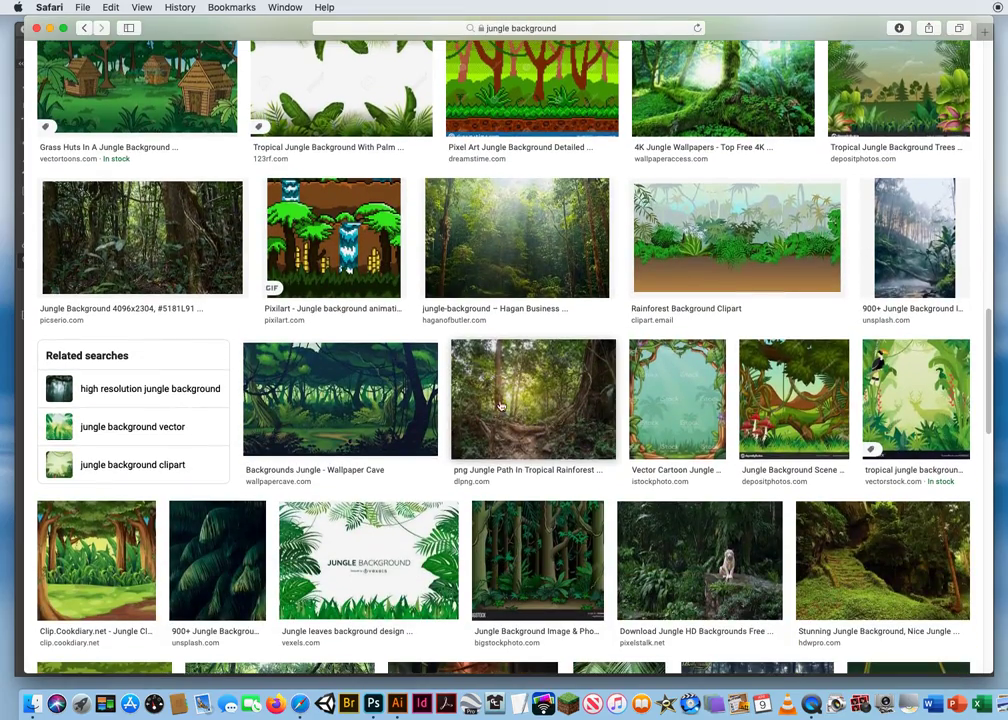
pyautogui.click(533, 392)
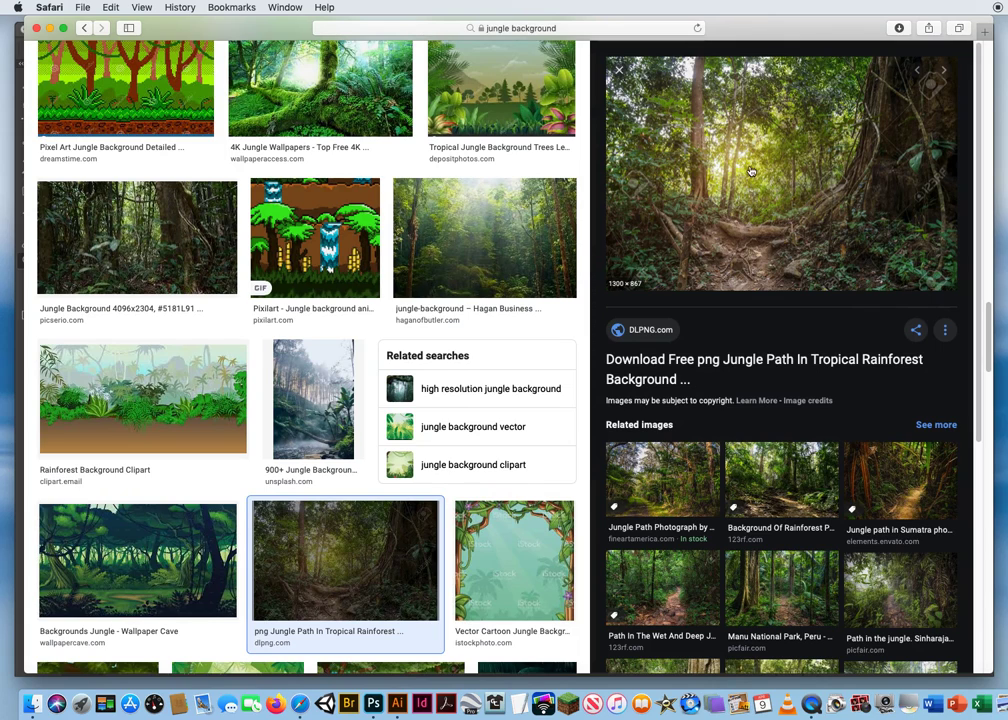
# - Open the jungle path image by itself in a new browser tab and bring it into Photoshop as a document
pyautogui.rightClick(748, 161)
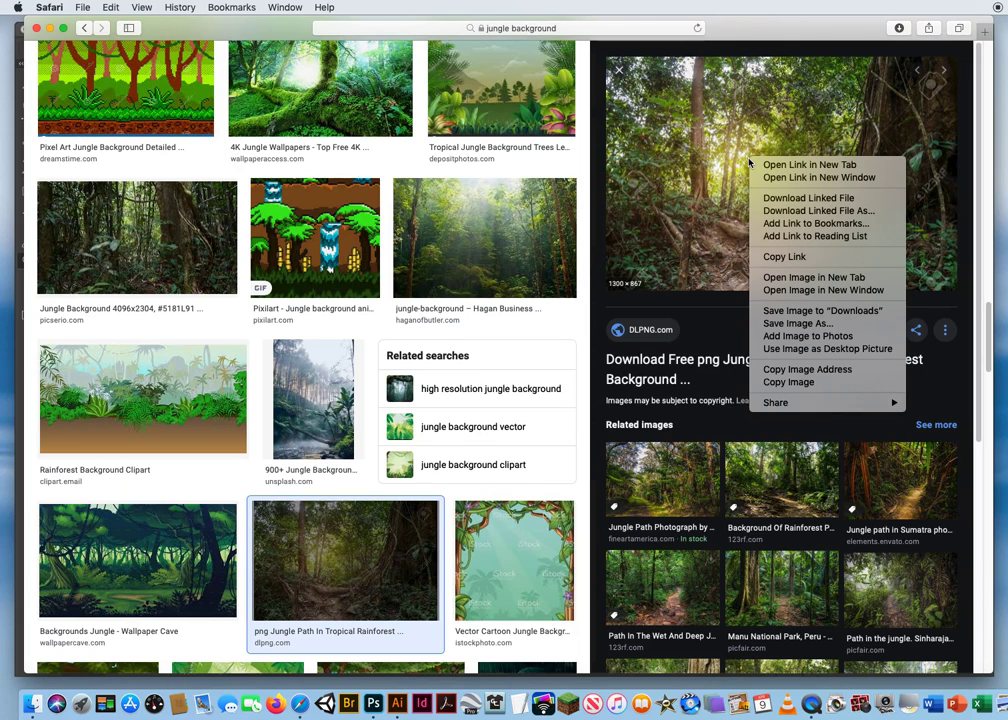
pyautogui.click(806, 278)
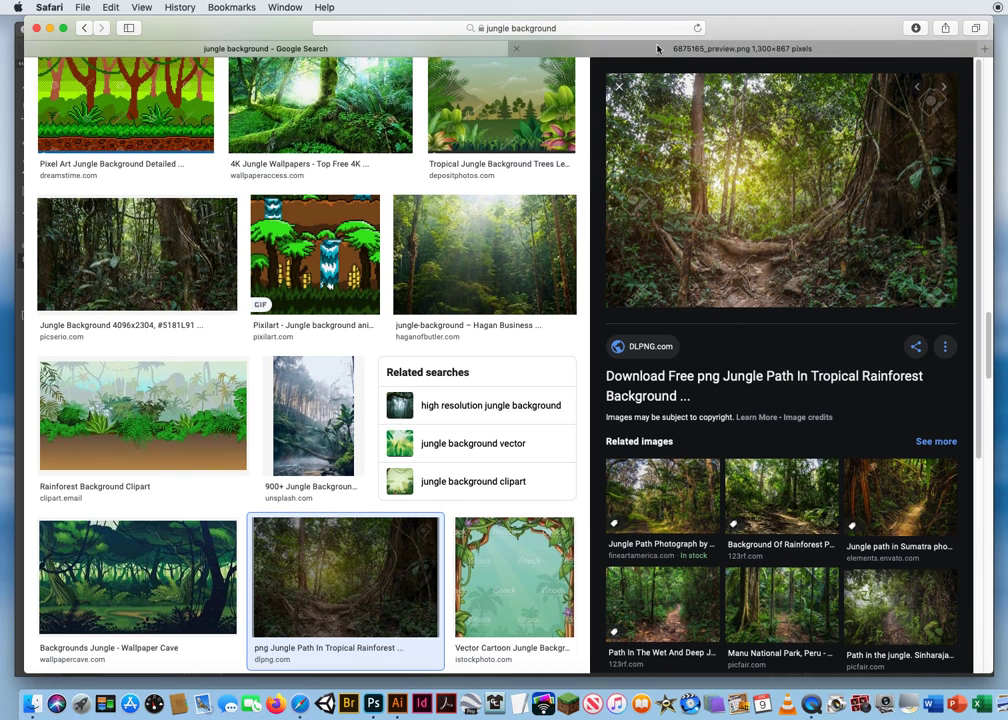
pyautogui.click(697, 50)
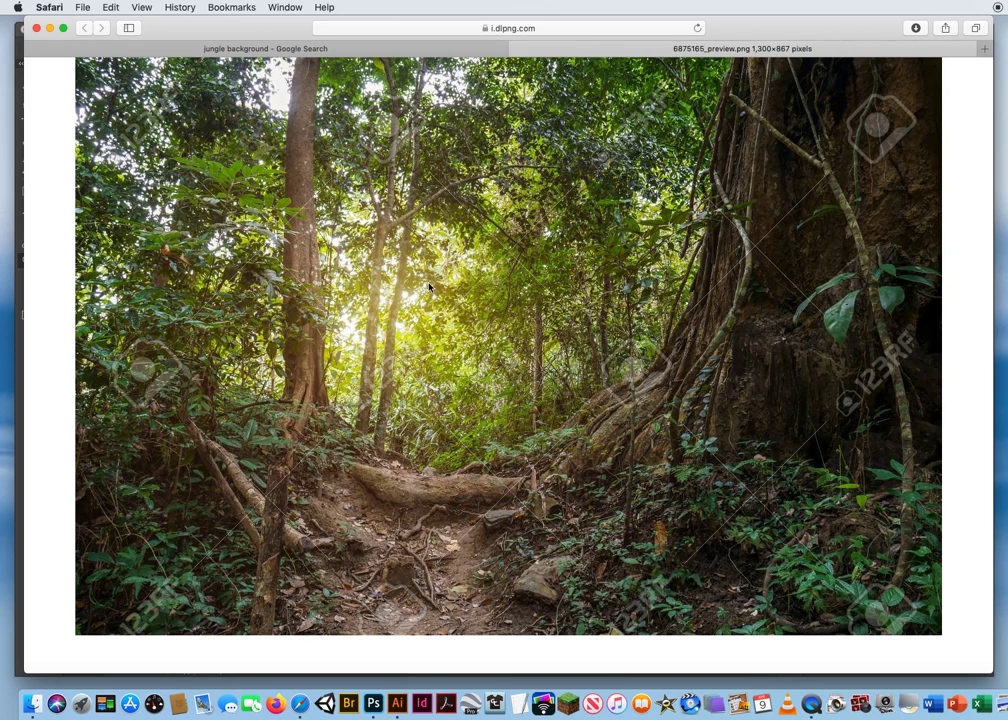
pyautogui.moveTo(429, 287); pyautogui.dragTo(373, 703)
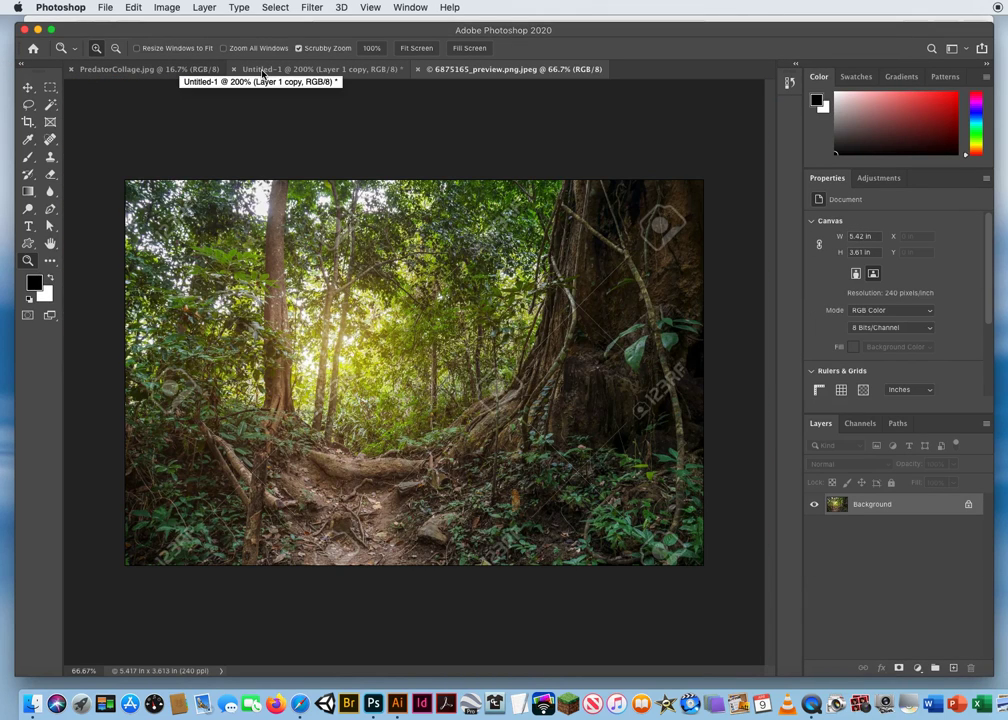
# - Return to the Untitled-1 document and outline the orange iris, about 0.3 in wide, with the Lasso tool
pyautogui.click(262, 70)
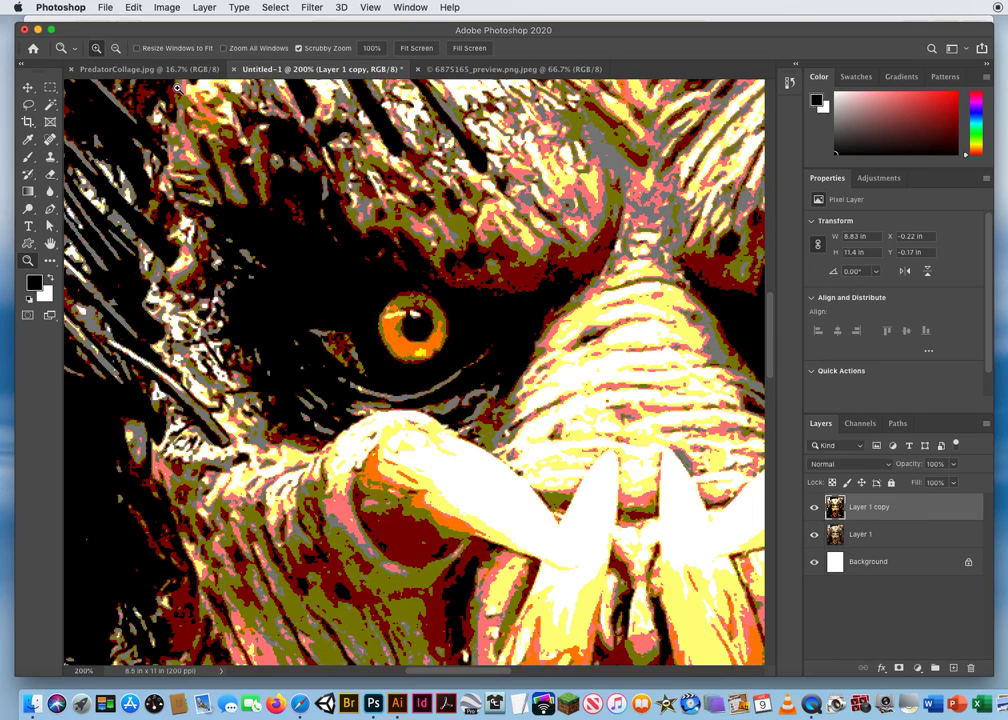
pyautogui.click(29, 106)
pyautogui.click(80, 103)
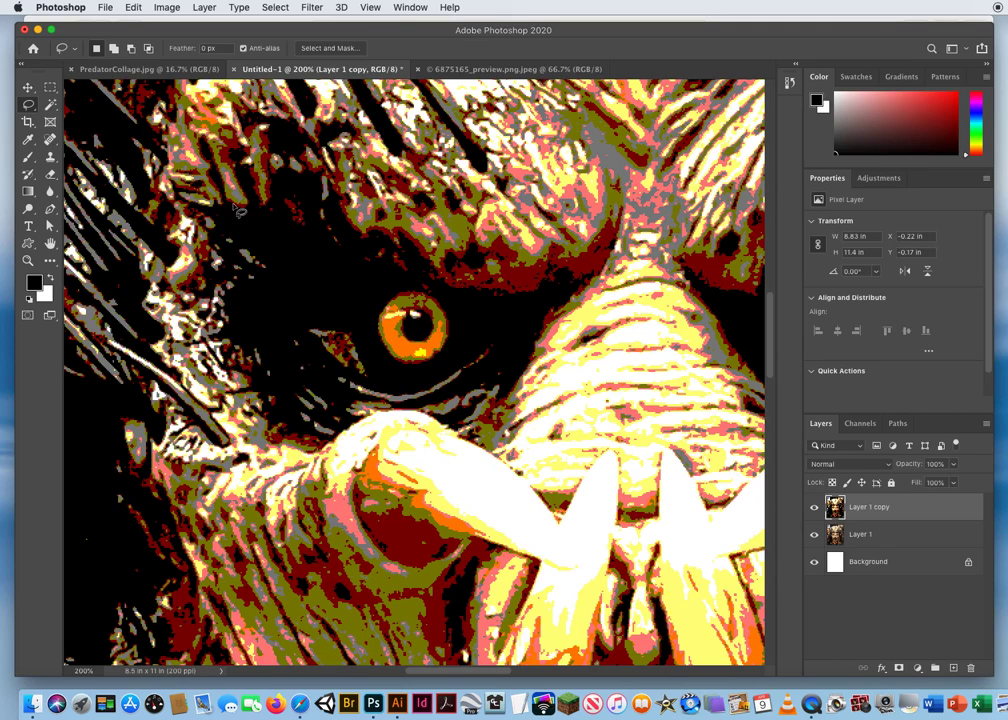
pyautogui.moveTo(405, 296)
pyautogui.mouseDown()
pyautogui.moveTo(386, 305)
pyautogui.moveTo(383, 324)
pyautogui.moveTo(389, 358)
pyautogui.moveTo(407, 372)
pyautogui.mouseUp()
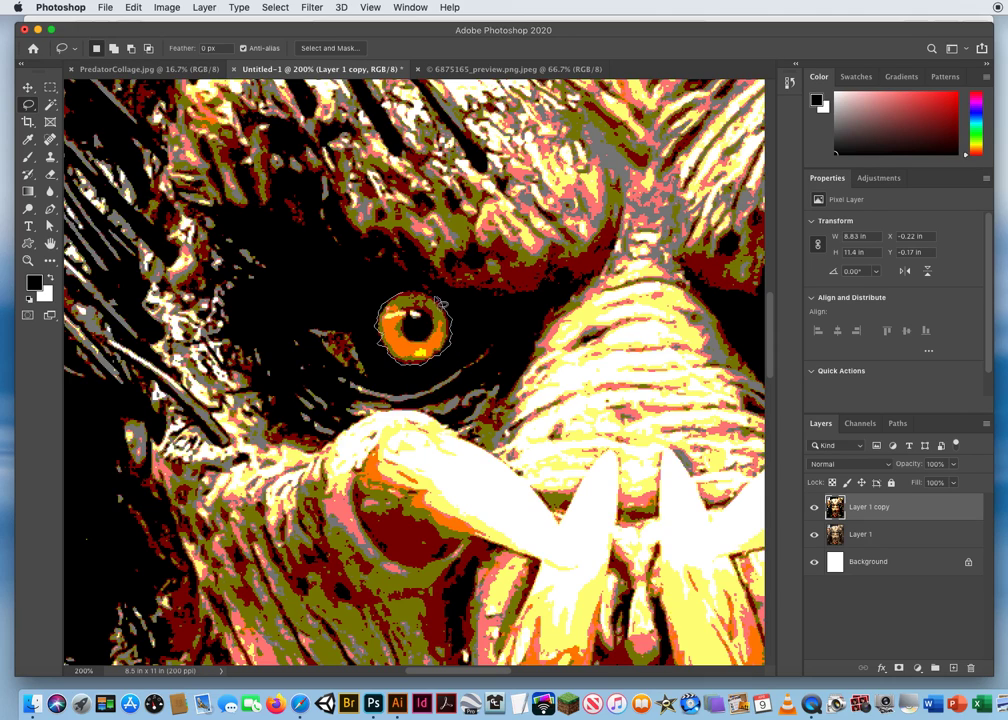
pyautogui.moveTo(423, 290); pyautogui.dragTo(424, 293)
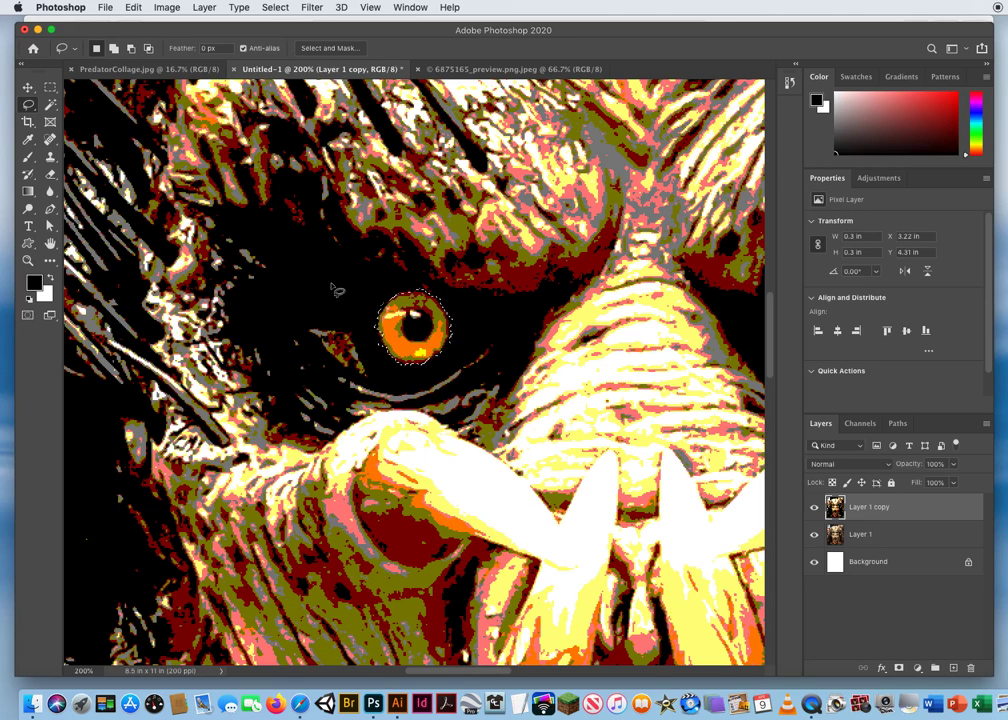
# - Carry the iris outline onto the bright yellow-green foliage of the jungle image and place that piece over the eye in Untitled-1
pyautogui.moveTo(398, 311)
pyautogui.mouseDown()
pyautogui.moveTo(411, 306)
pyautogui.moveTo(403, 262)
pyautogui.moveTo(484, 71)
pyautogui.mouseUp()
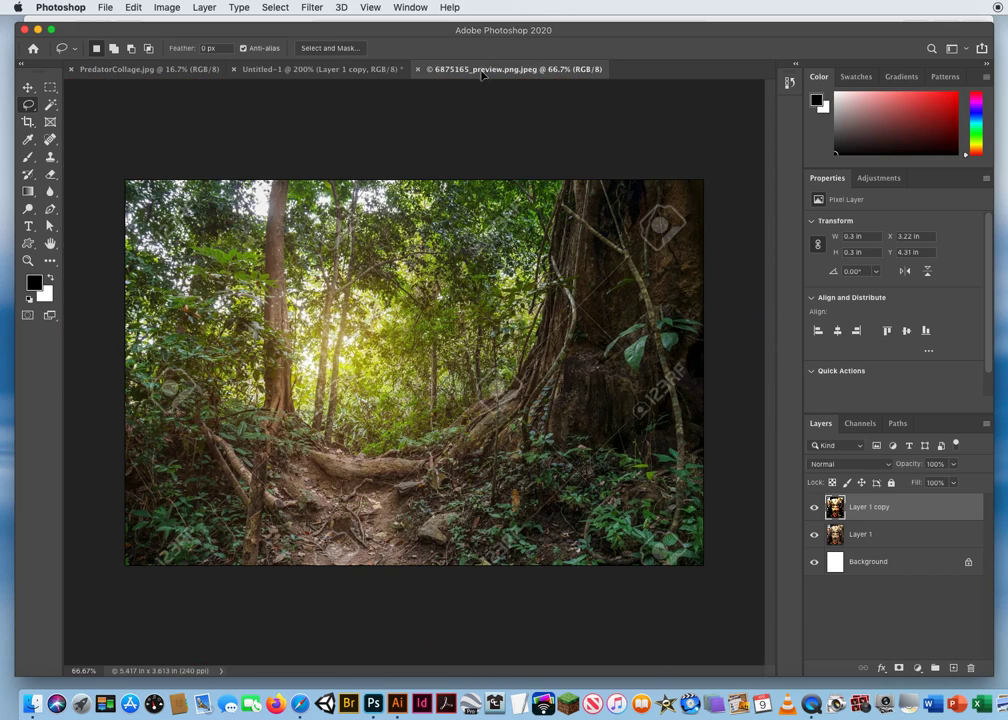
pyautogui.moveTo(357, 355); pyautogui.dragTo(361, 364)
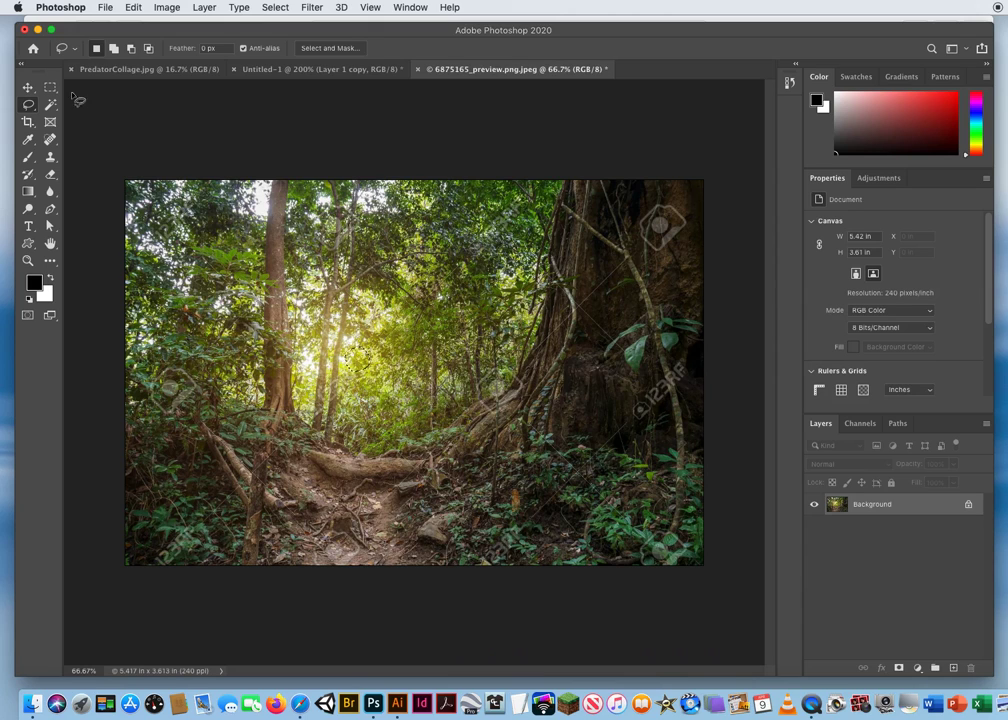
pyautogui.click(29, 88)
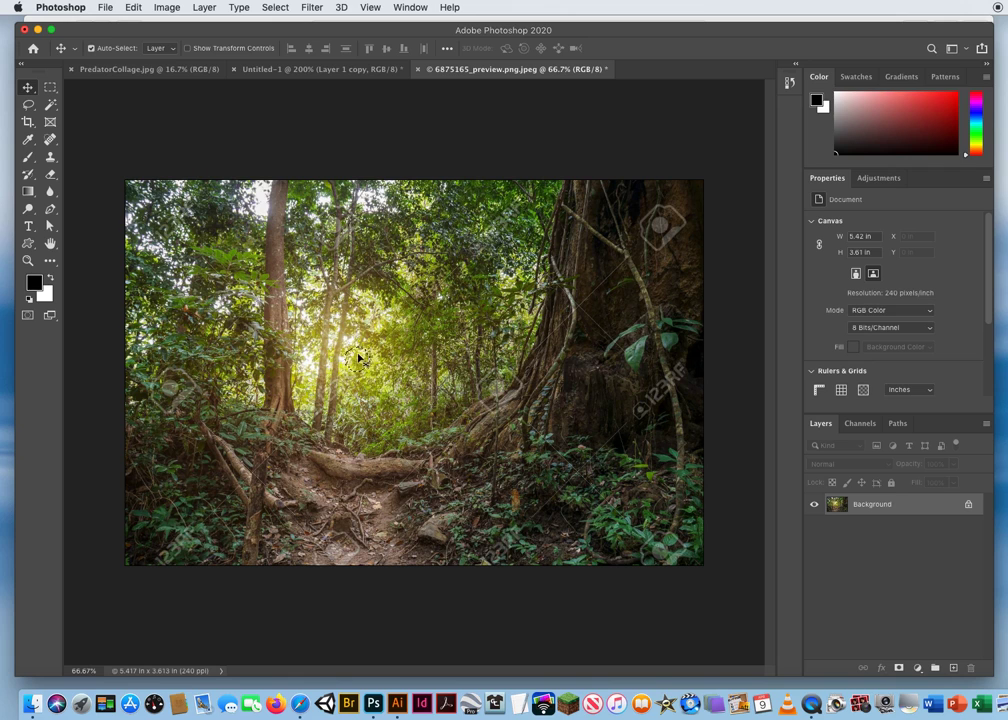
pyautogui.moveTo(358, 363); pyautogui.dragTo(282, 69)
pyautogui.moveTo(416, 360); pyautogui.dragTo(416, 358)
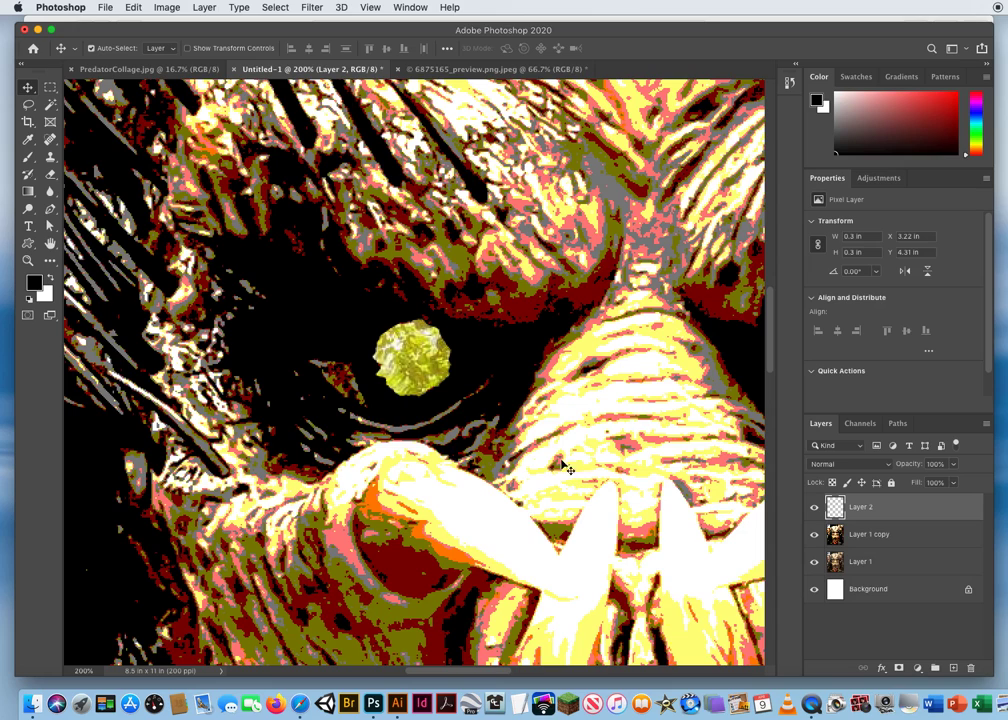
# - Hide Layer 2, lasso the orange crescent around the pupil and carry that outline onto the brown dirt path in the jungle image
pyautogui.click(28, 104)
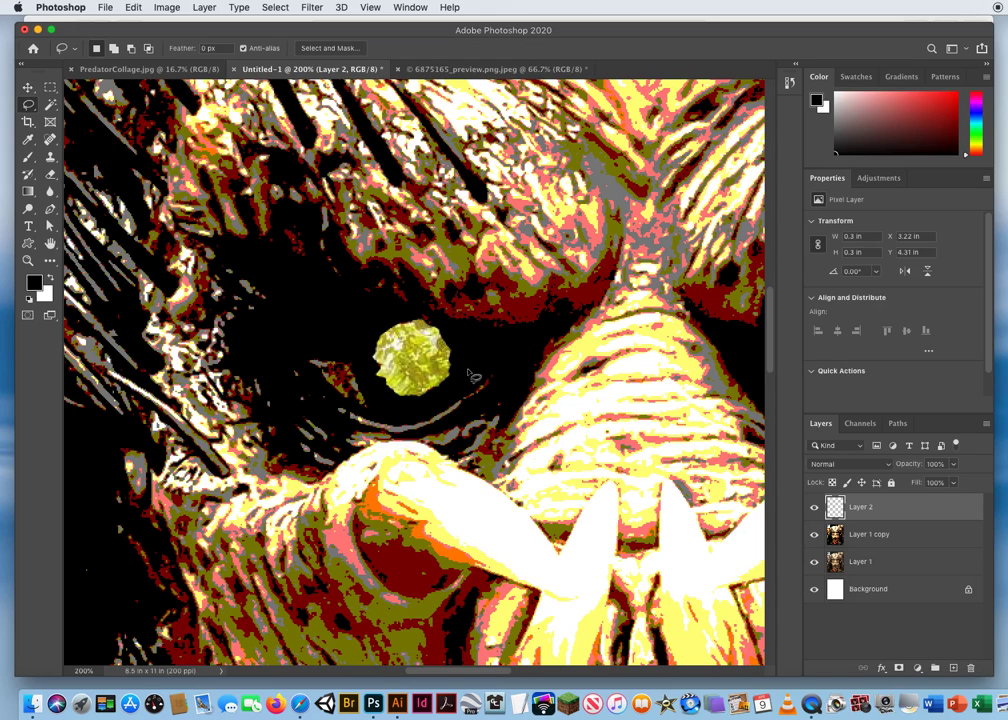
pyautogui.doubleClick(823, 178)
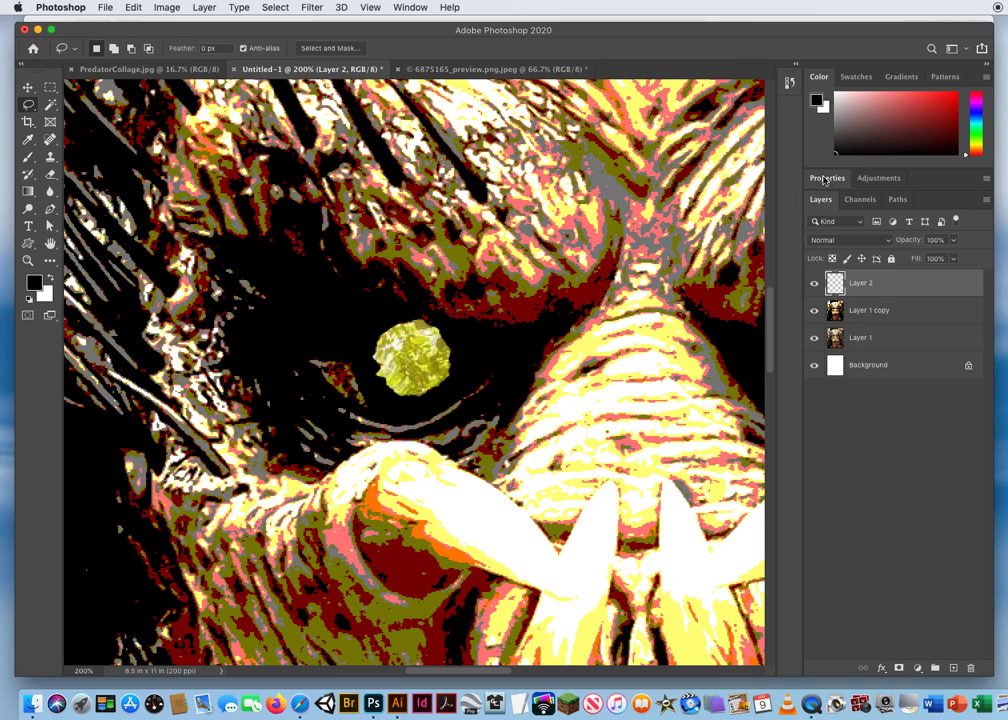
pyautogui.click(814, 284)
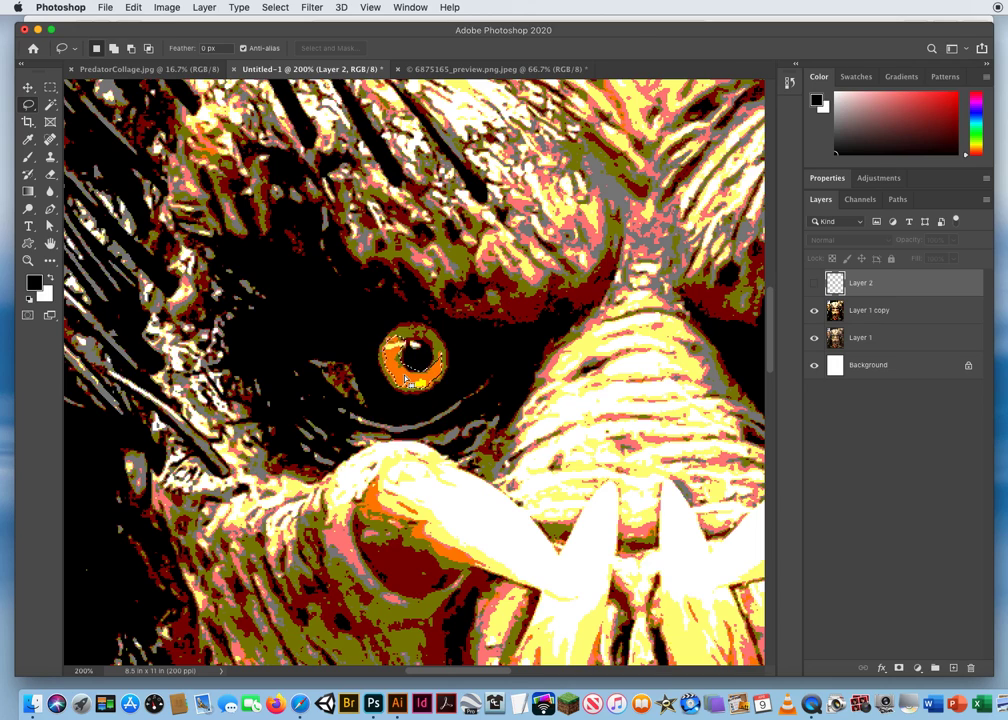
pyautogui.moveTo(405, 380); pyautogui.dragTo(435, 70)
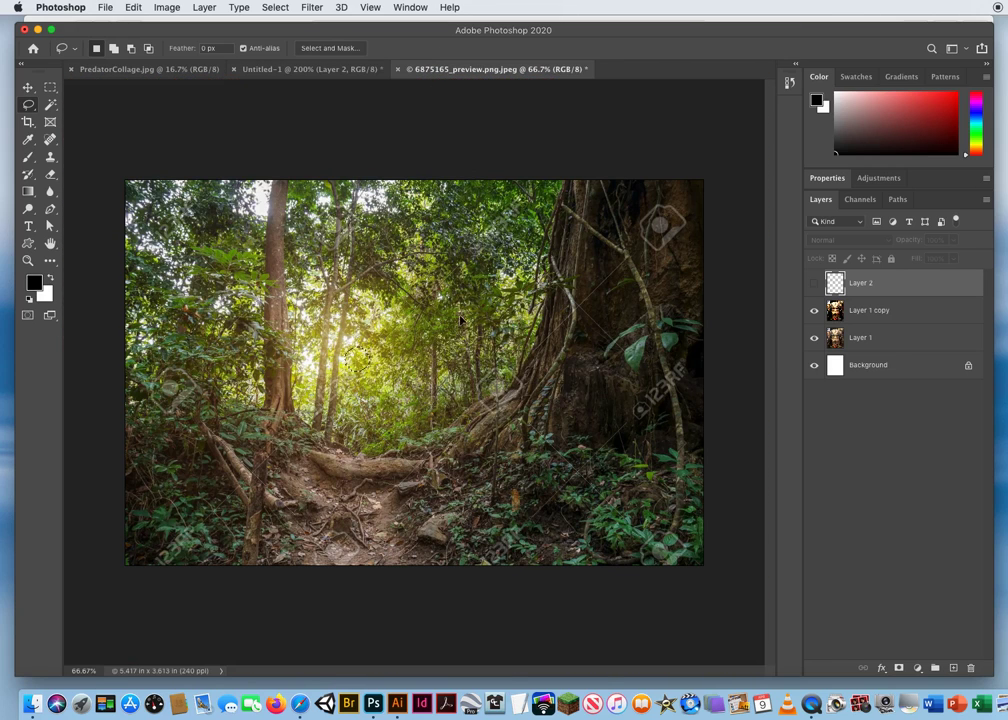
pyautogui.moveTo(378, 527); pyautogui.dragTo(105, 31)
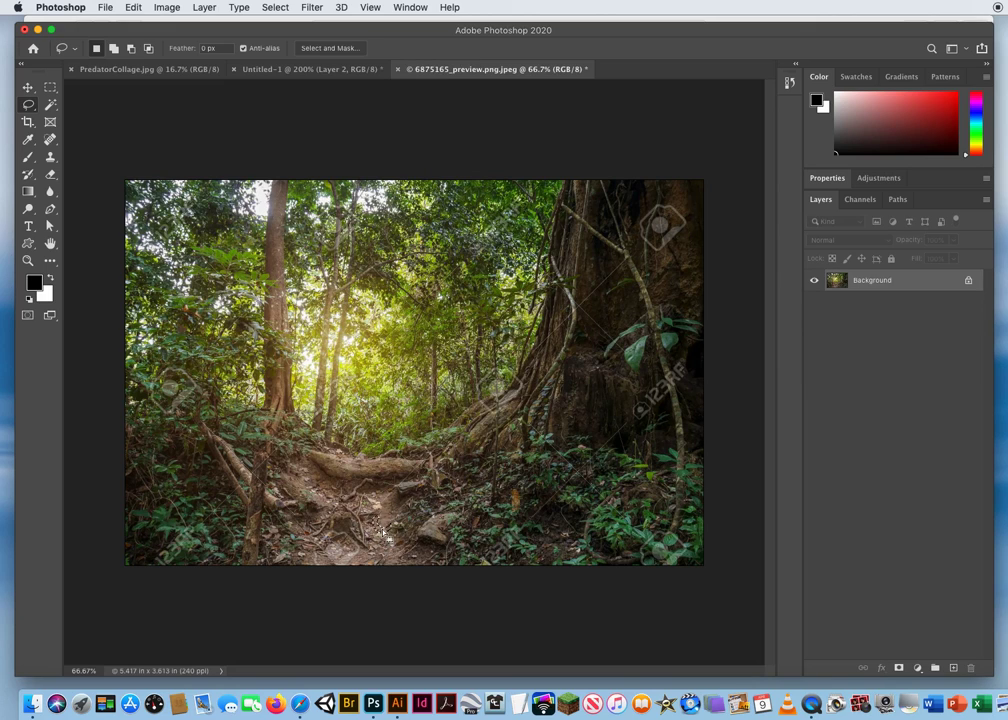
# - Place the selected dirt piece over the crescent of the eye in Untitled-1 and show Layer 2 again
pyautogui.click(28, 87)
pyautogui.moveTo(380, 533); pyautogui.dragTo(311, 73)
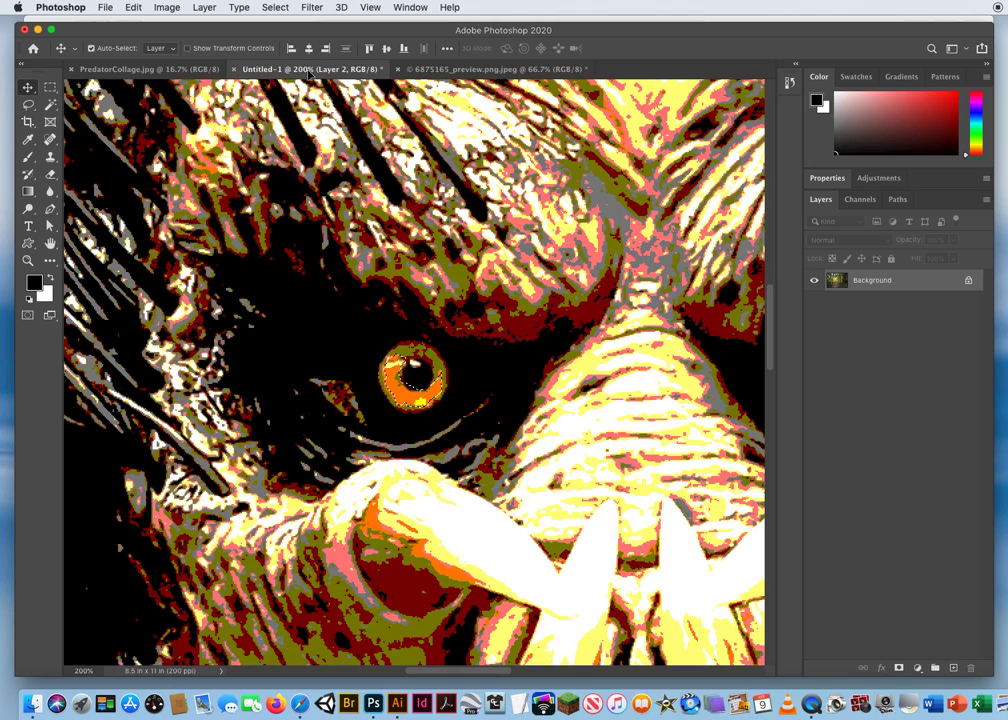
pyautogui.moveTo(410, 376)
pyautogui.mouseDown()
pyautogui.moveTo(408, 365)
pyautogui.moveTo(403, 396)
pyautogui.mouseUp()
pyautogui.press('super+f')
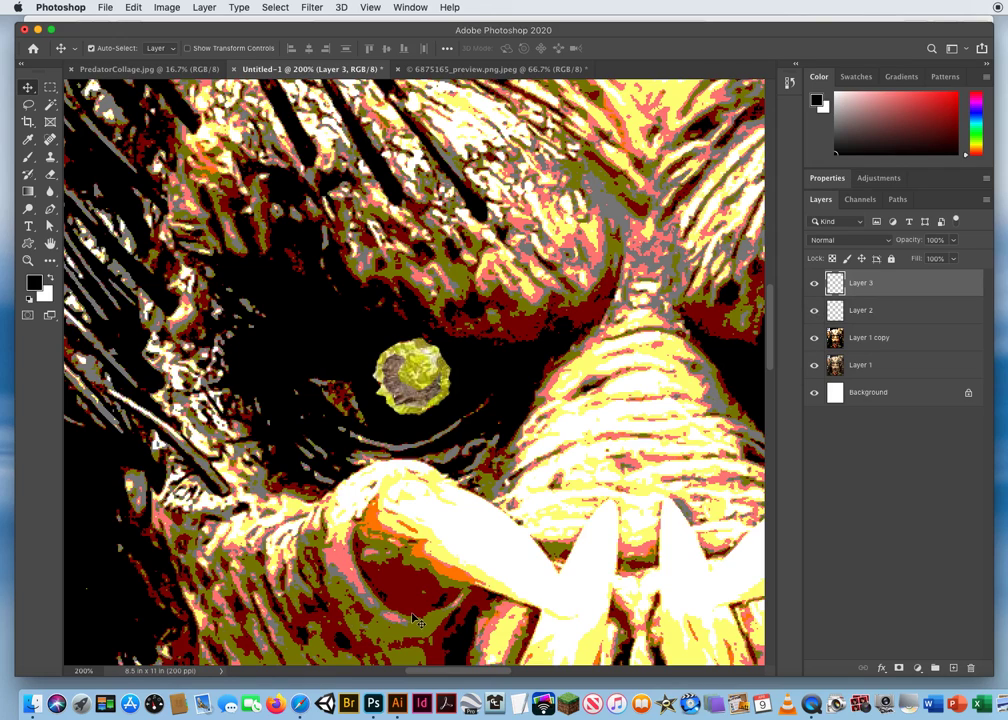
# - Lasso the pupil, carry the outline onto the dark tree trunk in the jungle image and place that piece over the pupil
pyautogui.click(28, 104)
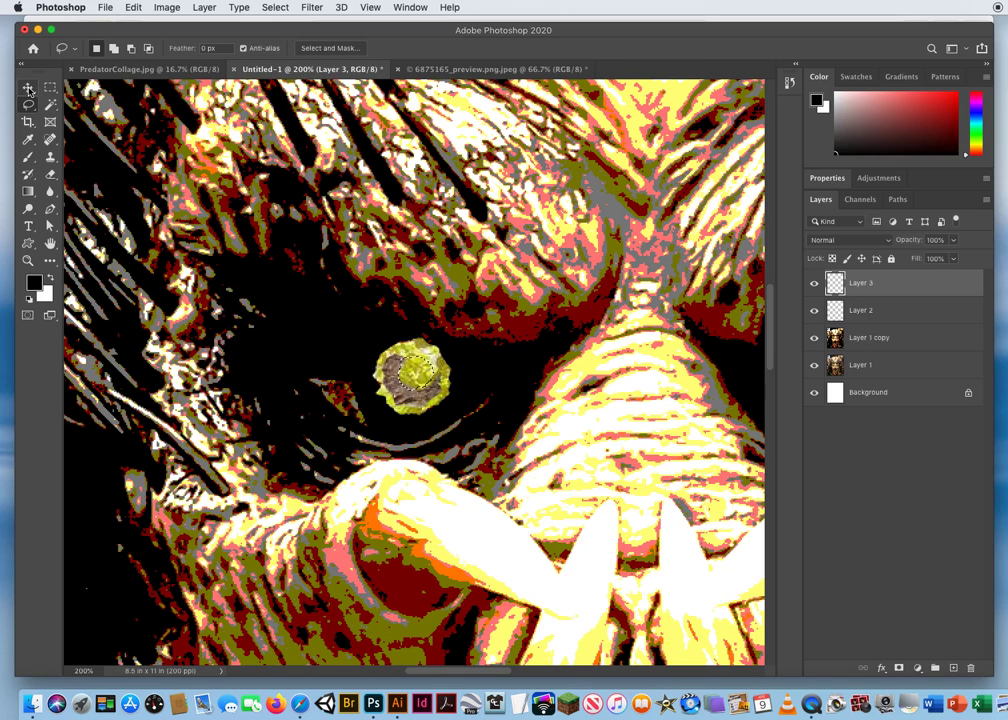
pyautogui.moveTo(422, 380); pyautogui.dragTo(433, 72)
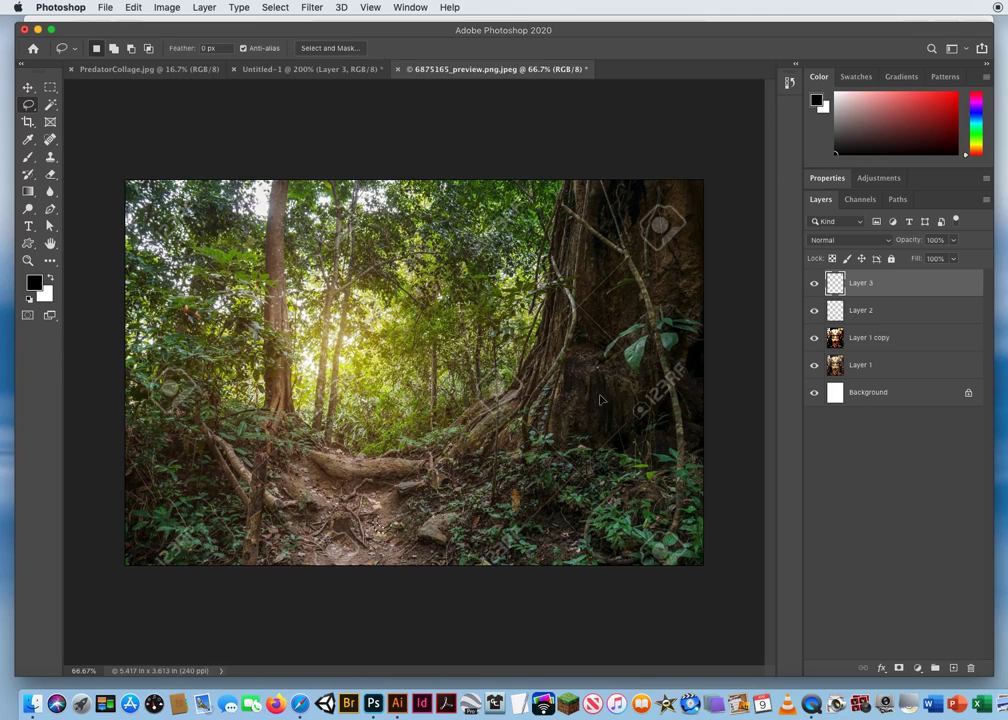
pyautogui.moveTo(603, 400); pyautogui.dragTo(601, 397)
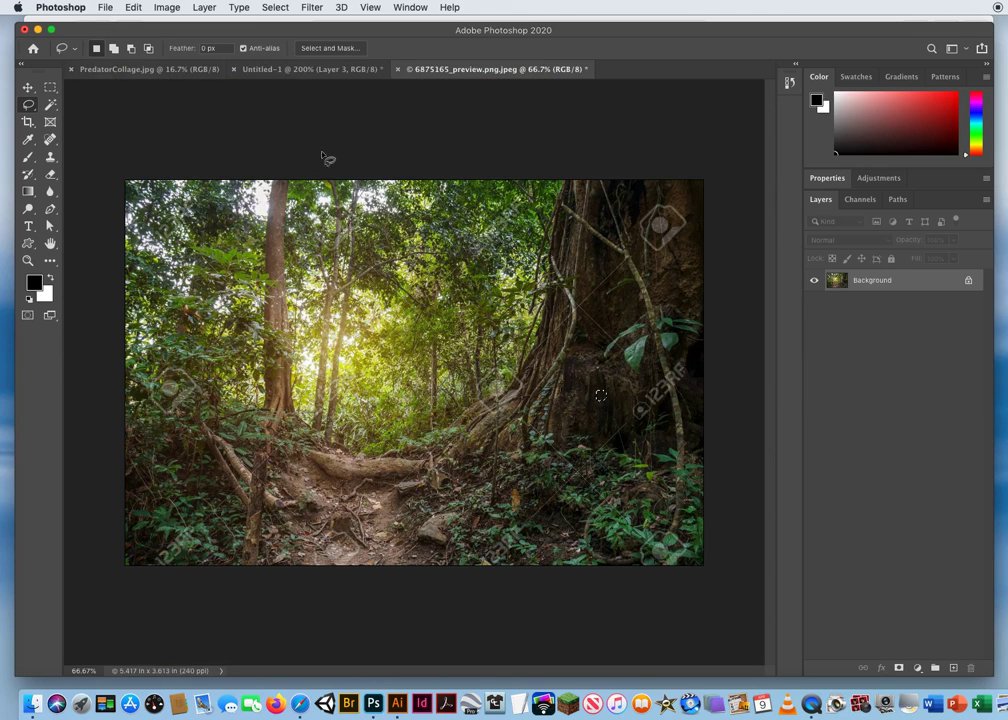
pyautogui.click(28, 87)
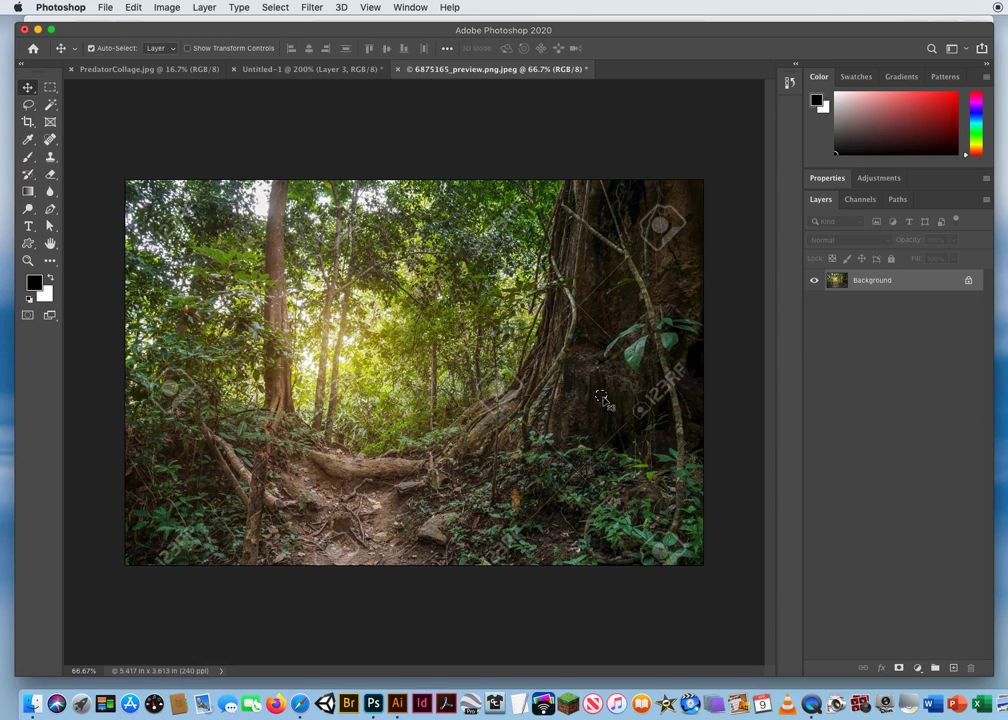
pyautogui.moveTo(601, 397); pyautogui.dragTo(352, 74)
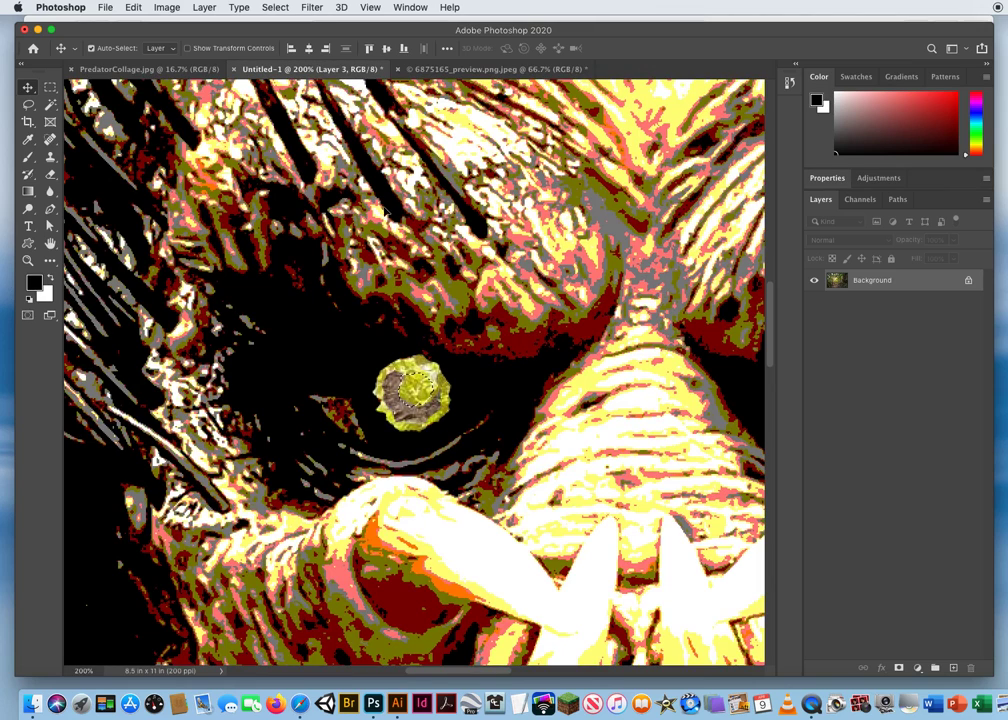
pyautogui.moveTo(418, 397); pyautogui.dragTo(424, 396)
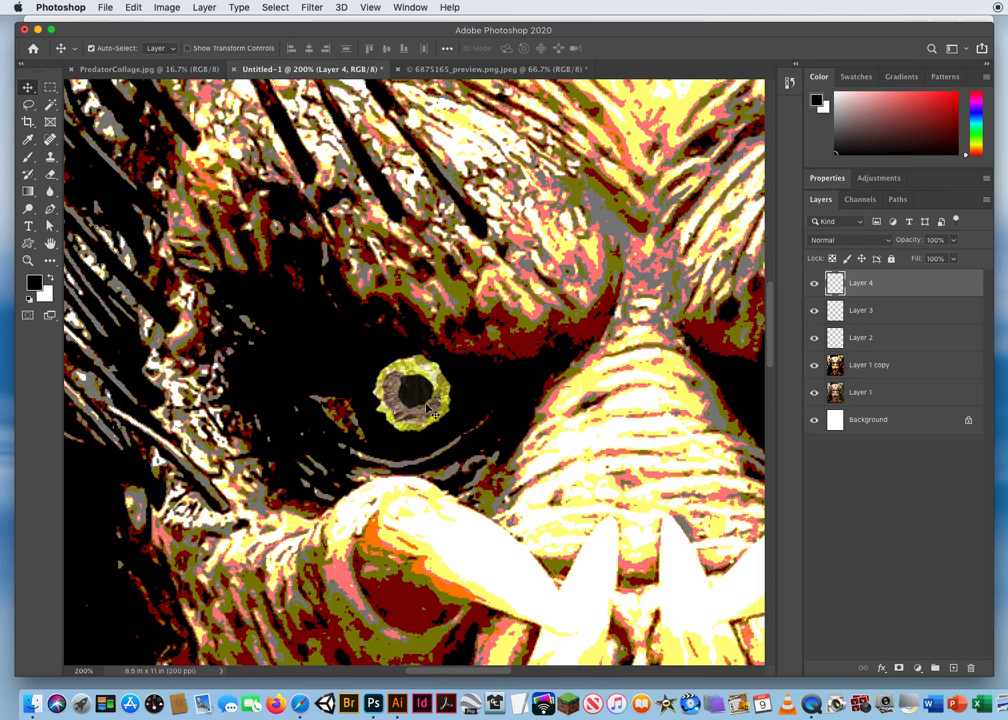
# - Hide and reshow Layers 2, 3 and 4 to compare the jungle pieces with the original eye
pyautogui.moveTo(815, 339); pyautogui.dragTo(816, 285)
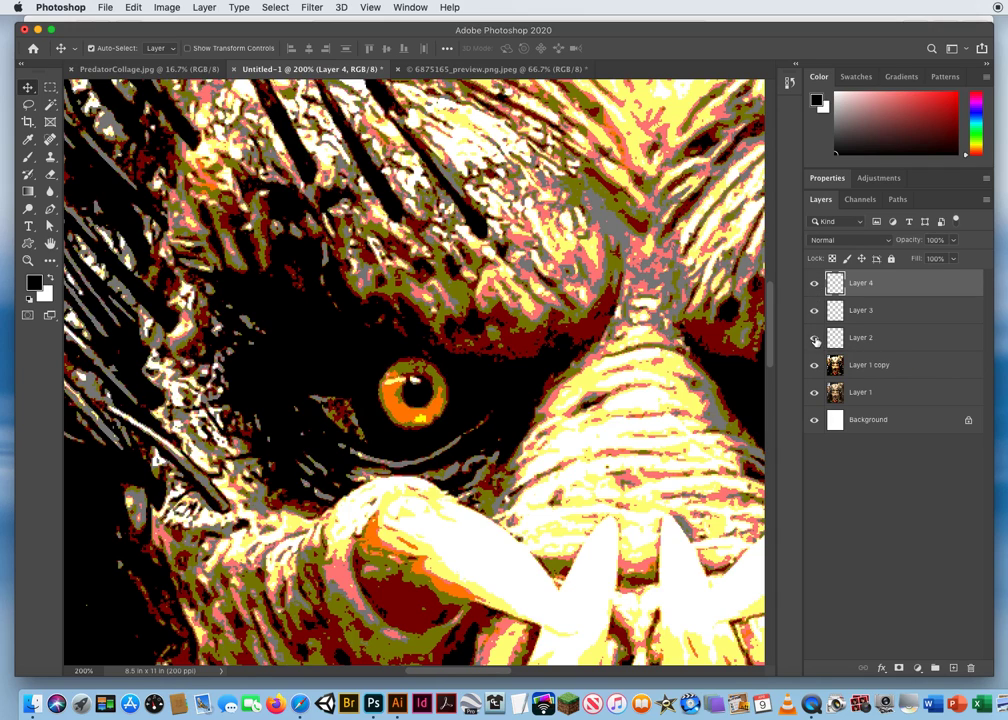
pyautogui.moveTo(815, 337); pyautogui.dragTo(815, 284)
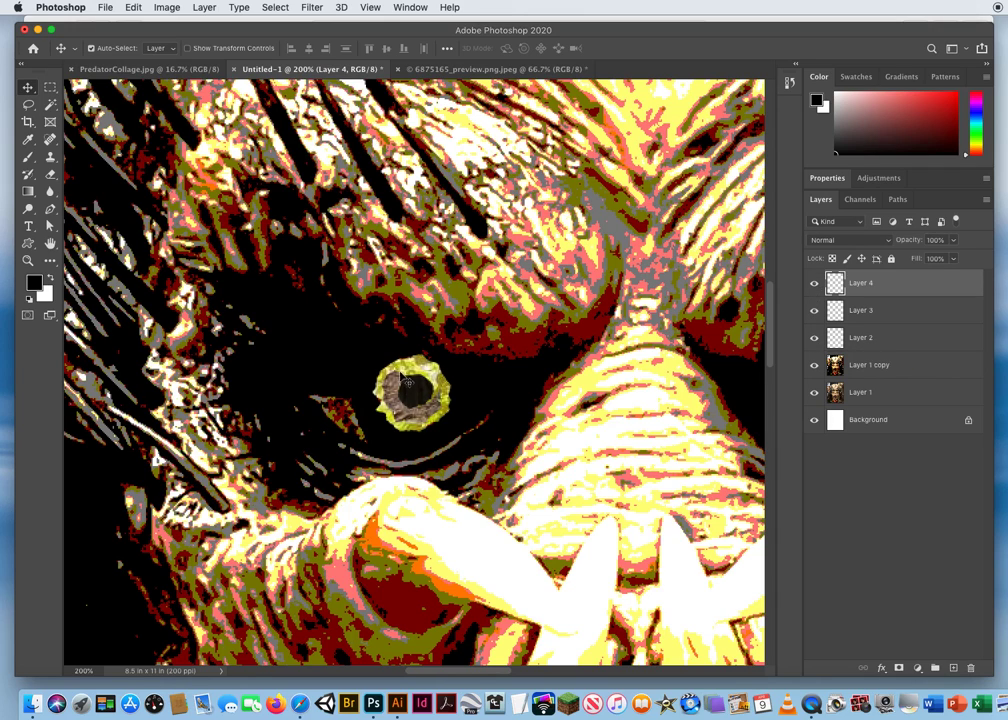
# - Recolor the outer foliage piece on Layer 2 to orange with Hue/Saturation, using Hue -20 and Saturation +36
pyautogui.click(873, 344)
pyautogui.click(815, 338)
pyautogui.click(815, 338)
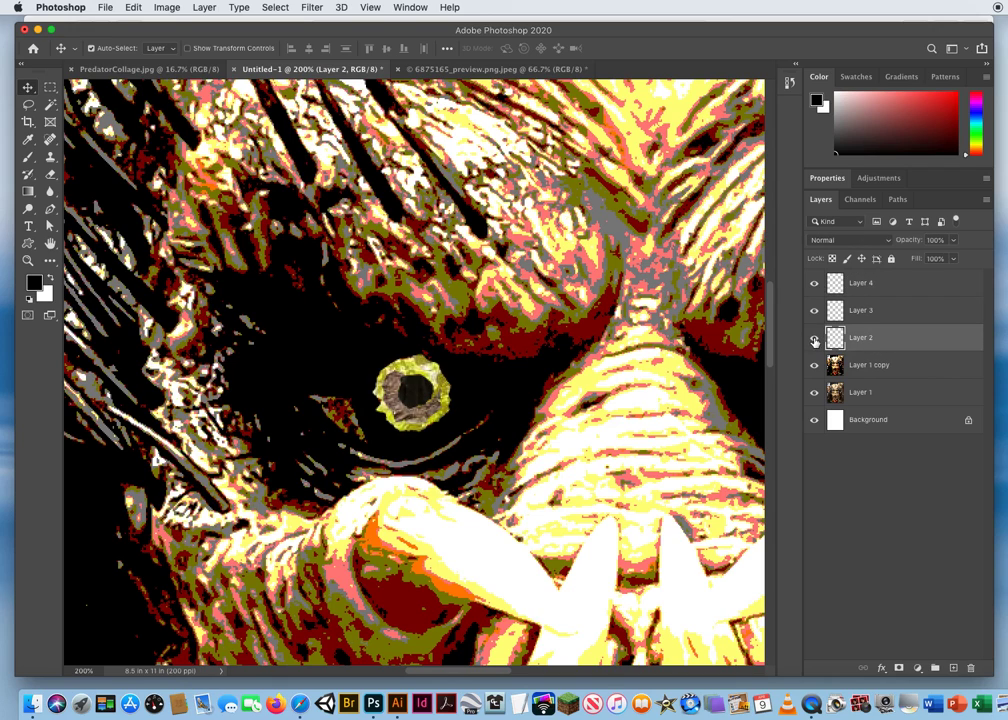
pyautogui.click(815, 339)
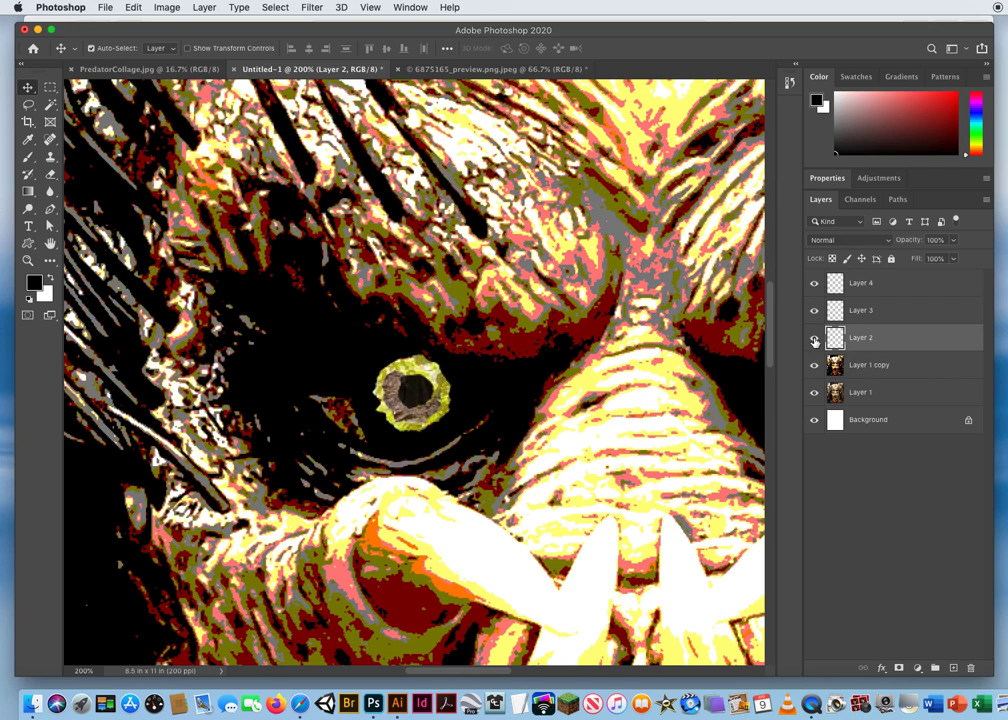
pyautogui.click(166, 7)
pyautogui.moveTo(172, 49)
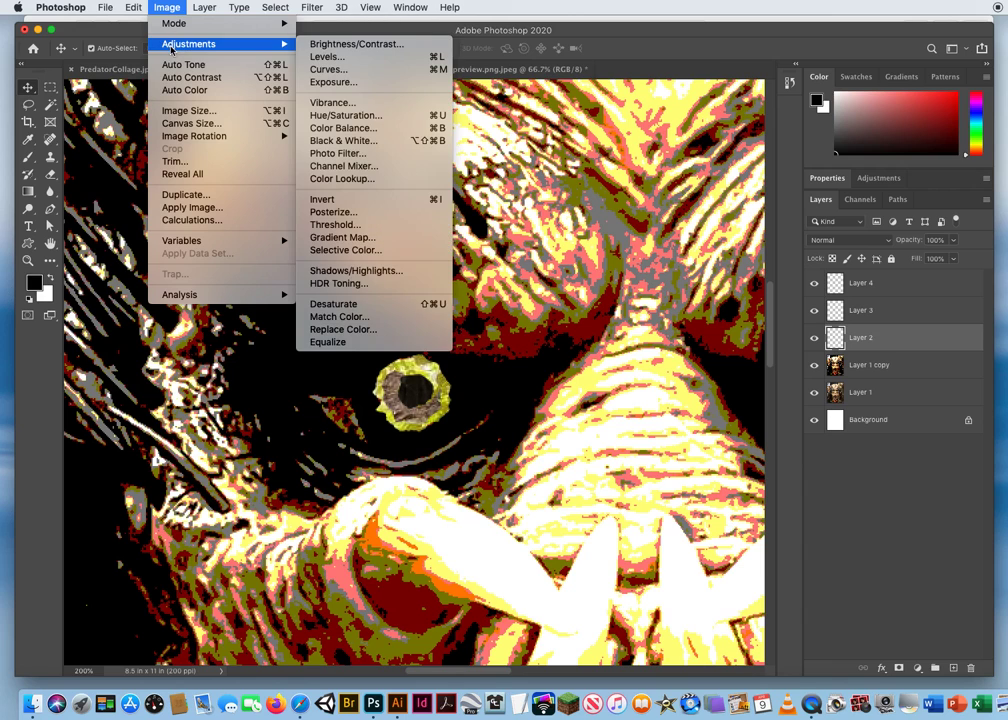
pyautogui.click(369, 120)
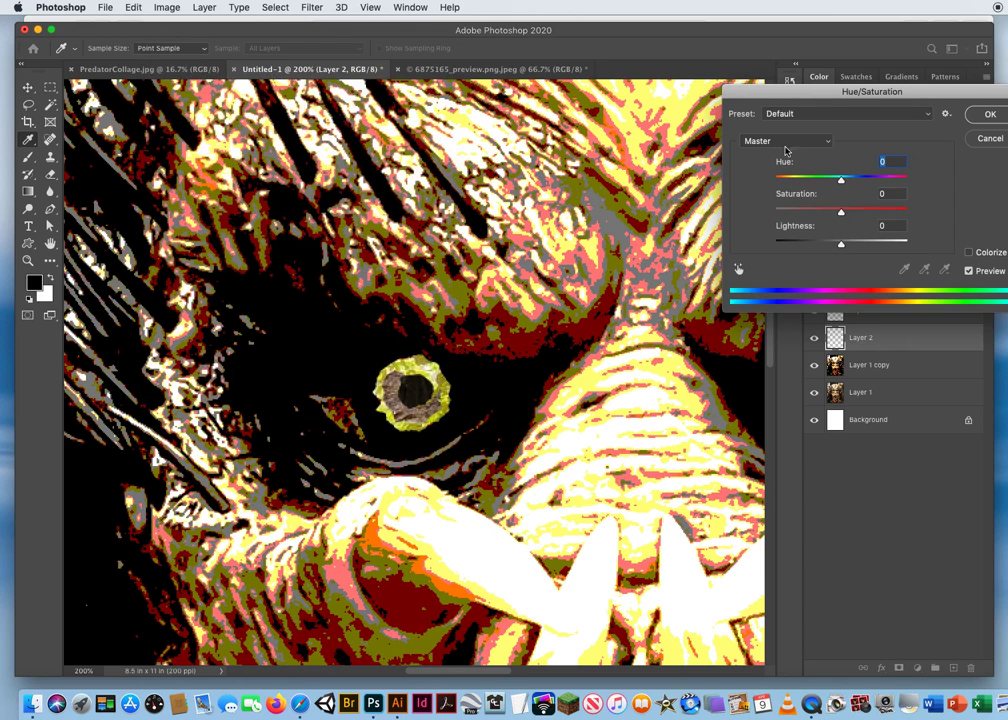
pyautogui.moveTo(792, 94); pyautogui.dragTo(715, 104)
pyautogui.moveTo(765, 224); pyautogui.dragTo(753, 193)
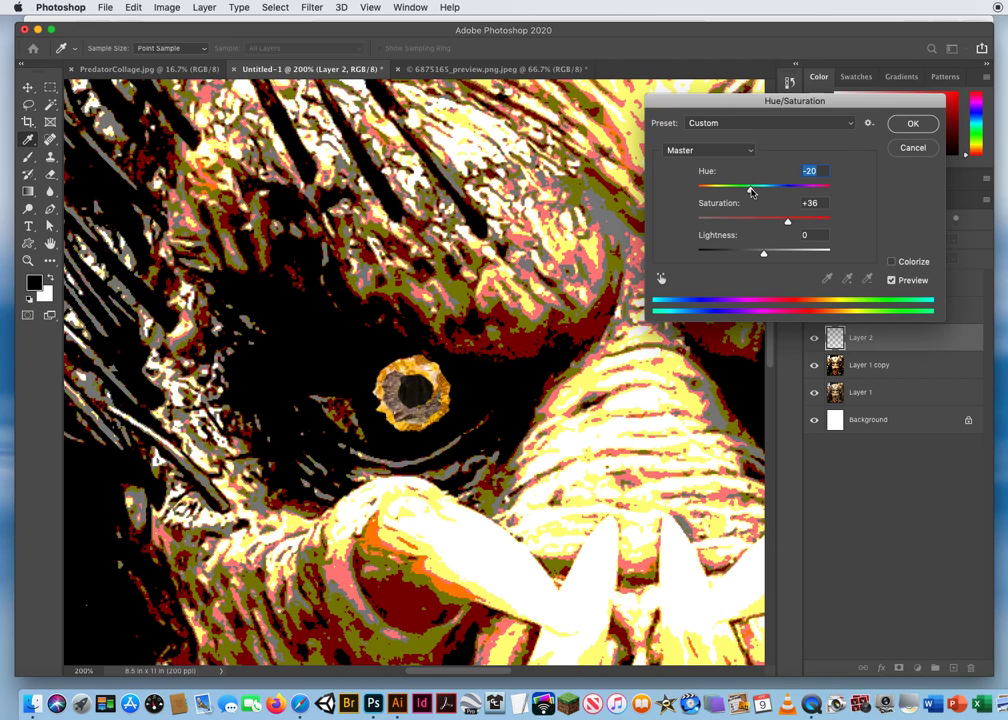
pyautogui.click(910, 125)
# - Recolor the dirt piece on Layer 3 to red with Hue/Saturation, using Hue -22 and a strongly raised Saturation
pyautogui.hotkey('alt', ']')
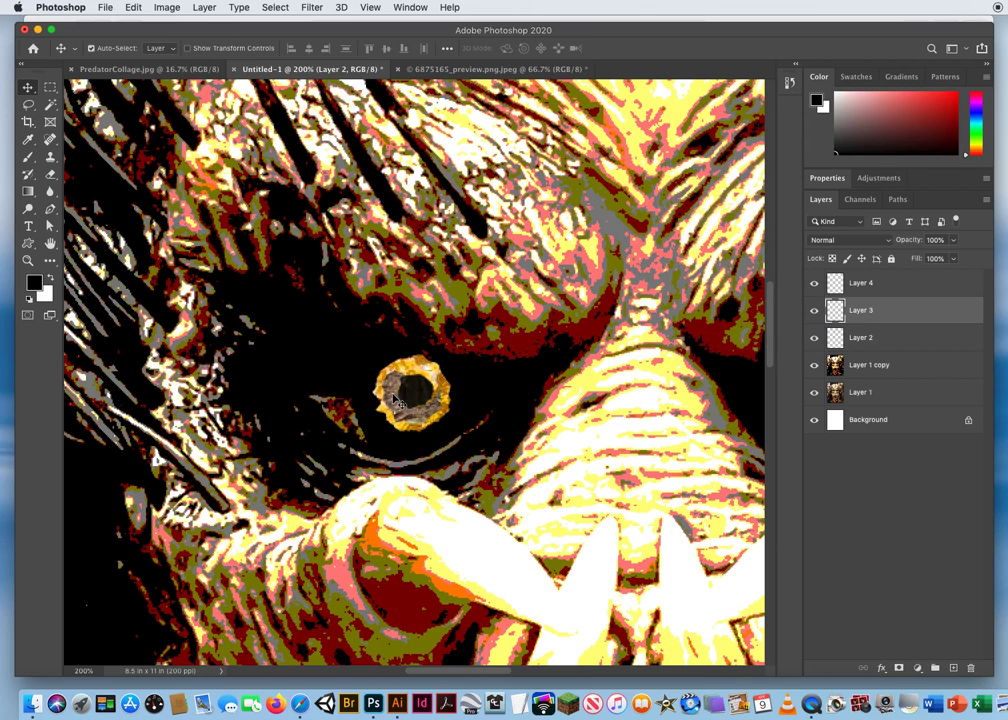
pyautogui.click(815, 311)
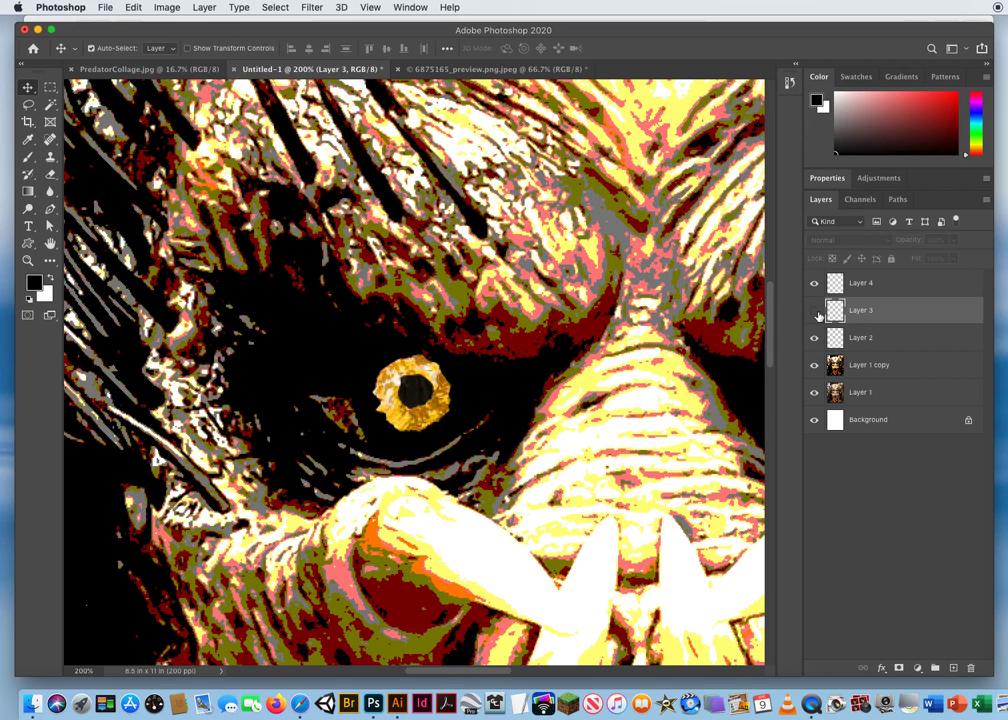
pyautogui.click(815, 311)
pyautogui.click(815, 311)
pyautogui.click(815, 311)
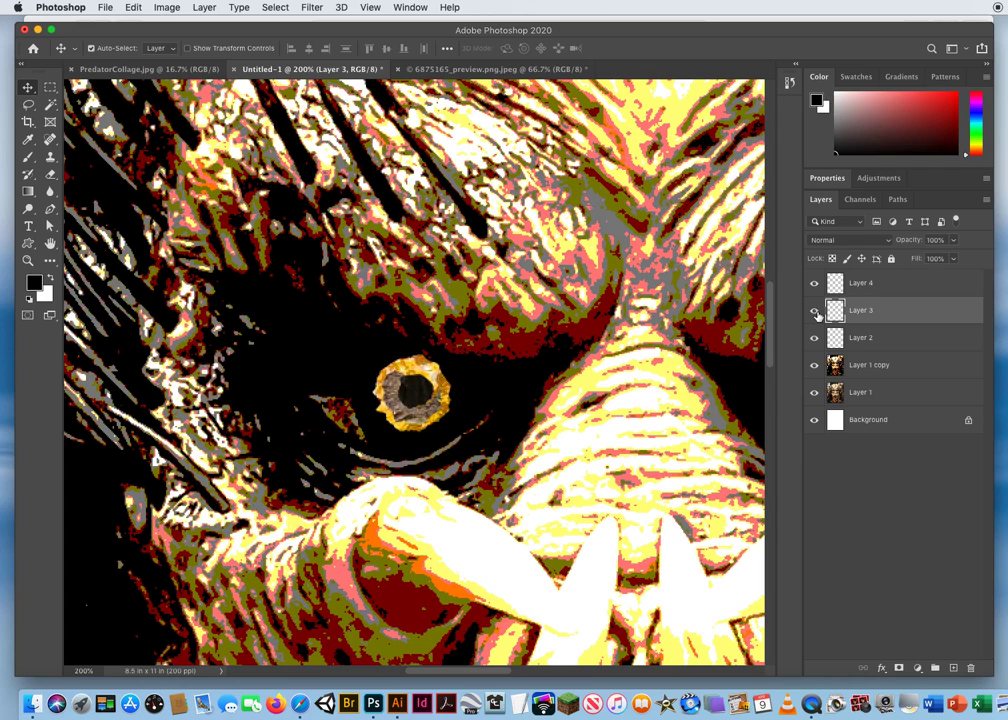
pyautogui.click(168, 9)
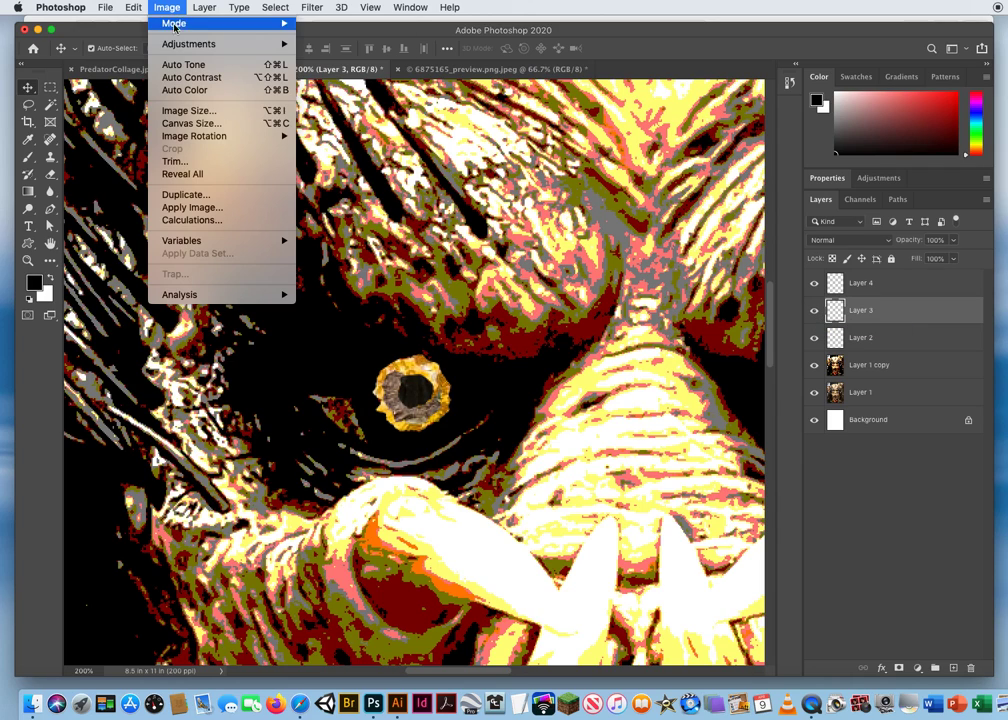
pyautogui.moveTo(176, 46)
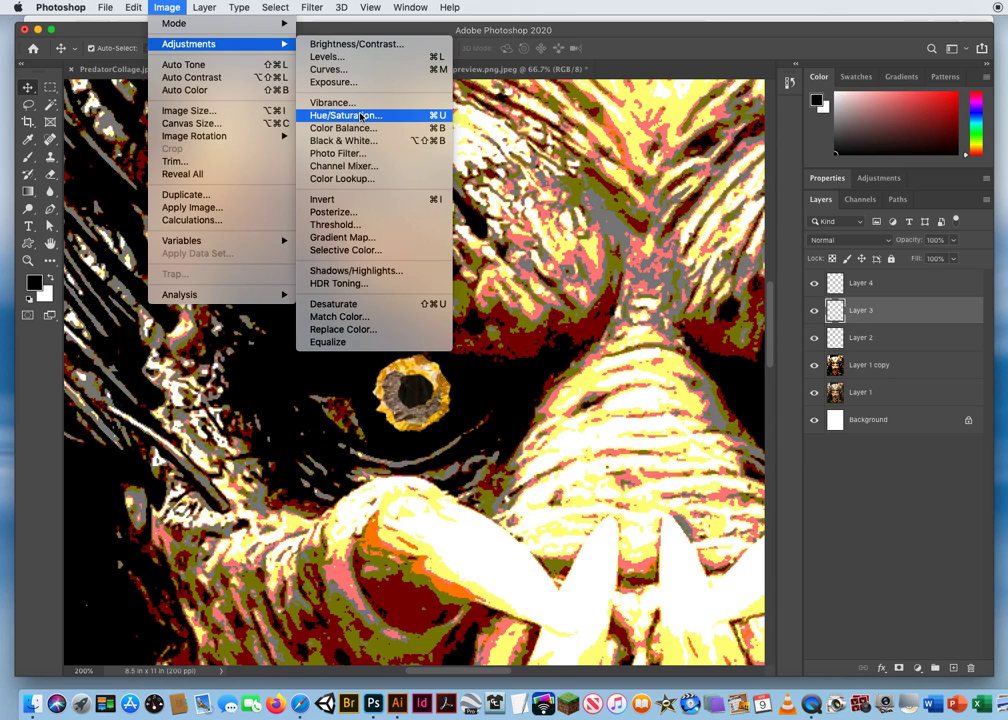
pyautogui.press('Escape')
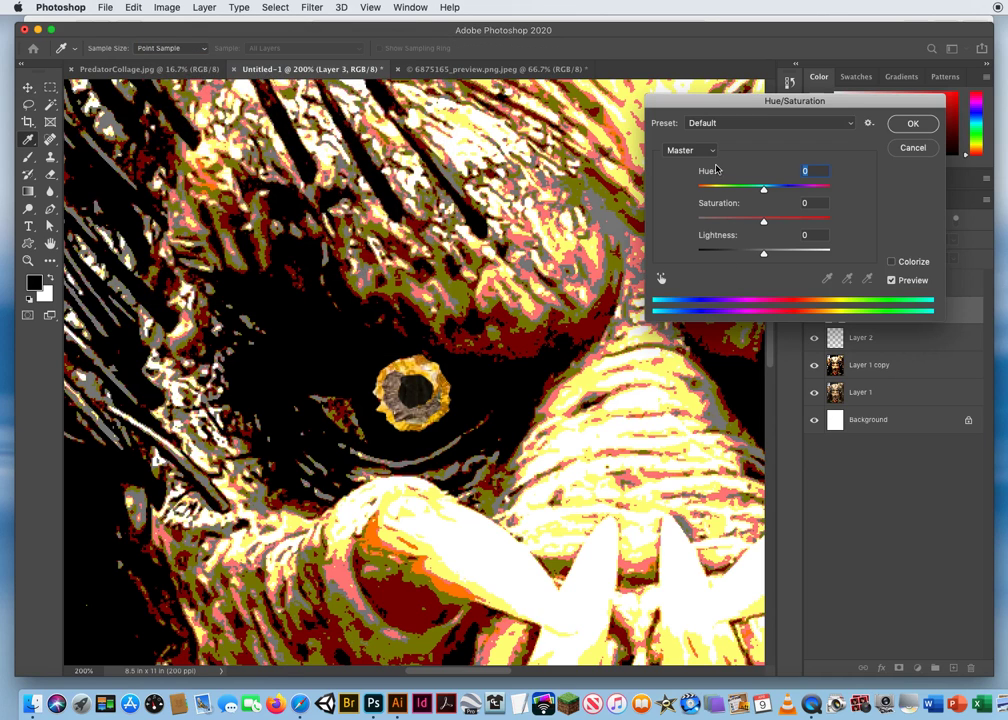
pyautogui.moveTo(764, 224); pyautogui.dragTo(803, 223)
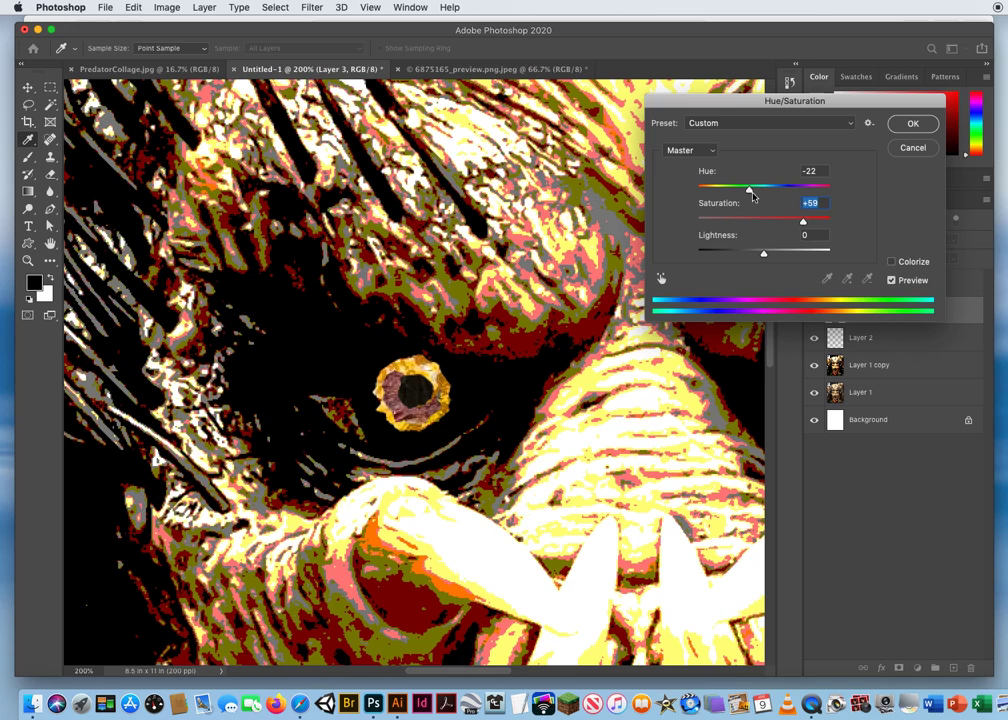
pyautogui.moveTo(749, 192)
pyautogui.mouseDown()
pyautogui.moveTo(712, 191)
pyautogui.moveTo(792, 192)
pyautogui.moveTo(727, 191)
pyautogui.moveTo(750, 191)
pyautogui.mouseUp()
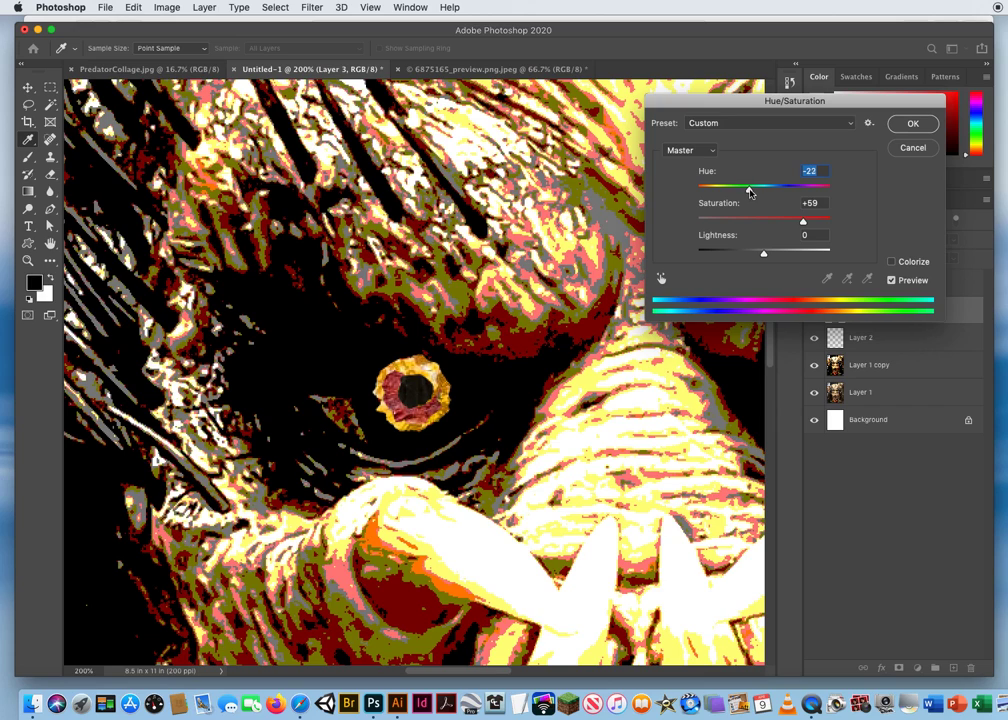
pyautogui.moveTo(805, 224); pyautogui.dragTo(816, 225)
pyautogui.press('Return')
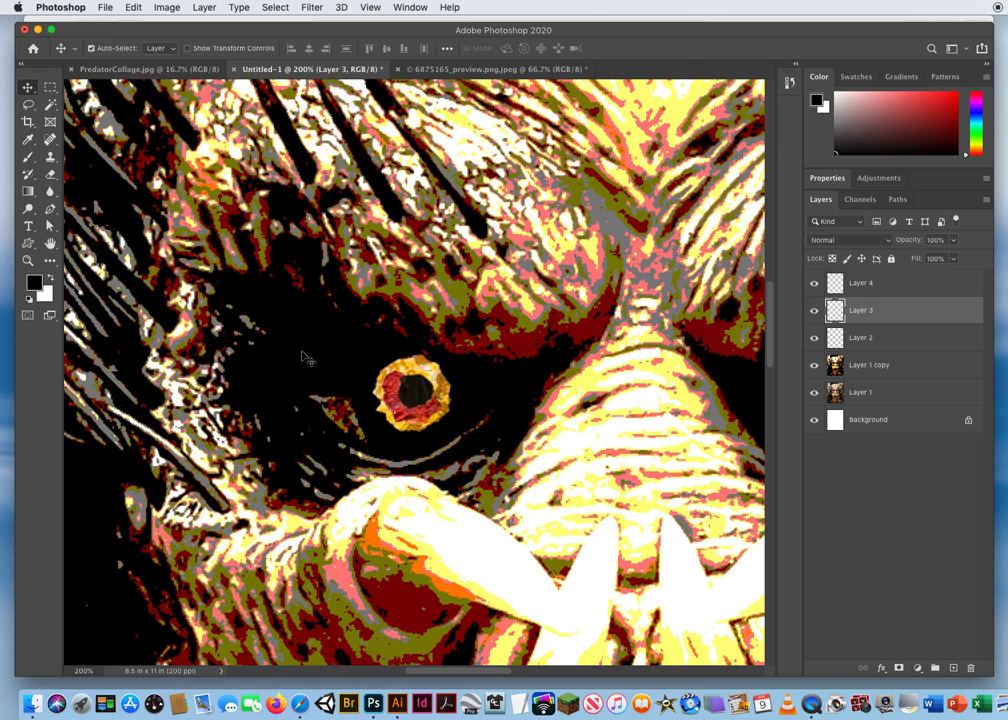
# - Close the 6875165_preview jungle image, switch to Safari and close that picture's page there
pyautogui.click(418, 70)
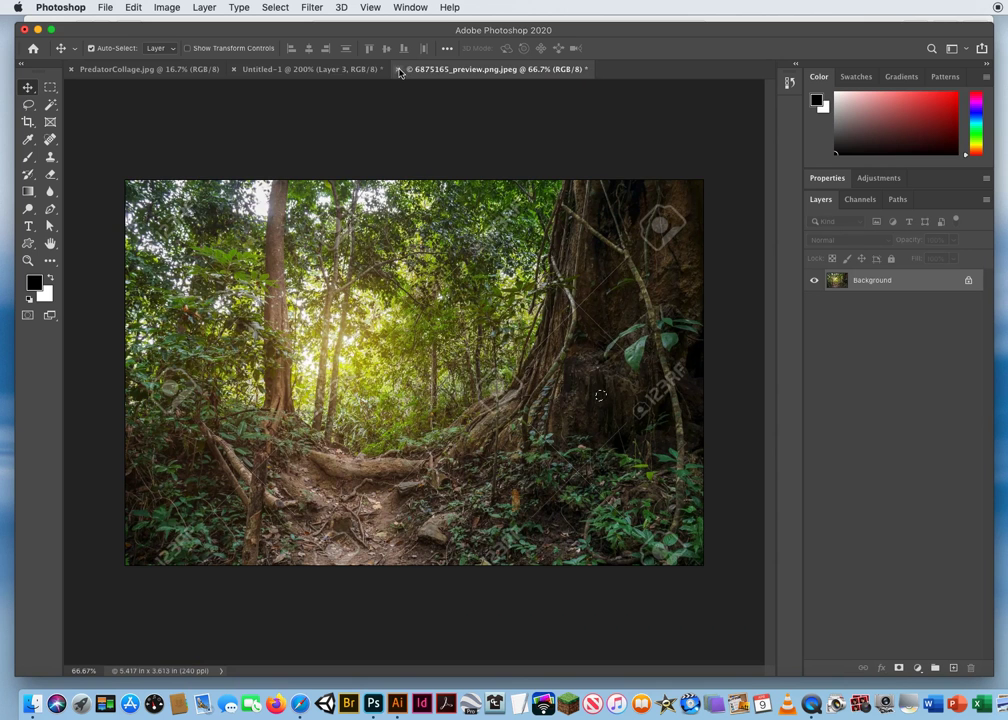
pyautogui.click(398, 70)
pyautogui.click(586, 240)
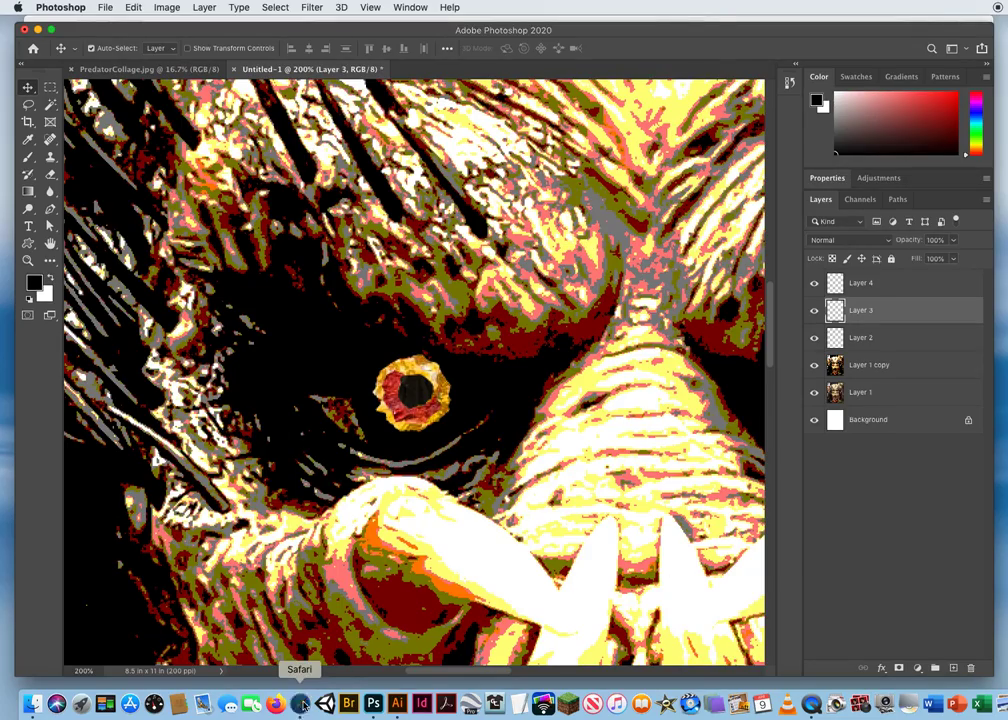
pyautogui.click(299, 704)
pyautogui.press('super+w')
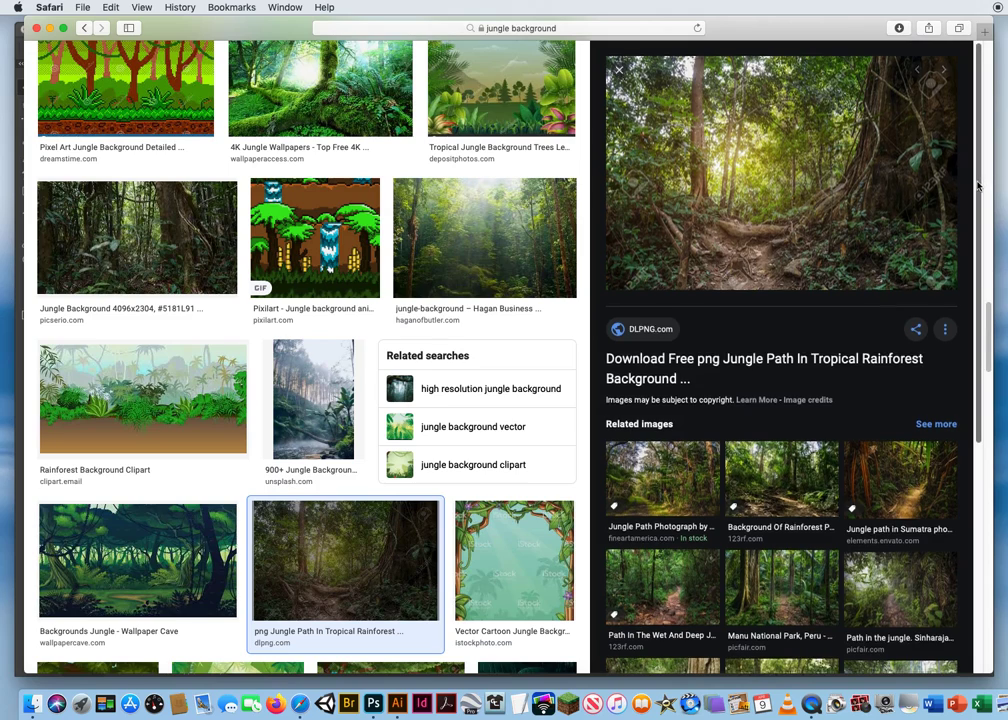
# - Open the related rain forest trail picture full size in its own Safari tab and bring it into Photoshop as a document
pyautogui.scroll(-5, 971, 338)
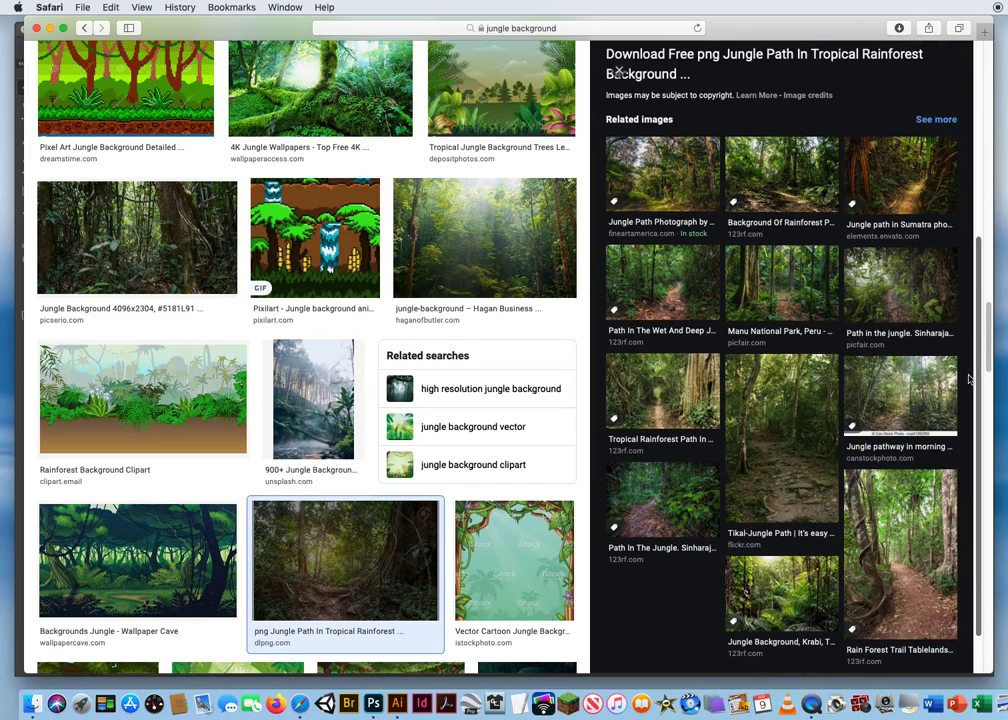
pyautogui.scroll(-2, 968, 380)
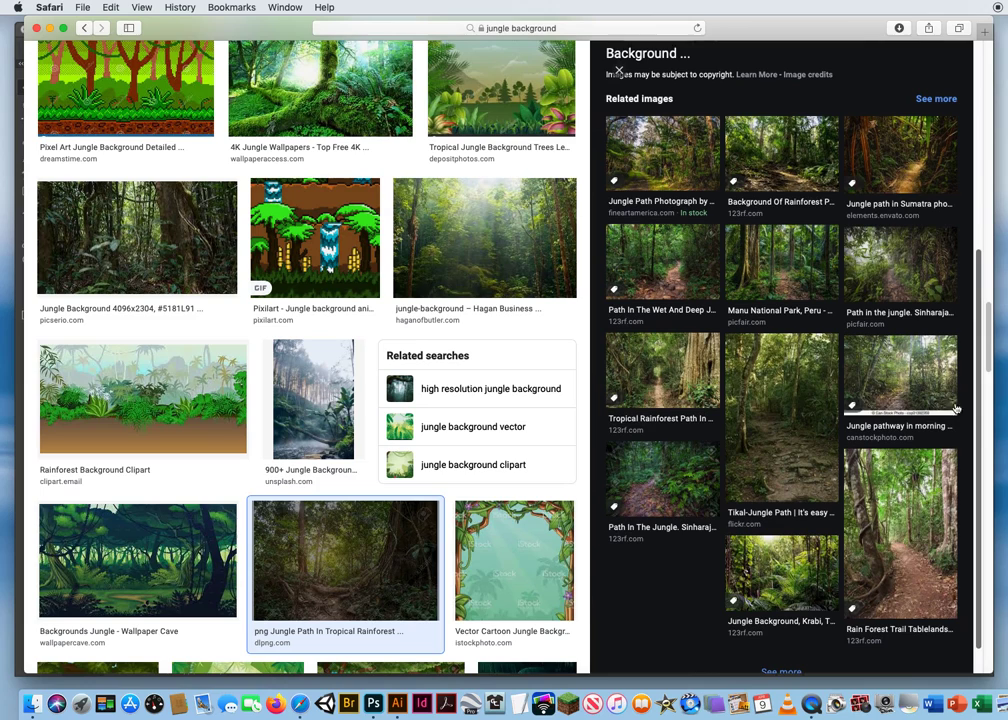
pyautogui.click(900, 525)
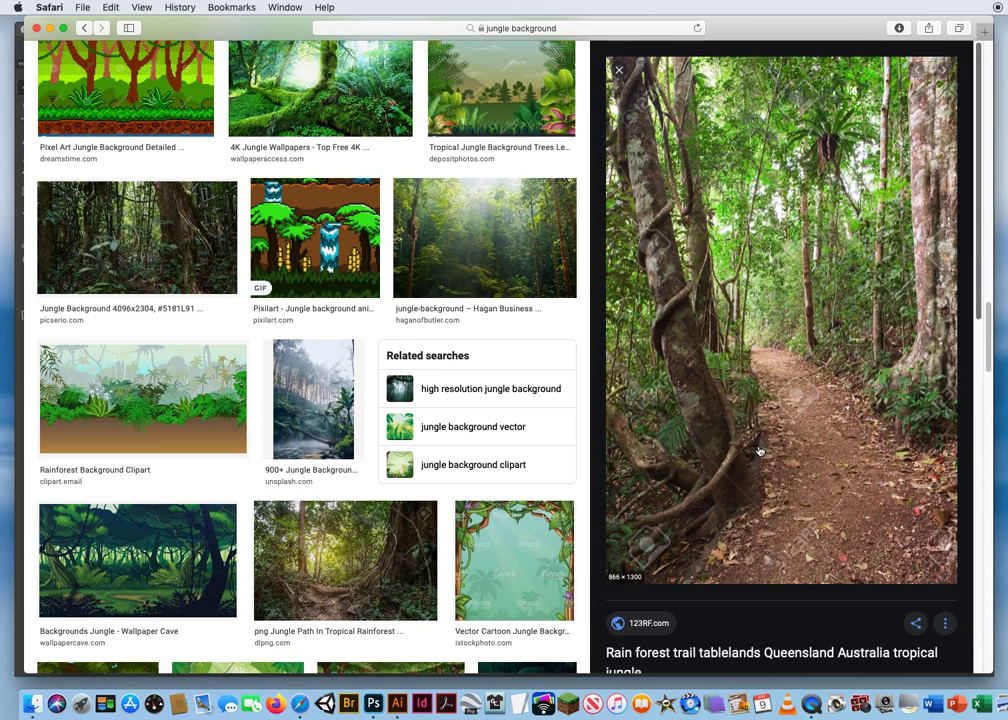
pyautogui.rightClick(799, 329)
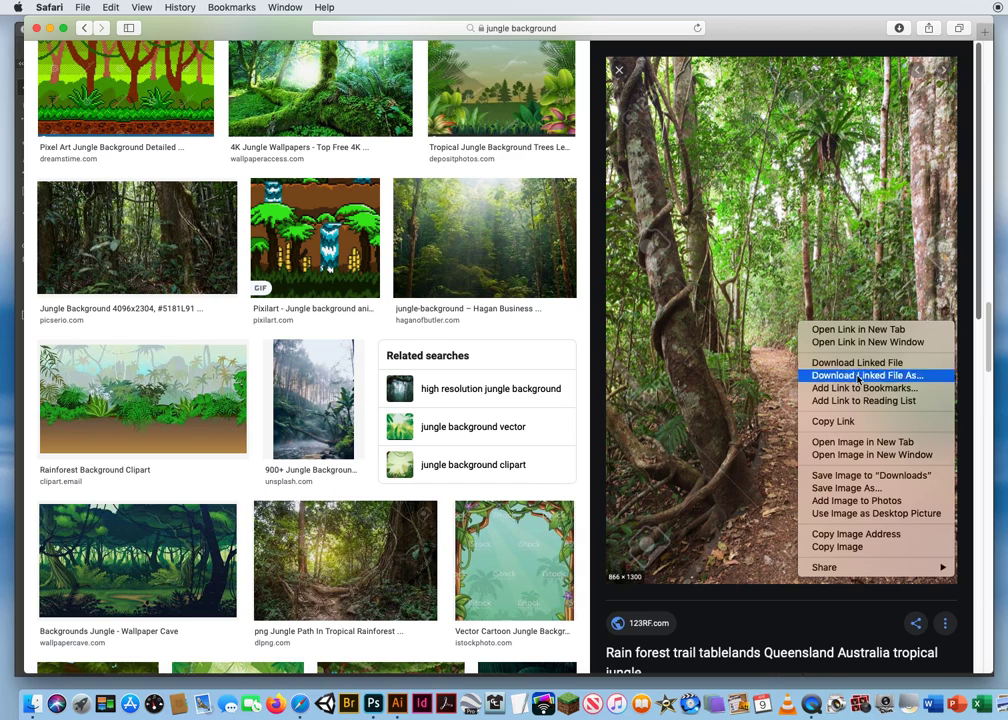
pyautogui.click(845, 441)
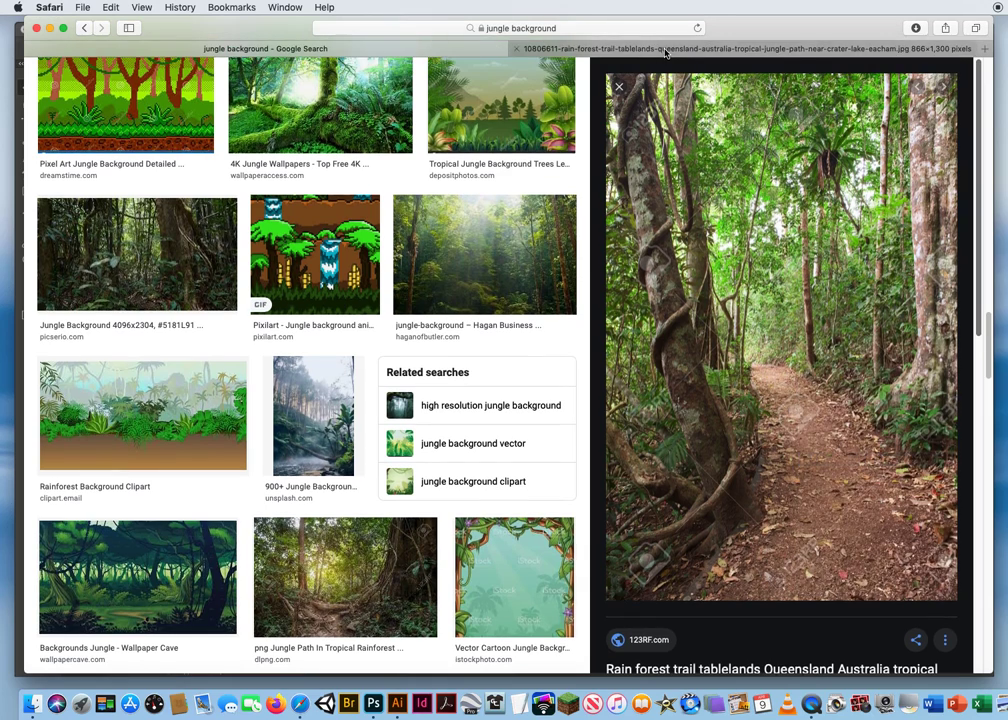
pyautogui.click(664, 49)
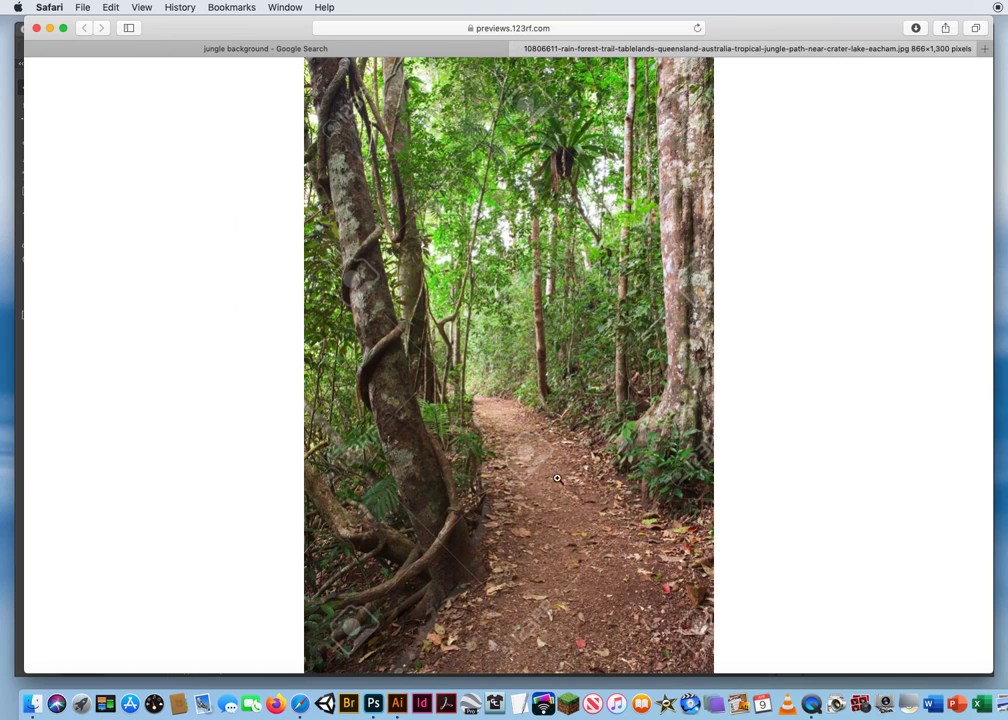
pyautogui.click(558, 489)
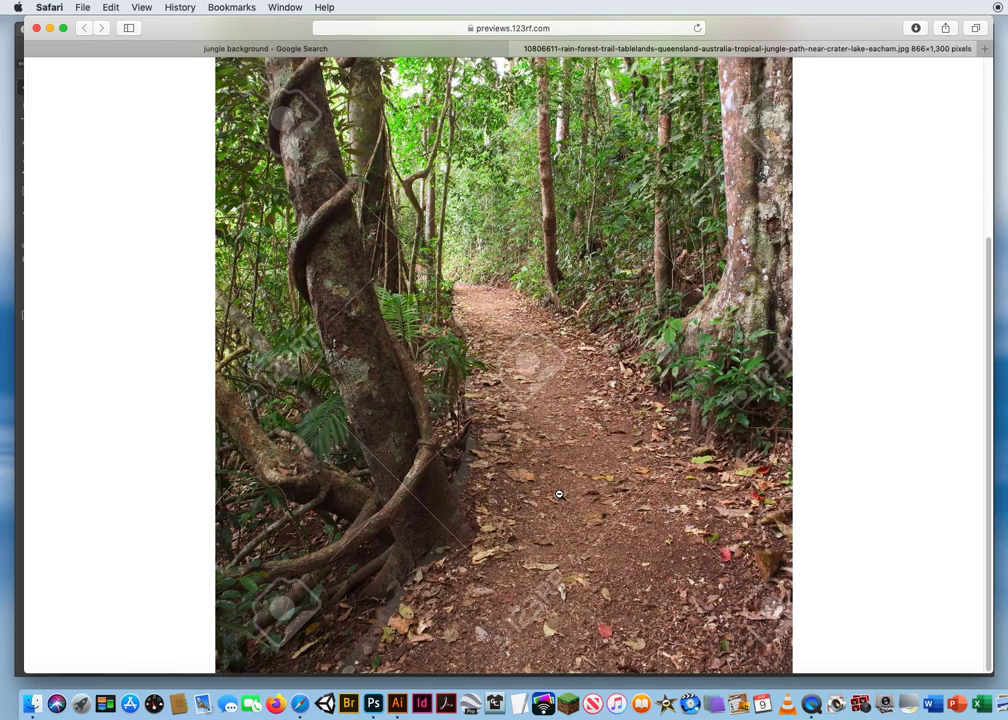
pyautogui.moveTo(531, 382); pyautogui.dragTo(373, 705)
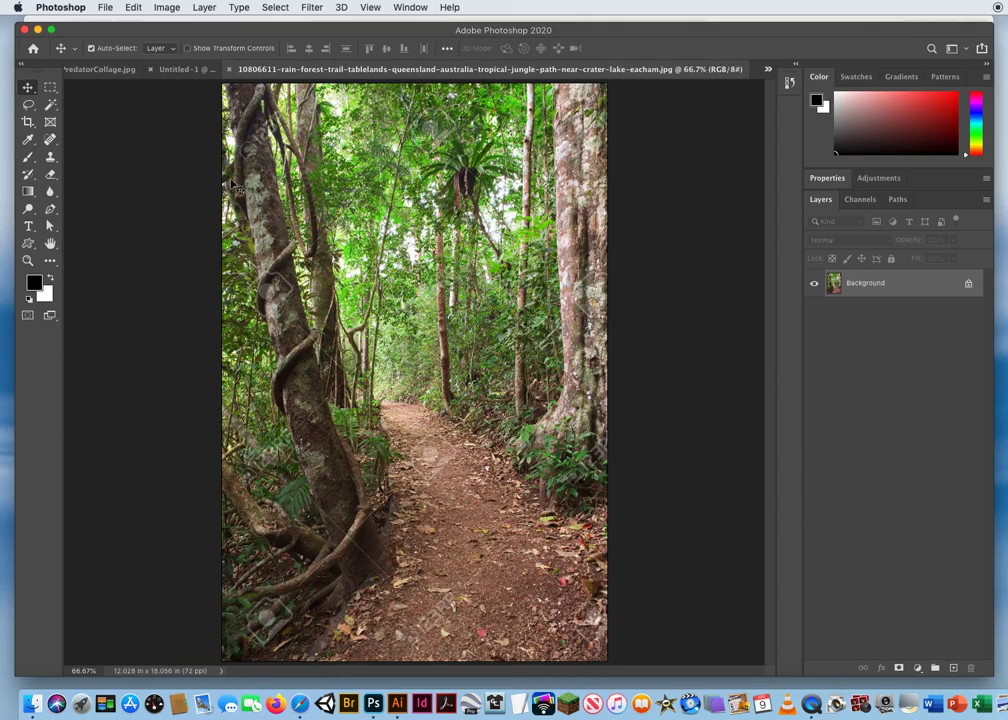
# - Lasso the jagged dark-red patch beside the eye in Untitled-1 and carry the outline onto the dirt path of the trail image
pyautogui.click(166, 70)
pyautogui.click(28, 104)
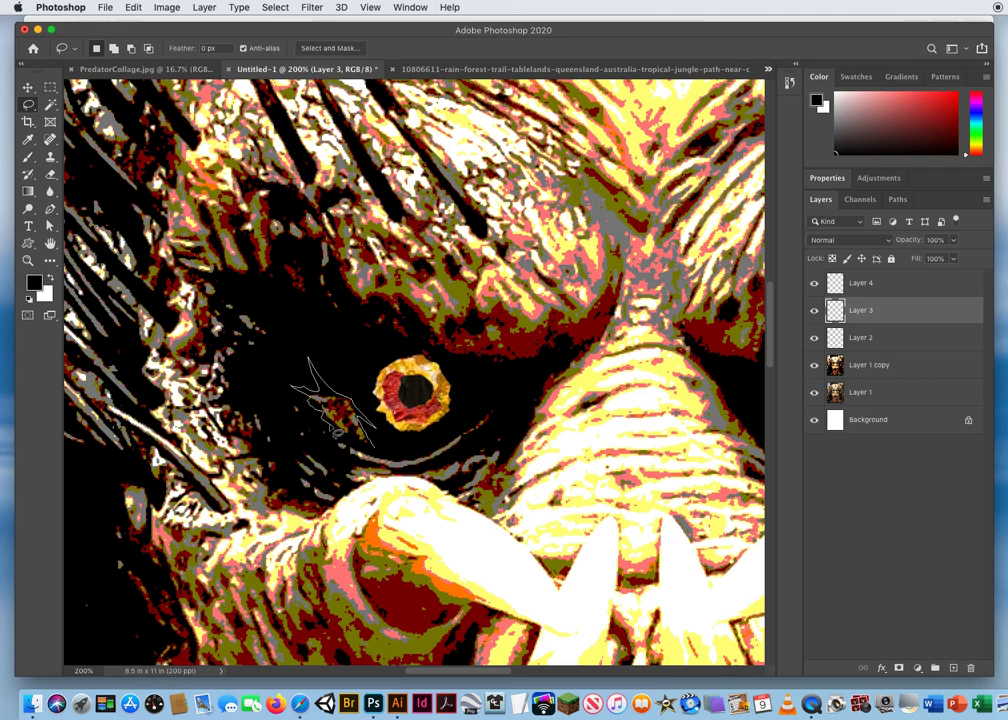
pyautogui.moveTo(383, 457); pyautogui.dragTo(379, 451)
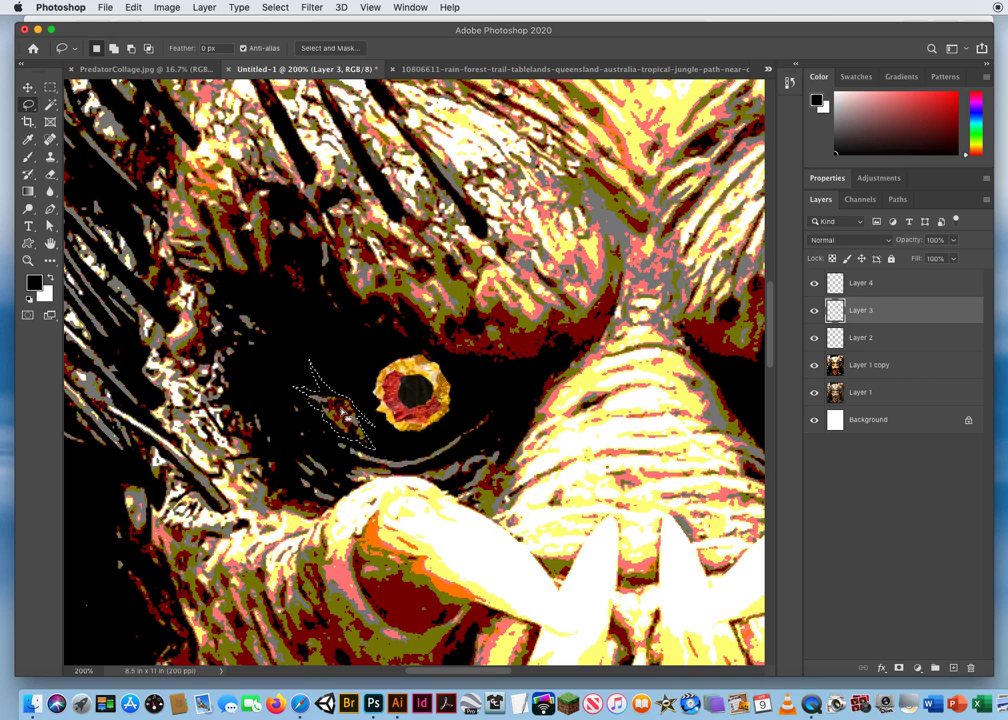
pyautogui.moveTo(343, 413)
pyautogui.mouseDown()
pyautogui.moveTo(383, 250)
pyautogui.moveTo(450, 72)
pyautogui.moveTo(460, 135)
pyautogui.mouseUp()
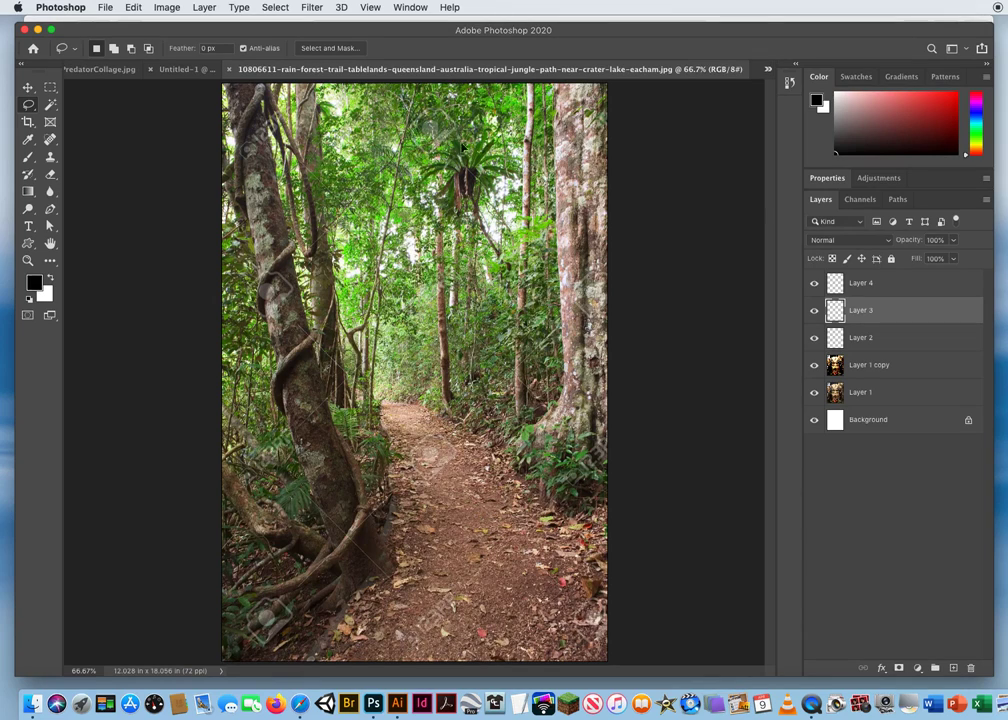
pyautogui.moveTo(456, 530)
pyautogui.mouseDown()
pyautogui.moveTo(460, 510)
pyautogui.moveTo(453, 556)
pyautogui.mouseUp()
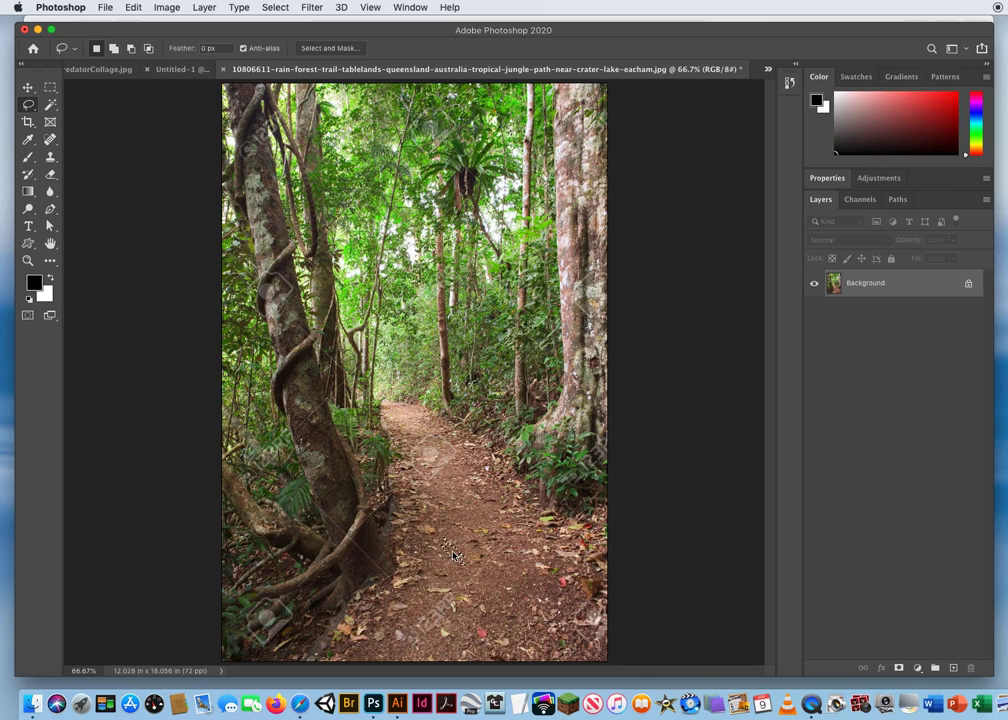
# - Enlarge the selection outline on the dirt path to 212.60% with Transform Selection
pyautogui.click(276, 7)
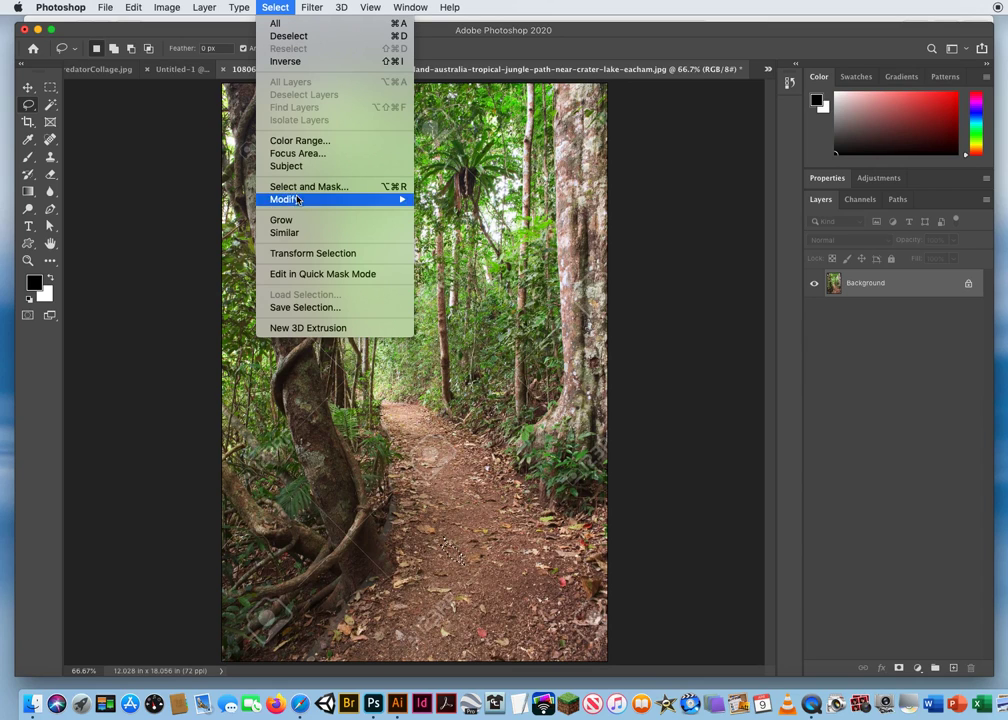
pyautogui.click(299, 254)
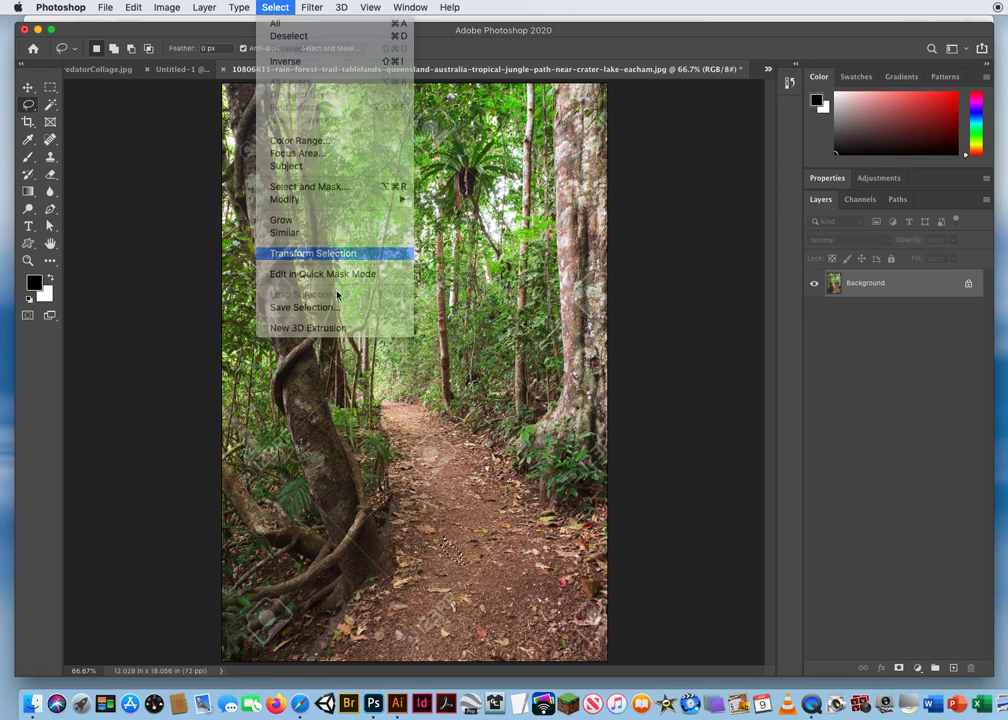
pyautogui.moveTo(437, 538); pyautogui.dragTo(480, 566)
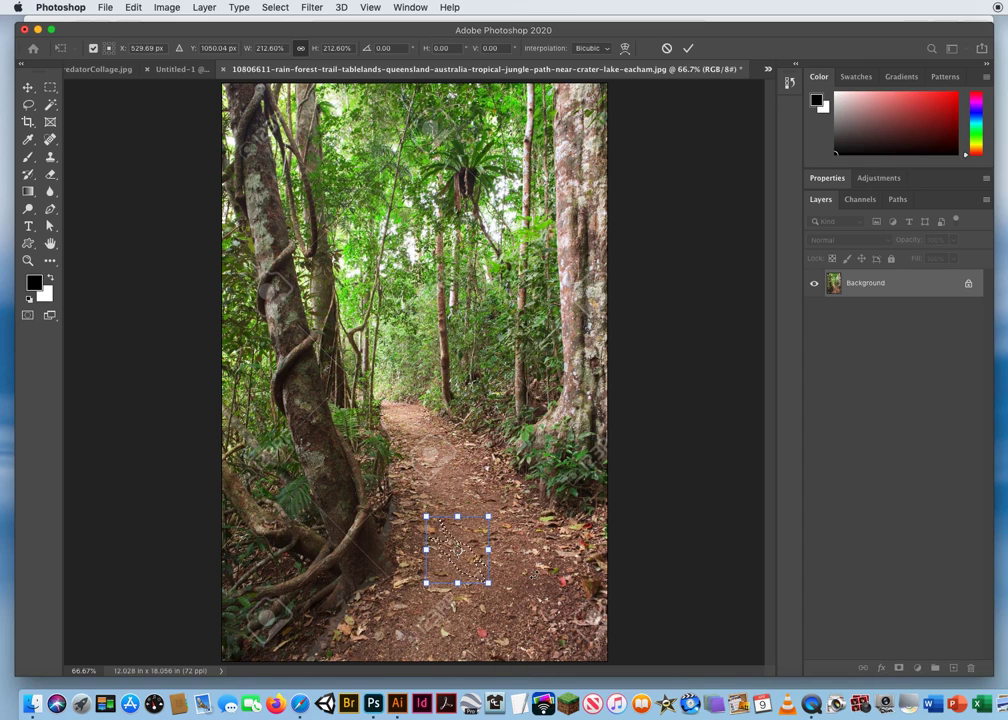
pyautogui.press('Return')
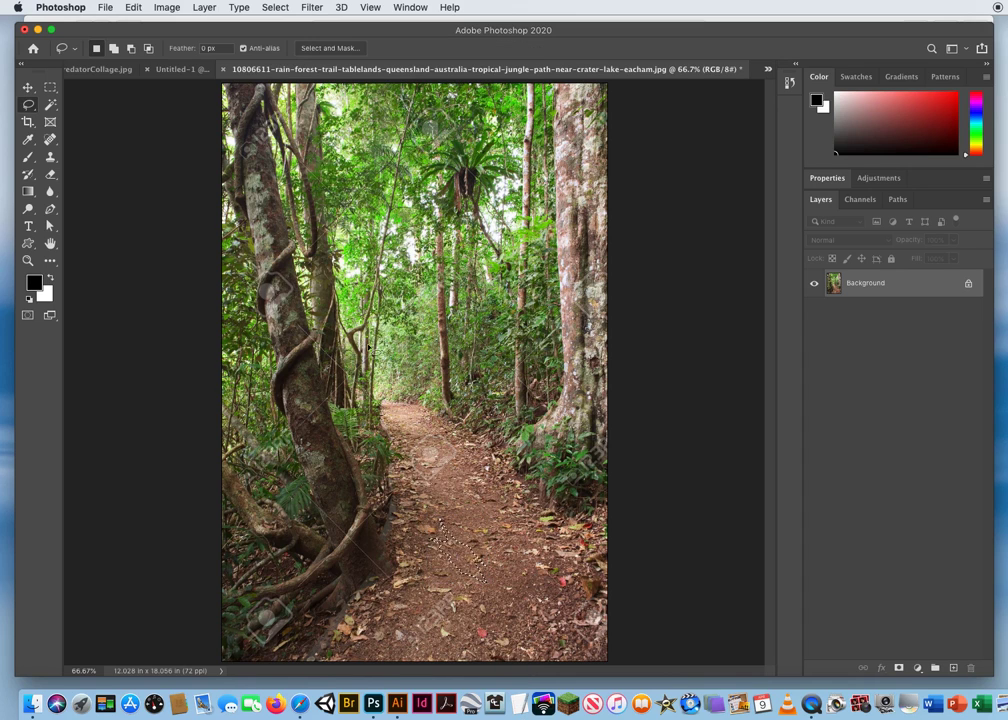
# - Move the selected dirt path piece into Untitled-1 beside the eye
pyautogui.click(28, 88)
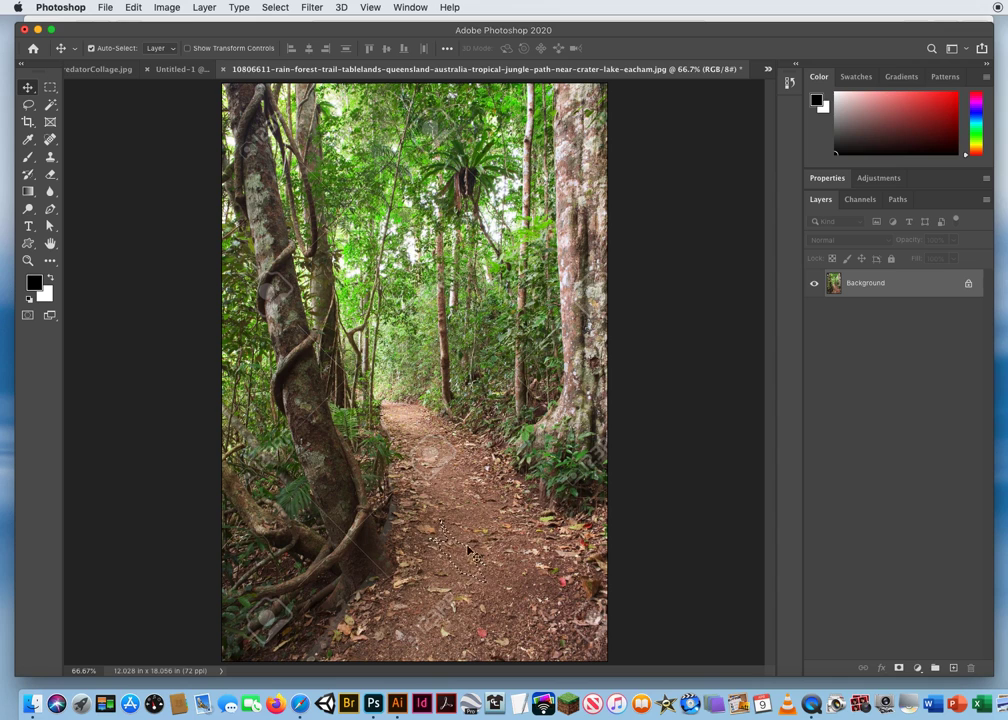
pyautogui.moveTo(465, 550); pyautogui.dragTo(193, 72)
pyautogui.moveTo(296, 72); pyautogui.dragTo(303, 88)
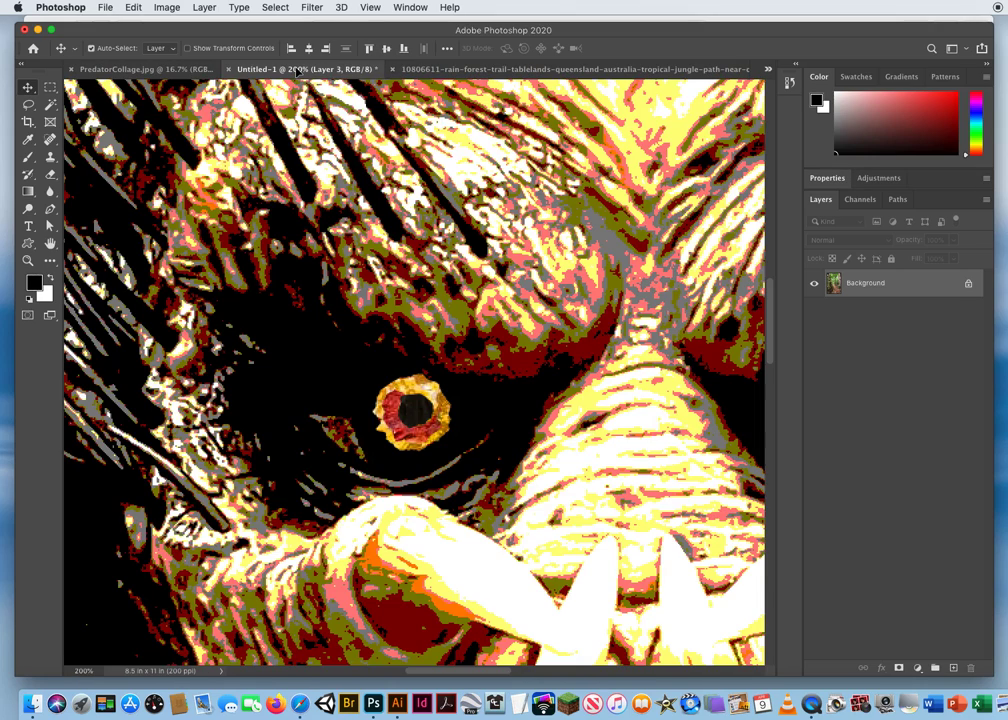
pyautogui.moveTo(335, 428)
pyautogui.mouseDown()
pyautogui.moveTo(343, 440)
pyautogui.moveTo(340, 380)
pyautogui.moveTo(346, 426)
pyautogui.moveTo(335, 420)
pyautogui.mouseUp()
# - Scale the dirt piece to 47.60%, rotate it slightly counterclockwise and fit it over the jagged patch beside the eye
pyautogui.press('super+t')
pyautogui.moveTo(219, 289); pyautogui.dragTo(318, 397)
pyautogui.moveTo(350, 442); pyautogui.dragTo(320, 415)
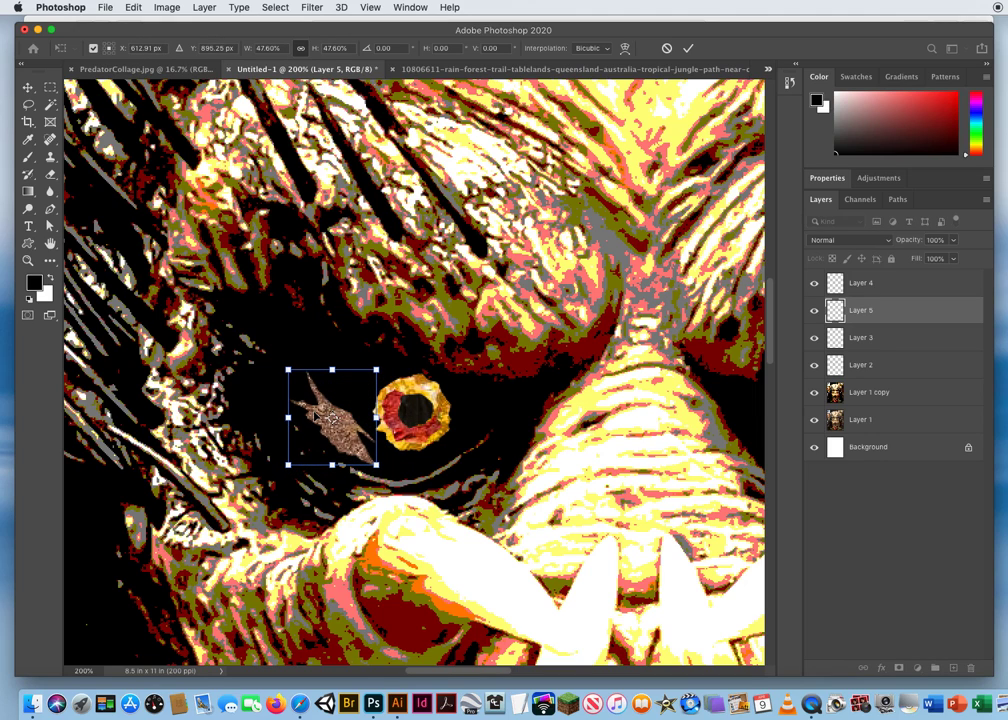
pyautogui.moveTo(389, 483); pyautogui.dragTo(376, 489)
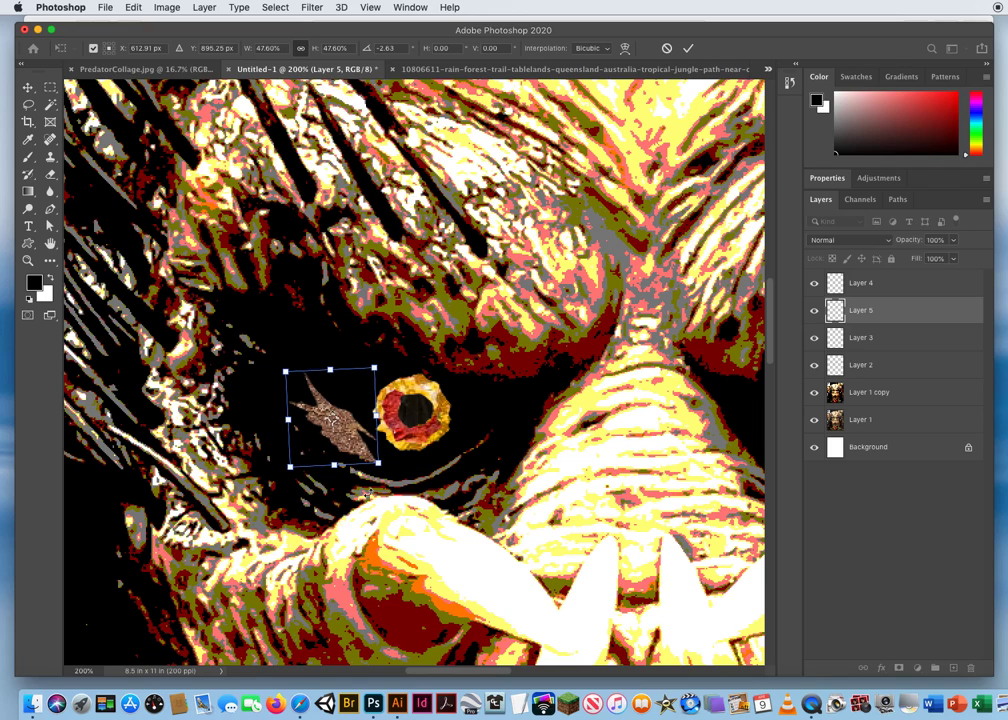
pyautogui.press('Return')
pyautogui.moveTo(347, 432); pyautogui.dragTo(348, 431)
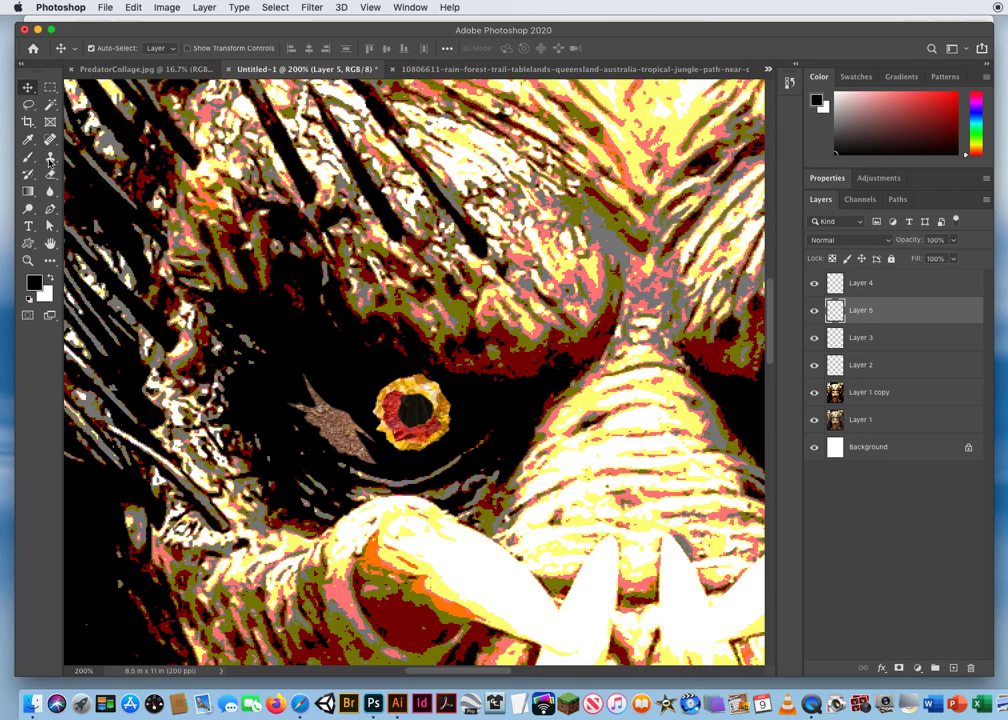
# - Lasso the curved wrinkle strips beneath the eye in Untitled-1, adding each strip to one combined selection
pyautogui.click(28, 104)
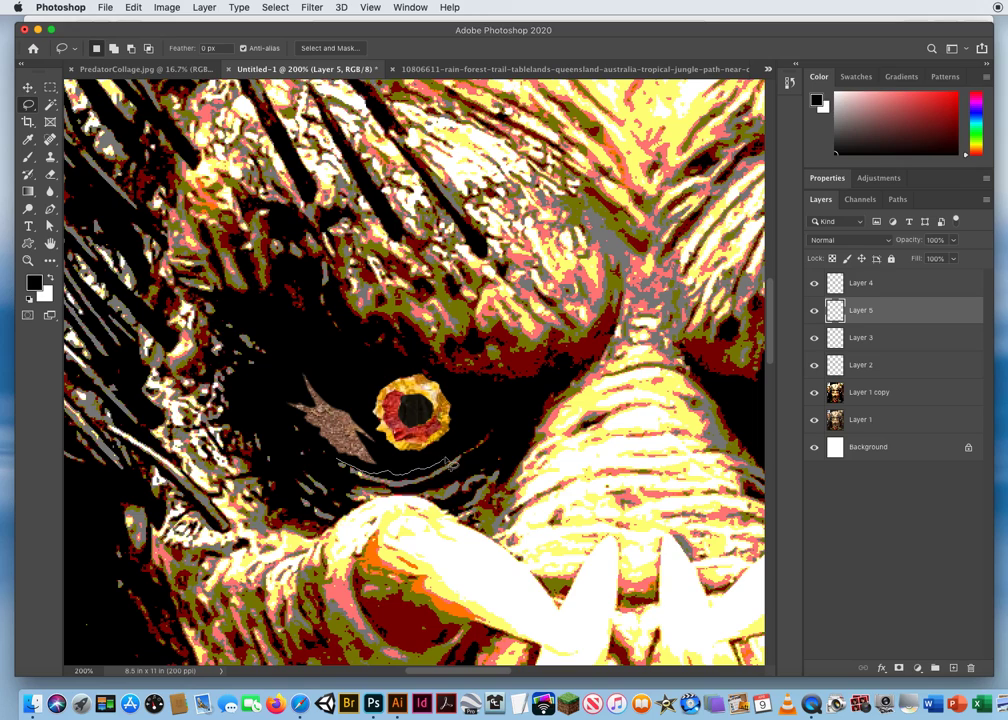
pyautogui.moveTo(465, 454); pyautogui.dragTo(504, 420)
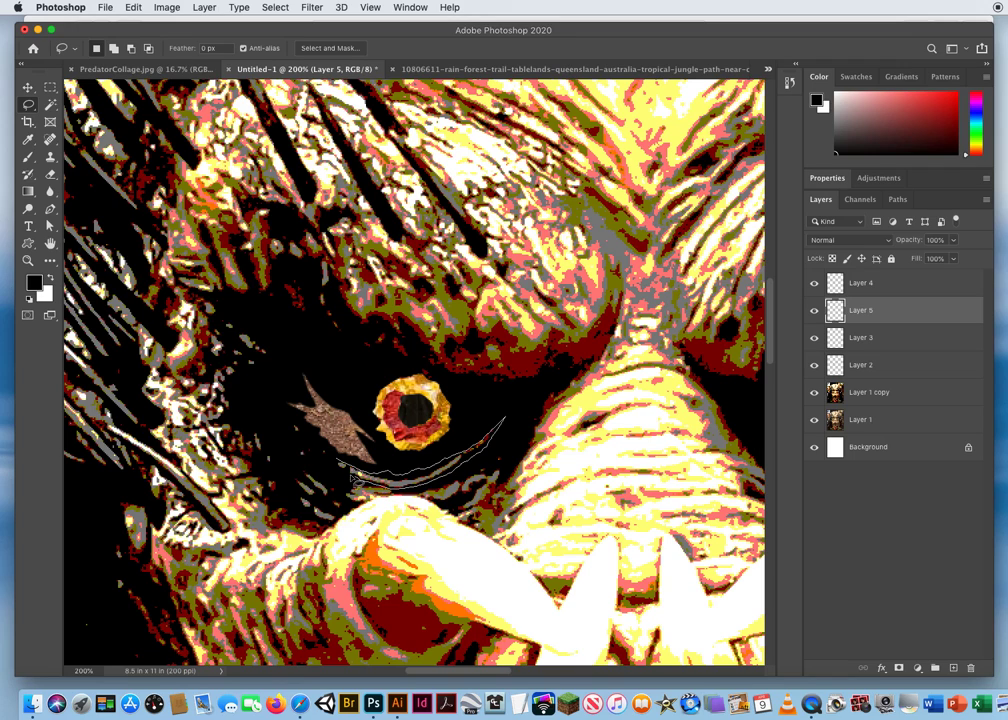
pyautogui.moveTo(340, 462); pyautogui.dragTo(338, 460)
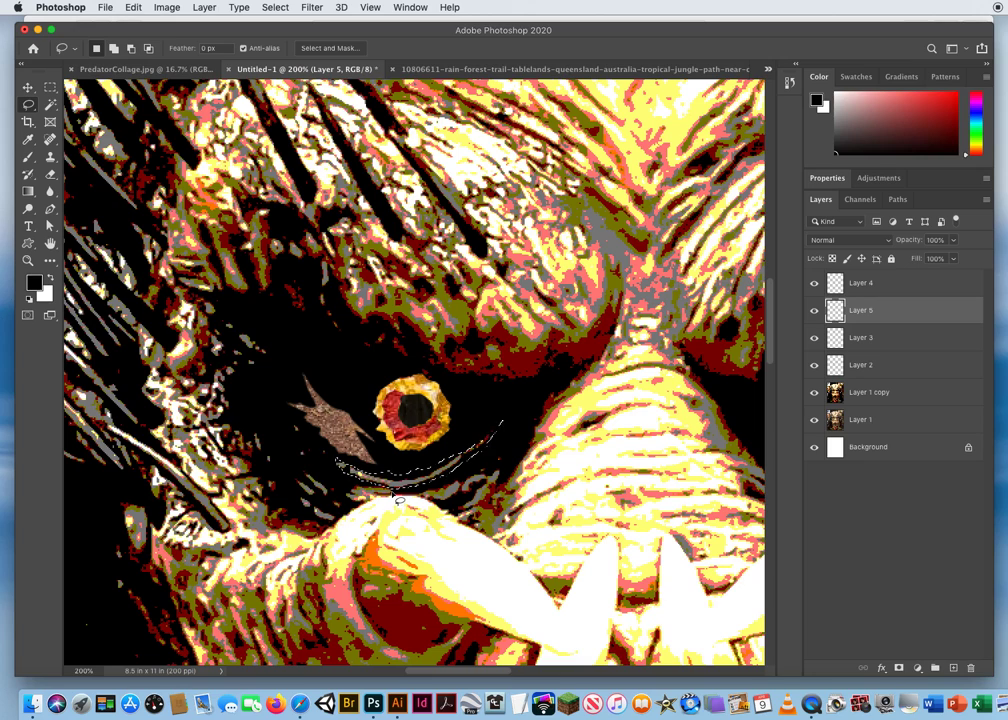
pyautogui.press('shift')
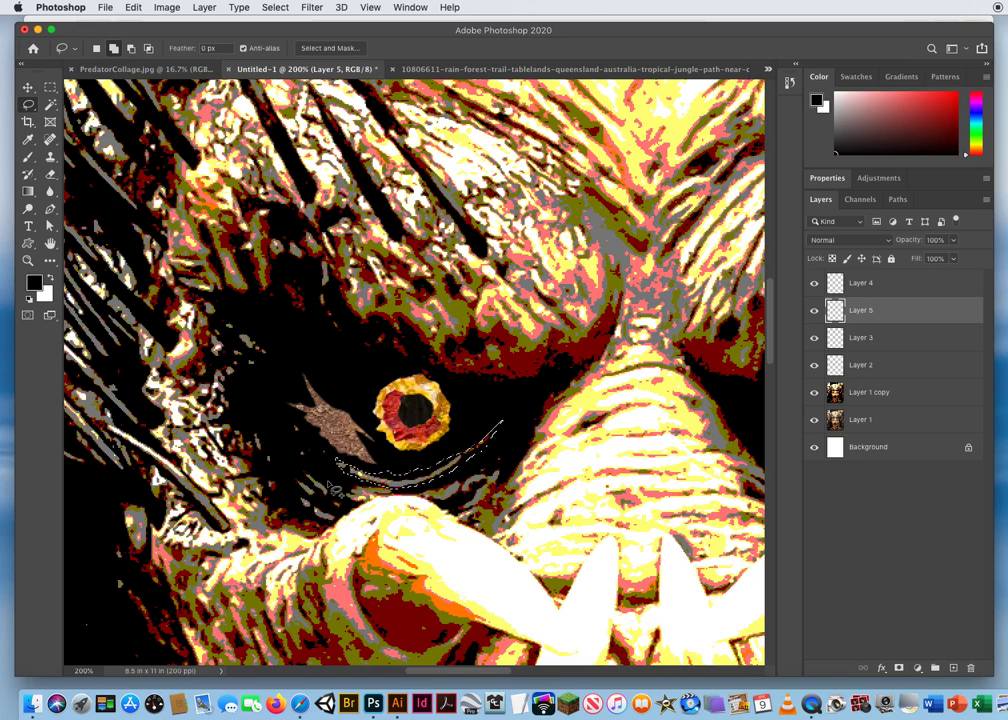
pyautogui.moveTo(287, 452)
pyautogui.mouseDown()
pyautogui.moveTo(307, 483)
pyautogui.moveTo(280, 465)
pyautogui.moveTo(305, 495)
pyautogui.moveTo(380, 497)
pyautogui.mouseUp()
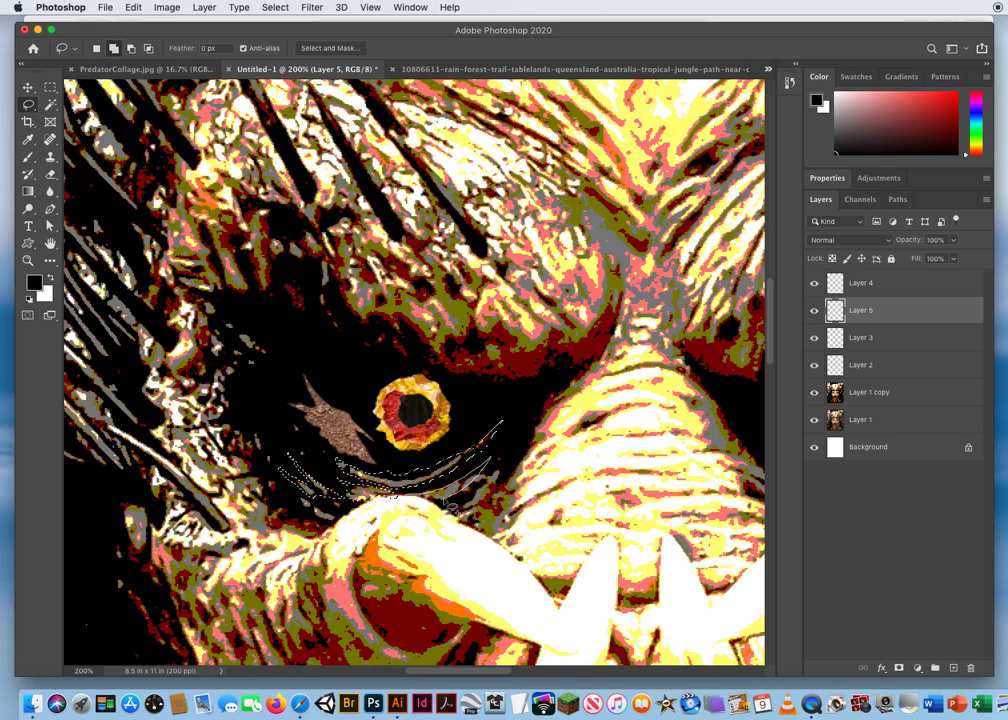
pyautogui.moveTo(492, 483)
pyautogui.mouseDown()
pyautogui.moveTo(511, 455)
pyautogui.moveTo(503, 485)
pyautogui.moveTo(453, 519)
pyautogui.moveTo(302, 499)
pyautogui.moveTo(368, 524)
pyautogui.moveTo(339, 529)
pyautogui.moveTo(292, 496)
pyautogui.mouseUp()
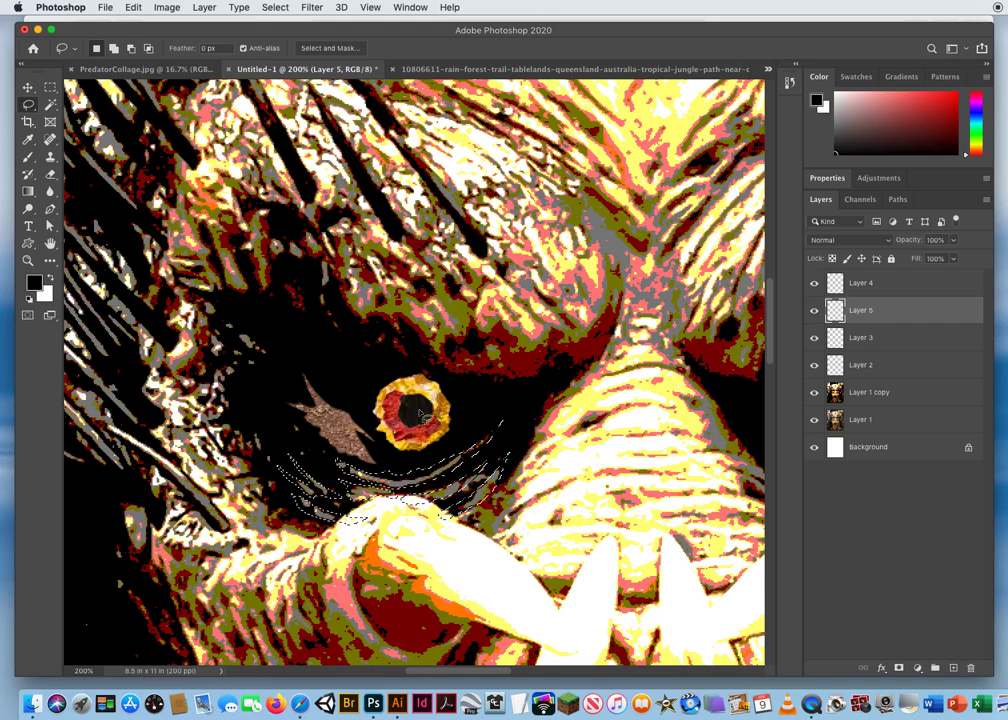
# - Carry the wrinkle selection outline onto the rainforest trail image and position it over the middle of the dirt path
pyautogui.moveTo(414, 435)
pyautogui.mouseDown()
pyautogui.moveTo(418, 445)
pyautogui.moveTo(438, 413)
pyautogui.moveTo(443, 326)
pyautogui.moveTo(425, 206)
pyautogui.moveTo(428, 73)
pyautogui.mouseUp()
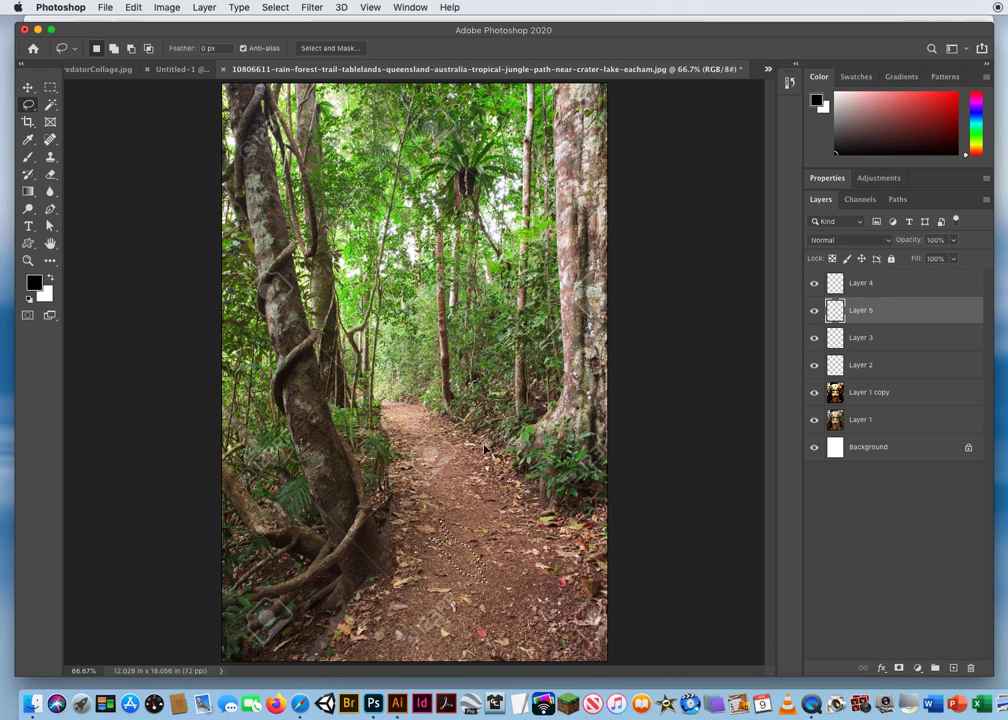
pyautogui.moveTo(484, 511); pyautogui.dragTo(484, 508)
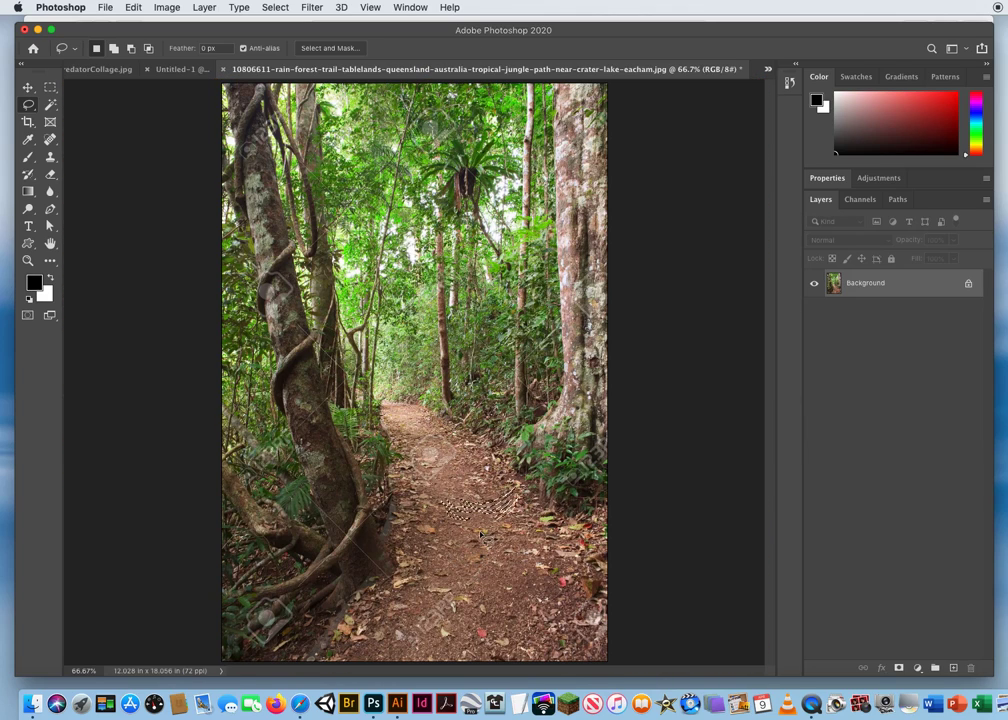
pyautogui.moveTo(484, 507); pyautogui.dragTo(482, 555)
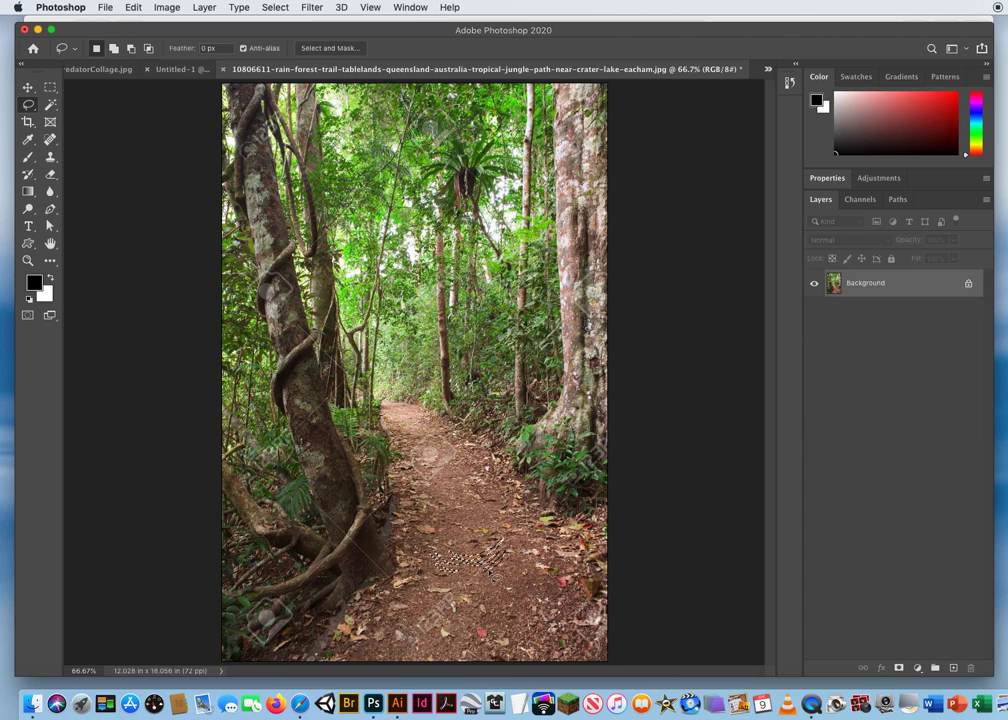
# - Move the selected dirt path pieces into Untitled-1 and fit them over the wrinkle strips beneath the eye
pyautogui.click(28, 87)
pyautogui.moveTo(475, 558)
pyautogui.mouseDown()
pyautogui.moveTo(468, 494)
pyautogui.moveTo(368, 270)
pyautogui.moveTo(265, 170)
pyautogui.moveTo(232, 113)
pyautogui.moveTo(162, 66)
pyautogui.moveTo(185, 72)
pyautogui.moveTo(151, 63)
pyautogui.mouseUp()
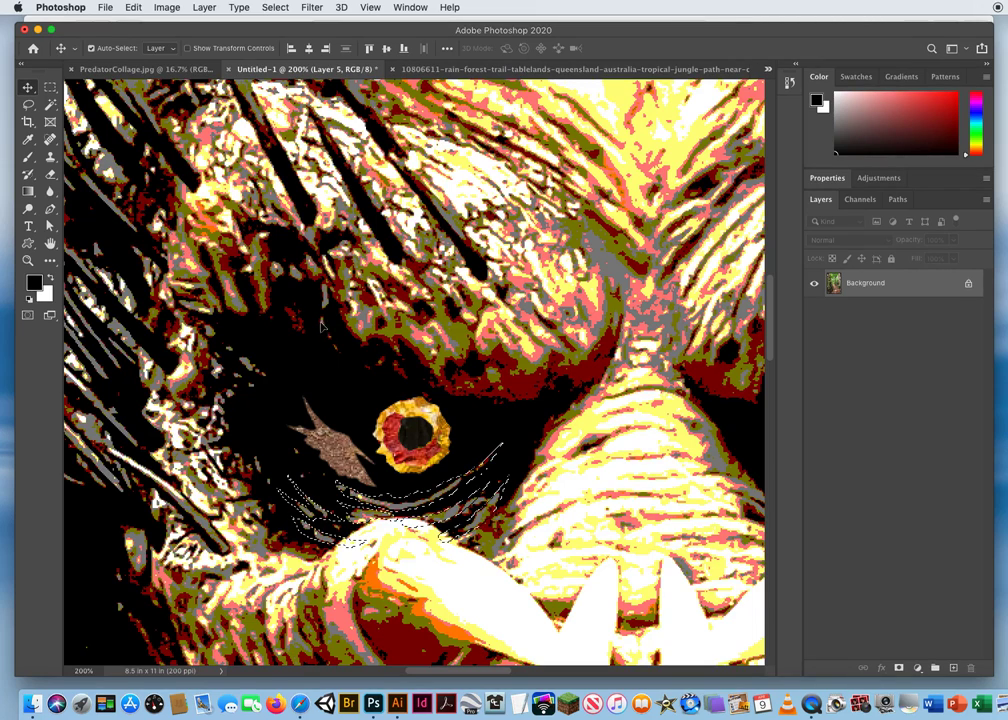
pyautogui.moveTo(428, 551)
pyautogui.mouseDown()
pyautogui.moveTo(412, 504)
pyautogui.moveTo(421, 510)
pyautogui.moveTo(409, 512)
pyautogui.moveTo(406, 535)
pyautogui.mouseUp()
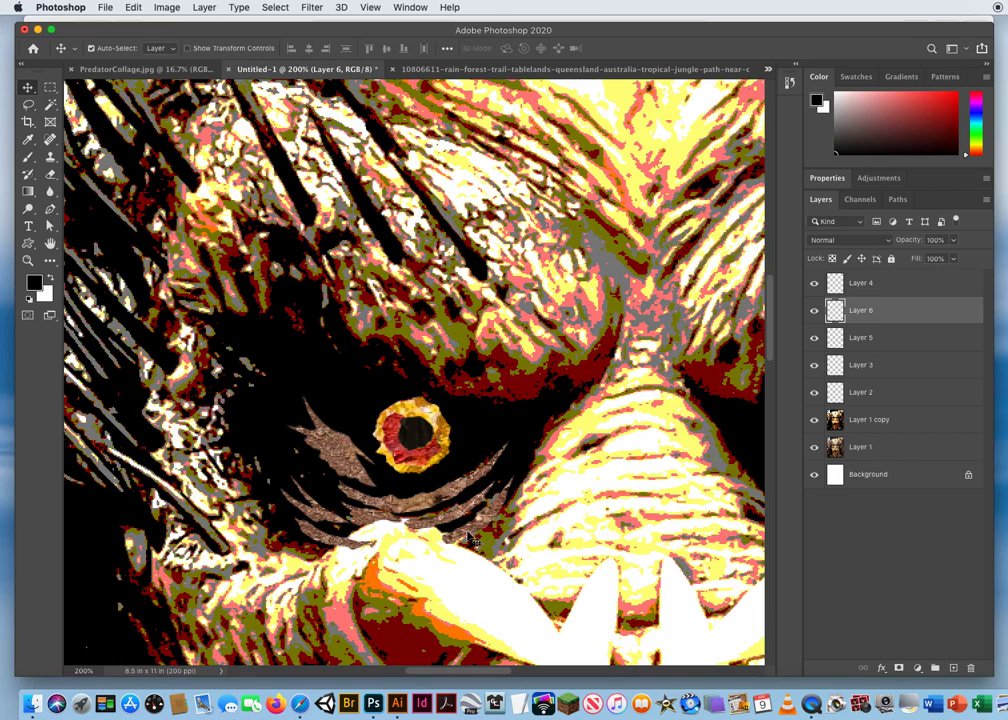
pyautogui.moveTo(458, 540); pyautogui.dragTo(415, 450)
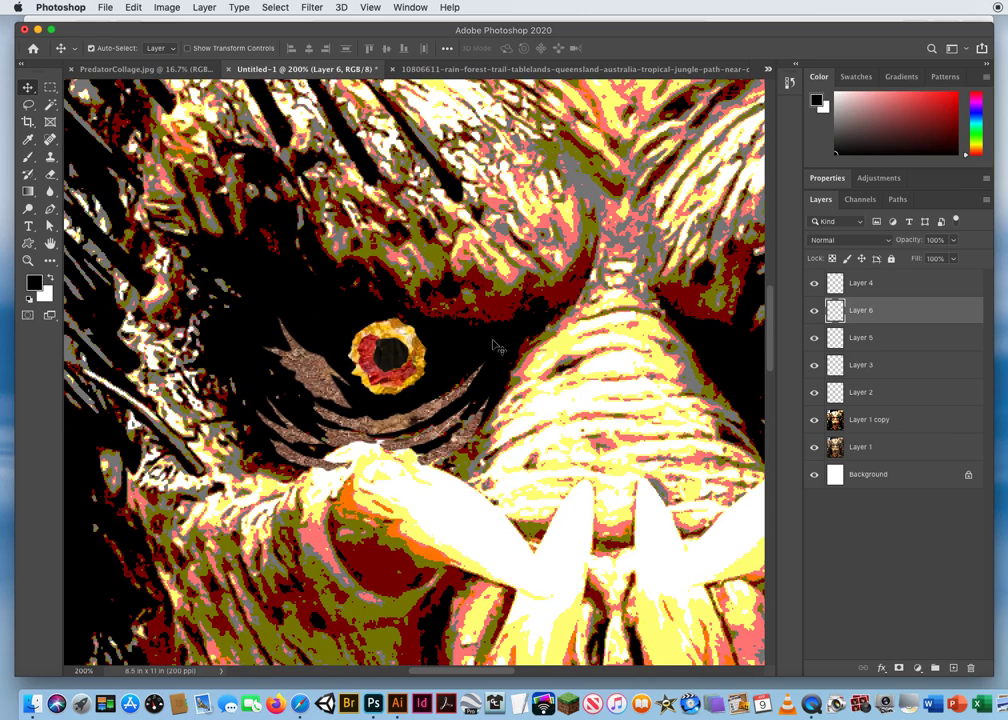
# - Close the rainforest trail image
pyautogui.click(420, 69)
pyautogui.press('super+w')
pyautogui.click(575, 242)
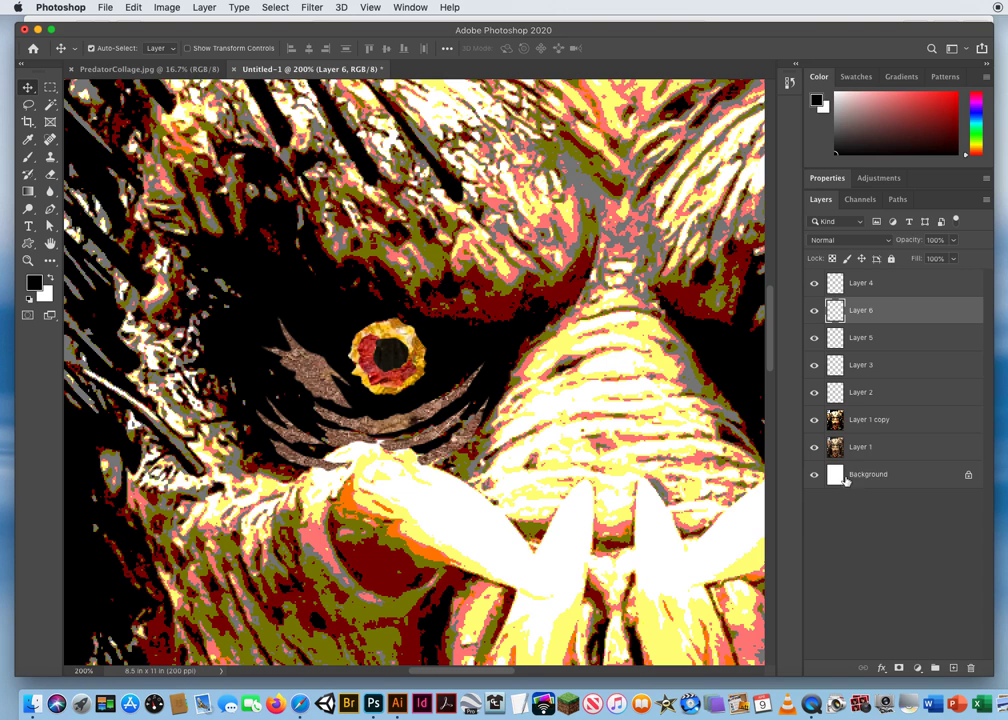
# - Switch to Safari and close the opened image tab and the preview, returning to the jungle background search results
pyautogui.click(300, 704)
pyautogui.click(515, 49)
pyautogui.click(619, 73)
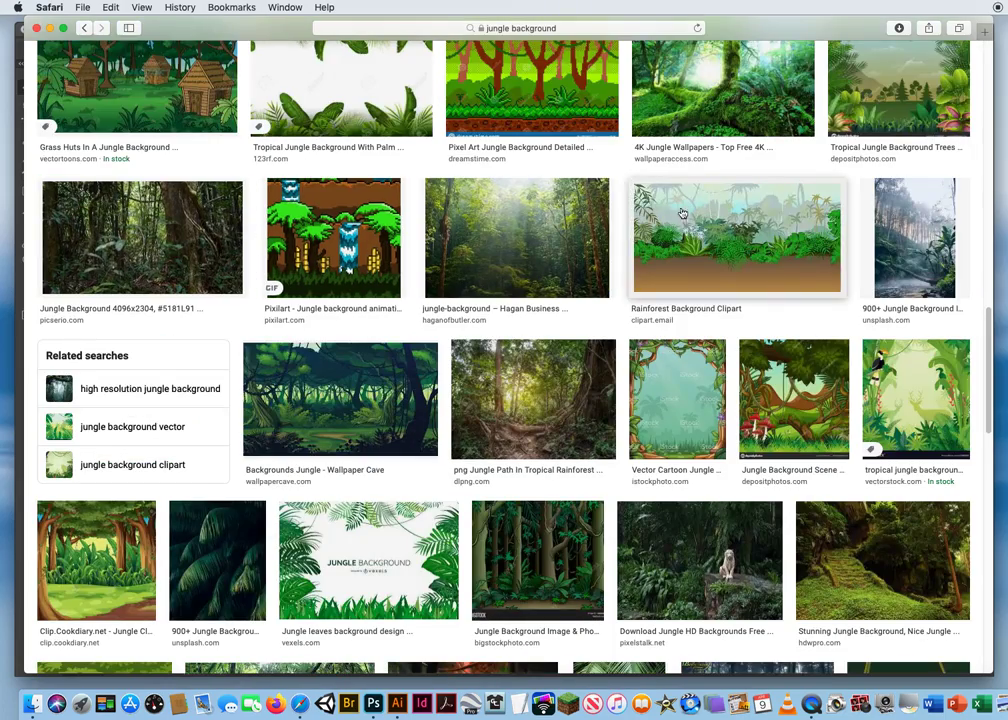
# - Browse the jungle background results and preview the lush tropical jungle, rainforest and forest photos as possible collage sources
pyautogui.moveTo(988, 372); pyautogui.dragTo(958, 158)
pyautogui.scroll(-2, 958, 158)
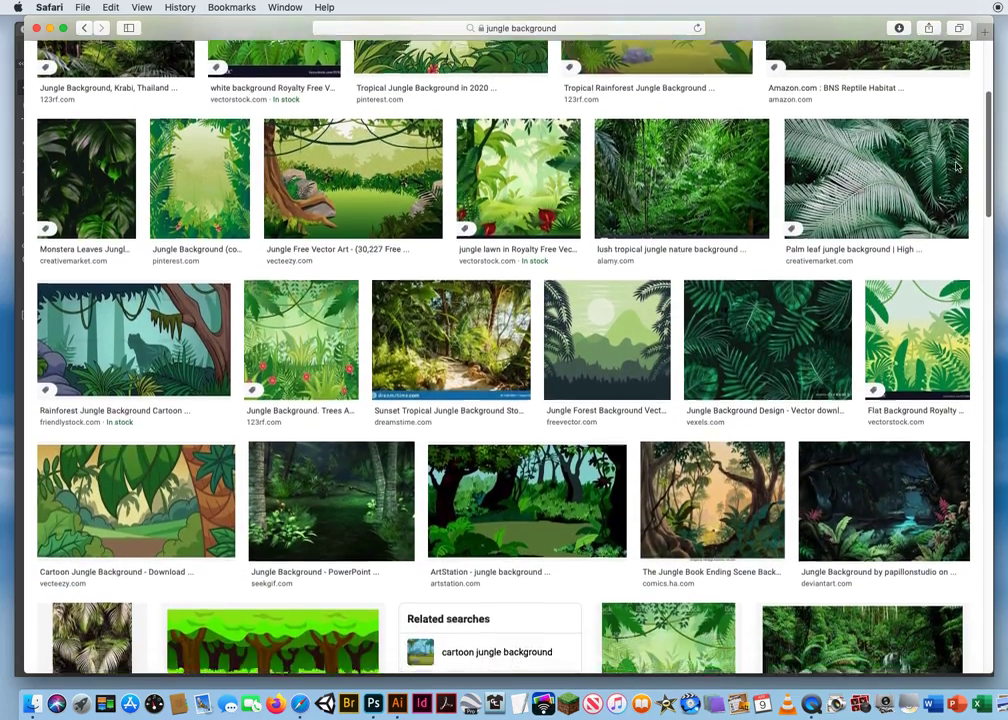
pyautogui.scroll(-3, 957, 167)
pyautogui.scroll(2, 897, 168)
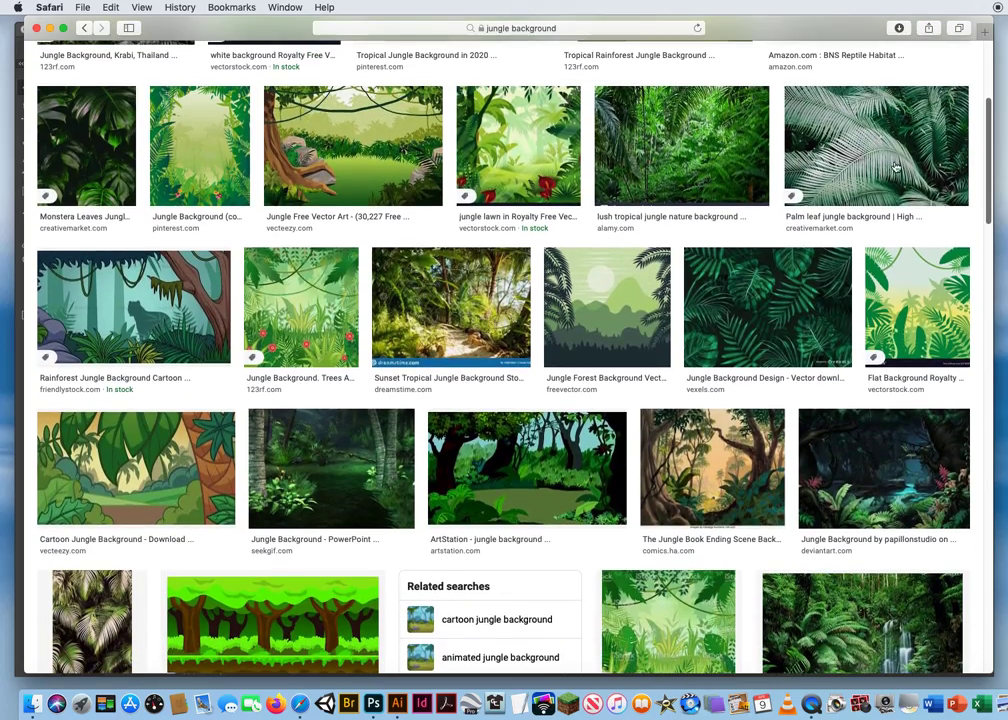
pyautogui.click(690, 150)
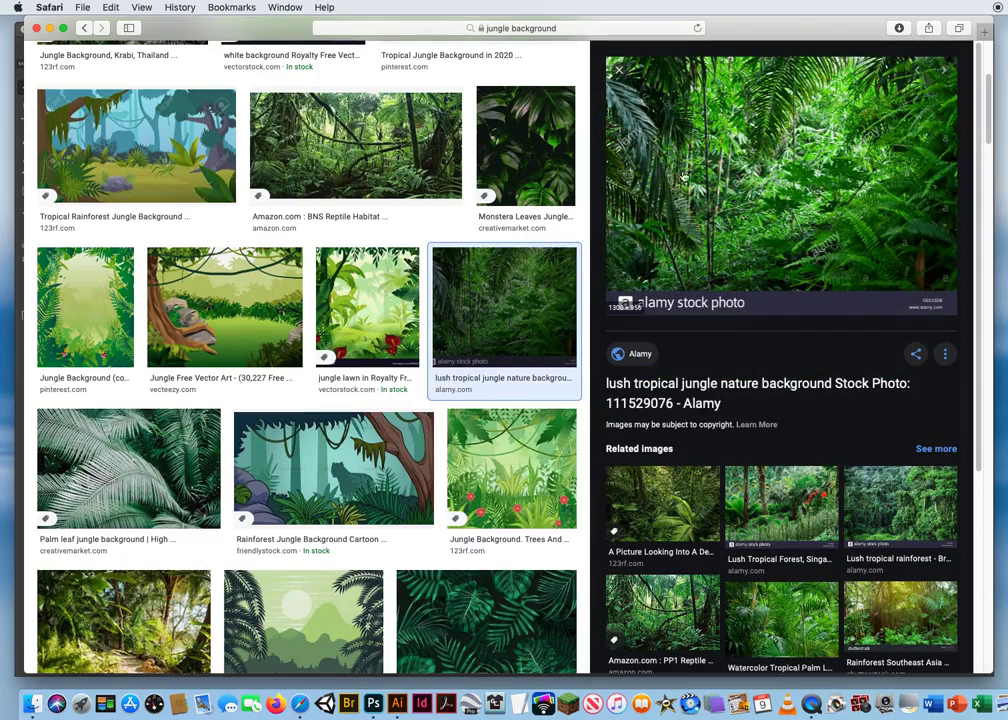
pyautogui.scroll(-2, 977, 182)
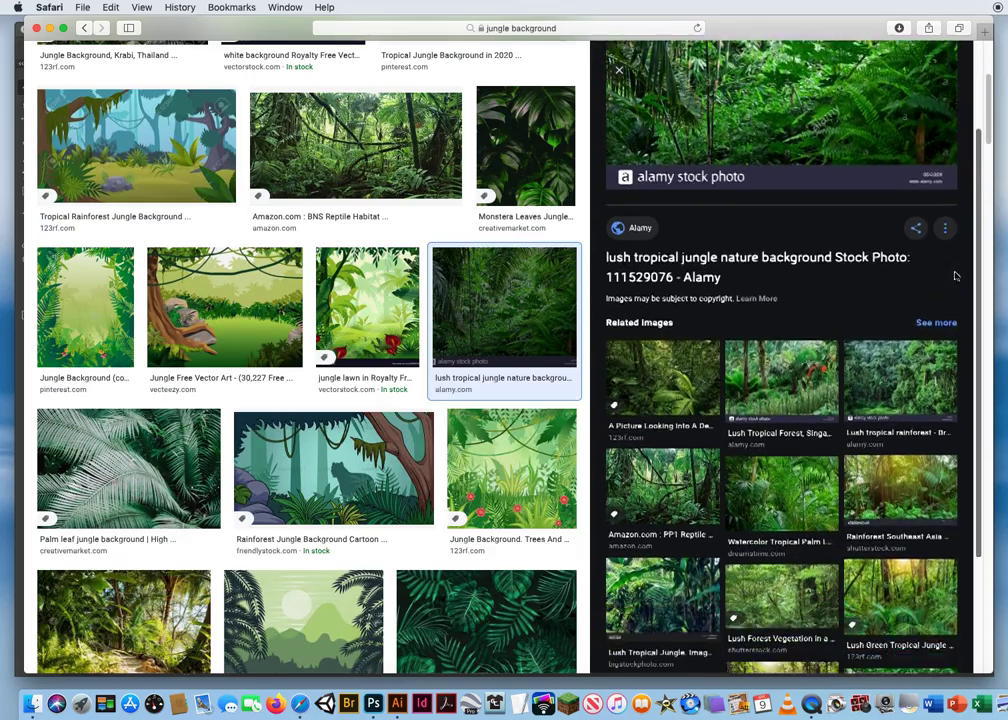
pyautogui.scroll(-4, 960, 300)
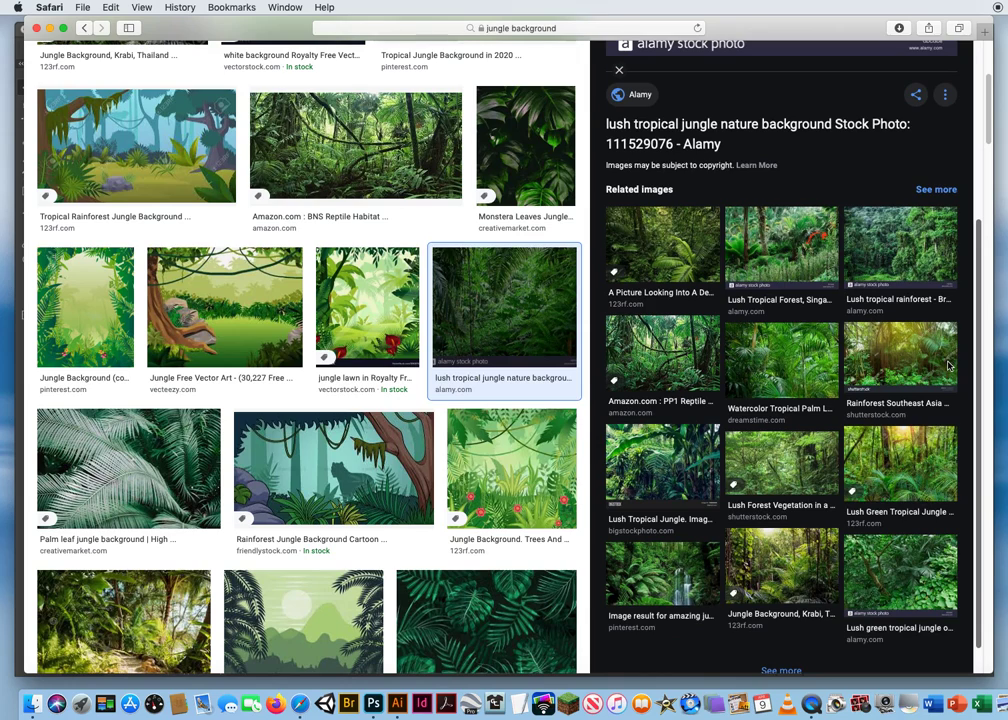
pyautogui.scroll(1, 948, 366)
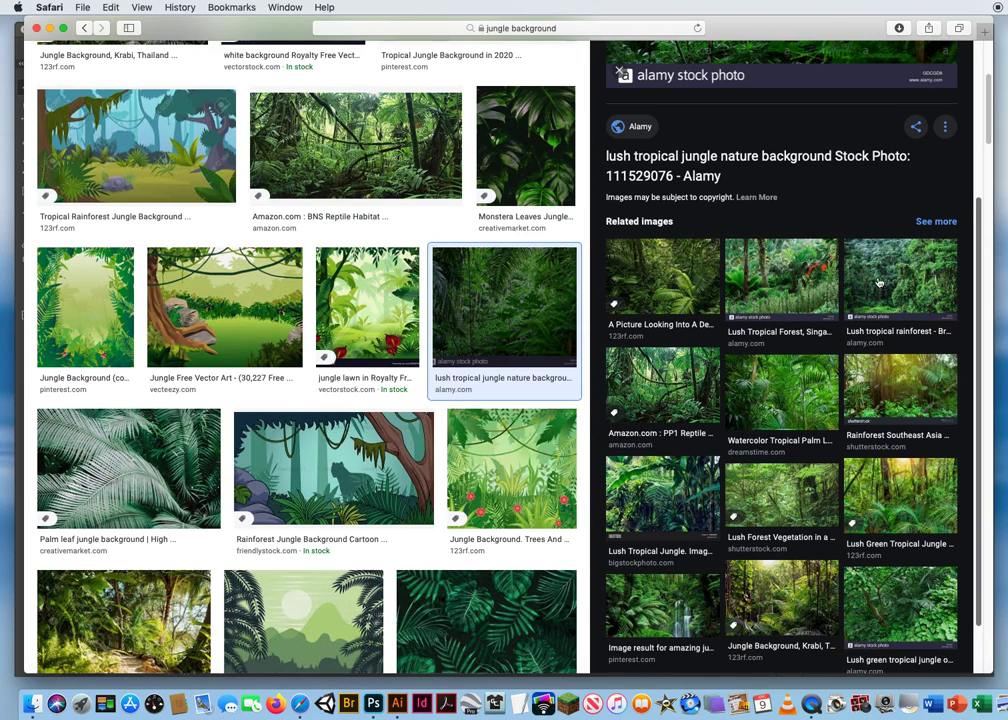
pyautogui.click(879, 282)
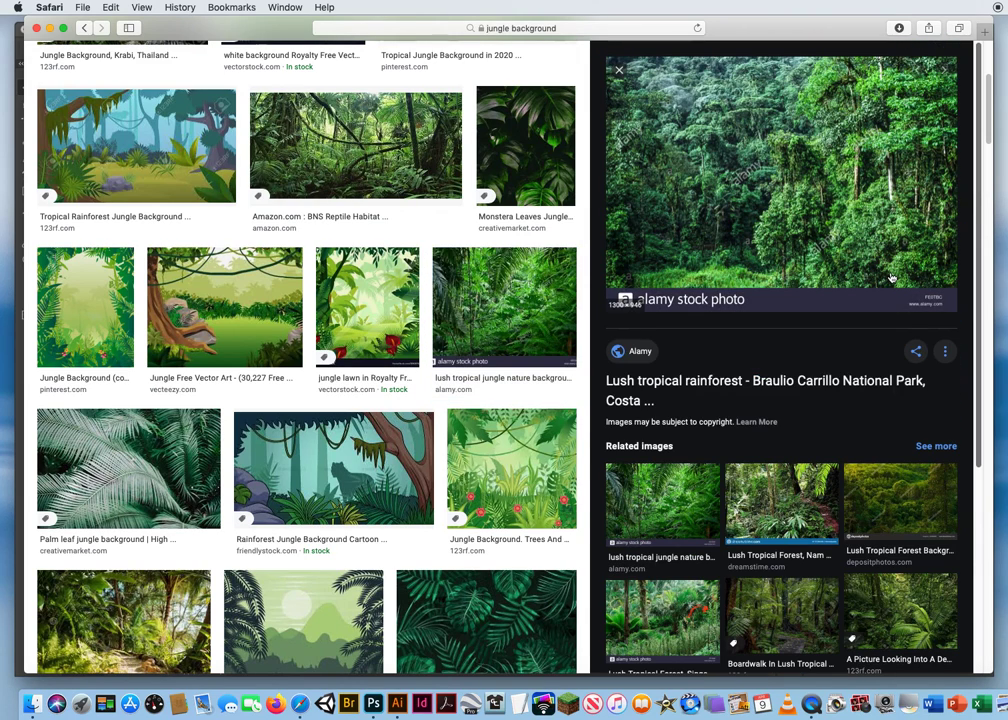
pyautogui.click(901, 493)
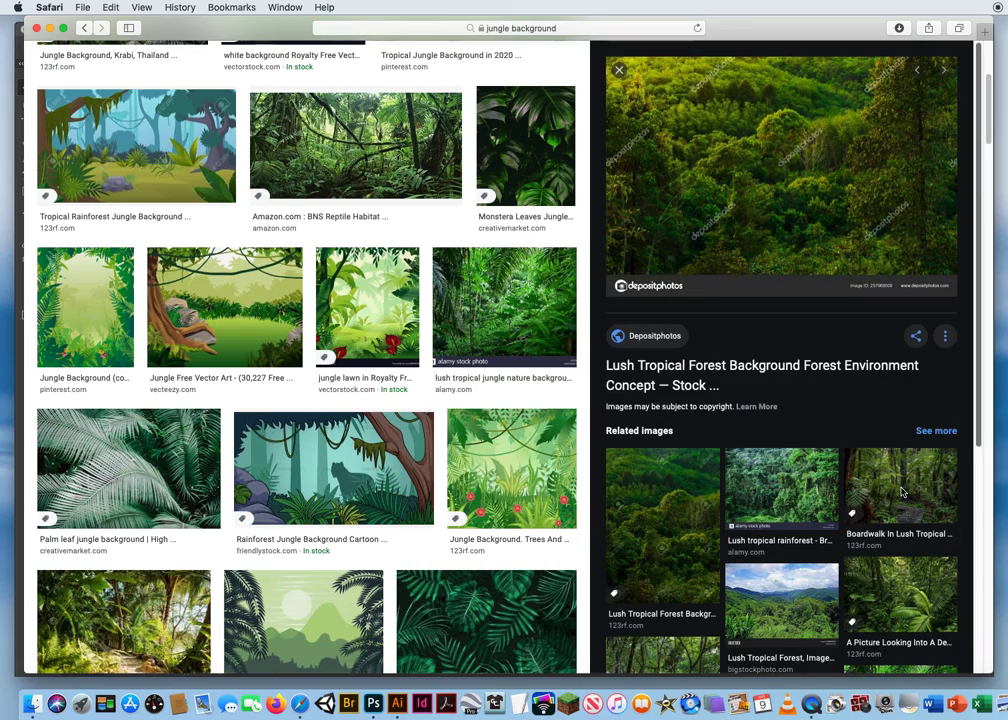
pyautogui.click(619, 70)
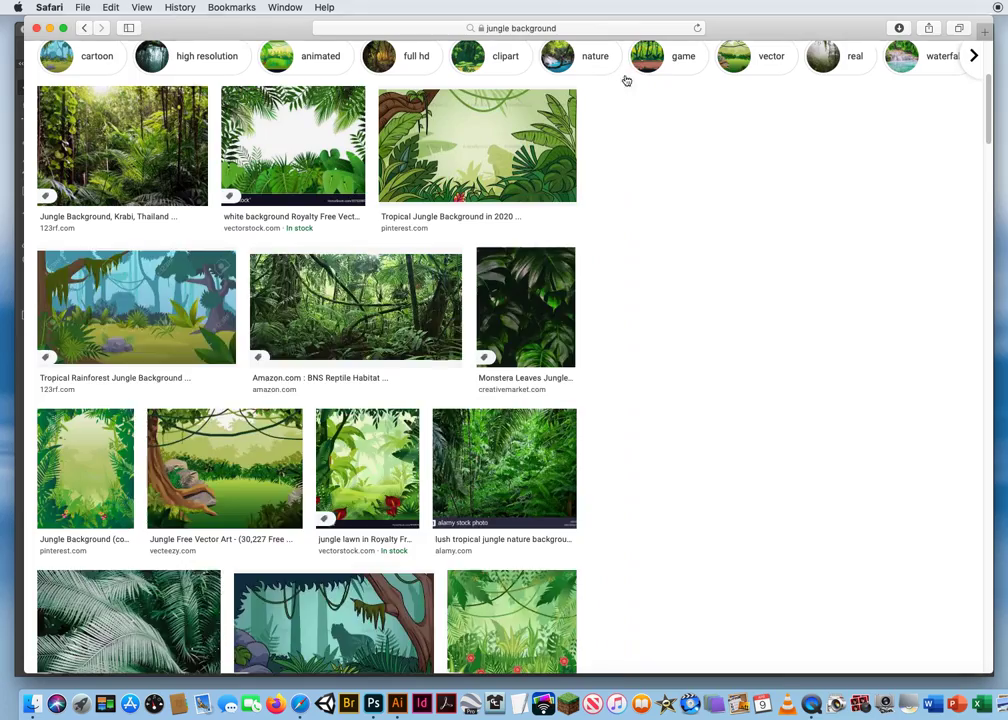
# - Find the PixelsTalk jungle photo of a white tiger on a rock and open its image in a new tab
pyautogui.scroll(-2, 985, 190)
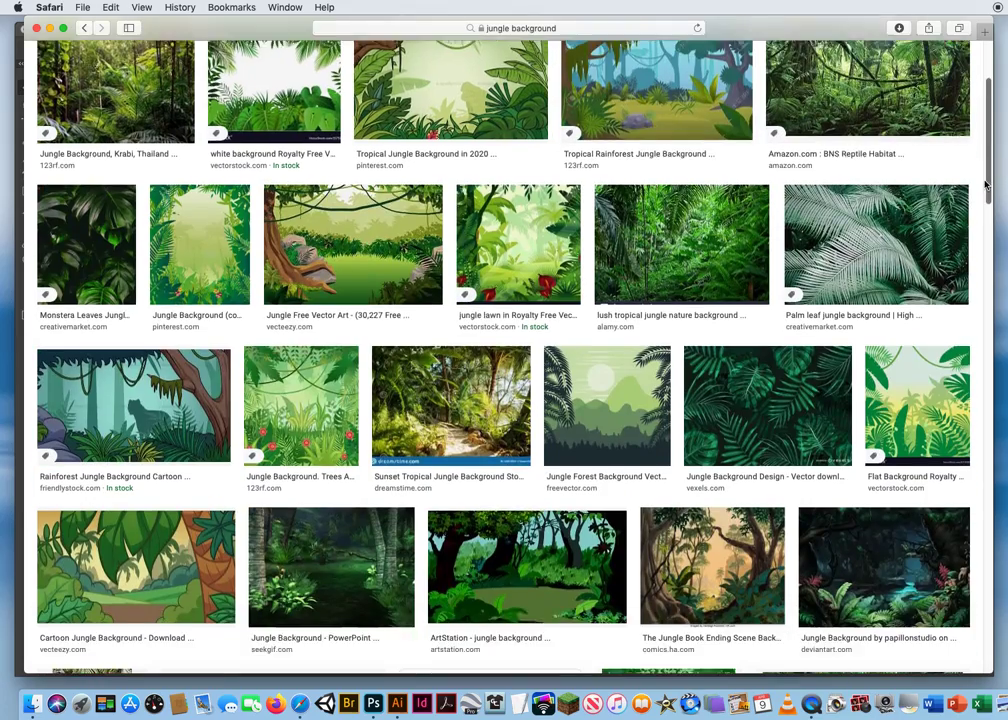
pyautogui.moveTo(985, 192); pyautogui.dragTo(935, 398)
pyautogui.scroll(-5, 935, 398)
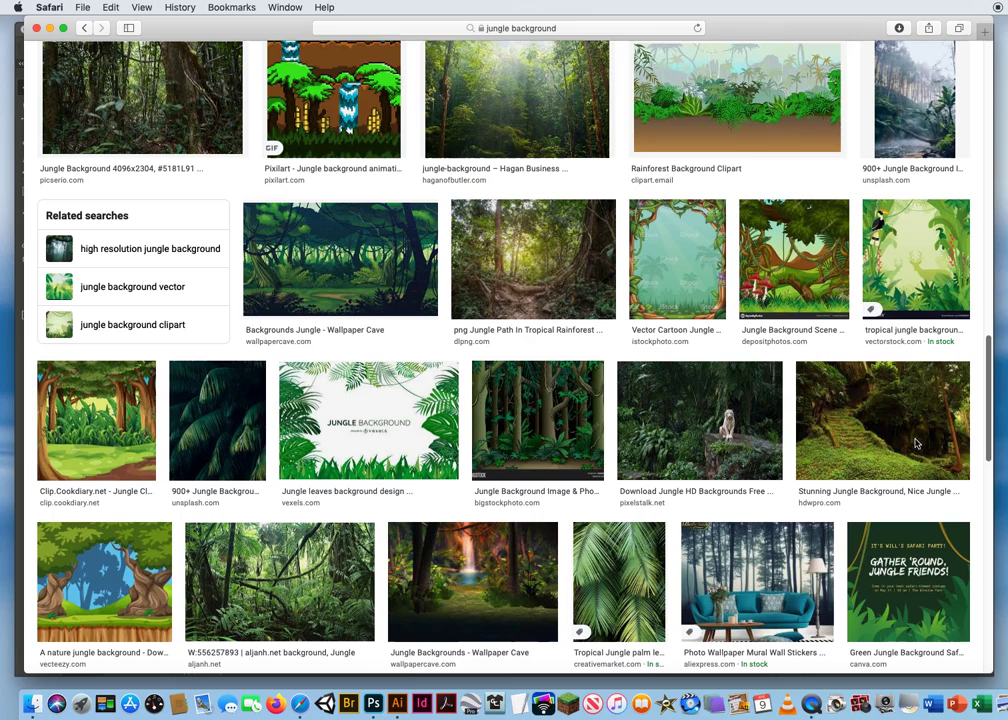
pyautogui.click(691, 460)
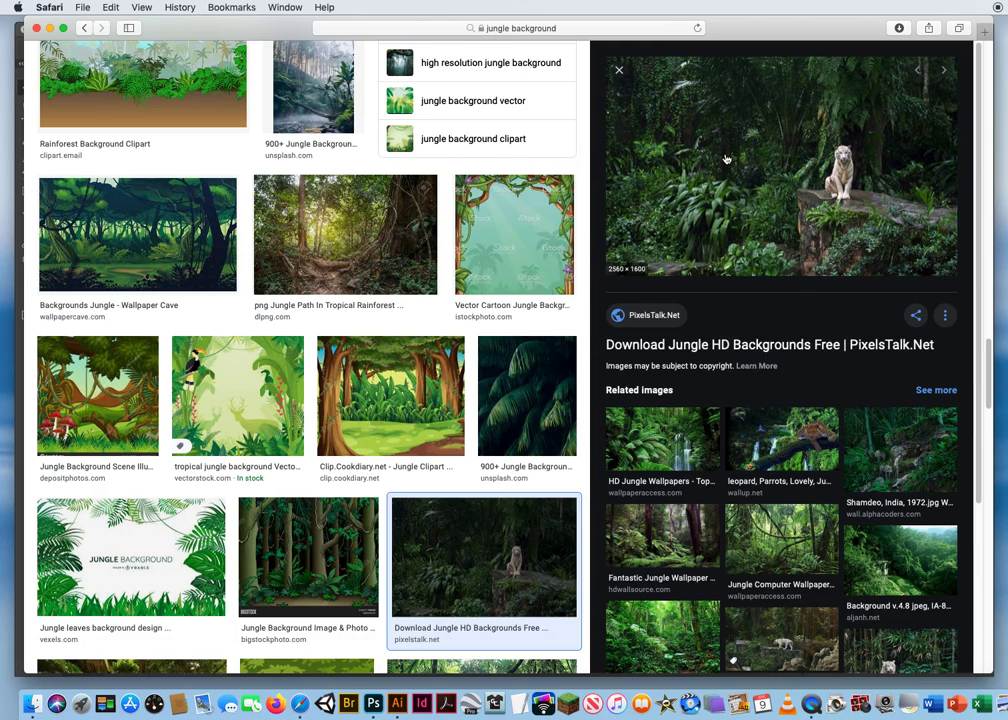
pyautogui.rightClick(726, 158)
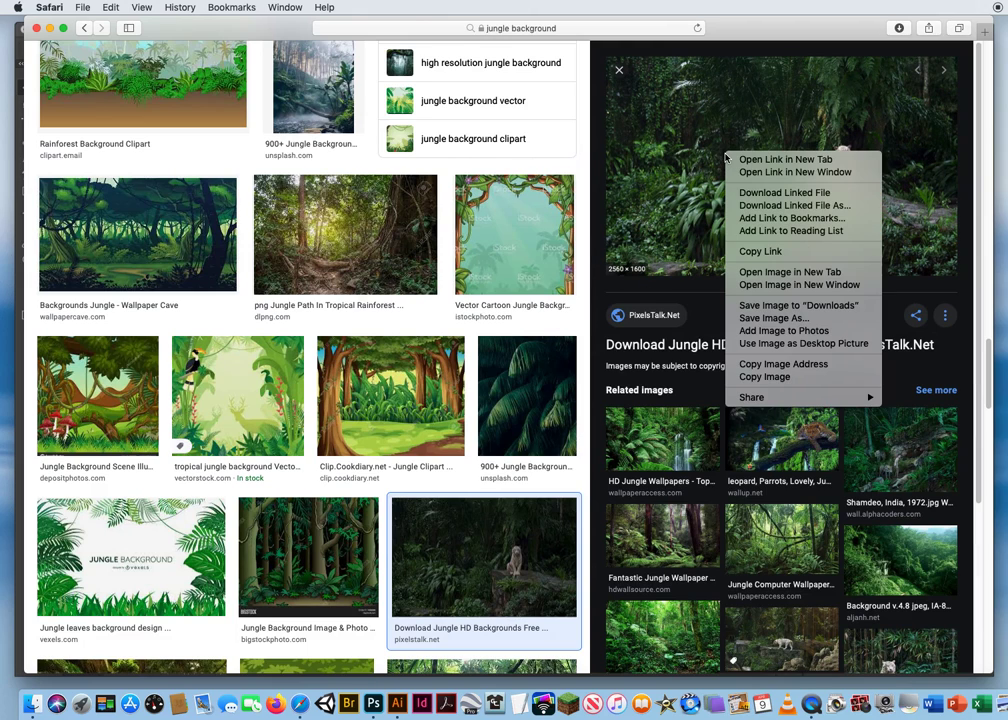
pyautogui.click(790, 273)
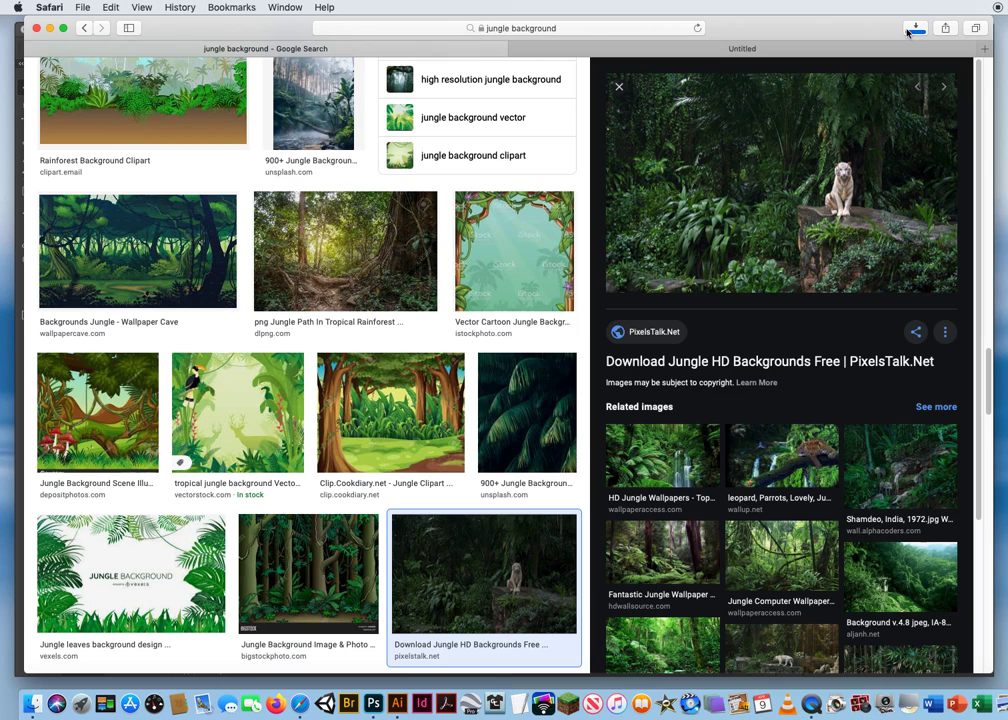
# - Open the related Mongabay Indochinese tiger image in its own tab, close the blank Untitled tab and show the tiger image
pyautogui.scroll(-3, 968, 354)
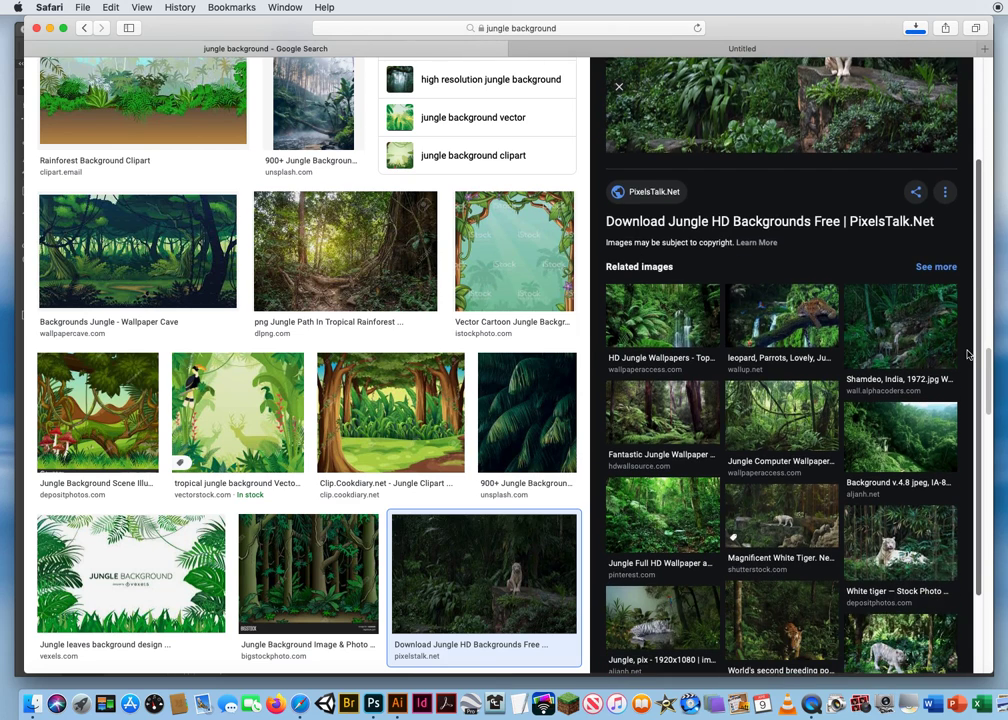
pyautogui.scroll(-2, 967, 385)
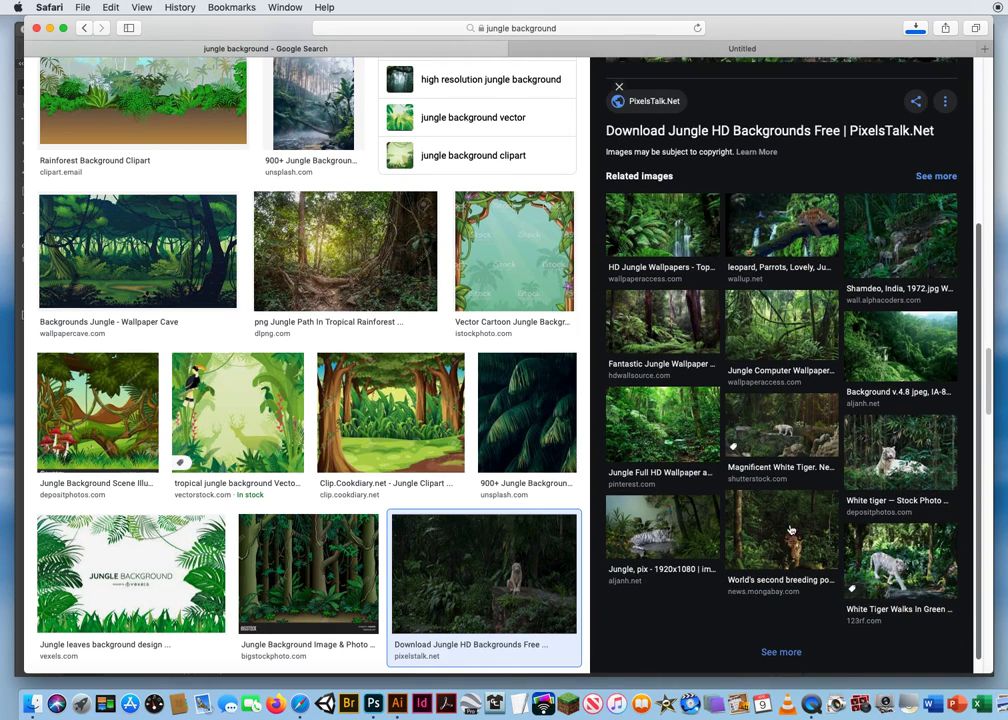
pyautogui.click(798, 527)
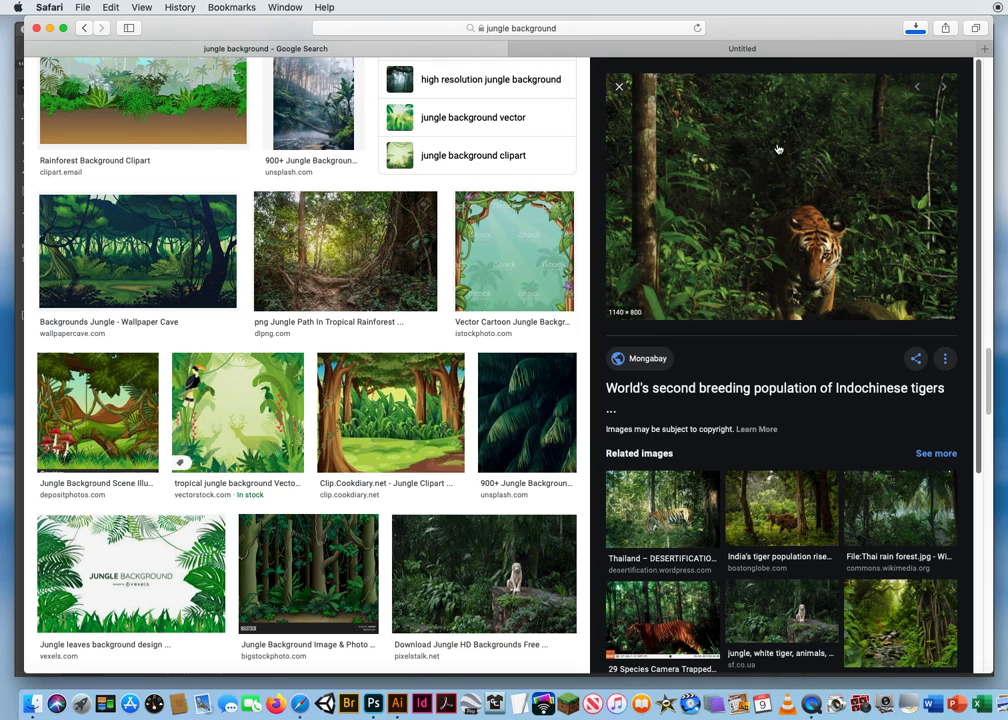
pyautogui.rightClick(740, 164)
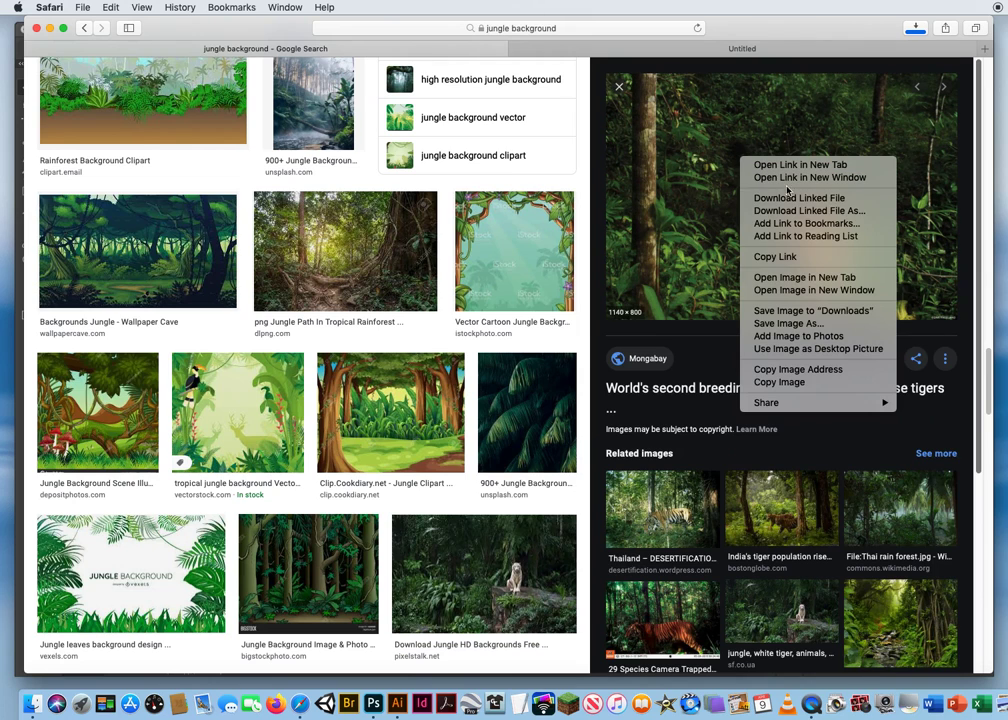
pyautogui.click(779, 278)
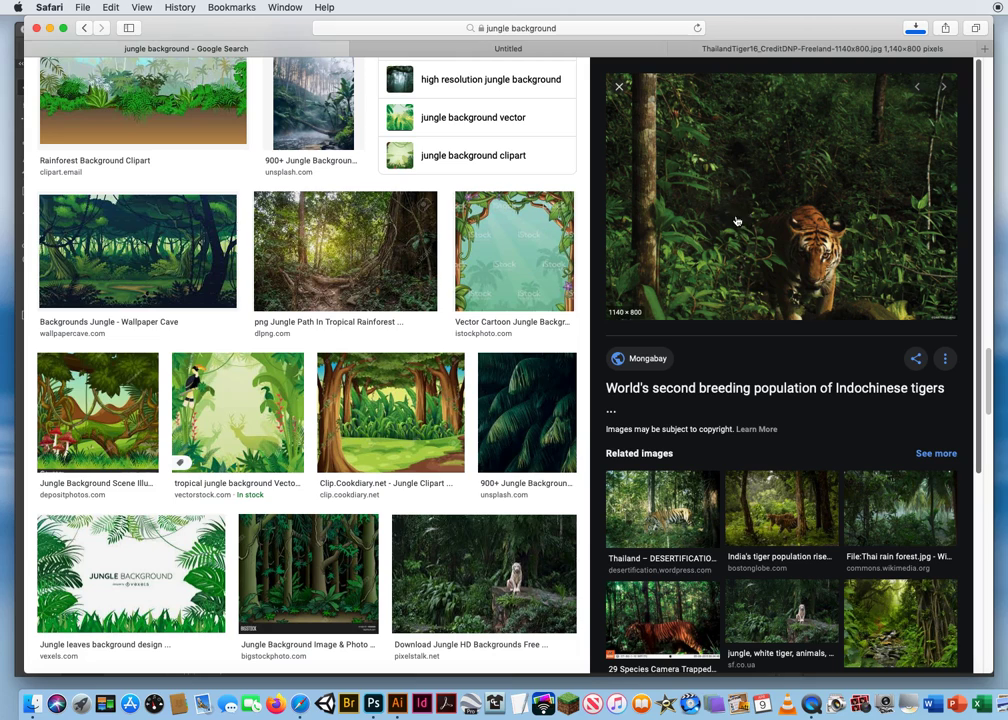
pyautogui.click(357, 48)
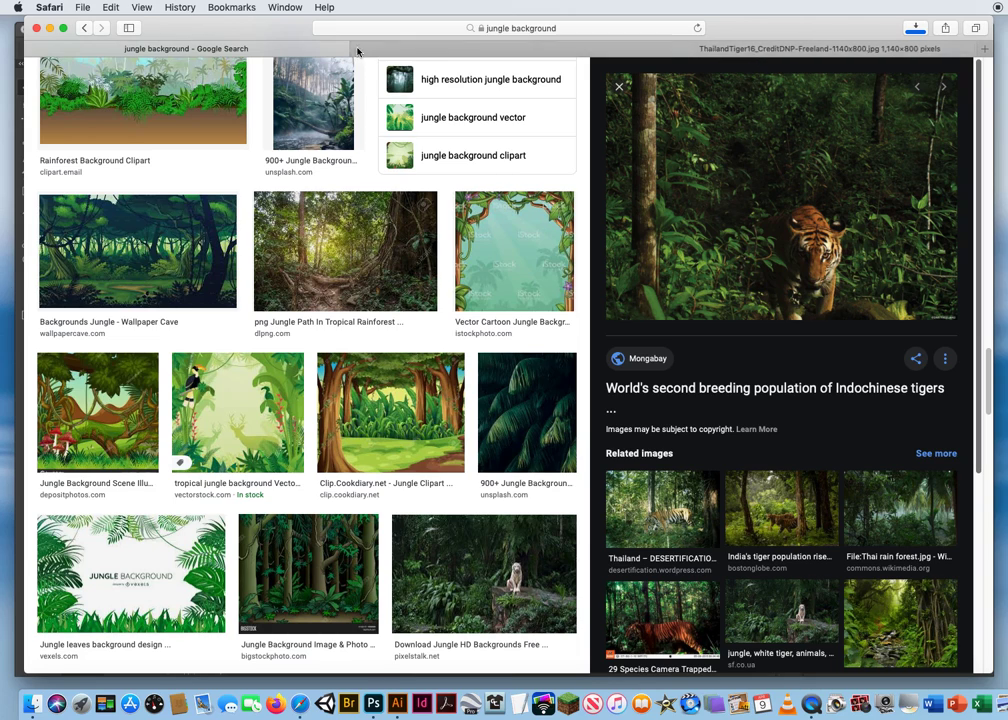
pyautogui.click(651, 50)
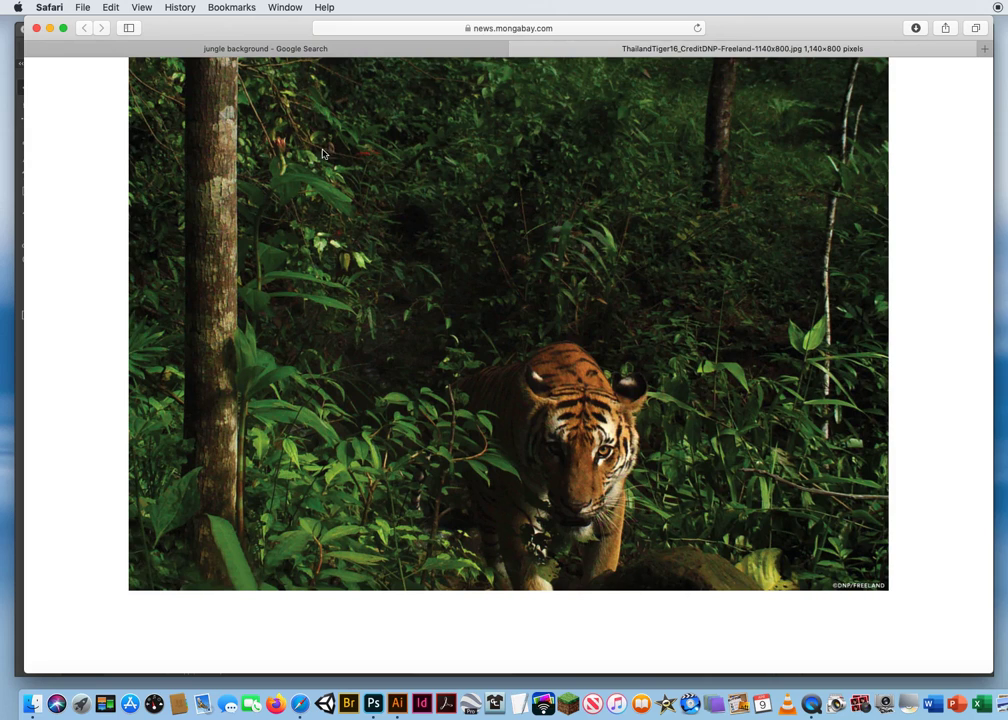
# - Open the Mongabay tiger image in Photoshop, close PredatorCollage.jpg and bring up the Untitled-1 collage document
pyautogui.moveTo(475, 226); pyautogui.dragTo(372, 702)
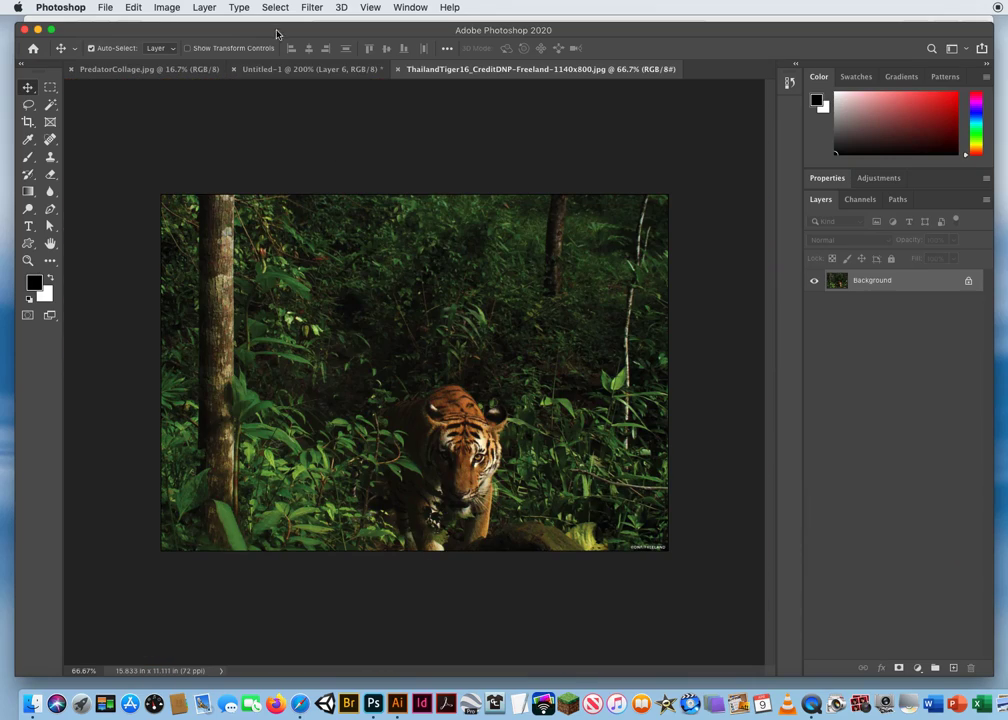
pyautogui.click(72, 70)
pyautogui.click(191, 68)
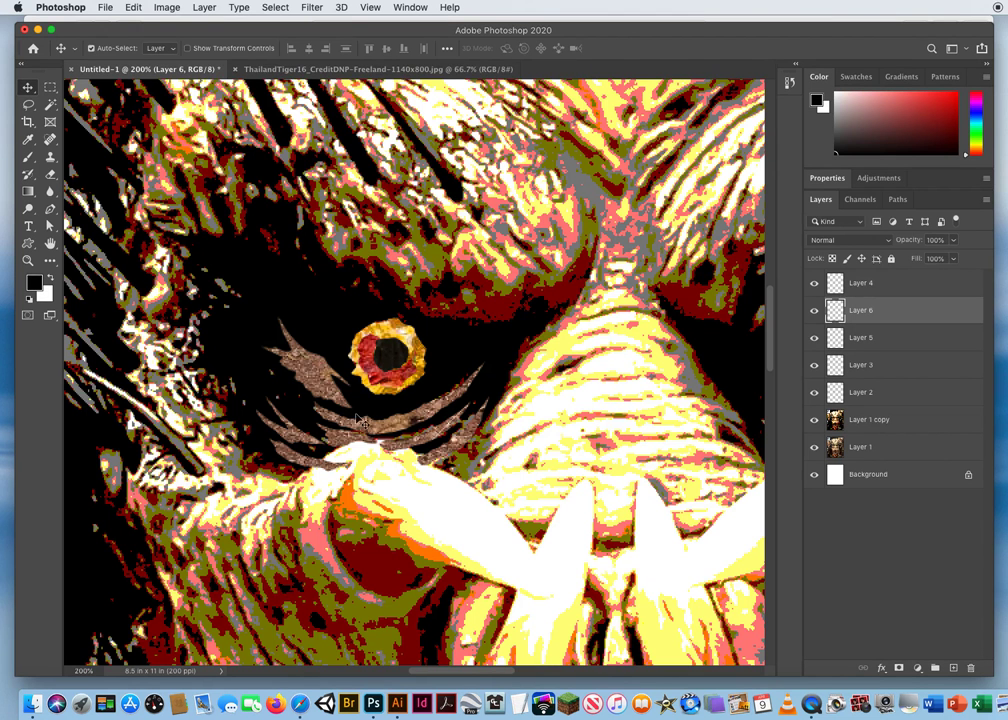
# - Lasso a jagged, torn-edge outline around the whole dark socket of the Predator's left-hand eye in Untitled-1
pyautogui.click(27, 102)
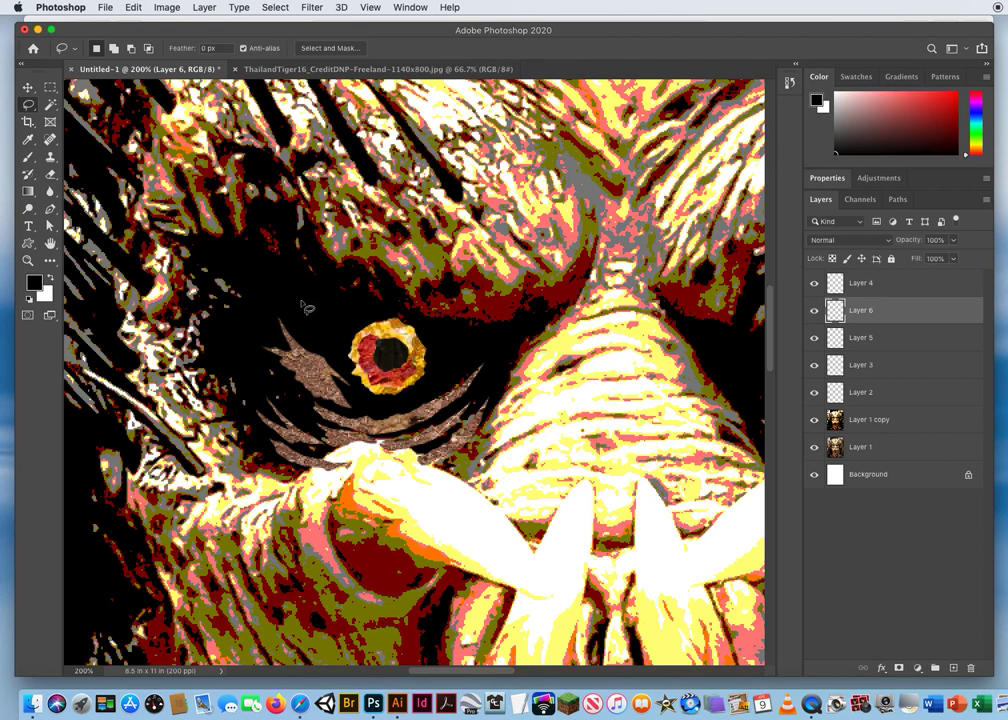
pyautogui.click(28, 260)
pyautogui.keyDown('alt'); pyautogui.click(465, 313); pyautogui.keyUp('alt')
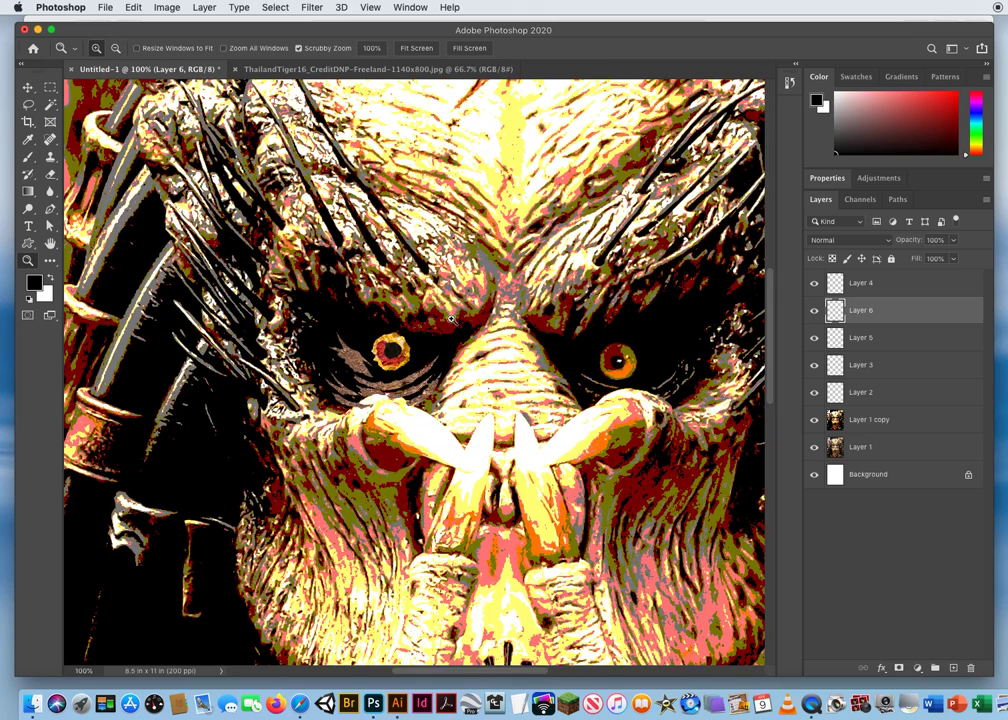
pyautogui.click(27, 102)
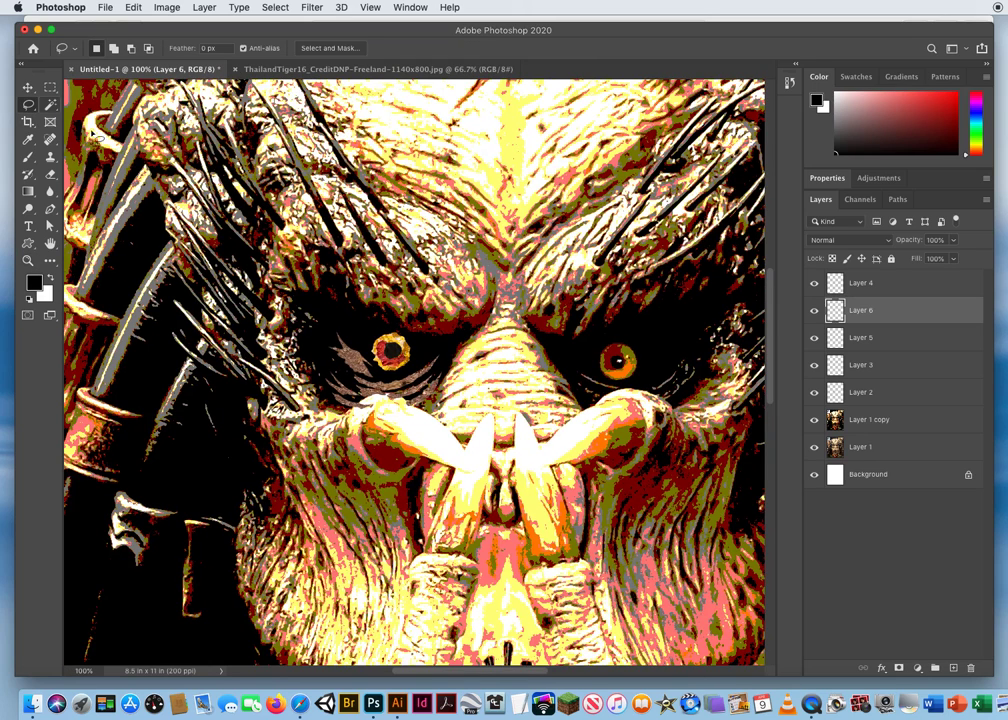
pyautogui.moveTo(350, 284)
pyautogui.mouseDown()
pyautogui.moveTo(389, 326)
pyautogui.moveTo(385, 305)
pyautogui.moveTo(401, 327)
pyautogui.moveTo(434, 320)
pyautogui.moveTo(421, 338)
pyautogui.moveTo(468, 332)
pyautogui.mouseUp()
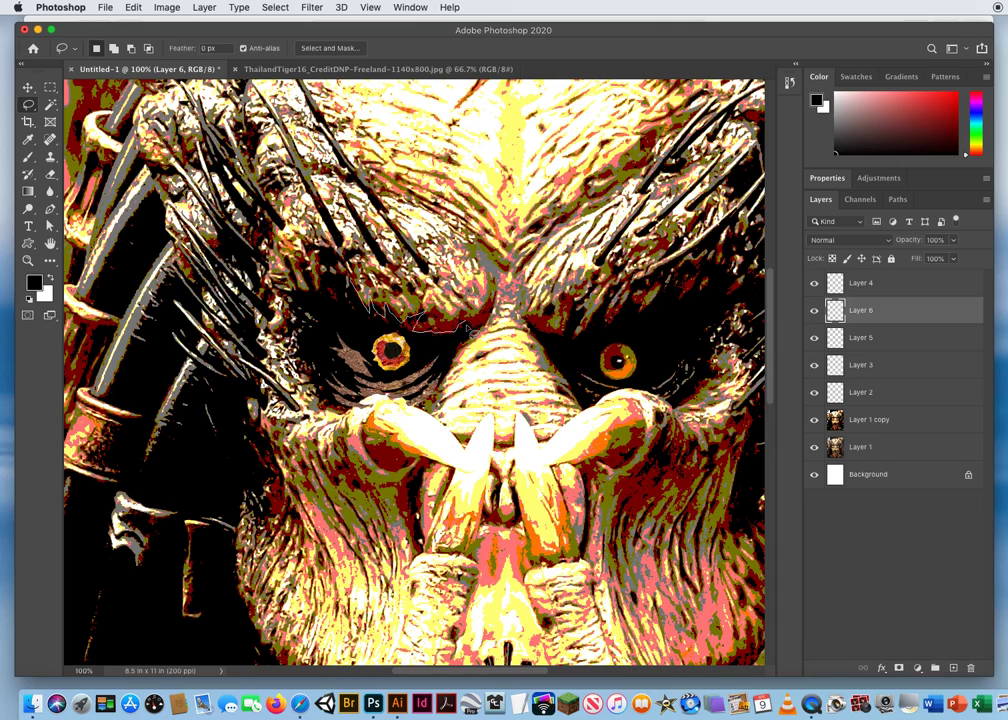
pyautogui.moveTo(390, 255); pyautogui.dragTo(340, 320)
pyautogui.moveTo(432, 403); pyautogui.dragTo(374, 419)
pyautogui.moveTo(321, 398)
pyautogui.mouseDown()
pyautogui.moveTo(296, 360)
pyautogui.moveTo(284, 255)
pyautogui.moveTo(318, 246)
pyautogui.moveTo(262, 210)
pyautogui.moveTo(281, 226)
pyautogui.mouseUp()
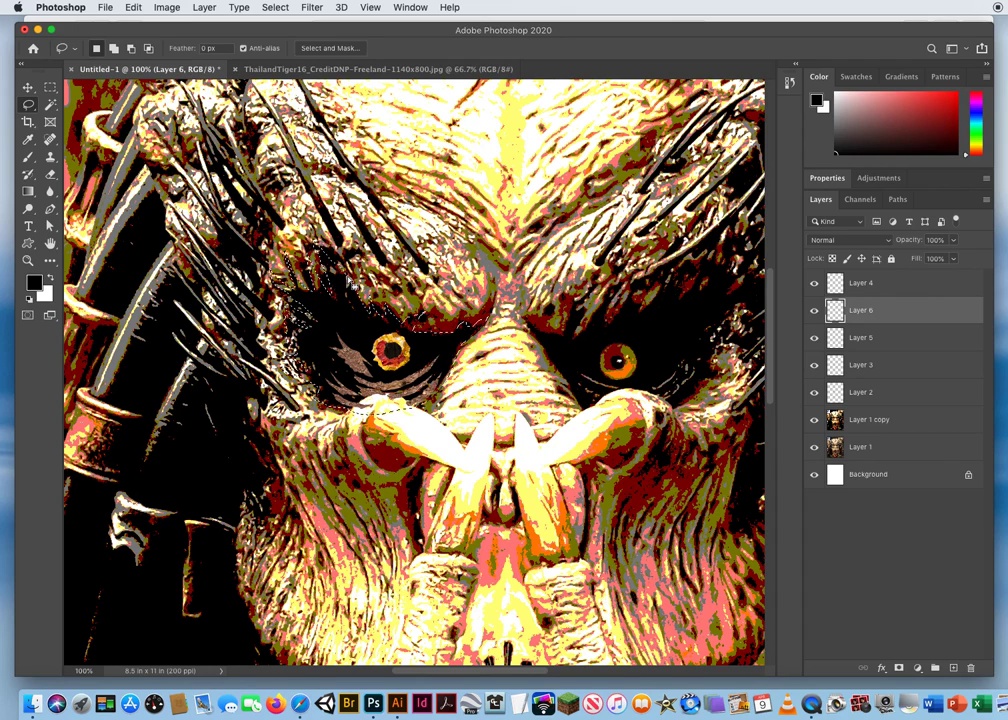
# - Transfer the eye-socket selection to the dark foliage above the tiger and move that cut-out into the Untitled-1 collage
pyautogui.moveTo(352, 352)
pyautogui.mouseDown()
pyautogui.moveTo(371, 348)
pyautogui.moveTo(372, 295)
pyautogui.moveTo(357, 70)
pyautogui.mouseUp()
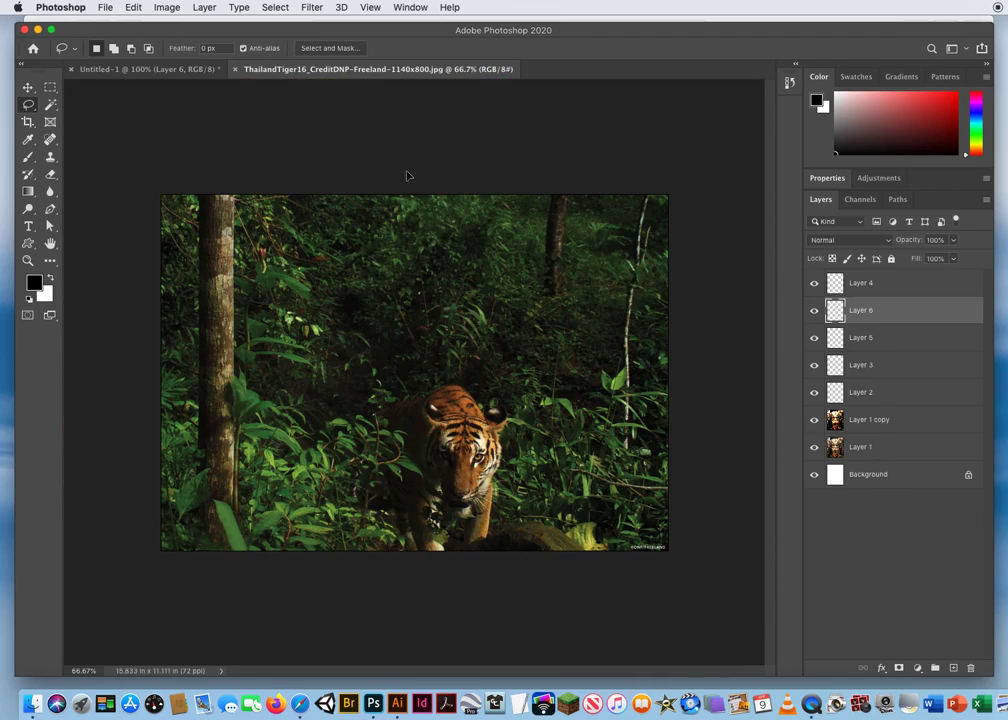
pyautogui.moveTo(422, 270)
pyautogui.mouseDown()
pyautogui.moveTo(397, 297)
pyautogui.moveTo(393, 324)
pyautogui.mouseUp()
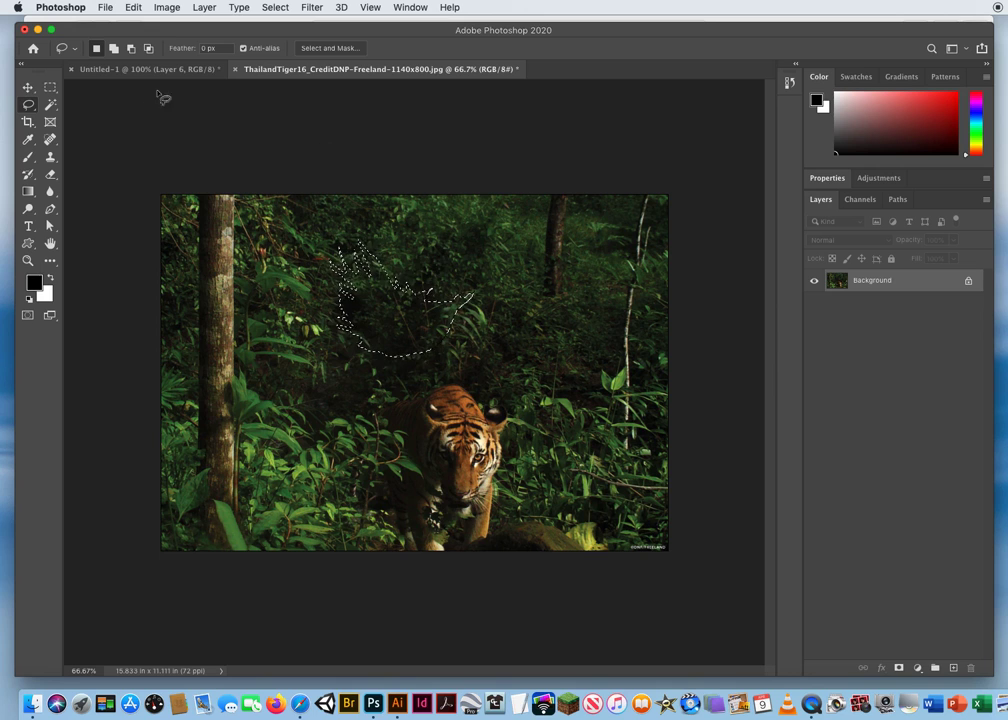
pyautogui.click(28, 88)
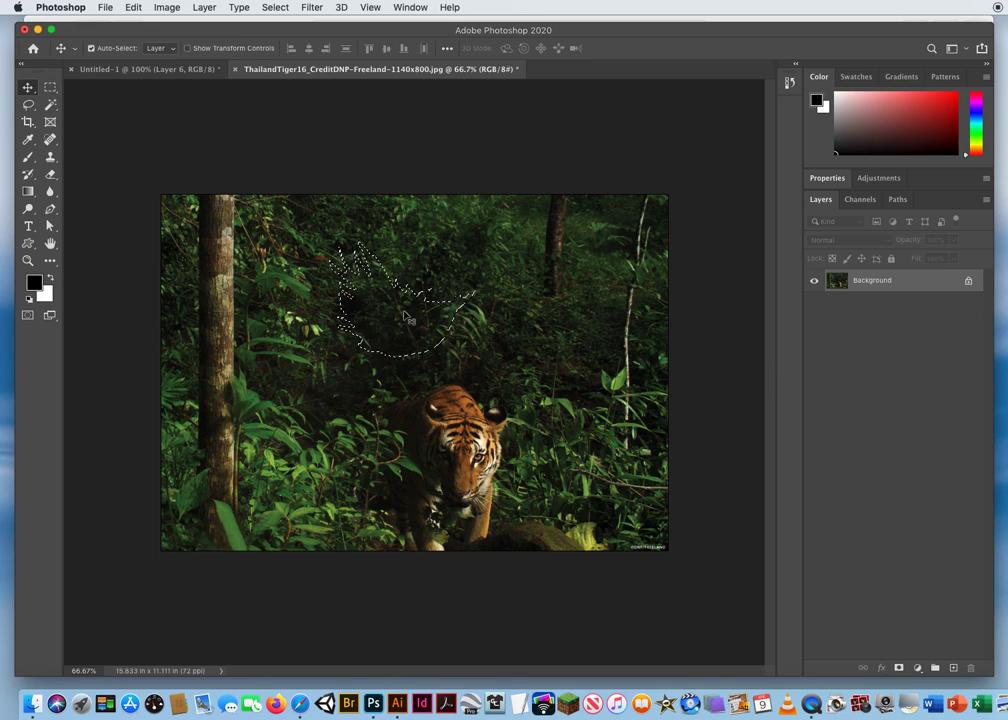
pyautogui.moveTo(402, 320); pyautogui.dragTo(200, 68)
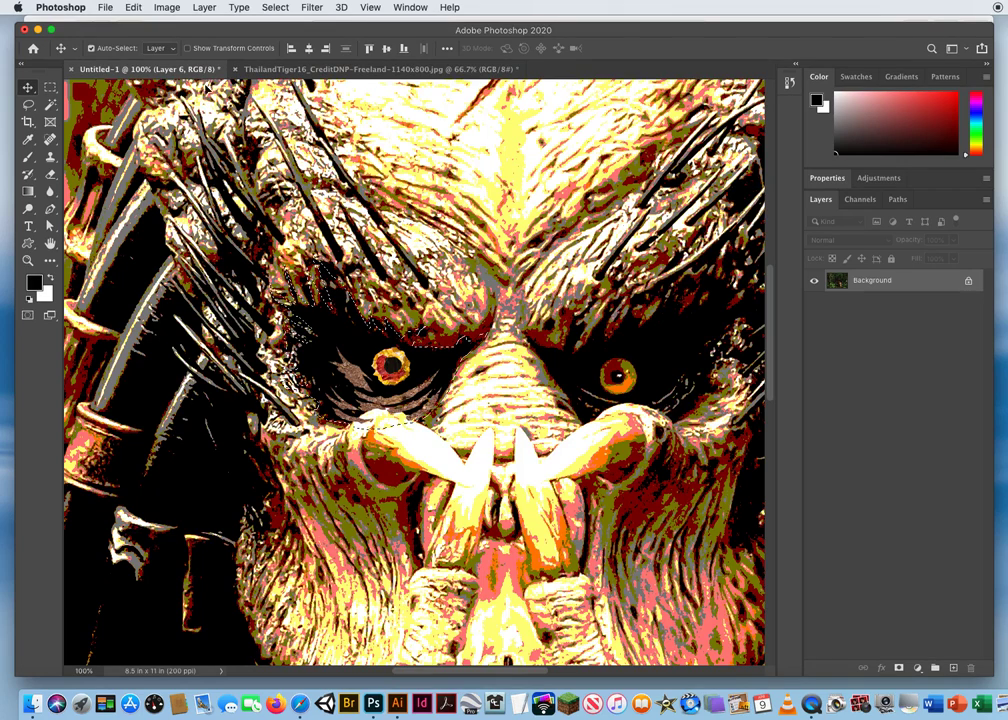
pyautogui.moveTo(385, 393); pyautogui.dragTo(389, 395)
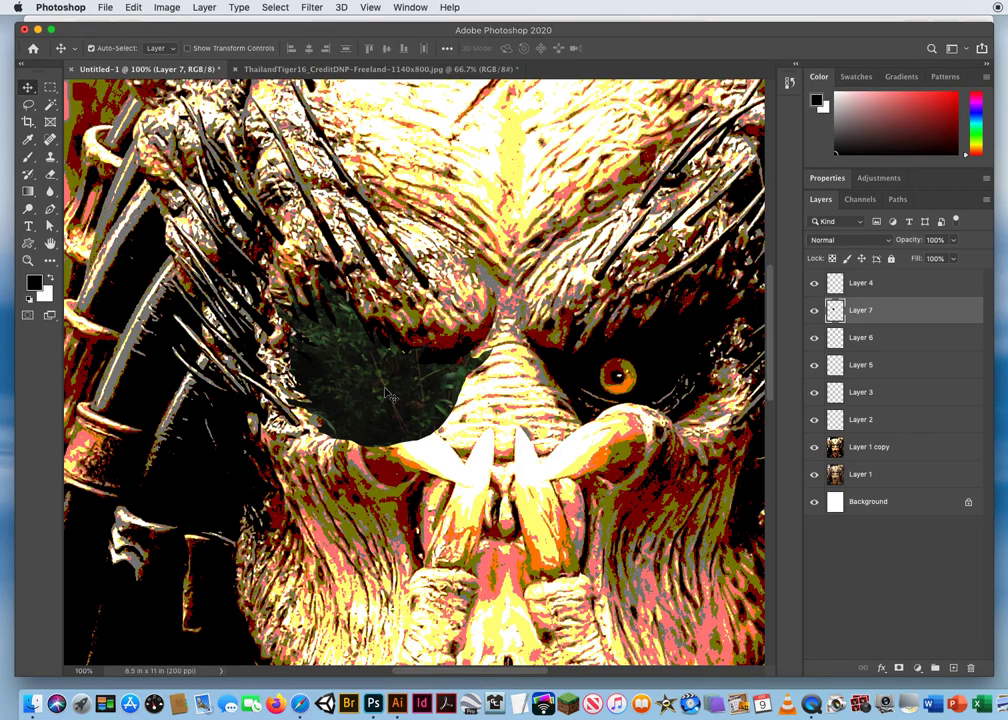
# - Place the foliage layer just above Layer 1 copy, align it with the eye socket, and check the pieces with both photo layers temporarily hidden
pyautogui.moveTo(901, 313); pyautogui.dragTo(880, 437)
pyautogui.moveTo(312, 298)
pyautogui.mouseDown()
pyautogui.moveTo(328, 305)
pyautogui.moveTo(320, 313)
pyautogui.moveTo(322, 300)
pyautogui.mouseUp()
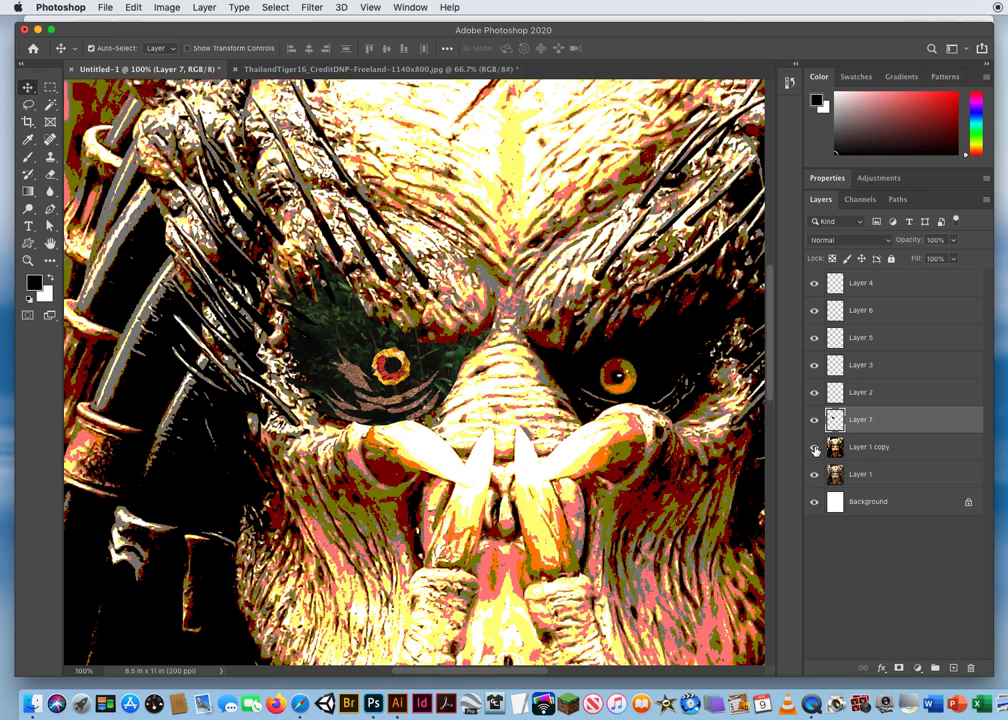
pyautogui.click(814, 476)
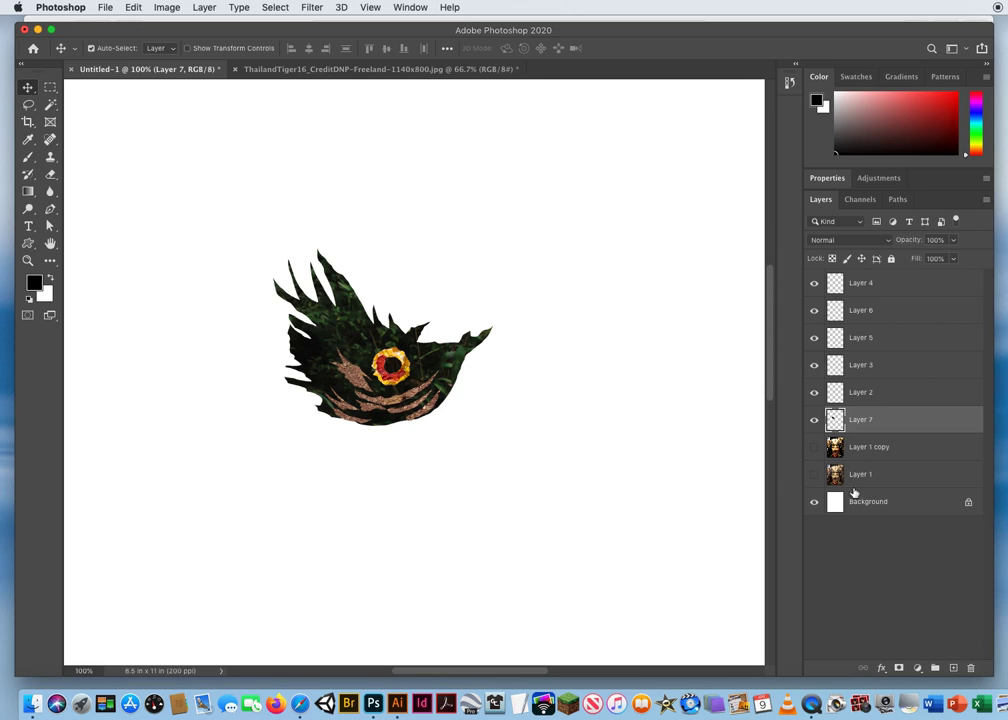
pyautogui.moveTo(814, 474); pyautogui.dragTo(814, 447)
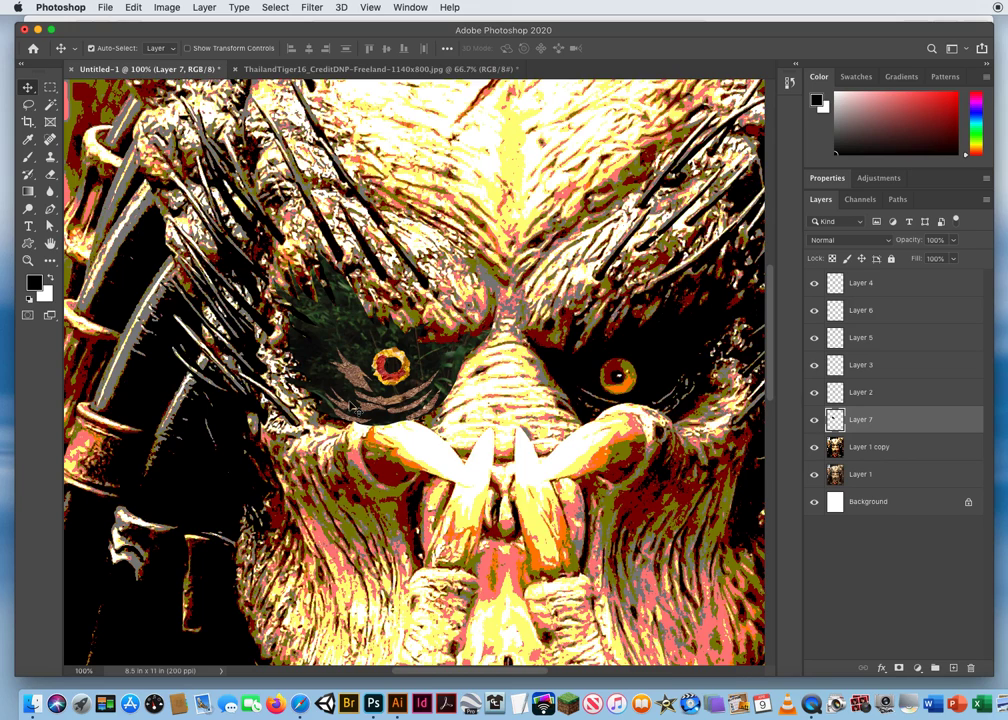
# - Lasso the reddish brow area above the foliage-covered eye and close the tiger image without saving it
pyautogui.click(28, 104)
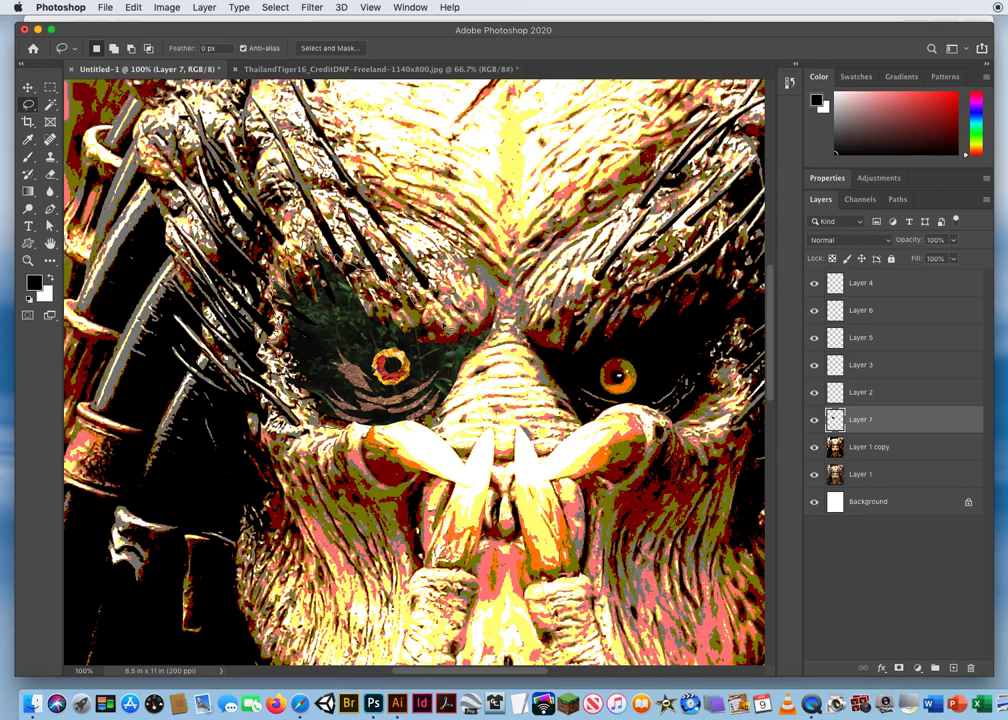
pyautogui.moveTo(485, 320)
pyautogui.mouseDown()
pyautogui.moveTo(372, 252)
pyautogui.moveTo(392, 242)
pyautogui.moveTo(365, 285)
pyautogui.moveTo(320, 318)
pyautogui.moveTo(384, 420)
pyautogui.moveTo(285, 345)
pyautogui.mouseUp()
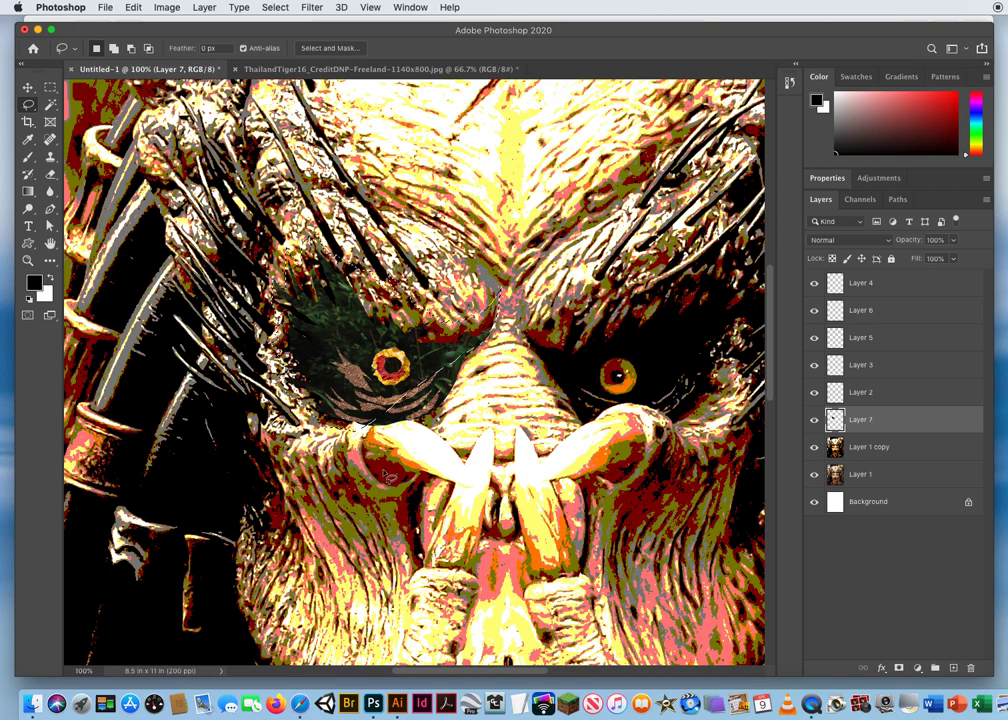
pyautogui.click(236, 73)
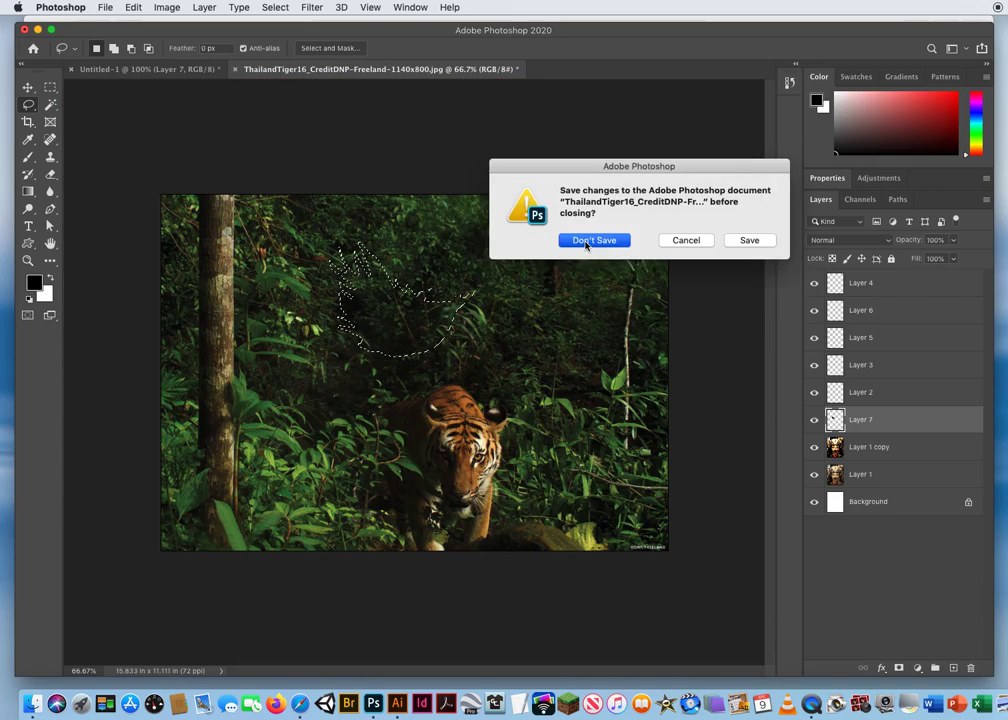
pyautogui.click(580, 242)
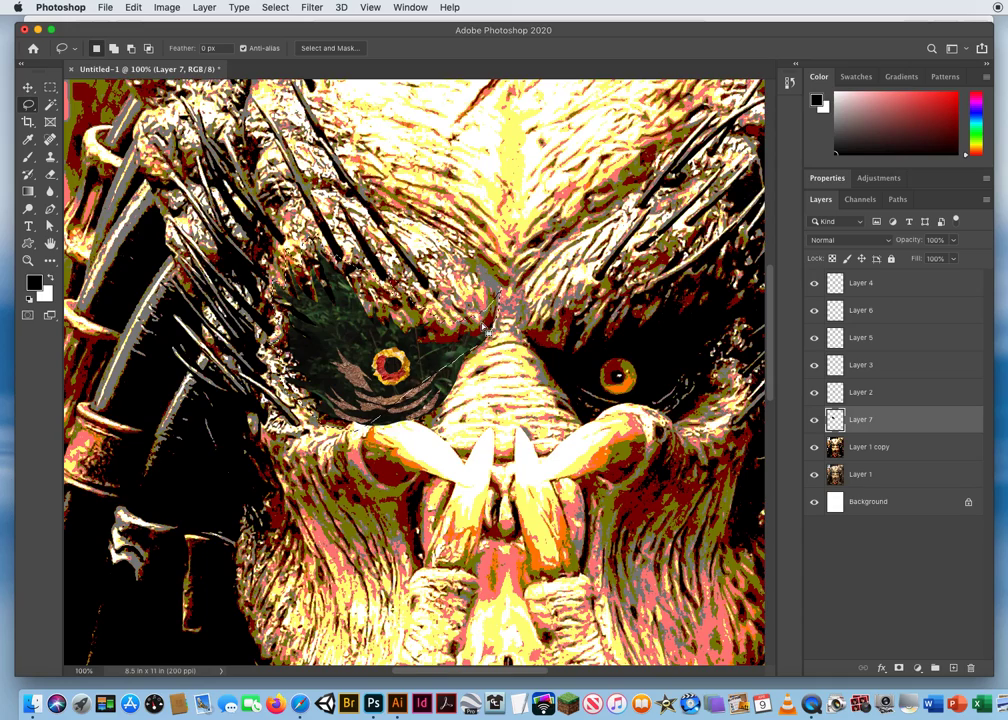
# - Switch to Safari, close the tiger image tab and the preview, and search Google Images for "lava backround"
pyautogui.click(299, 704)
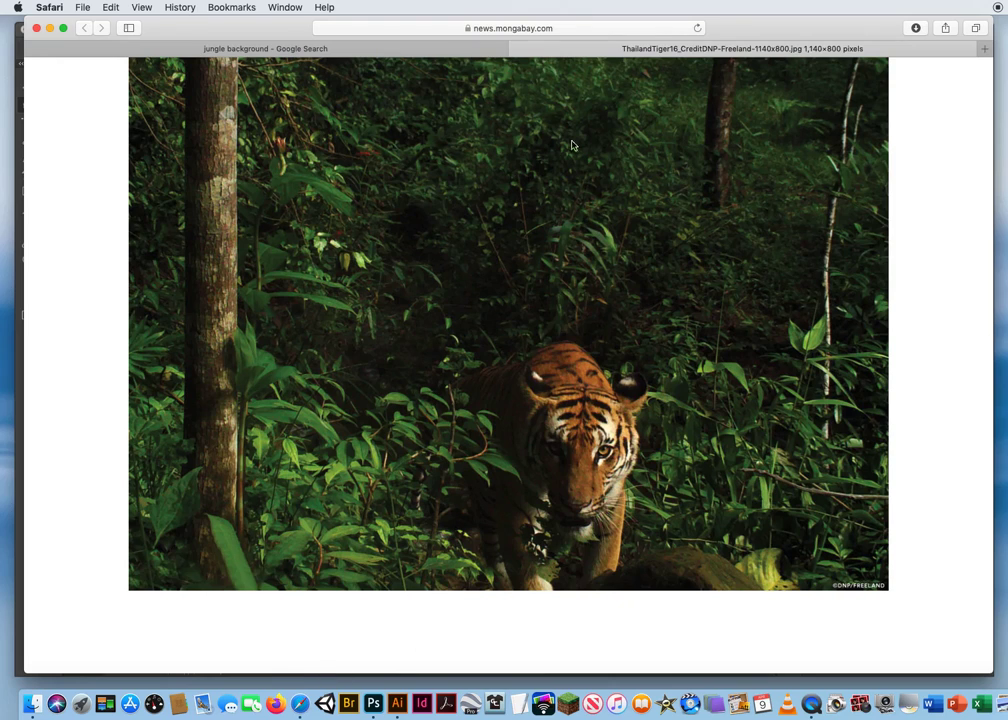
pyautogui.click(517, 49)
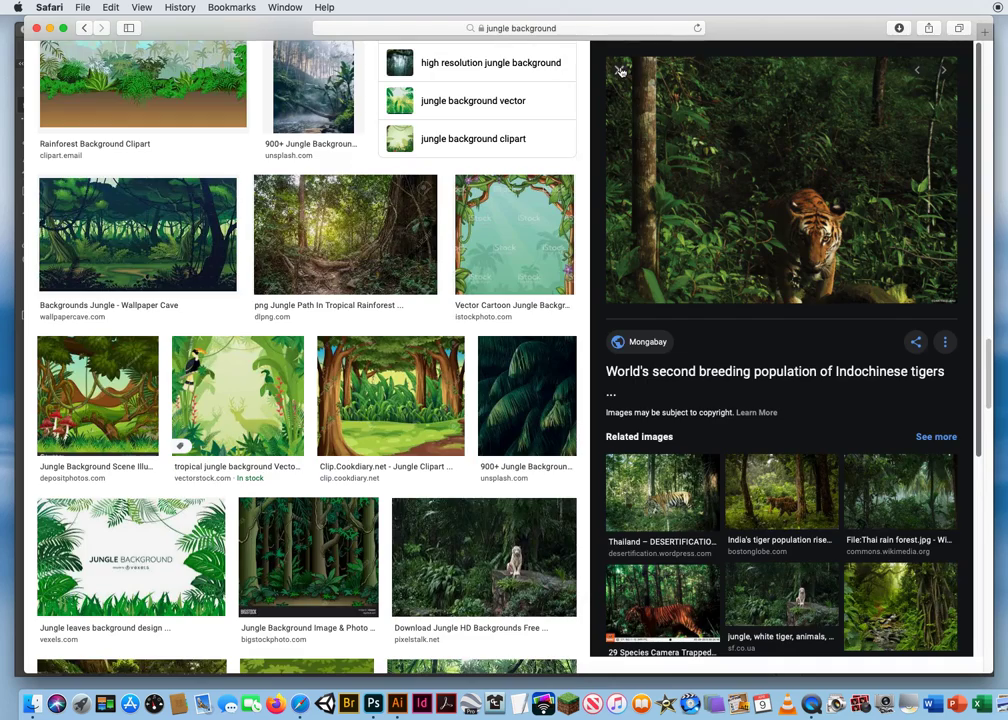
pyautogui.click(620, 71)
pyautogui.scroll(15, 989, 360)
pyautogui.moveTo(252, 69); pyautogui.dragTo(134, 69)
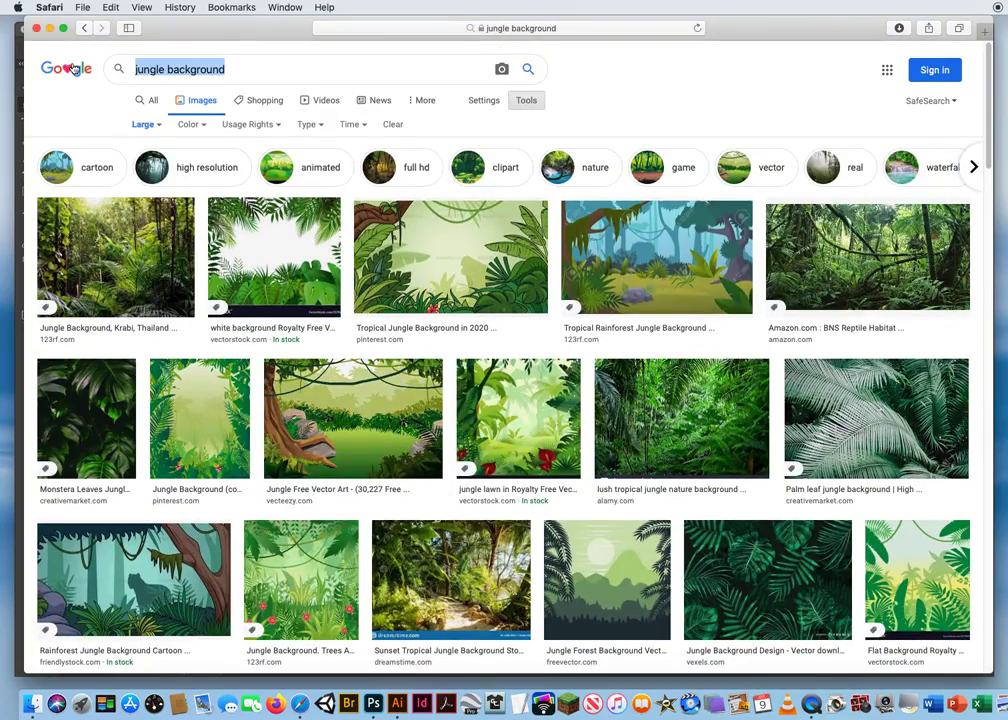
pyautogui.write('lava backround')
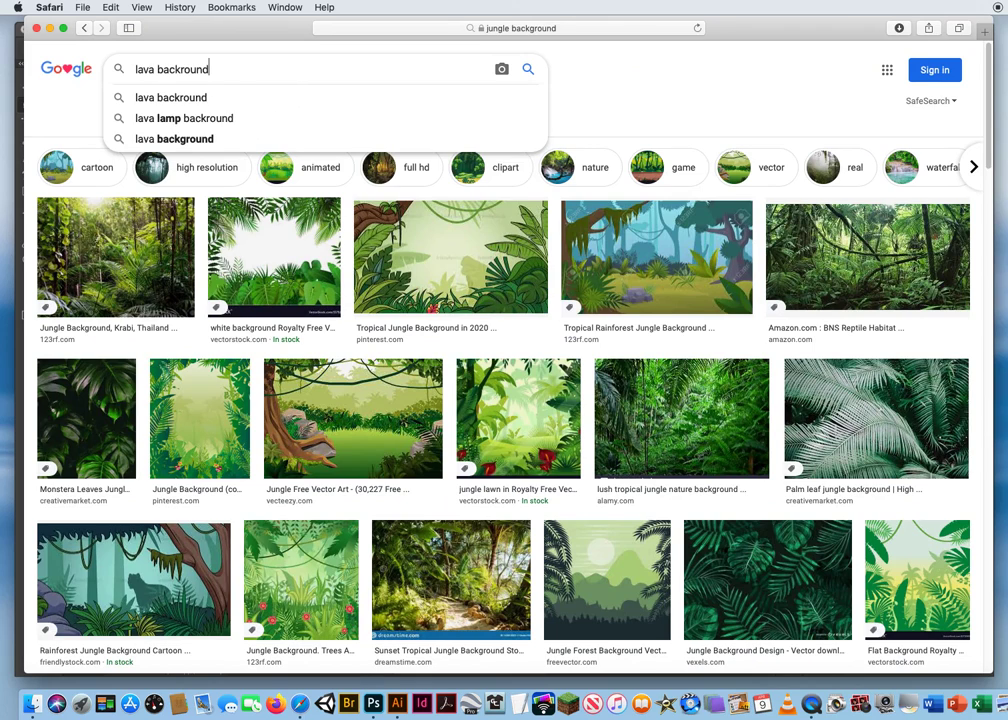
pyautogui.press('Return')
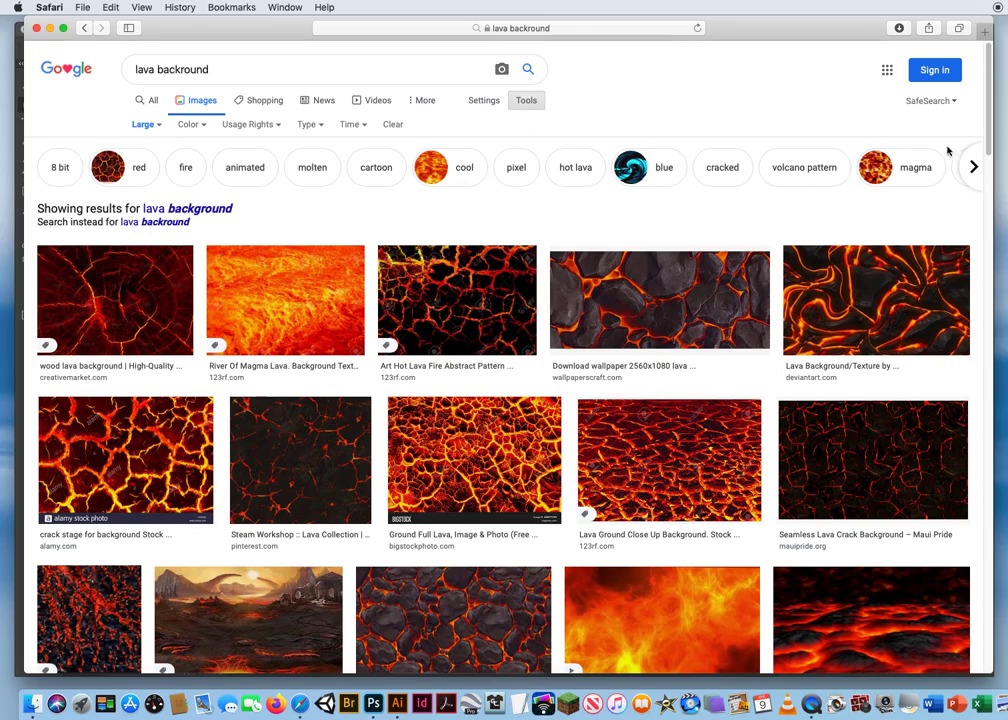
# - Browse the lava background results for a fiery texture suitable as a collage source
pyautogui.scroll(-3, 975, 152)
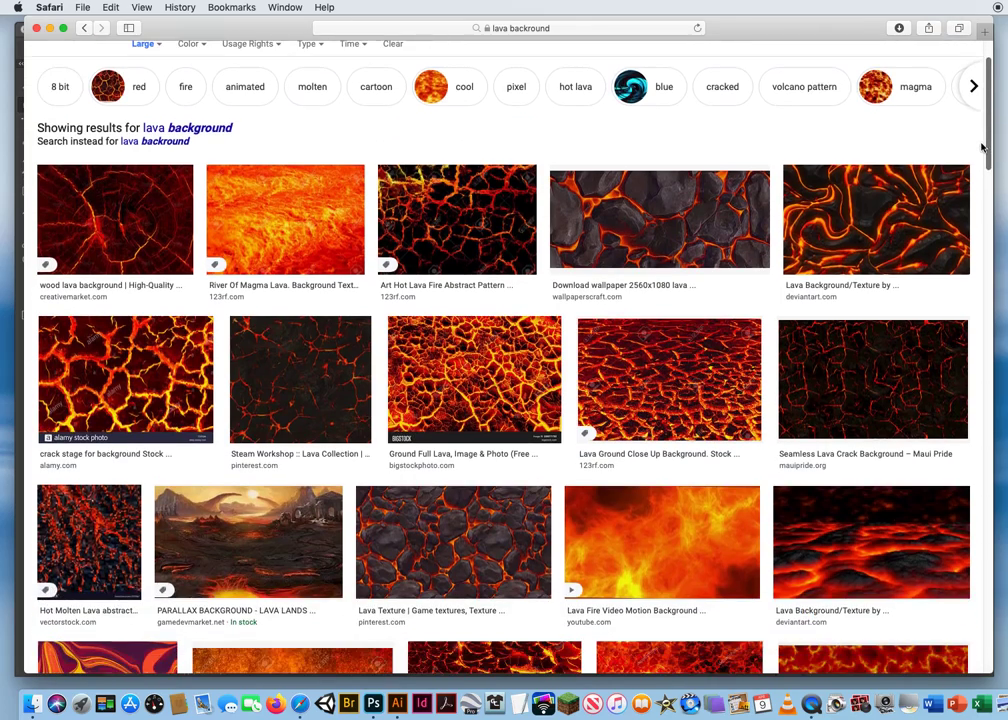
pyautogui.scroll(-4, 978, 160)
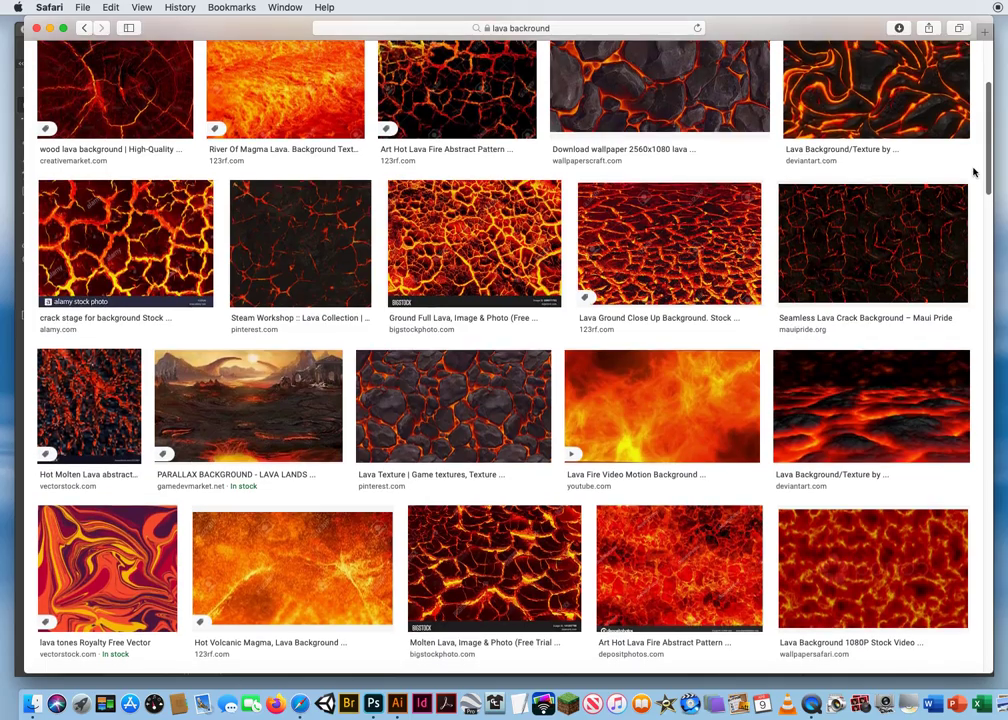
pyautogui.scroll(3, 973, 172)
pyautogui.scroll(-10, 960, 200)
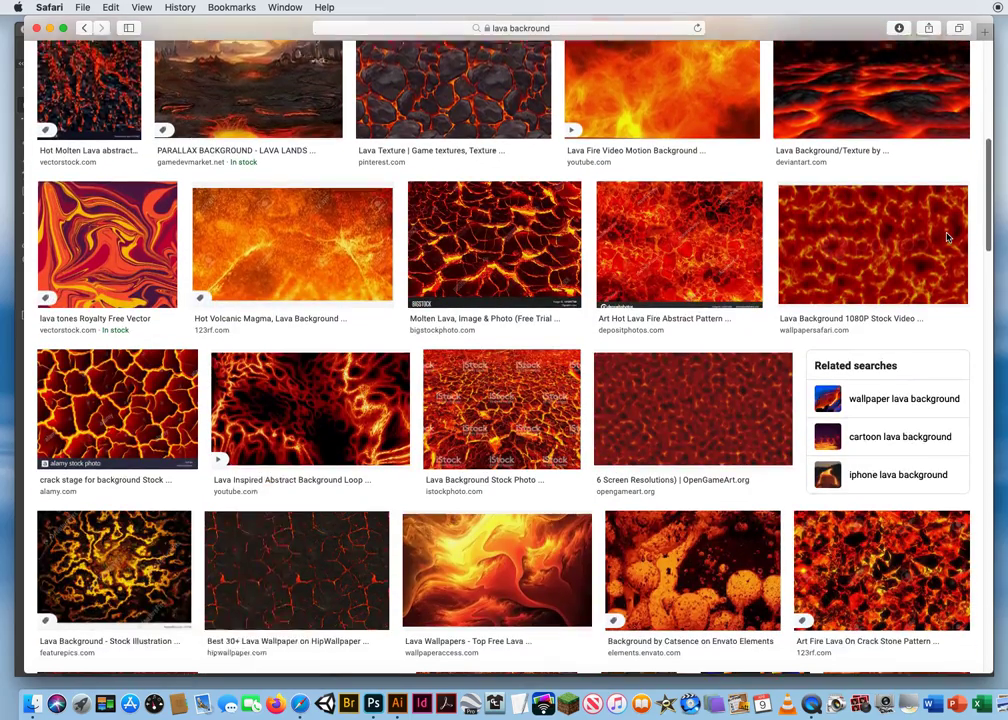
pyautogui.scroll(-5, 945, 250)
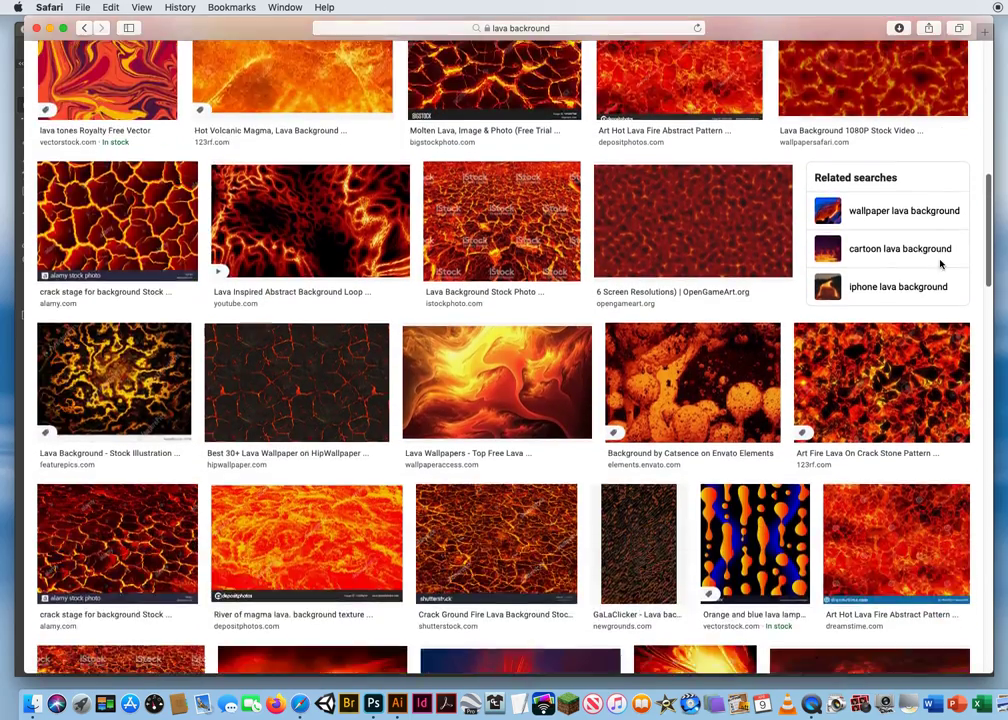
pyautogui.scroll(-3, 940, 266)
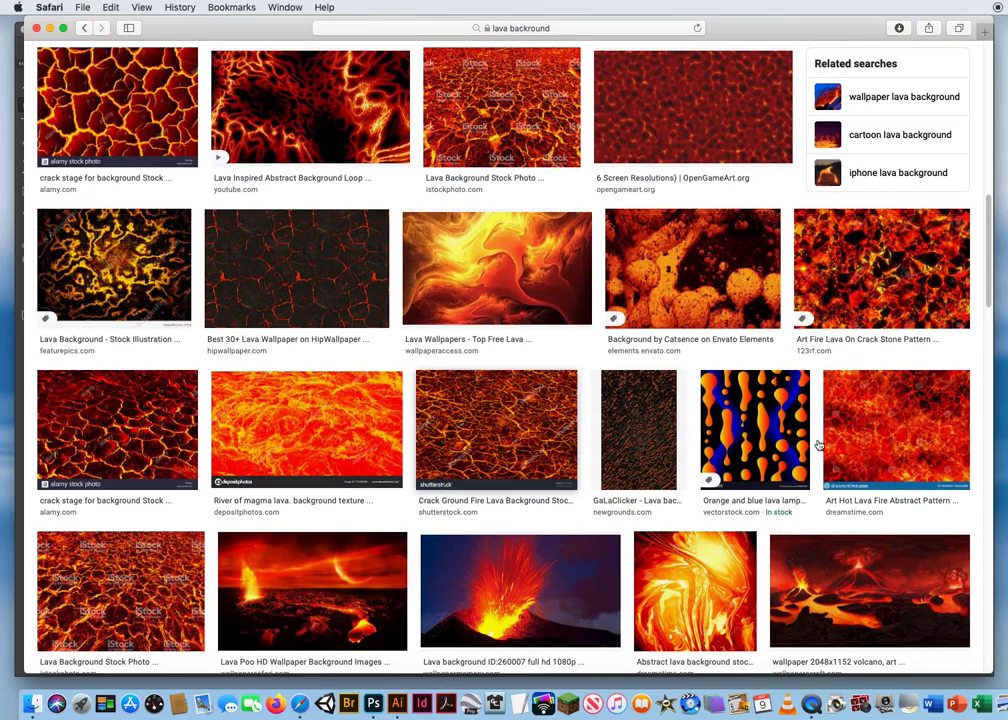
pyautogui.scroll(-10, 980, 368)
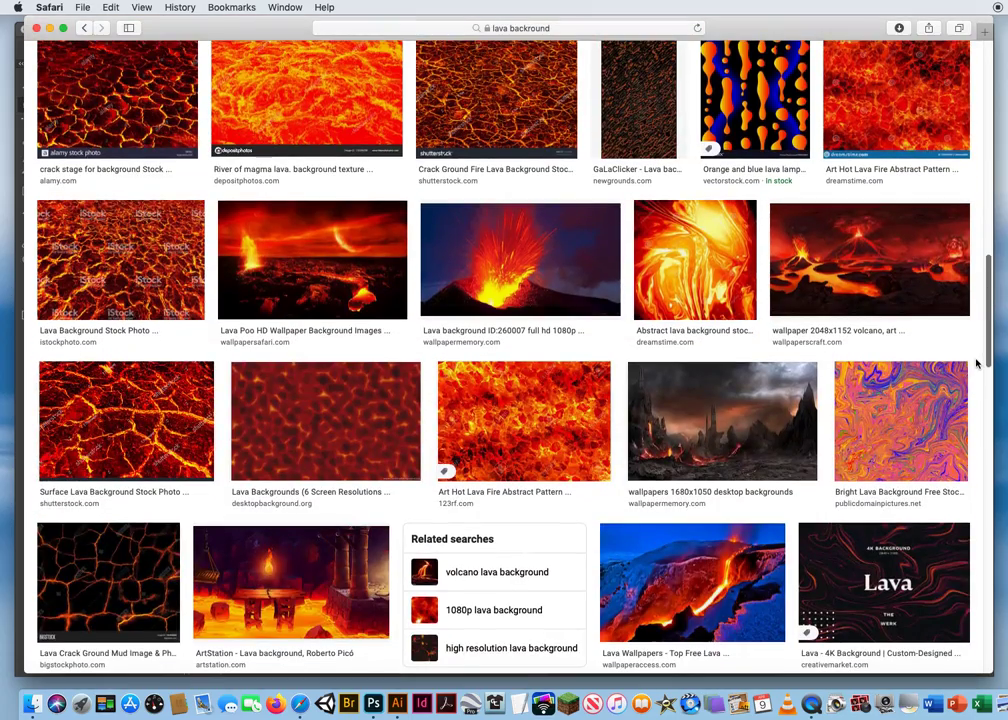
pyautogui.scroll(-10, 977, 365)
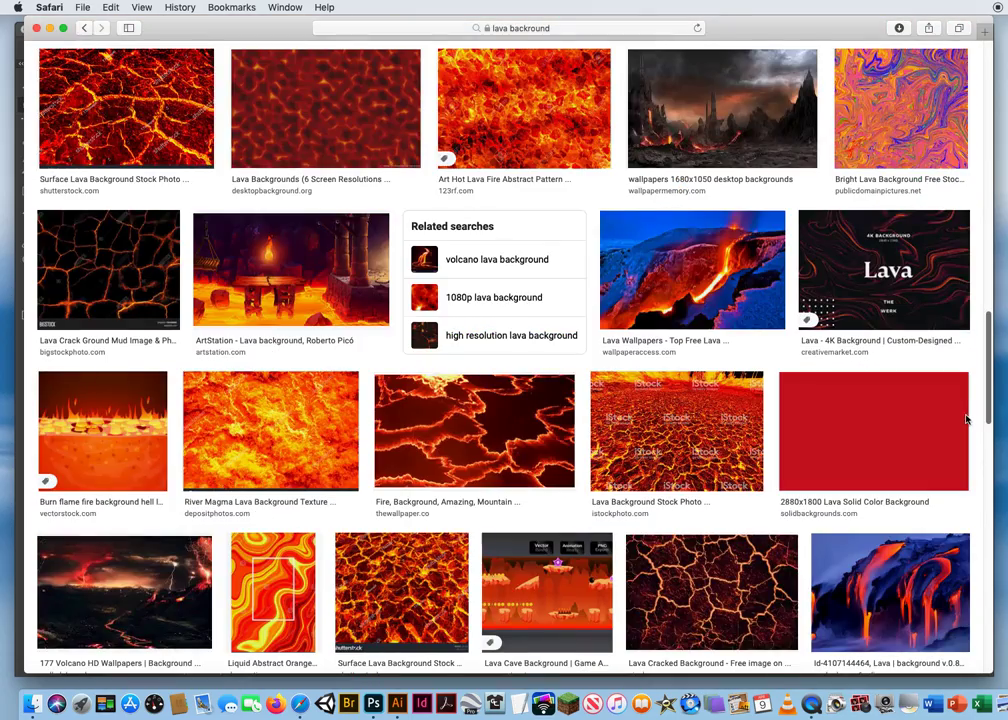
pyautogui.scroll(-5, 966, 420)
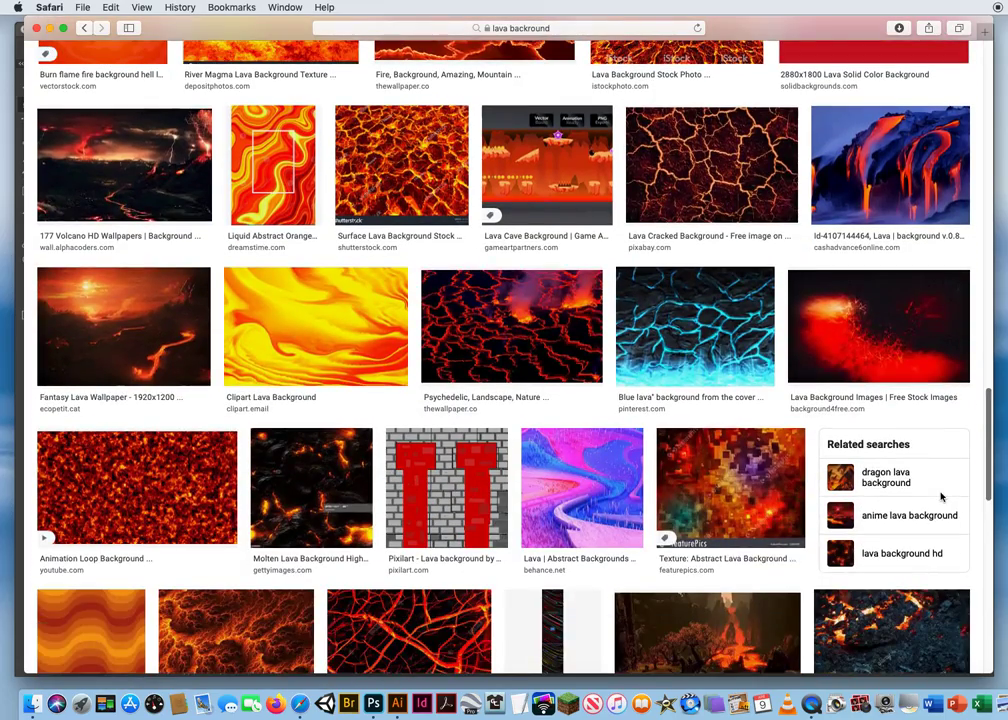
# - Open the "Glowing Magma/Lava Surface" preview image in its own tab and open that image in Photoshop
pyautogui.click(130, 490)
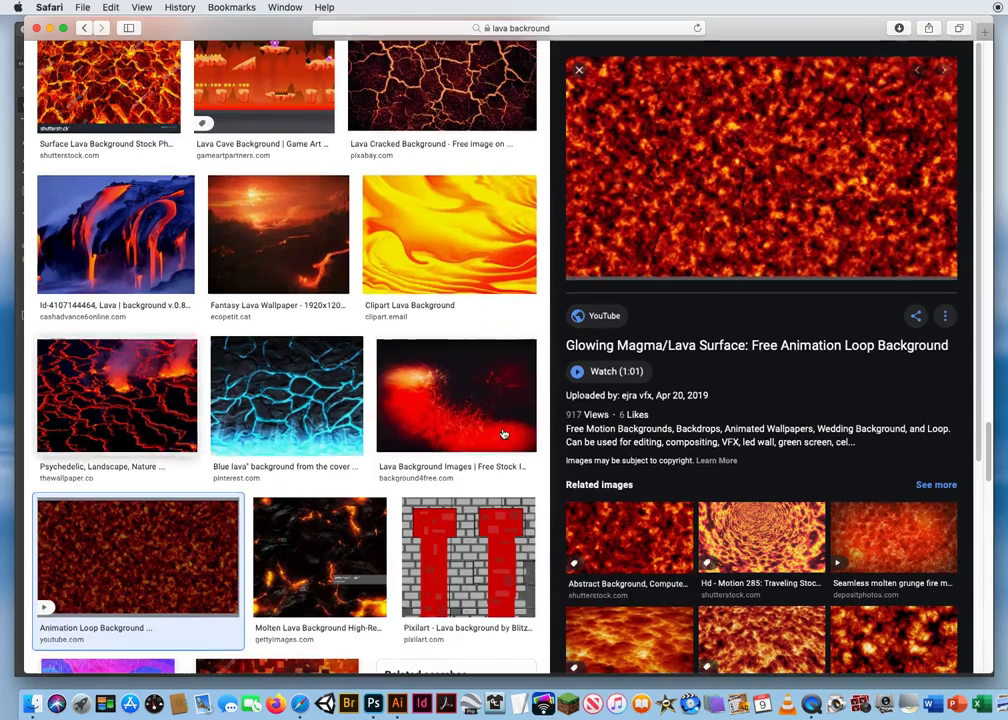
pyautogui.rightClick(697, 186)
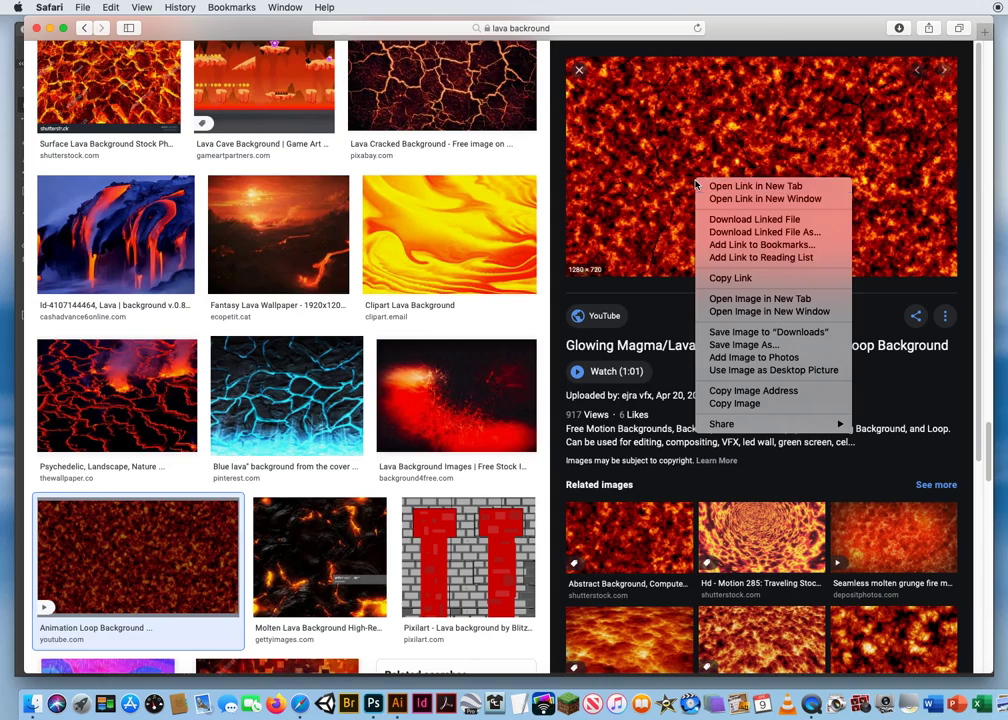
pyautogui.click(740, 299)
pyautogui.click(683, 49)
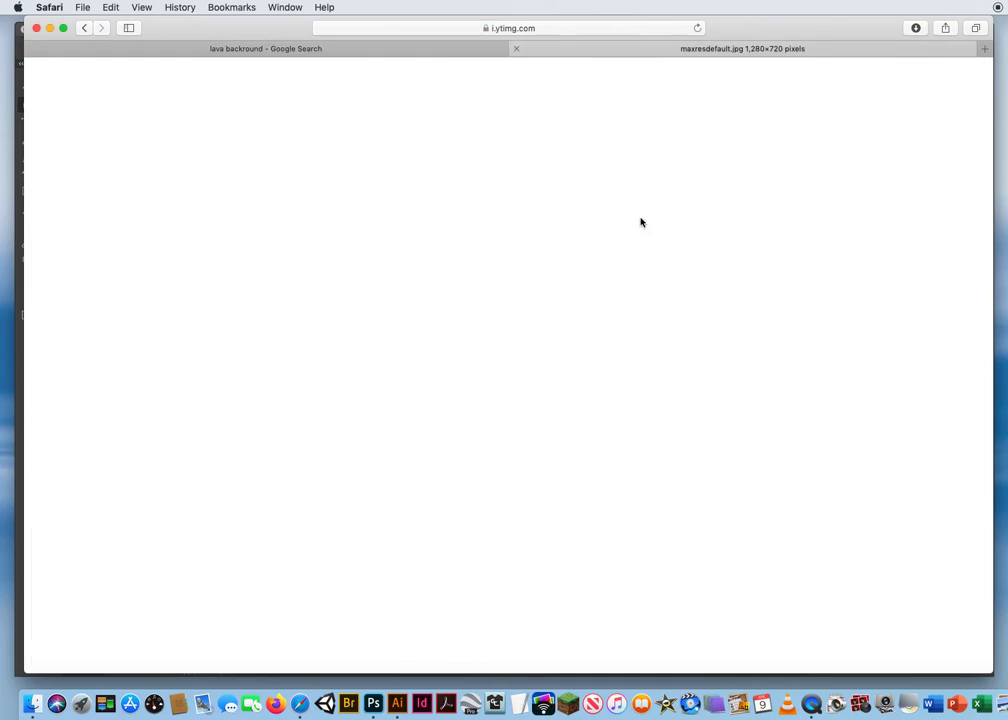
pyautogui.moveTo(550, 246); pyautogui.dragTo(373, 705)
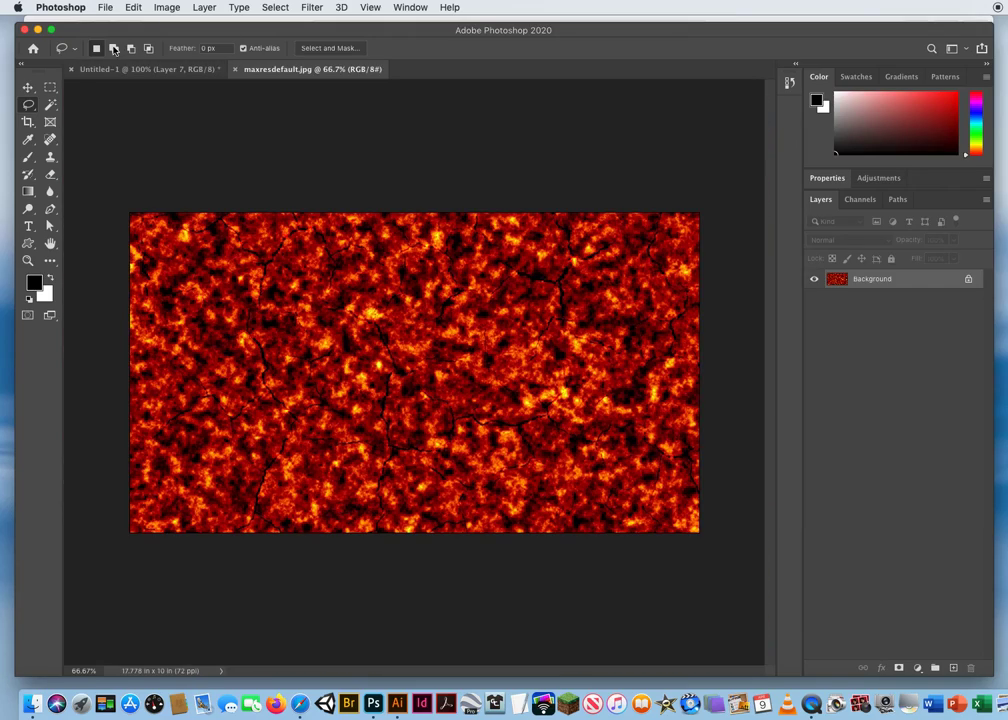
# - Transfer the brow selection from Untitled-1 to the lava image and move the lava cut-out into the collage
pyautogui.click(110, 69)
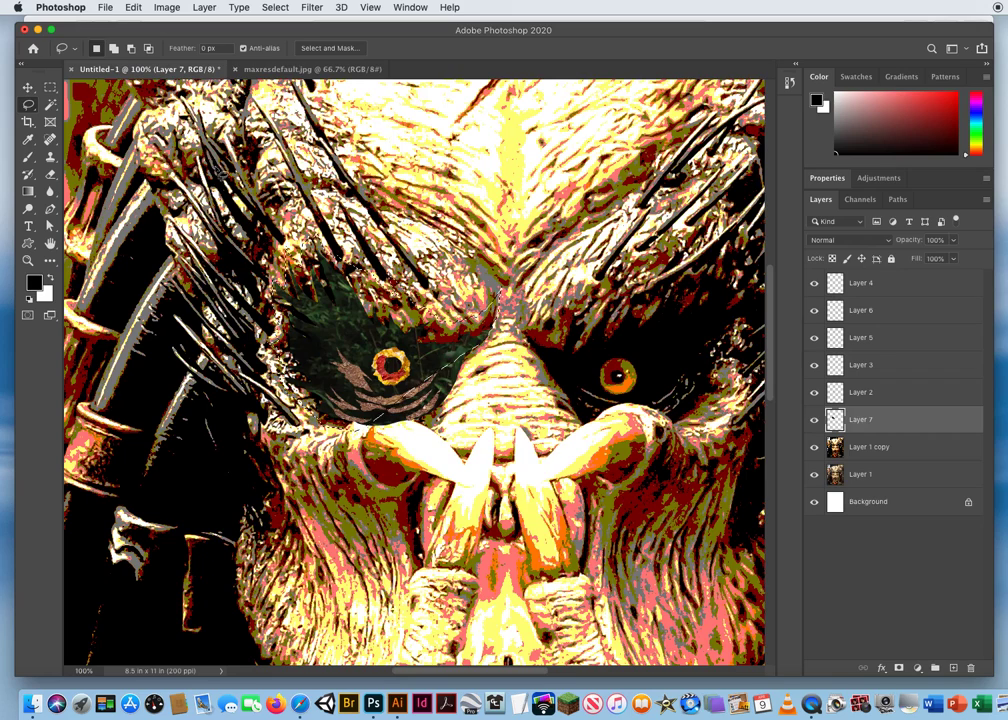
pyautogui.moveTo(376, 340); pyautogui.dragTo(341, 73)
pyautogui.moveTo(475, 362)
pyautogui.mouseDown()
pyautogui.moveTo(336, 324)
pyautogui.moveTo(351, 324)
pyautogui.moveTo(354, 340)
pyautogui.mouseUp()
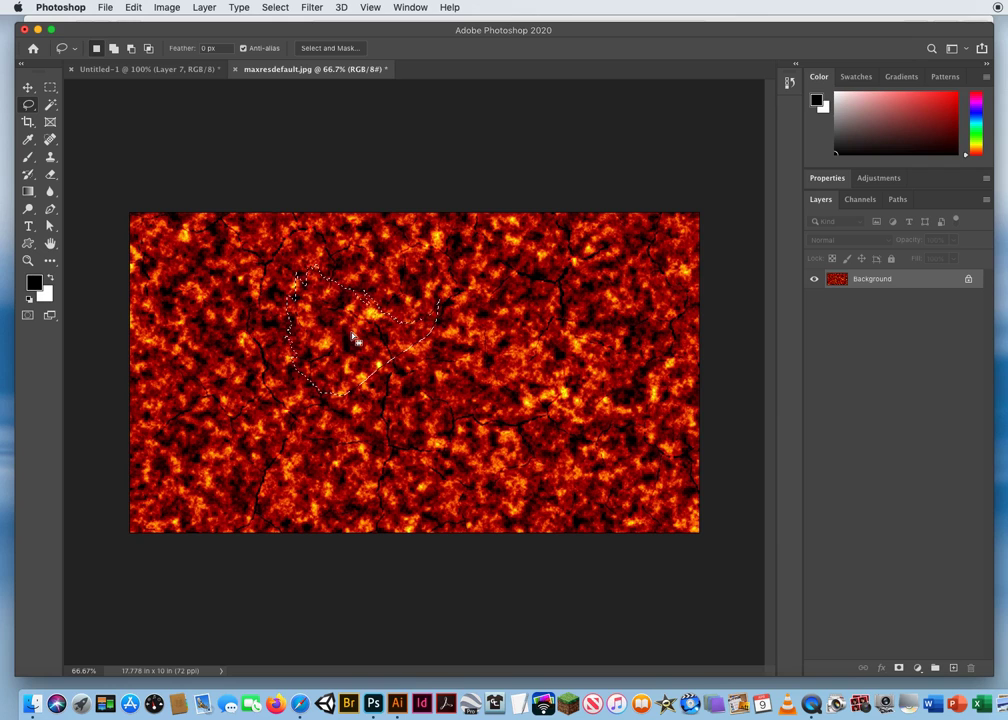
pyautogui.click(28, 87)
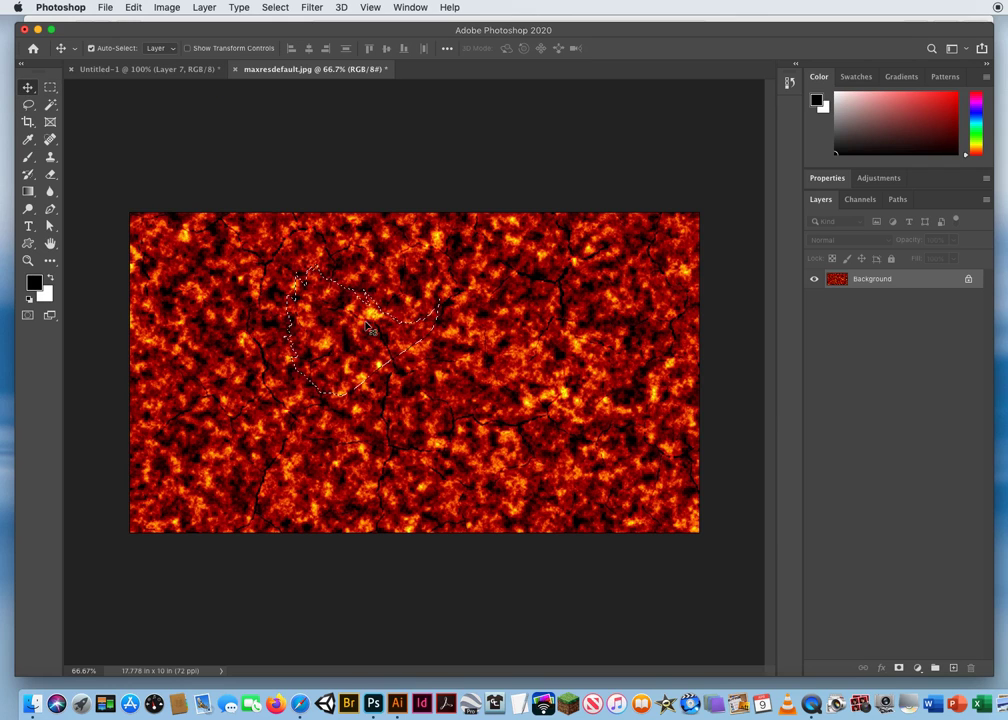
pyautogui.moveTo(369, 328)
pyautogui.mouseDown()
pyautogui.moveTo(340, 312)
pyautogui.moveTo(267, 217)
pyautogui.moveTo(183, 68)
pyautogui.mouseUp()
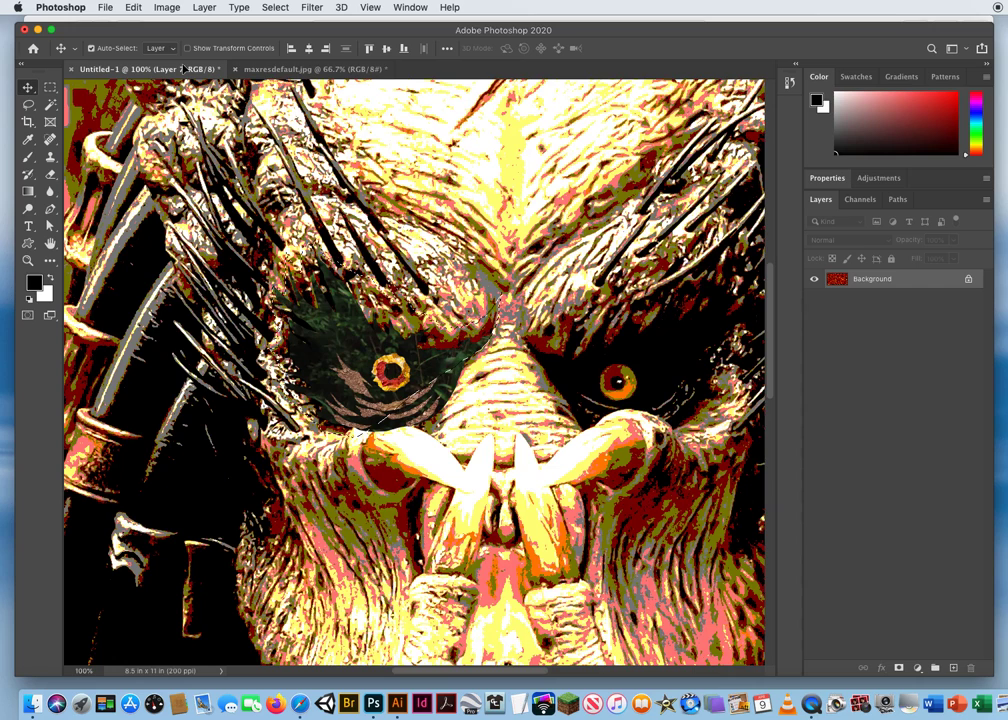
# - Place the red lava cutout around the left eye beneath Layer 7 and check it with both portrait layers temporarily hidden
pyautogui.moveTo(390, 372); pyautogui.dragTo(363, 340)
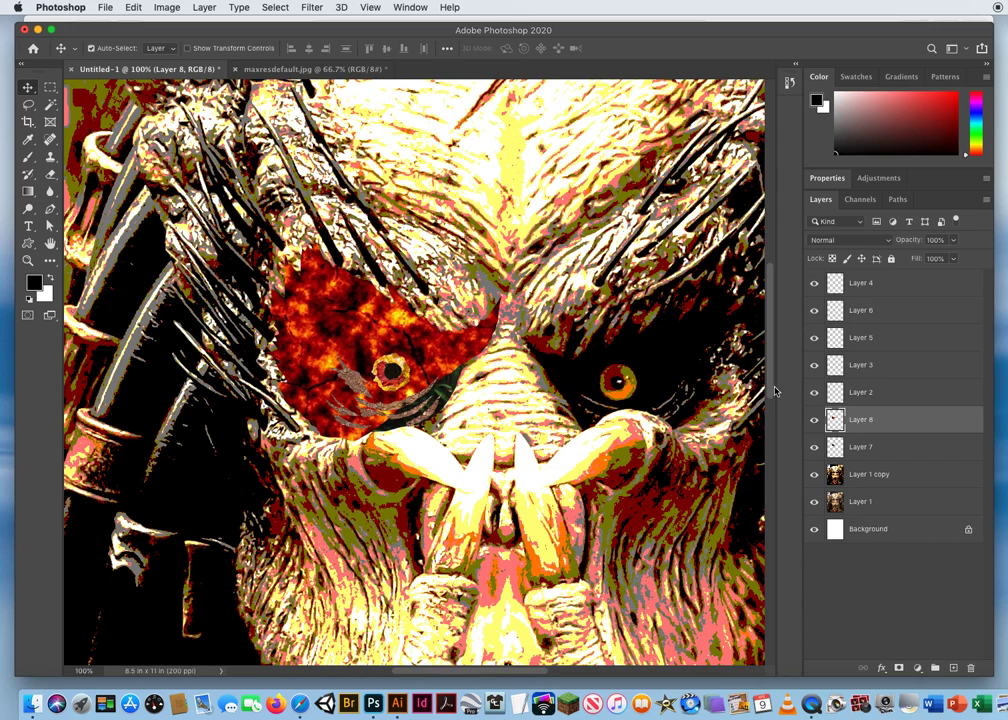
pyautogui.moveTo(900, 421); pyautogui.dragTo(833, 460)
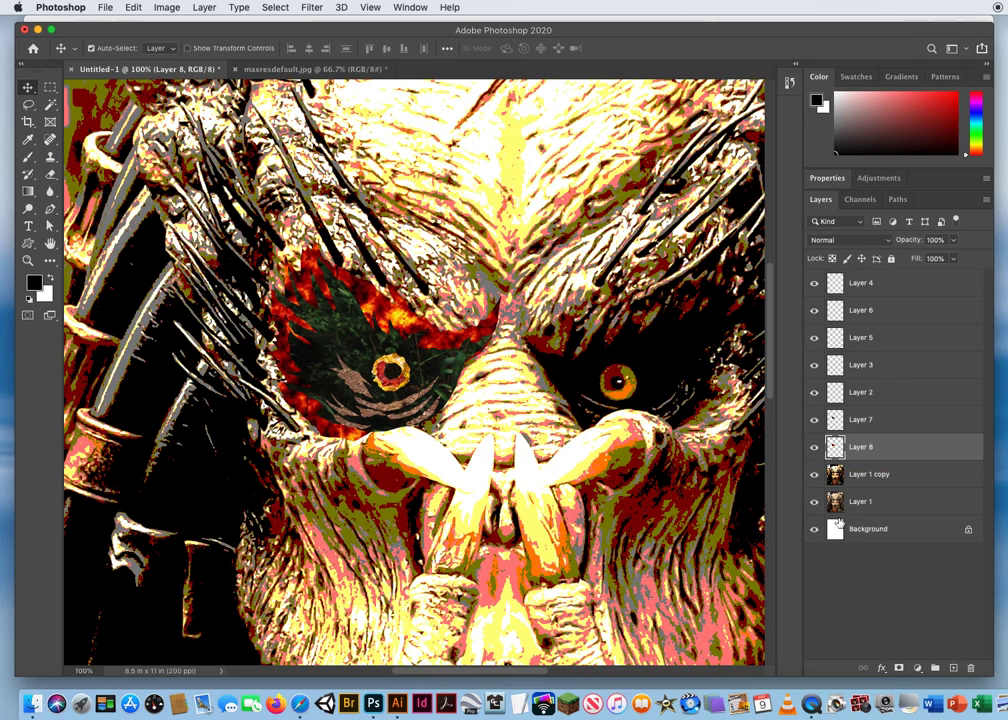
pyautogui.moveTo(814, 476); pyautogui.dragTo(814, 502)
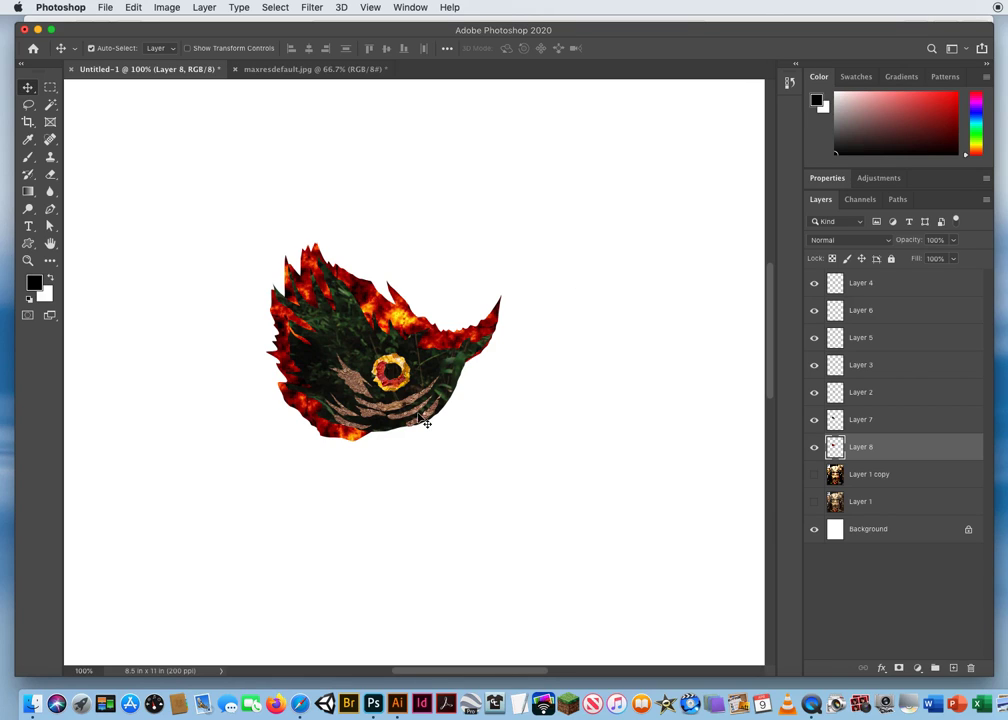
pyautogui.click(815, 504)
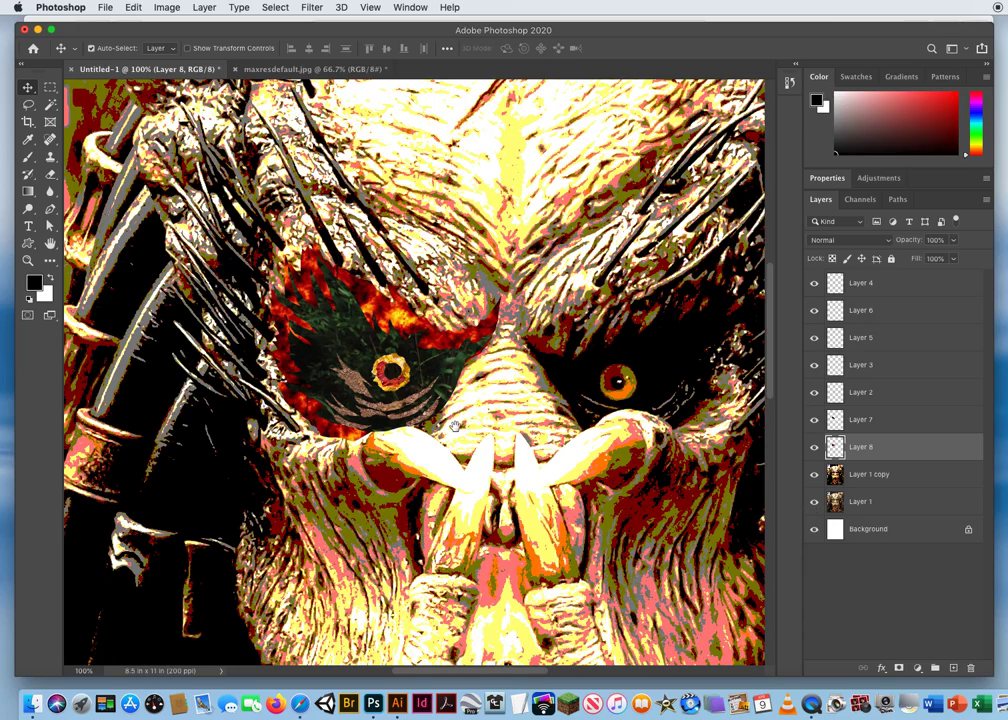
# - Close the maxresdefault.jpg lava document without saving it
pyautogui.scroll(-5, 445, 415)
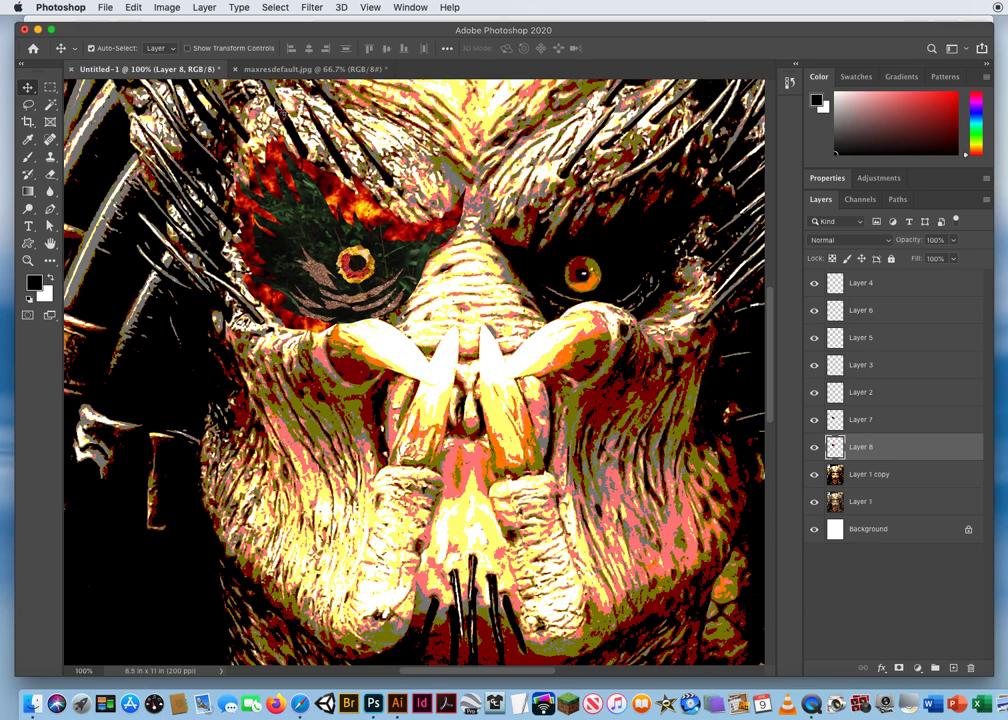
pyautogui.click(265, 70)
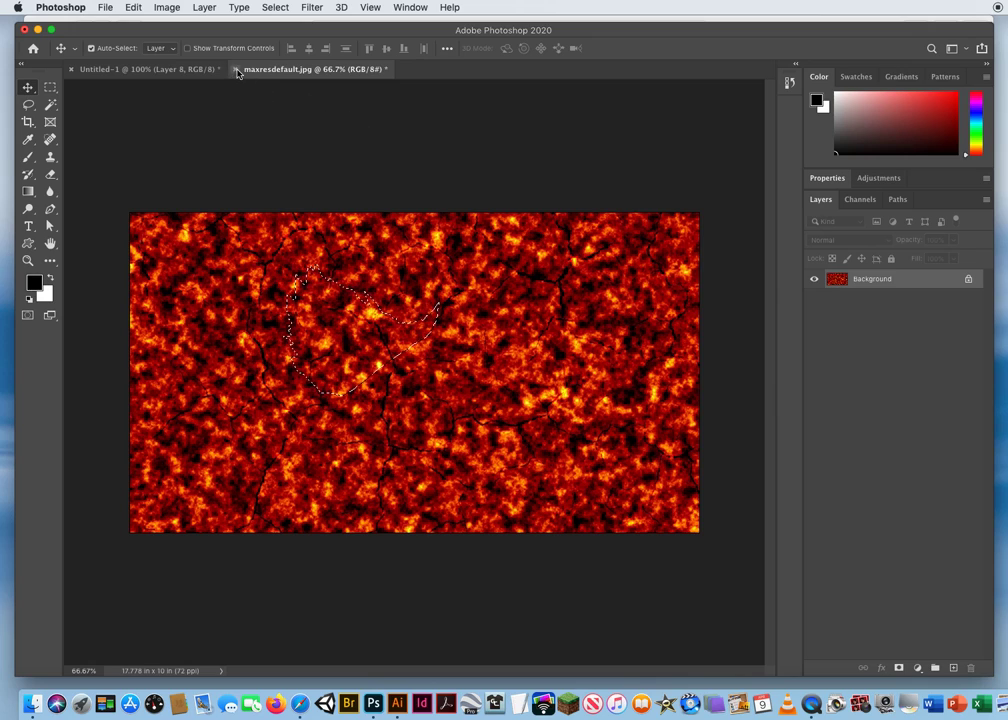
pyautogui.click(235, 69)
pyautogui.click(592, 241)
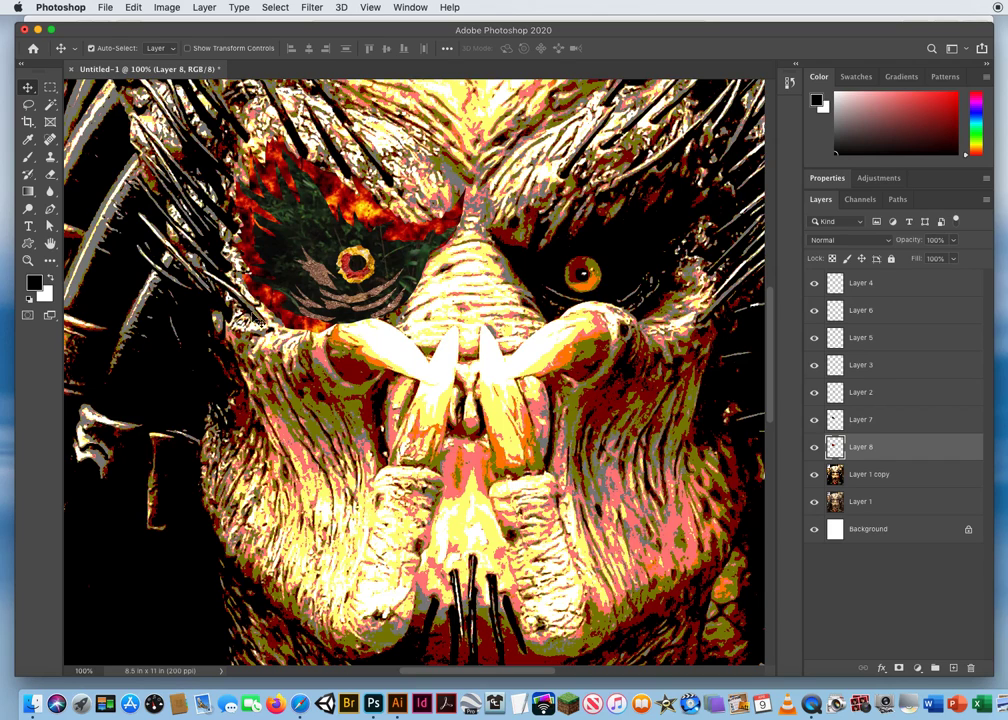
# - Lasso a jagged freehand area along the outer and lower rim of the left eye socket, reaching the left tusk
pyautogui.click(28, 104)
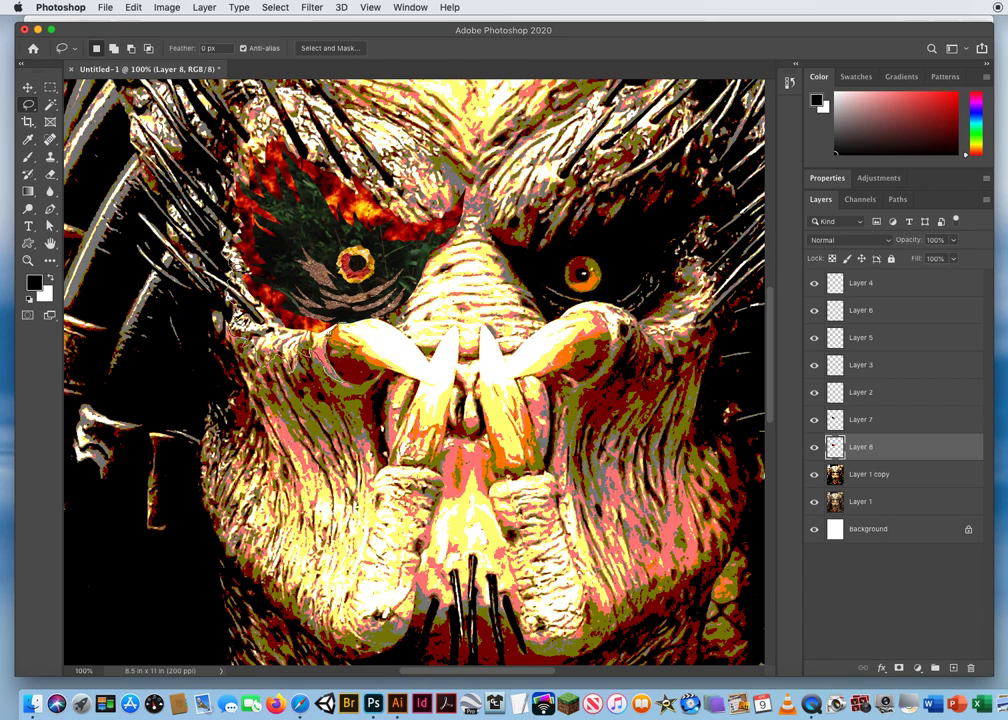
pyautogui.moveTo(222, 188)
pyautogui.mouseDown()
pyautogui.moveTo(238, 218)
pyautogui.moveTo(284, 252)
pyautogui.moveTo(297, 289)
pyautogui.moveTo(340, 322)
pyautogui.mouseUp()
# - Switch to Safari and preview the orange Boiling Molten Lava image among the related images of the lava background search
pyautogui.click(299, 704)
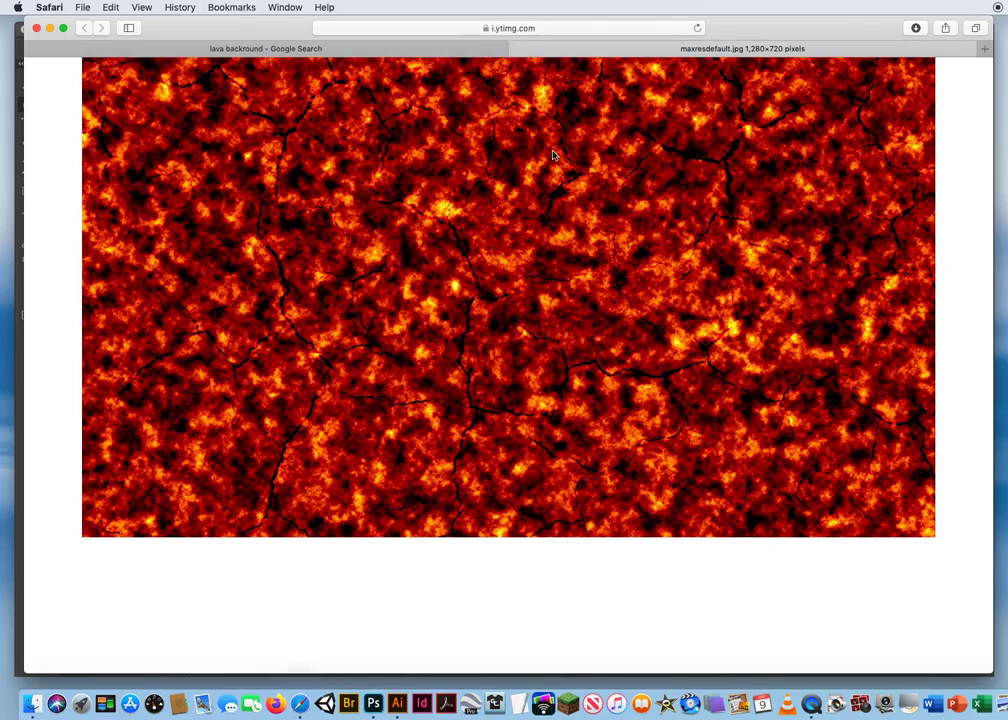
pyautogui.click(516, 48)
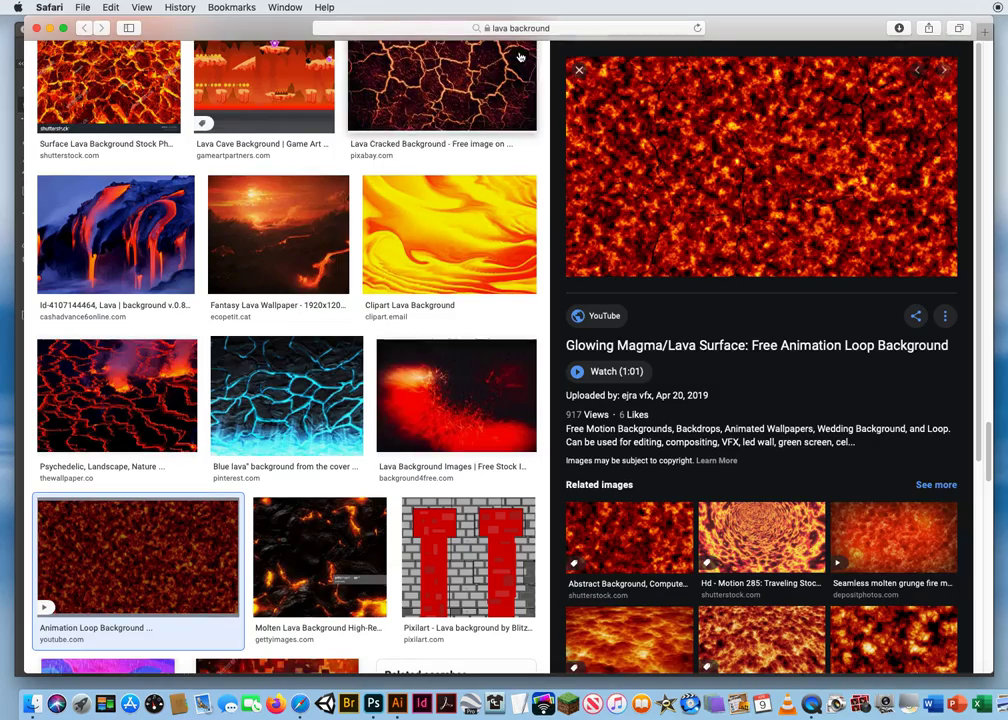
pyautogui.click(580, 70)
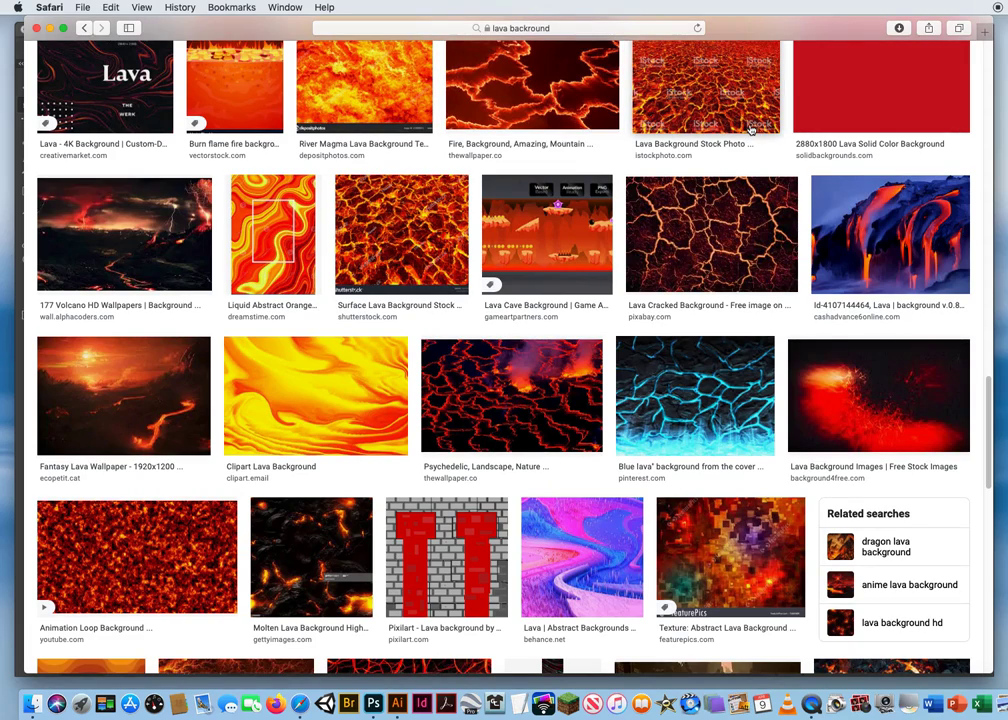
pyautogui.moveTo(988, 396); pyautogui.dragTo(981, 418)
pyautogui.click(181, 410)
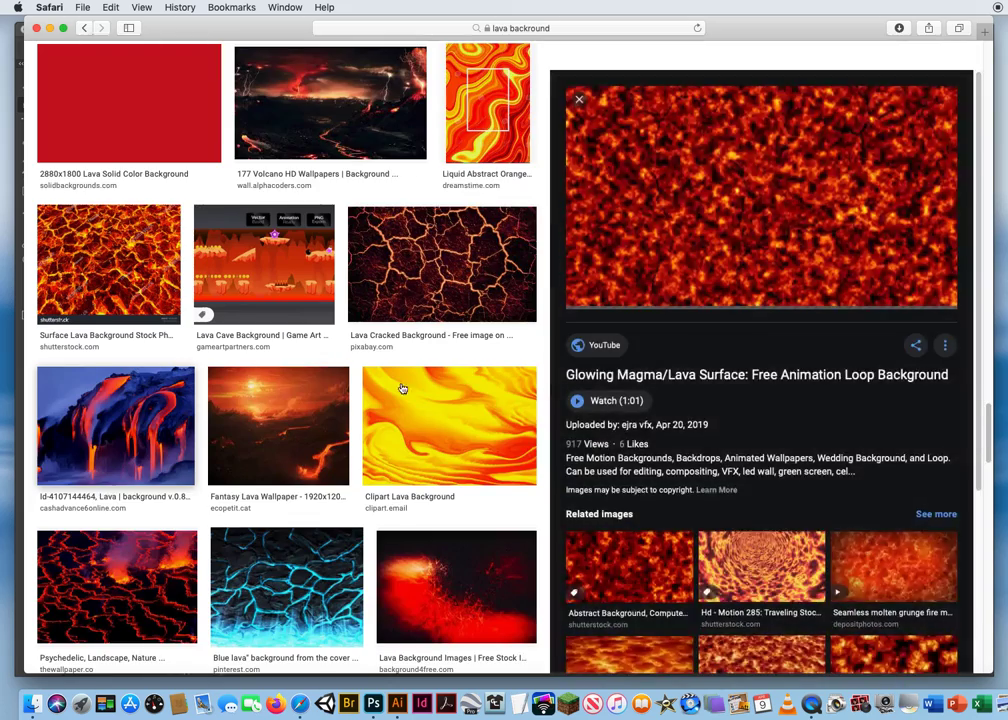
pyautogui.scroll(-3, 970, 355)
pyautogui.scroll(-2, 970, 355)
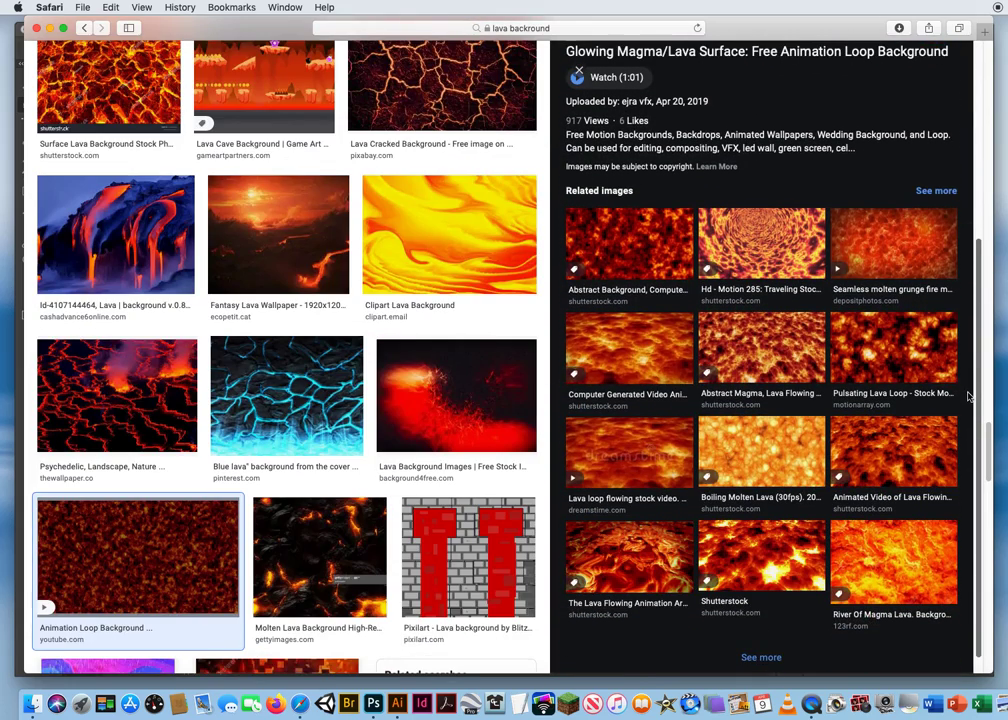
pyautogui.click(762, 454)
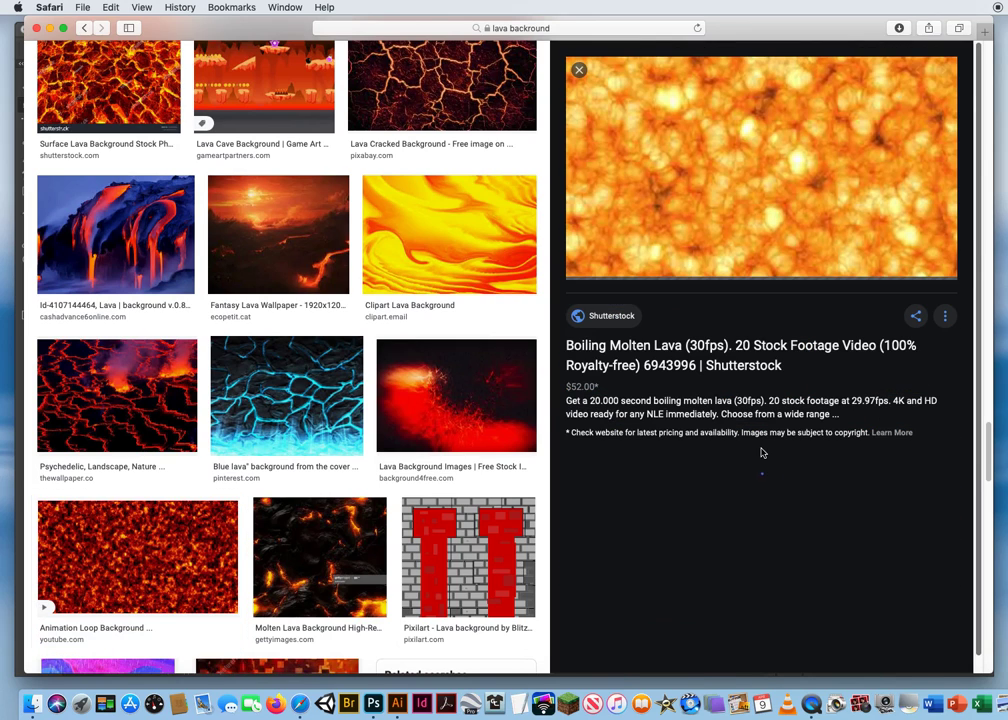
# - Open the Boiling Molten Lava image full size in a new tab and load it into Photoshop as 1.jpg
pyautogui.rightClick(706, 168)
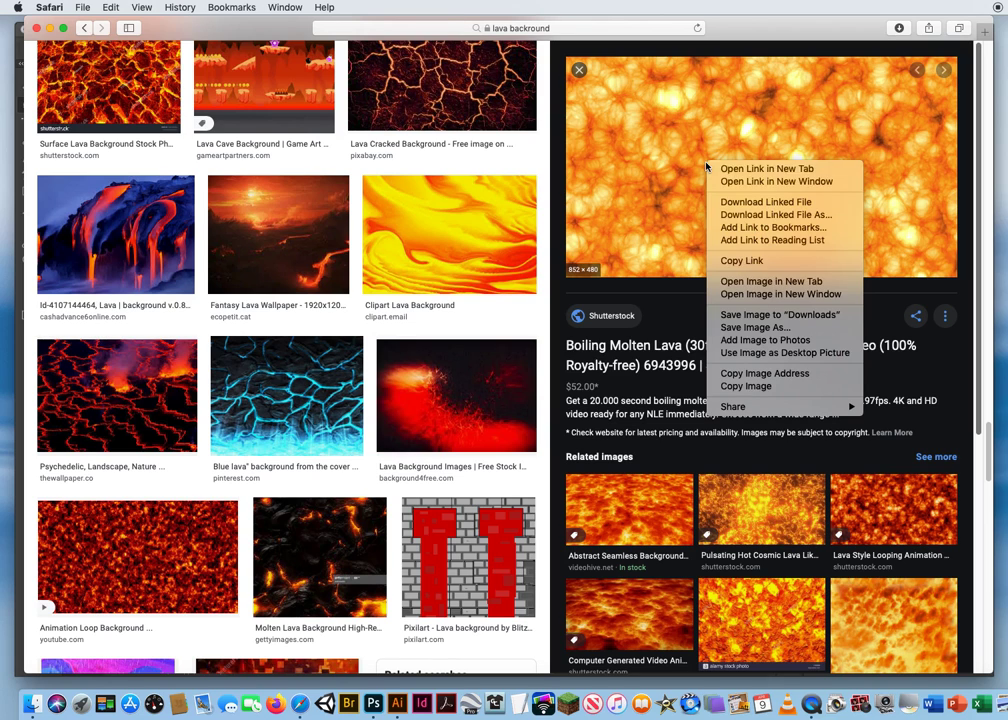
pyautogui.click(755, 279)
pyautogui.click(658, 50)
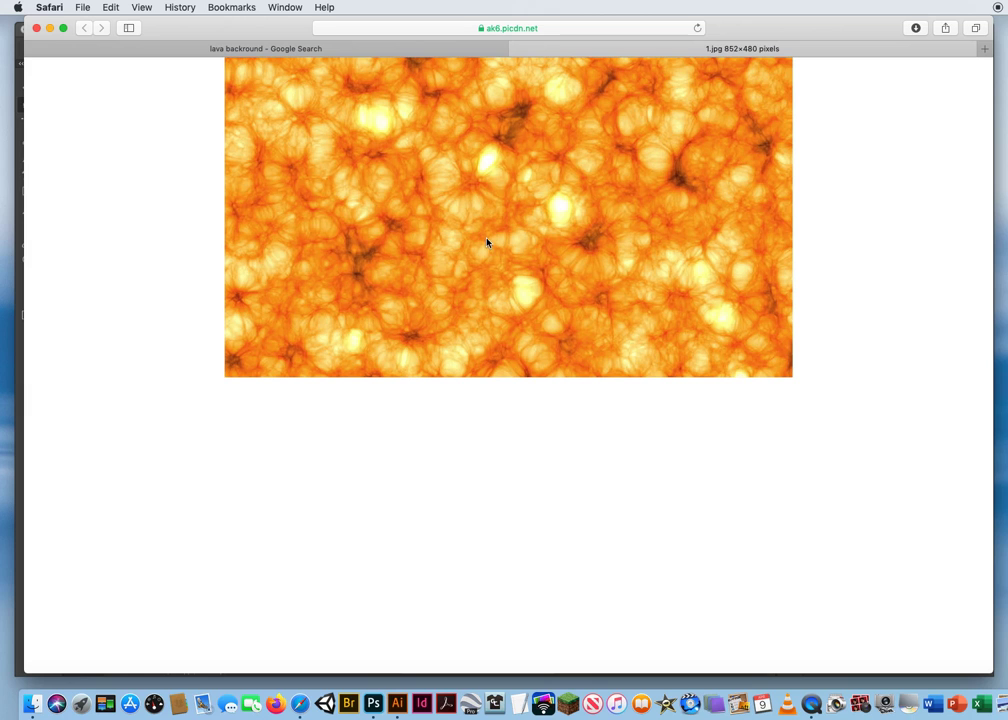
pyautogui.moveTo(478, 226); pyautogui.dragTo(373, 704)
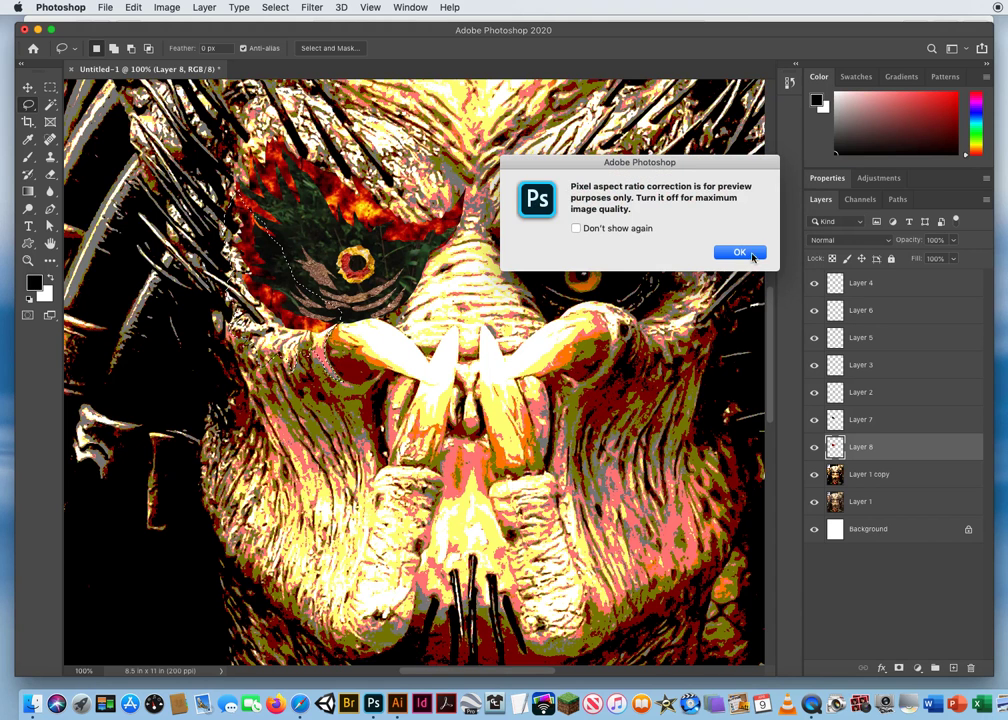
pyautogui.click(738, 253)
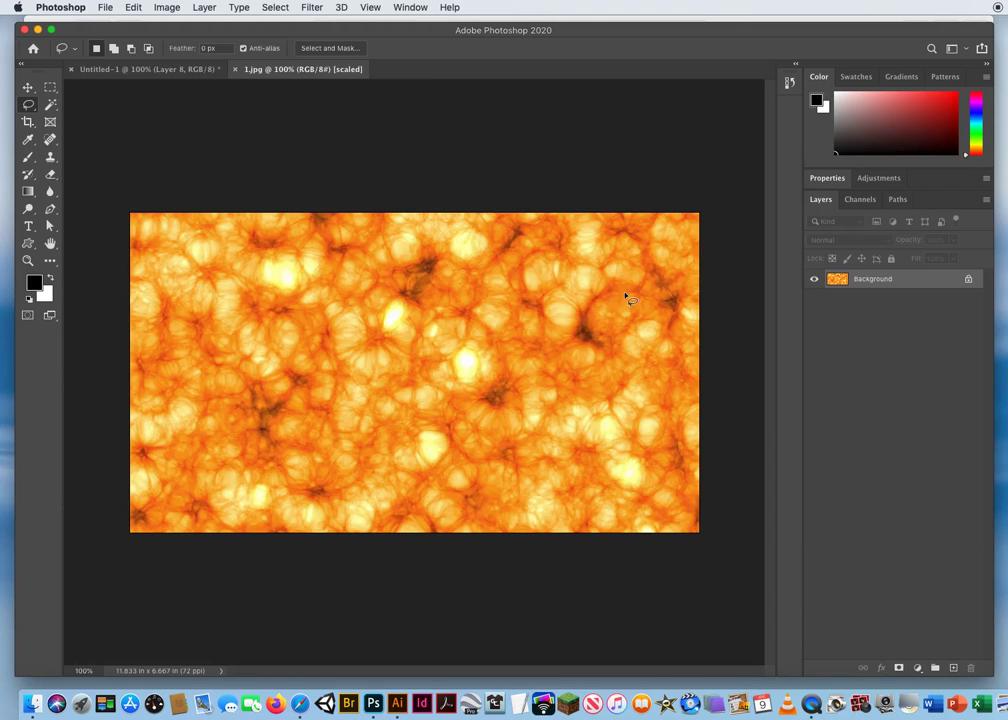
# - Transfer the jagged eye-rim selection outline from Untitled-1 onto the orange lava texture in 1.jpg
pyautogui.click(168, 70)
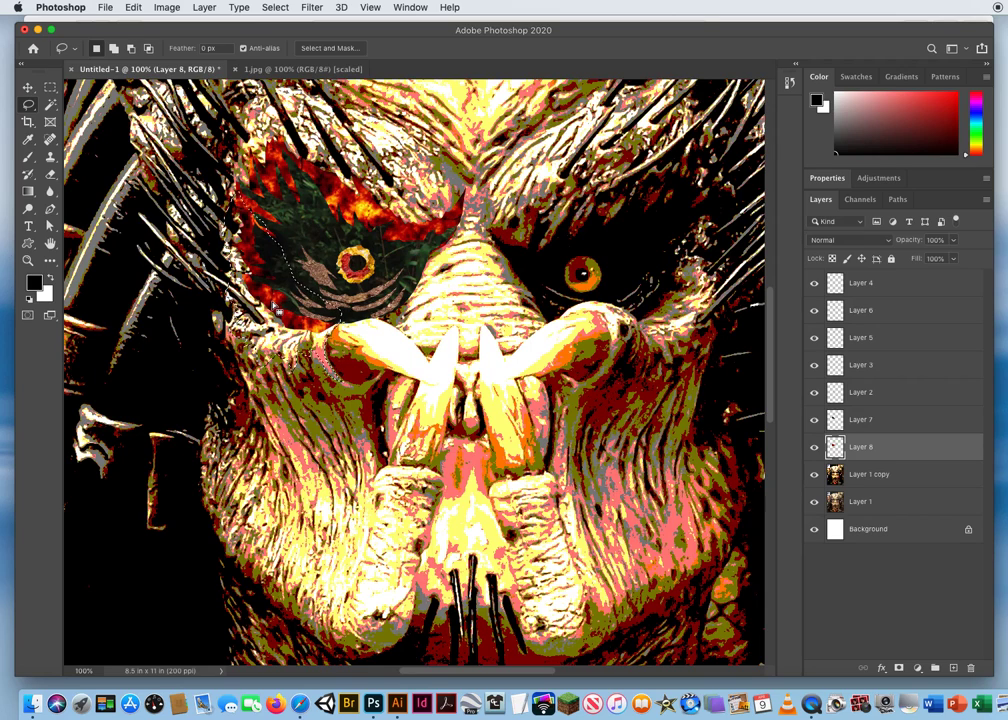
pyautogui.moveTo(275, 306)
pyautogui.mouseDown()
pyautogui.moveTo(245, 215)
pyautogui.moveTo(252, 112)
pyautogui.moveTo(290, 62)
pyautogui.moveTo(347, 155)
pyautogui.mouseUp()
pyautogui.moveTo(388, 318)
pyautogui.mouseDown()
pyautogui.moveTo(331, 398)
pyautogui.moveTo(366, 369)
pyautogui.moveTo(355, 358)
pyautogui.mouseUp()
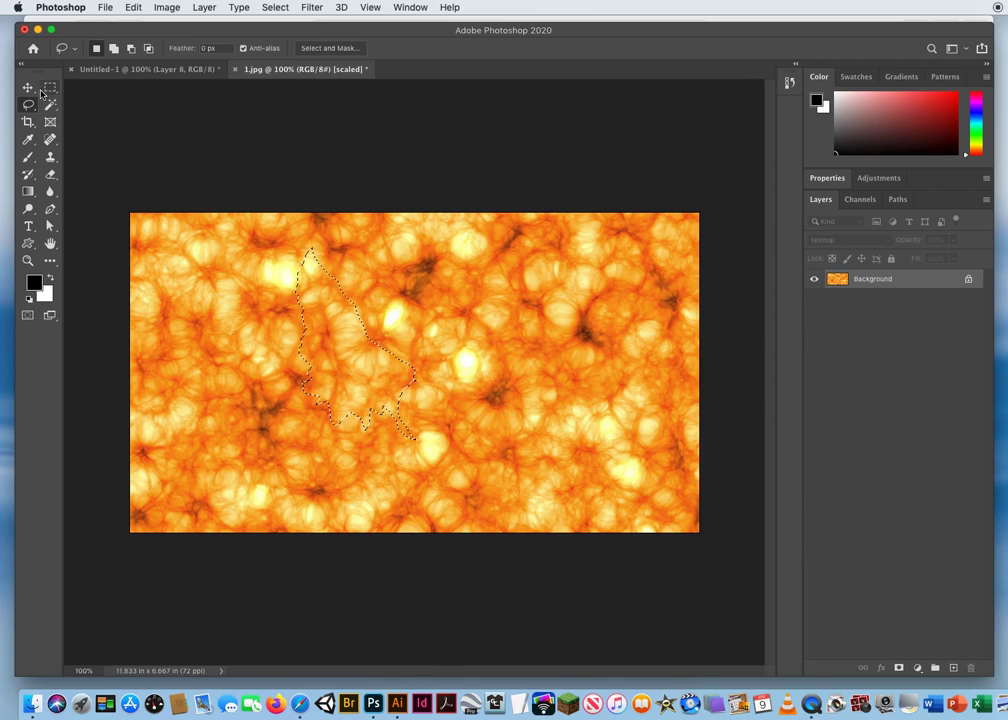
# - Move the selected orange lava piece into Untitled-1, order its layer below Layer 8, and align it along the left eye's outer rim
pyautogui.press('v')
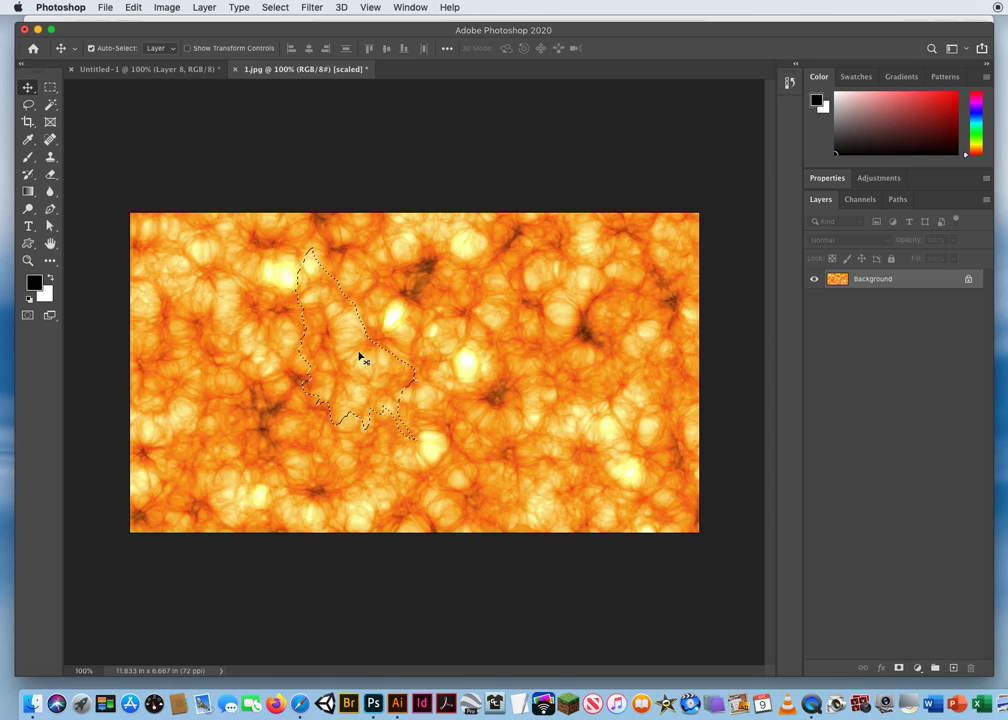
pyautogui.moveTo(358, 353)
pyautogui.mouseDown()
pyautogui.moveTo(227, 153)
pyautogui.moveTo(151, 62)
pyautogui.moveTo(194, 148)
pyautogui.mouseUp()
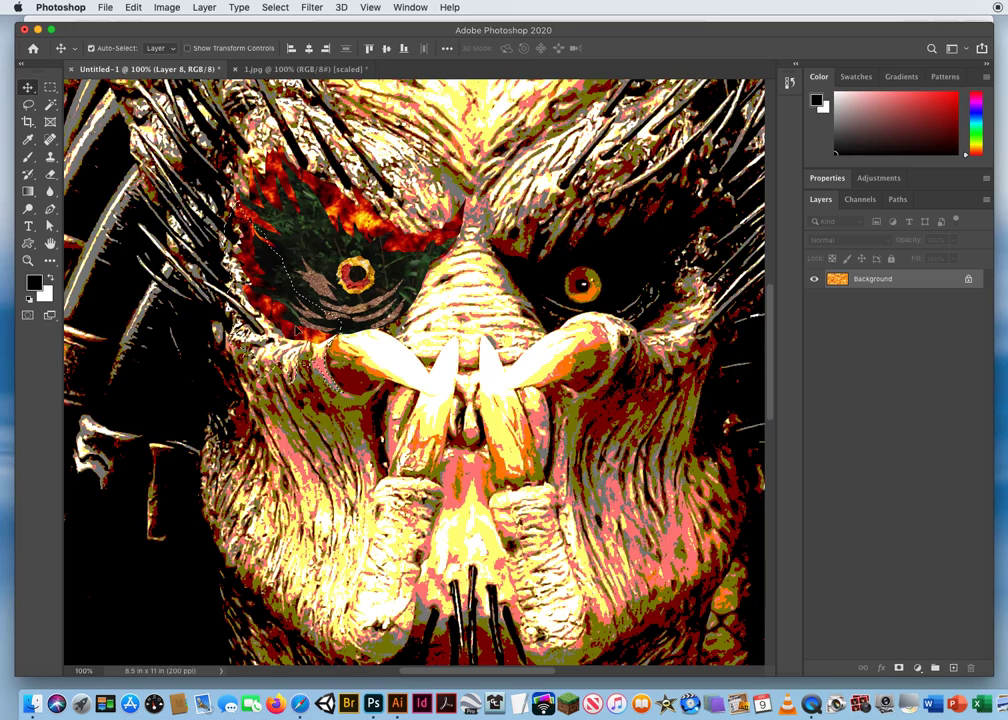
pyautogui.moveTo(295, 330); pyautogui.dragTo(297, 335)
pyautogui.moveTo(908, 454); pyautogui.dragTo(896, 488)
pyautogui.moveTo(275, 362)
pyautogui.mouseDown()
pyautogui.moveTo(252, 318)
pyautogui.moveTo(252, 348)
pyautogui.moveTo(262, 348)
pyautogui.mouseUp()
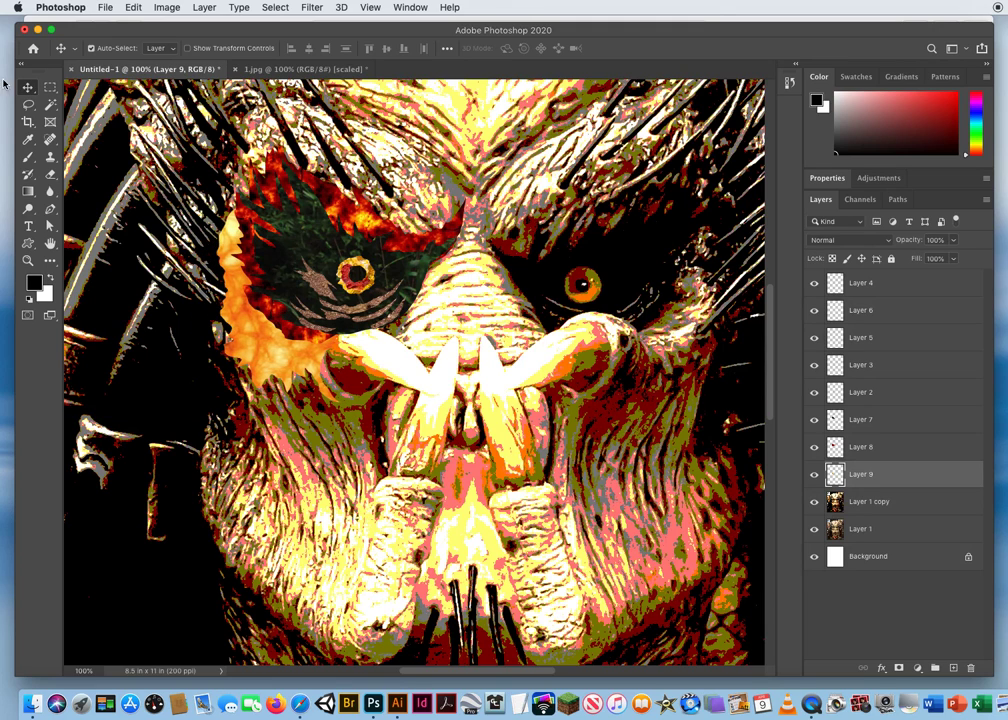
# - Lasso a jagged freehand area over the left cheek below the orange lava piece, curving around the base of the left tusk
pyautogui.click(28, 104)
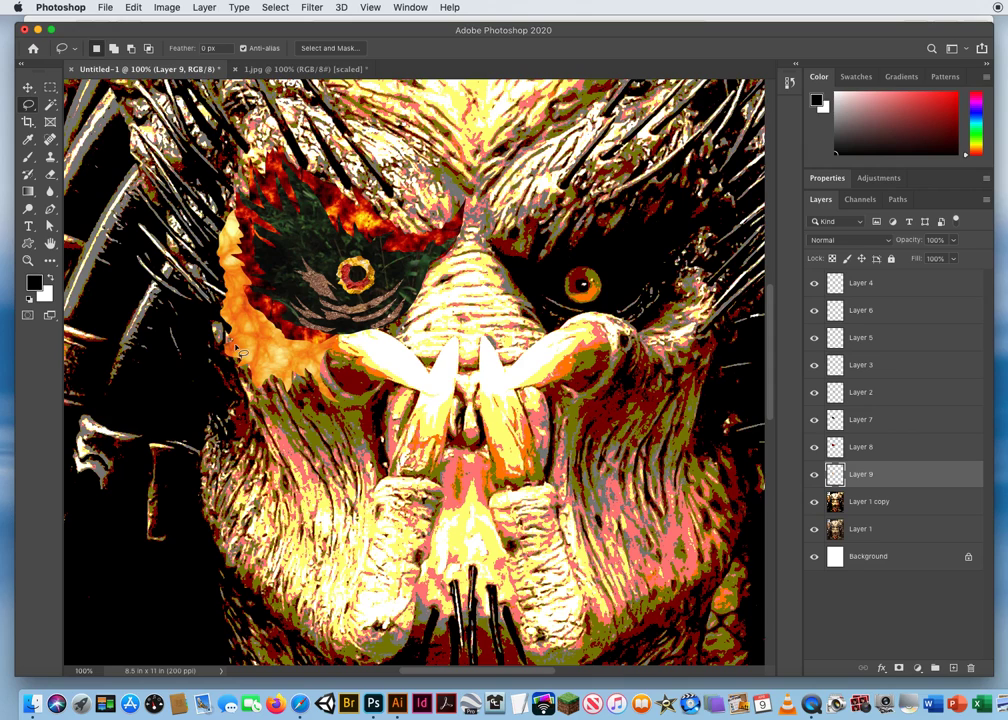
pyautogui.moveTo(243, 353)
pyautogui.mouseDown()
pyautogui.moveTo(244, 395)
pyautogui.moveTo(275, 447)
pyautogui.moveTo(256, 397)
pyautogui.moveTo(280, 421)
pyautogui.mouseUp()
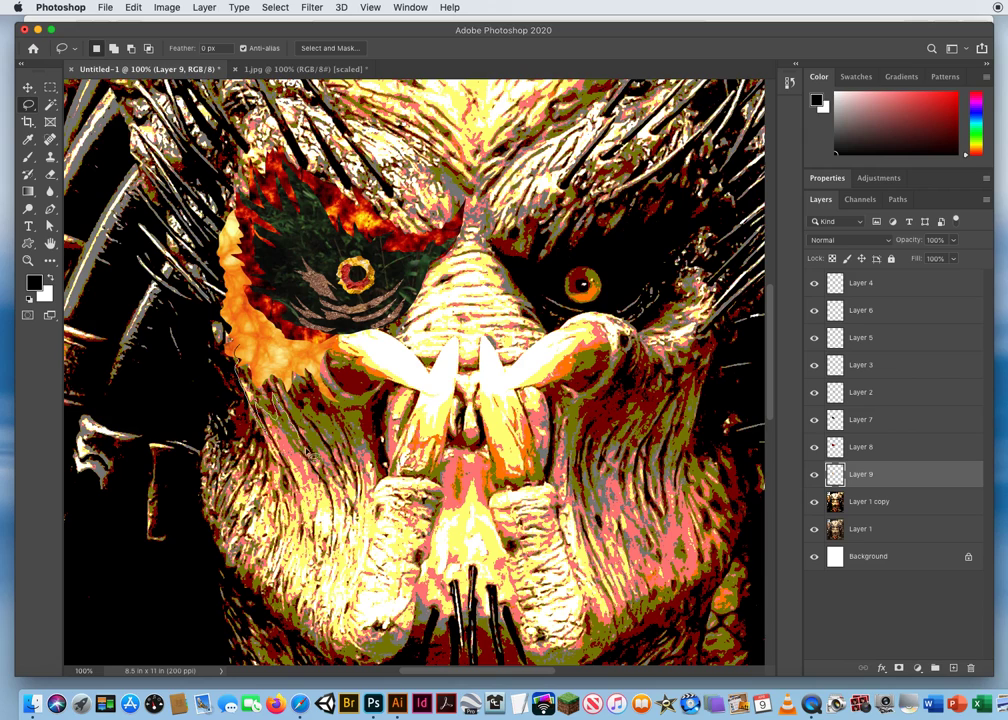
pyautogui.moveTo(298, 403); pyautogui.dragTo(344, 483)
pyautogui.moveTo(252, 340)
pyautogui.mouseDown()
pyautogui.moveTo(273, 366)
pyautogui.moveTo(270, 336)
pyautogui.mouseUp()
pyautogui.moveTo(362, 414)
pyautogui.mouseDown()
pyautogui.moveTo(388, 485)
pyautogui.moveTo(383, 452)
pyautogui.mouseUp()
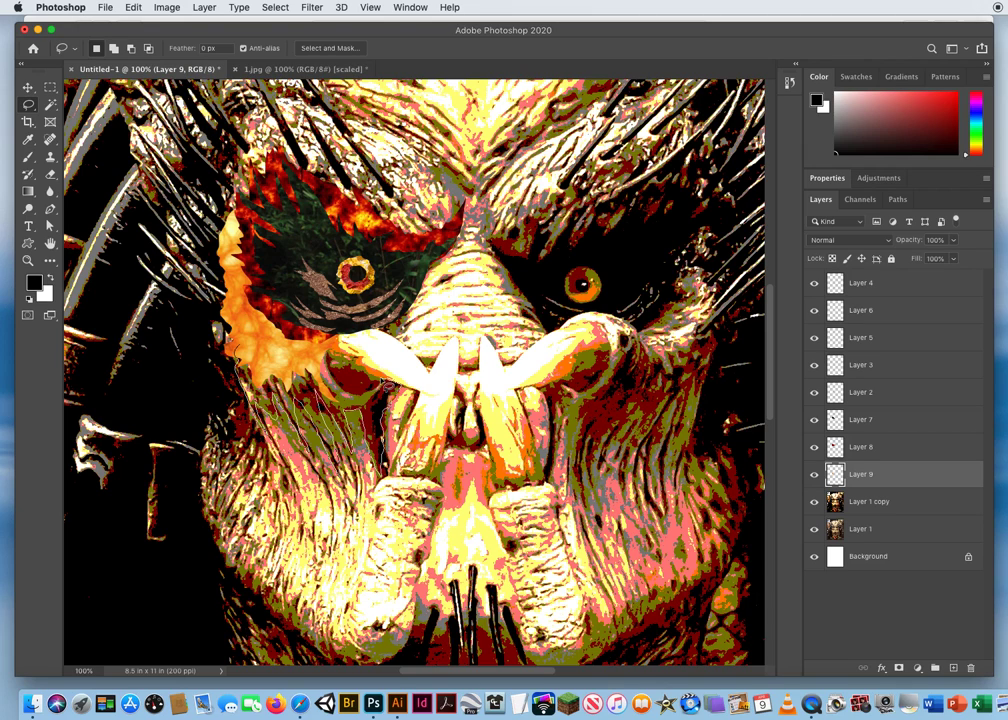
pyautogui.moveTo(383, 398); pyautogui.dragTo(348, 408)
pyautogui.moveTo(328, 353)
pyautogui.mouseDown()
pyautogui.moveTo(357, 399)
pyautogui.moveTo(385, 389)
pyautogui.moveTo(346, 361)
pyautogui.mouseUp()
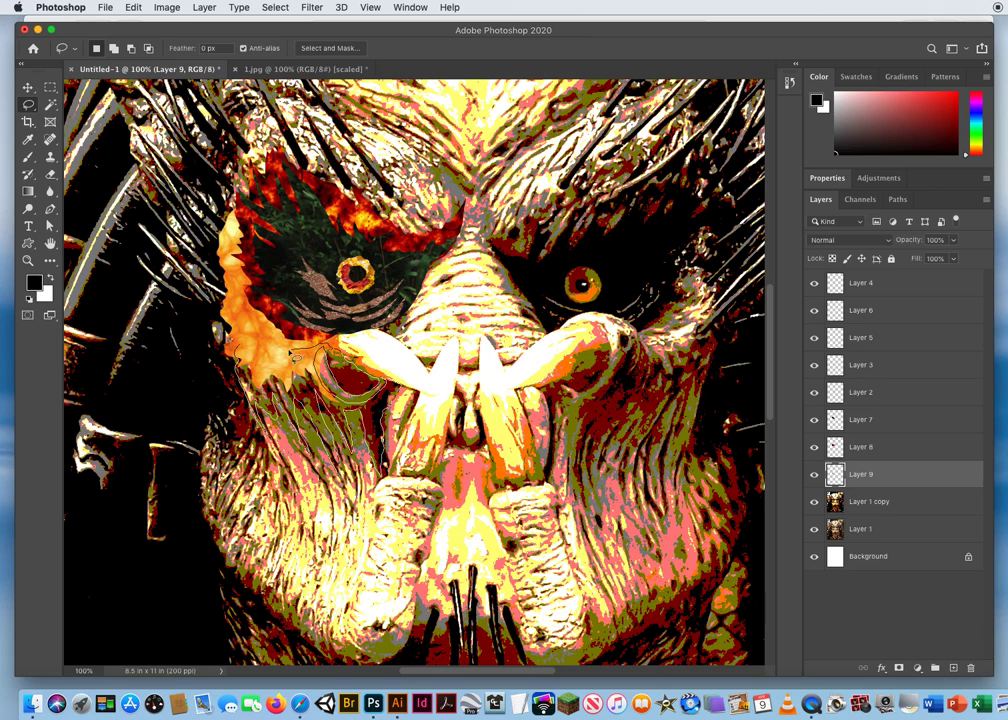
pyautogui.moveTo(248, 346); pyautogui.dragTo(247, 345)
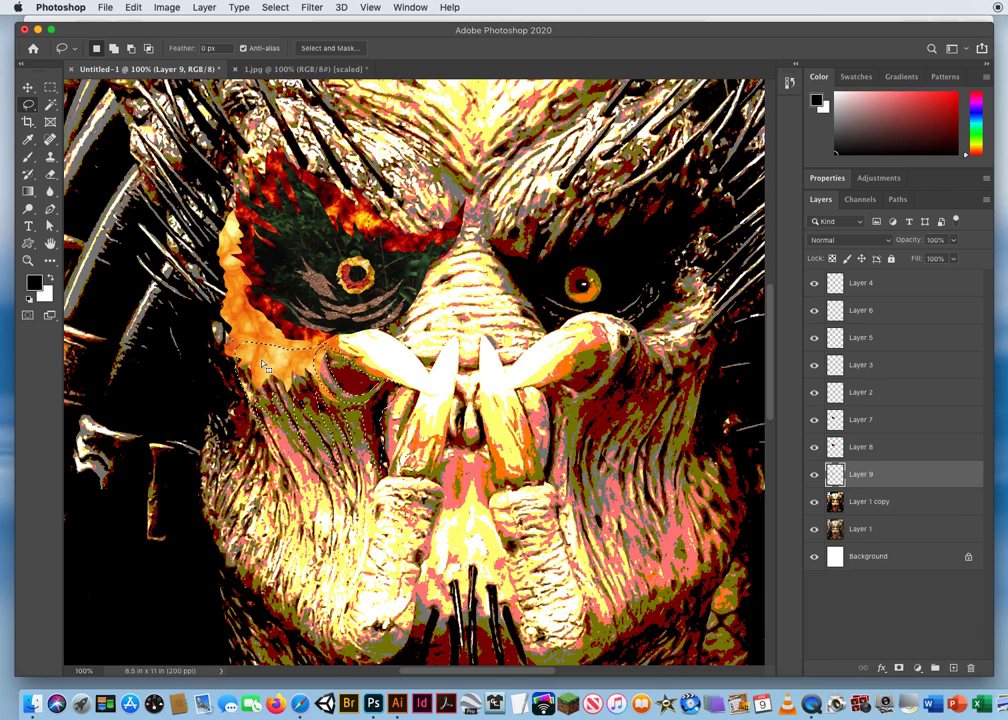
pyautogui.click(268, 69)
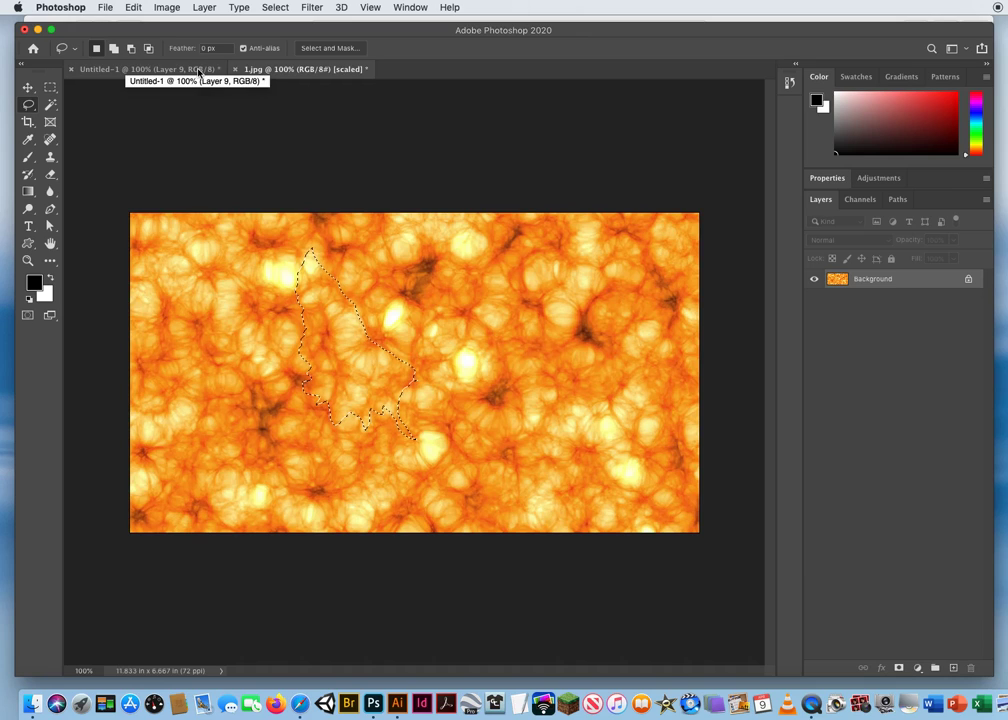
pyautogui.click(200, 70)
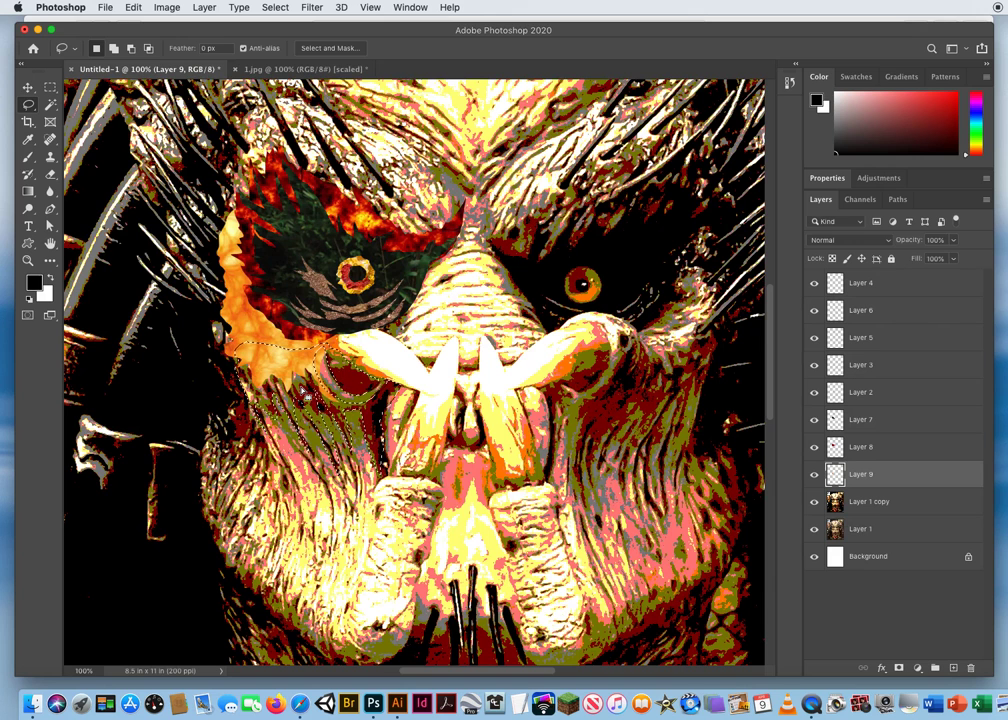
# - Switch to Safari's lava background results and preview the red Lava Animation Seamless Loop related image
pyautogui.click(299, 704)
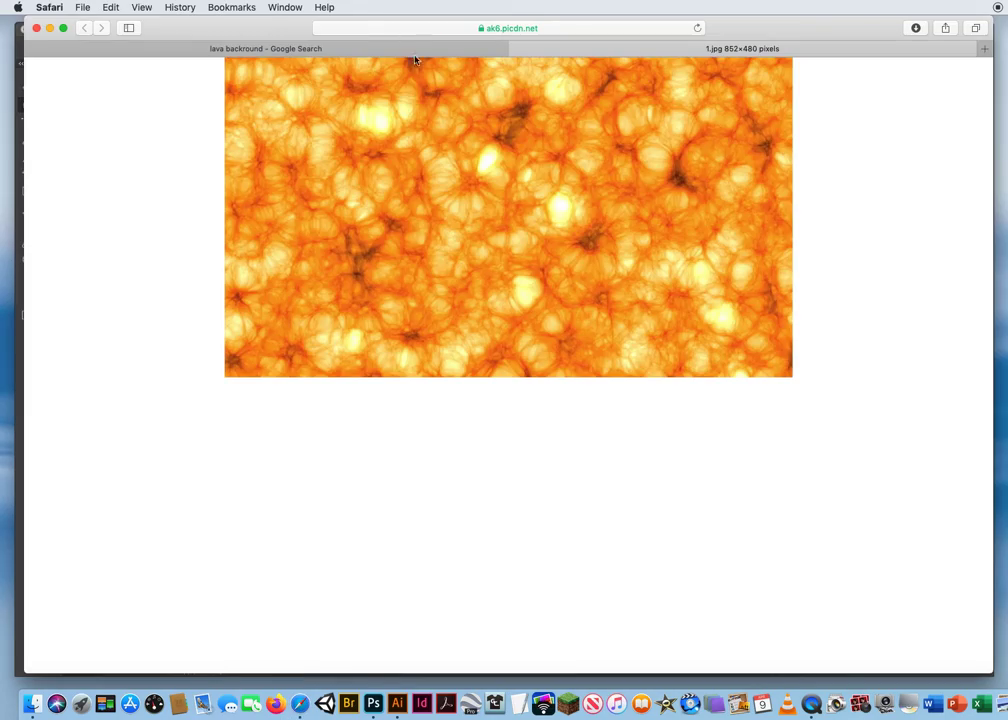
pyautogui.click(516, 48)
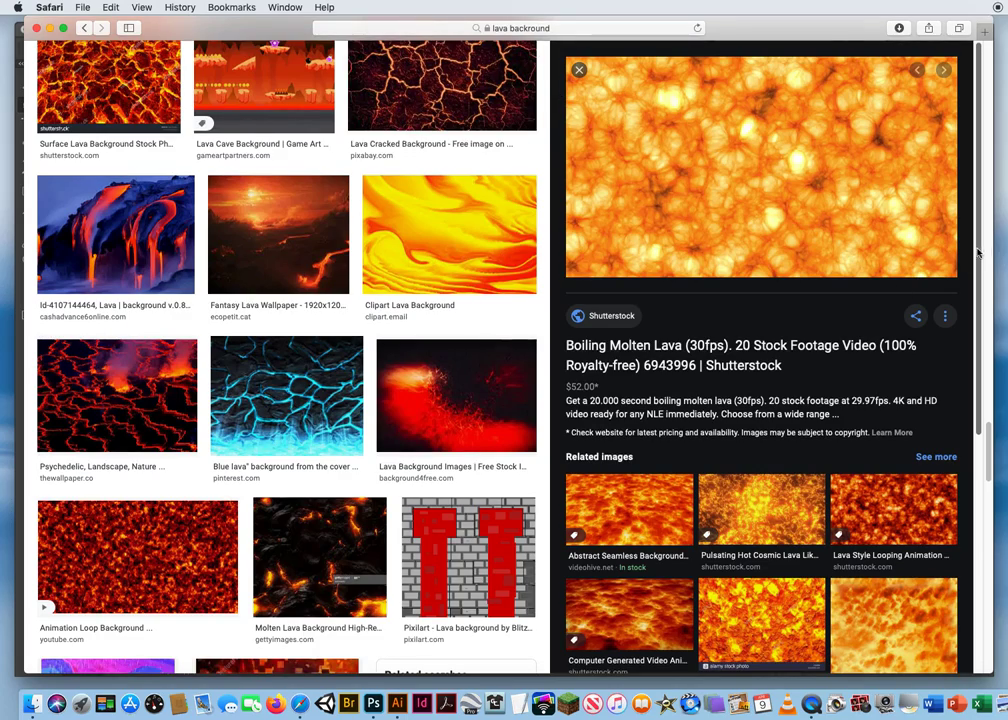
pyautogui.scroll(-6, 954, 373)
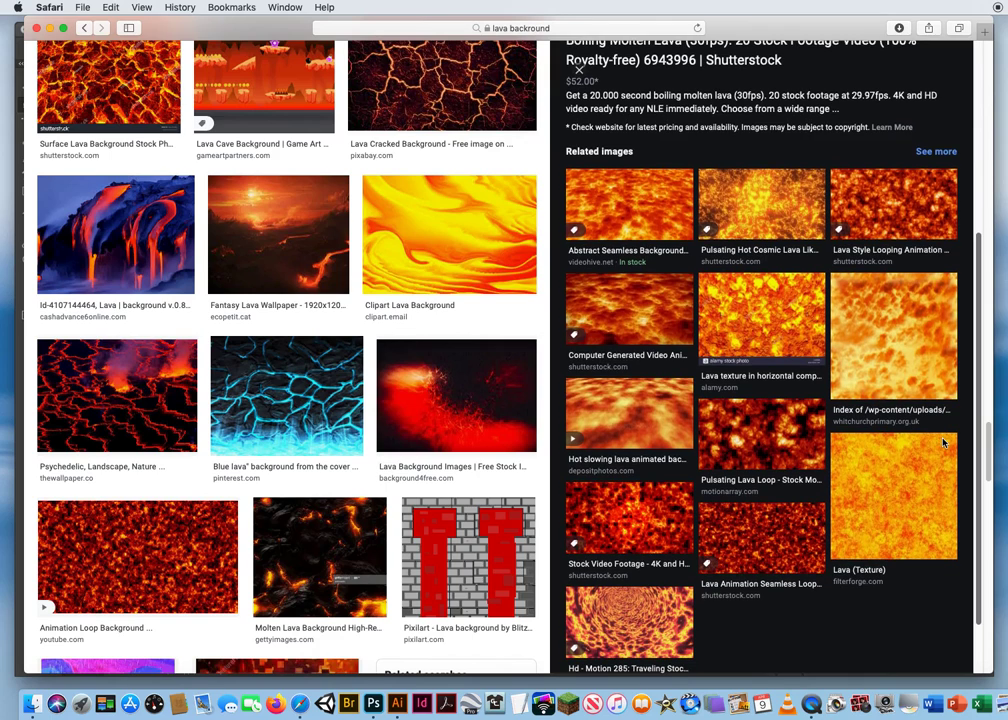
pyautogui.scroll(1, 942, 440)
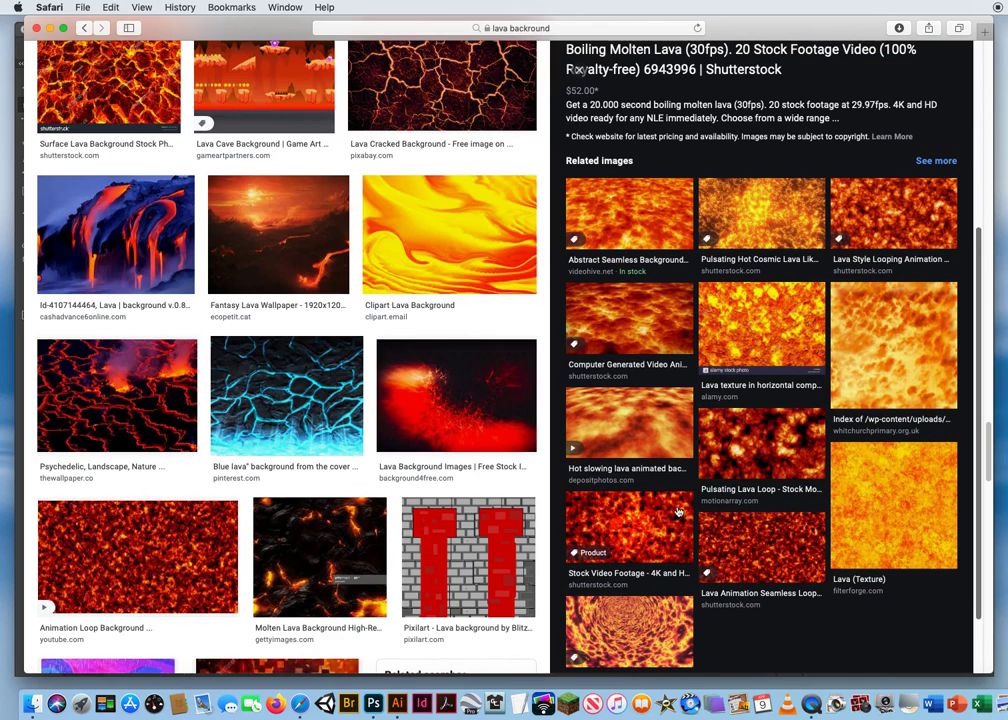
pyautogui.click(737, 539)
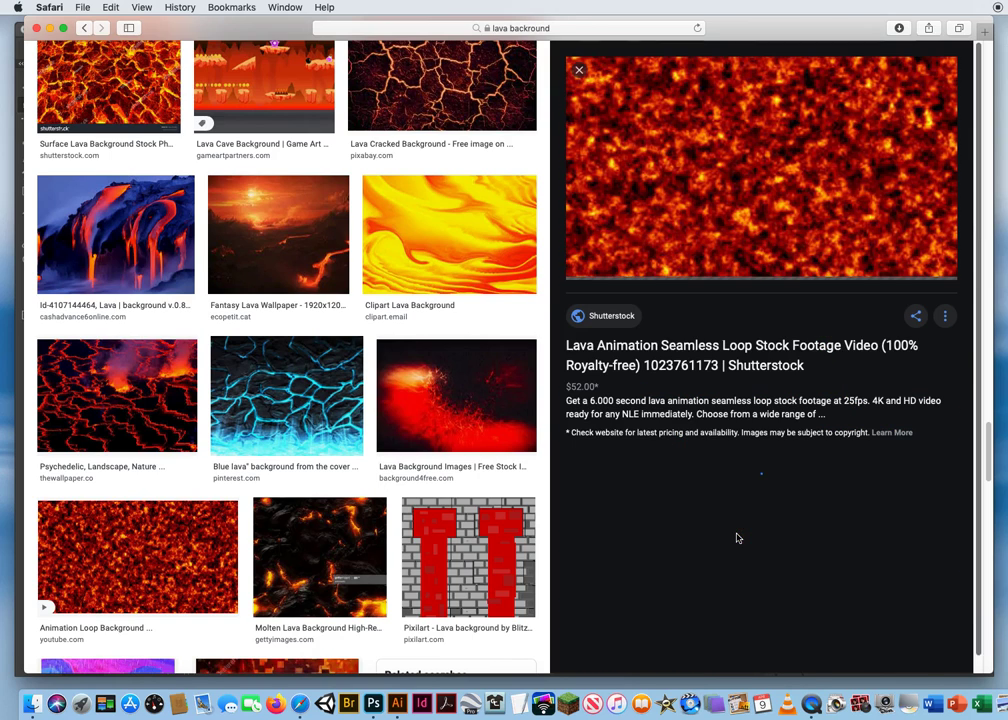
# - Open the full-size 852×480 red lava image in its own browser tab and transfer it into Photoshop as a separate document
pyautogui.rightClick(705, 177)
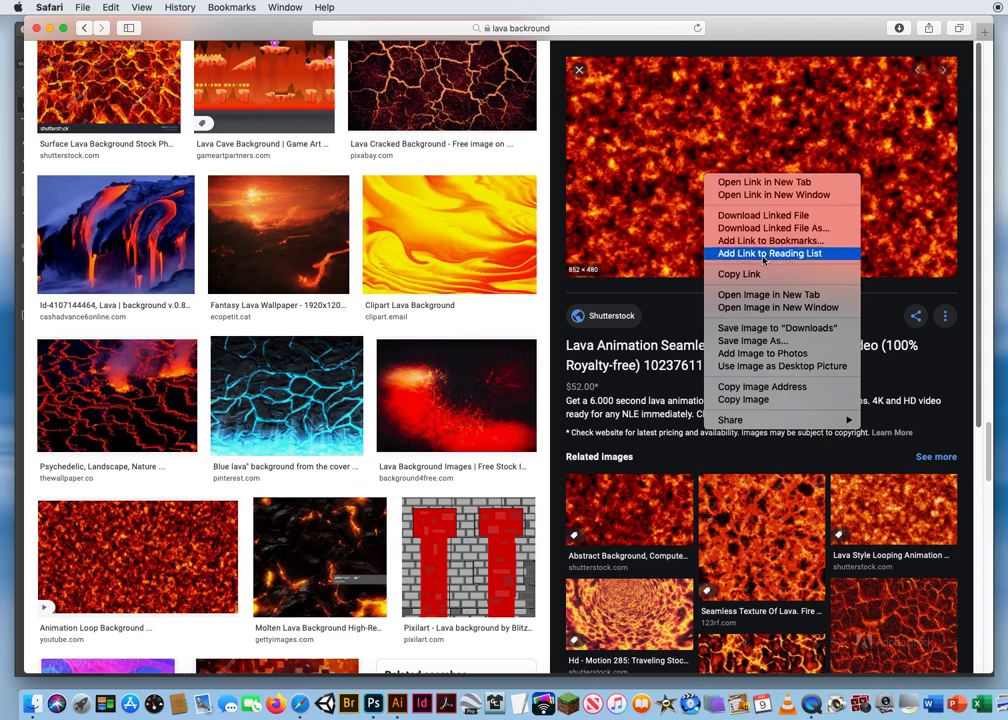
pyautogui.click(757, 297)
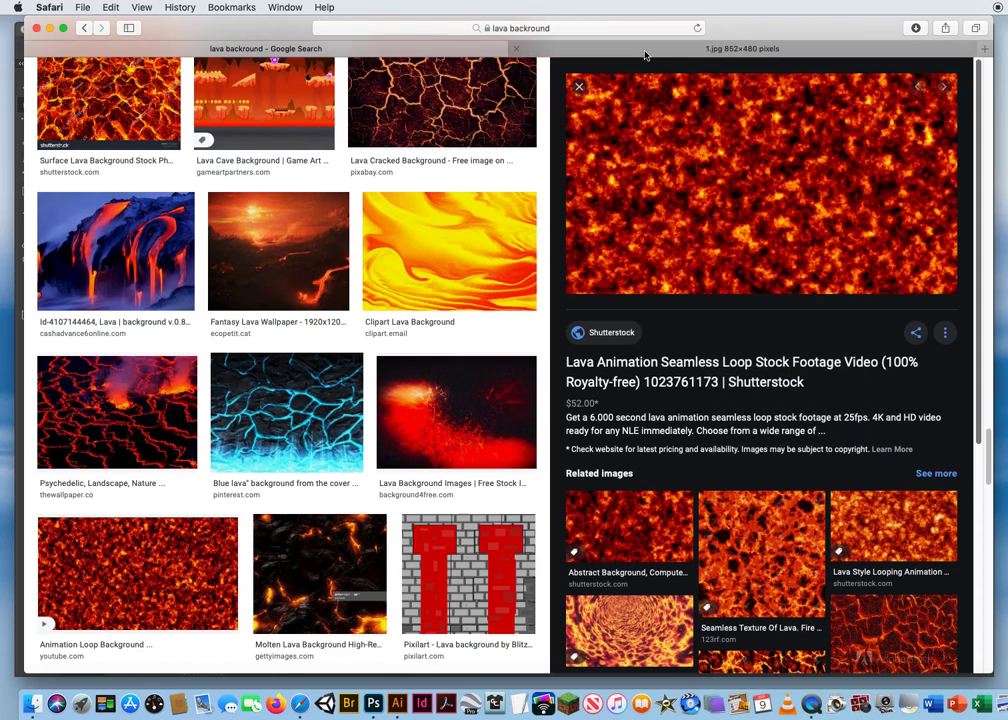
pyautogui.click(645, 54)
pyautogui.moveTo(504, 210); pyautogui.dragTo(382, 693)
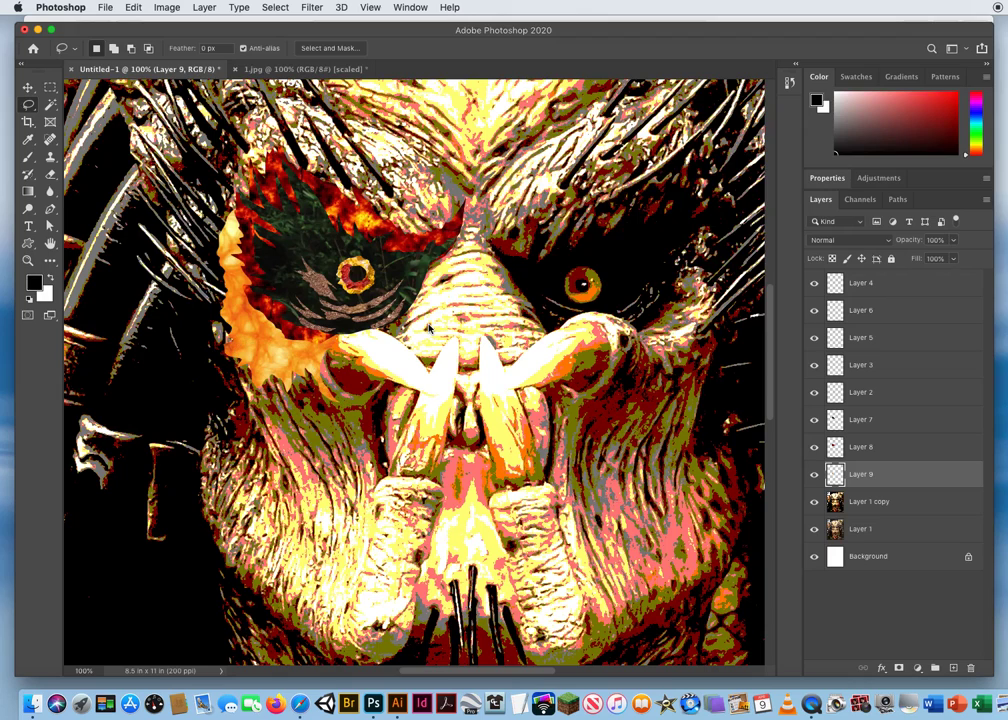
pyautogui.press('Return')
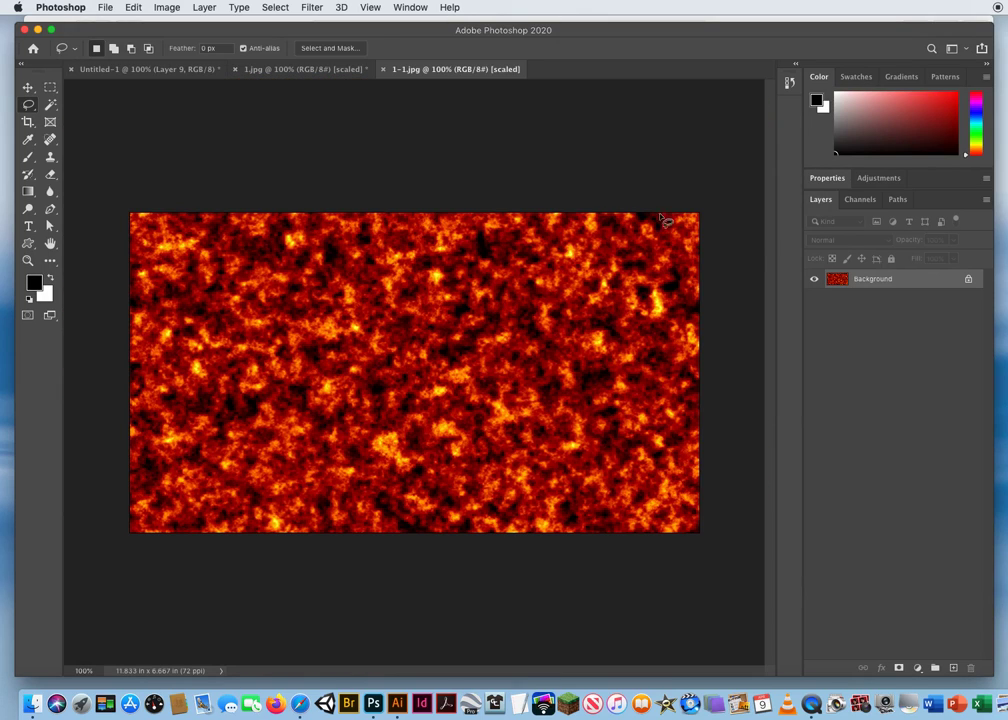
# - Transfer the jagged left-cheek selection outline from Untitled-1 onto the red lava texture in 1-1.jpg
pyautogui.click(197, 70)
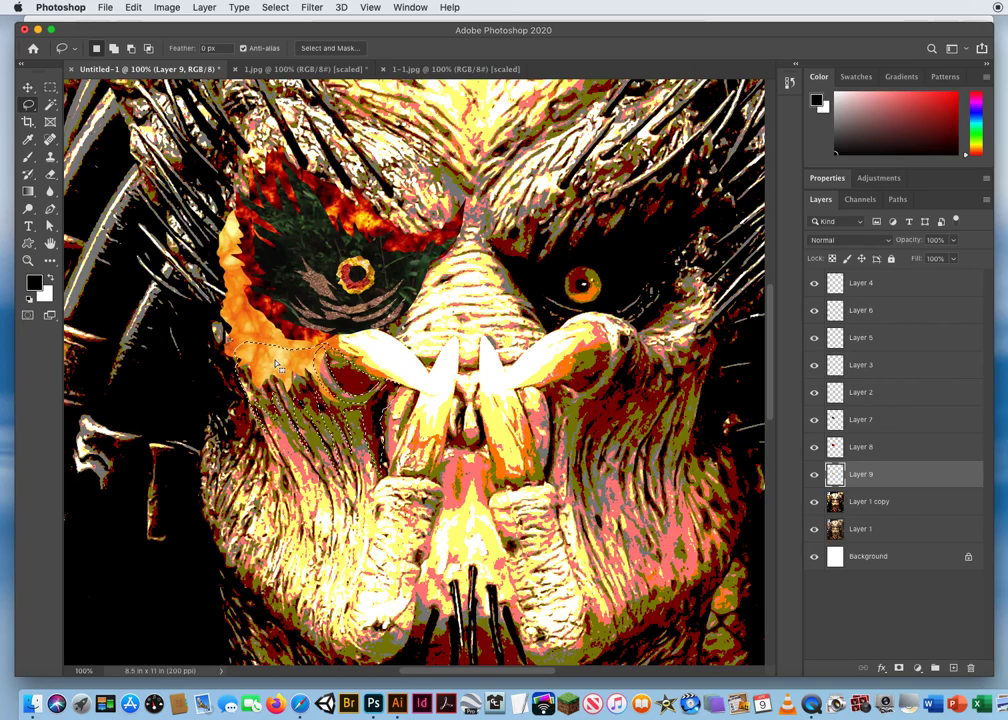
pyautogui.moveTo(255, 330)
pyautogui.mouseDown()
pyautogui.moveTo(295, 310)
pyautogui.moveTo(380, 118)
pyautogui.mouseUp()
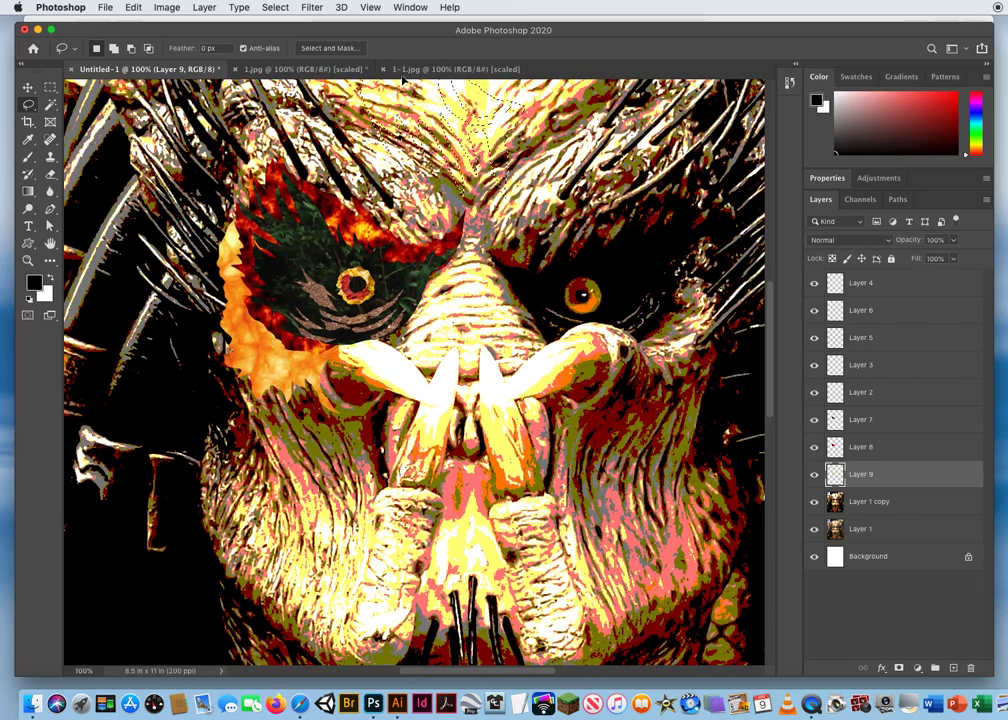
pyautogui.click(407, 70)
pyautogui.moveTo(508, 344); pyautogui.dragTo(520, 352)
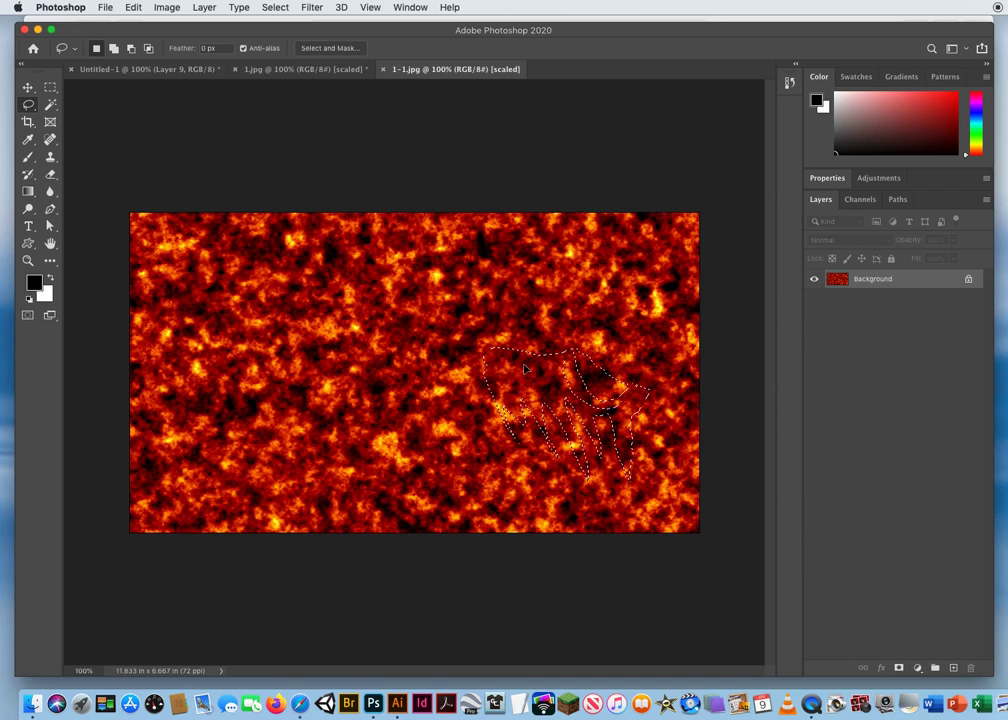
# - Move the selected red lava piece into Untitled-1, align it on the left cheek, and order its layer below Layer 9
pyautogui.click(28, 88)
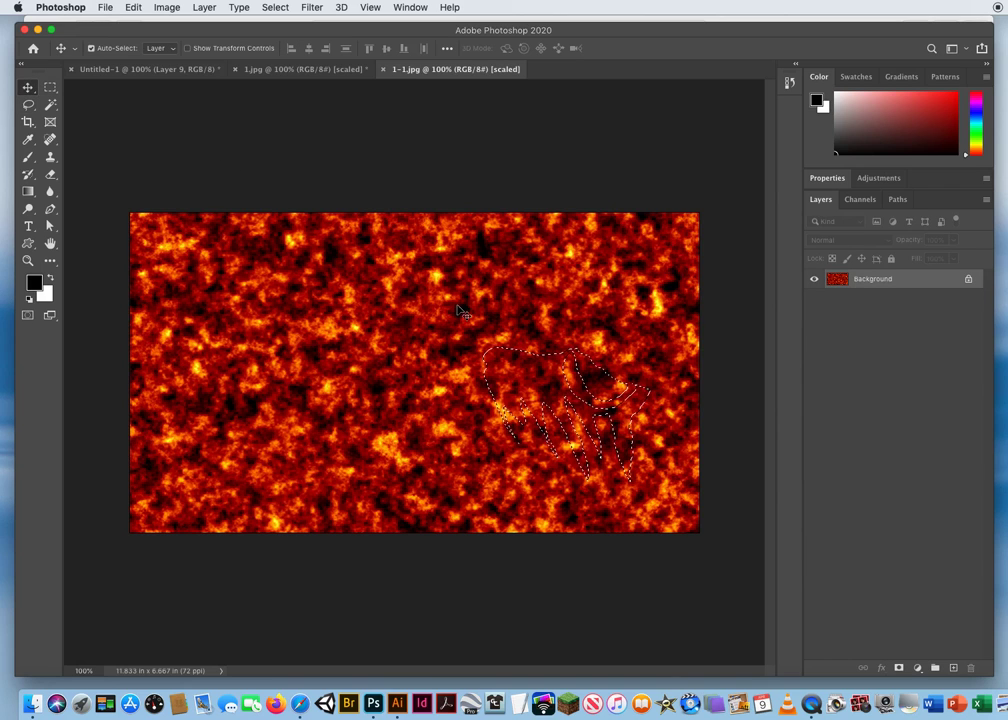
pyautogui.moveTo(524, 374); pyautogui.dragTo(191, 72)
pyautogui.moveTo(289, 389); pyautogui.dragTo(281, 380)
pyautogui.moveTo(897, 478); pyautogui.dragTo(885, 504)
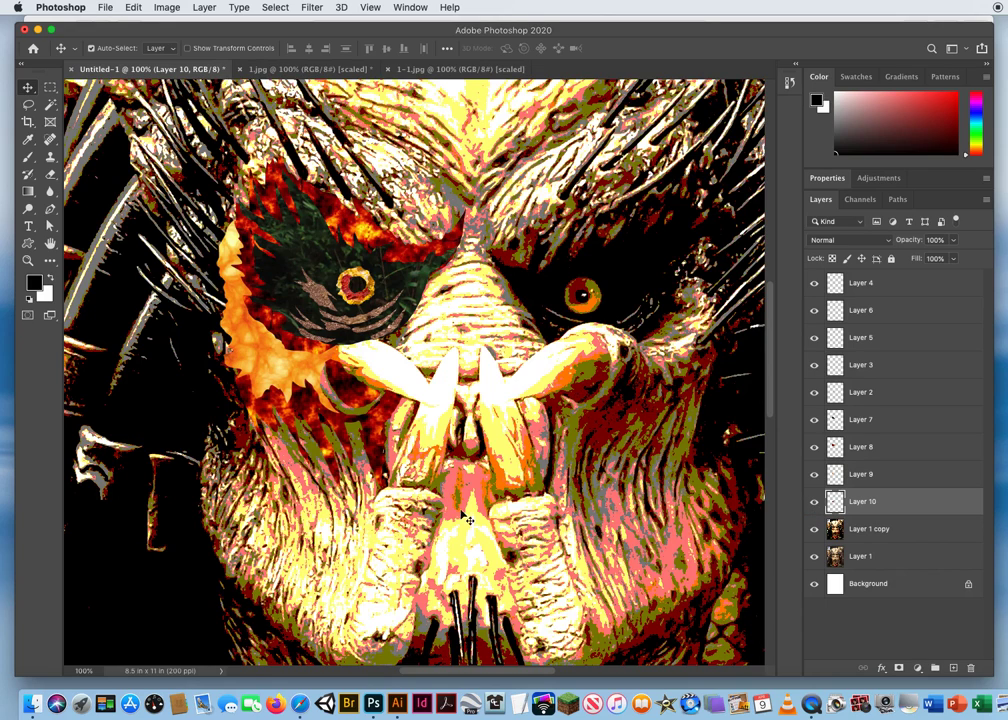
# - Lasso a larger area over the left cheek enclosing the red lava piece, with jagged points extending below it
pyautogui.click(28, 104)
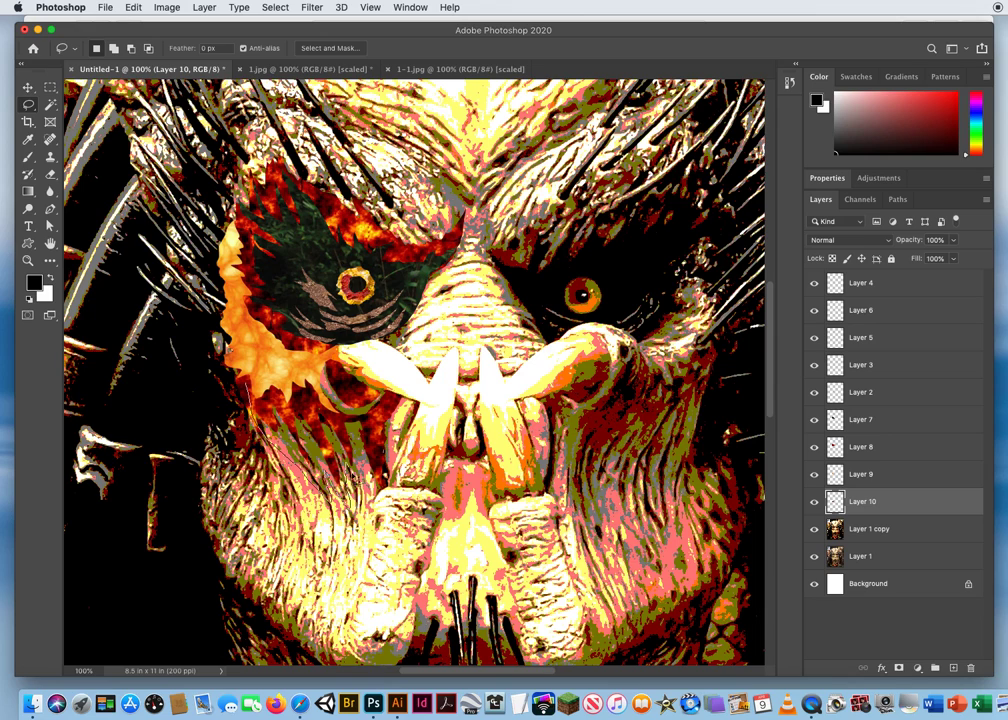
pyautogui.moveTo(376, 510)
pyautogui.mouseDown()
pyautogui.moveTo(396, 400)
pyautogui.moveTo(300, 360)
pyautogui.moveTo(255, 378)
pyautogui.moveTo(280, 430)
pyautogui.moveTo(338, 497)
pyautogui.mouseUp()
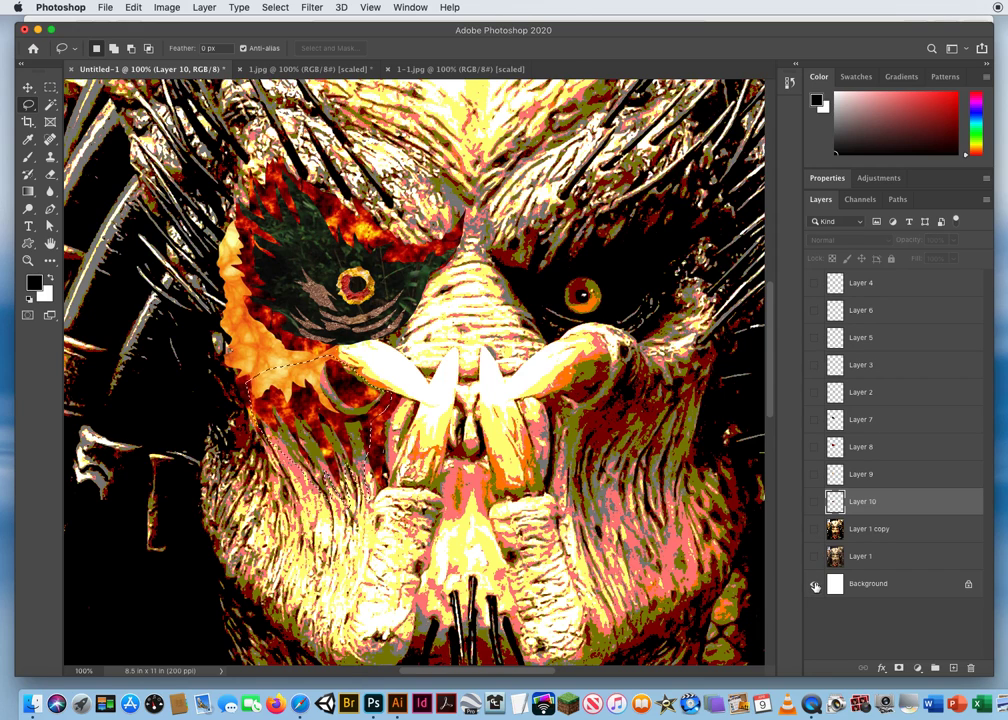
pyautogui.keyDown('alt'); pyautogui.click(815, 584); pyautogui.keyUp('alt')
pyautogui.keyDown('alt'); pyautogui.click(815, 585); pyautogui.keyUp('alt')
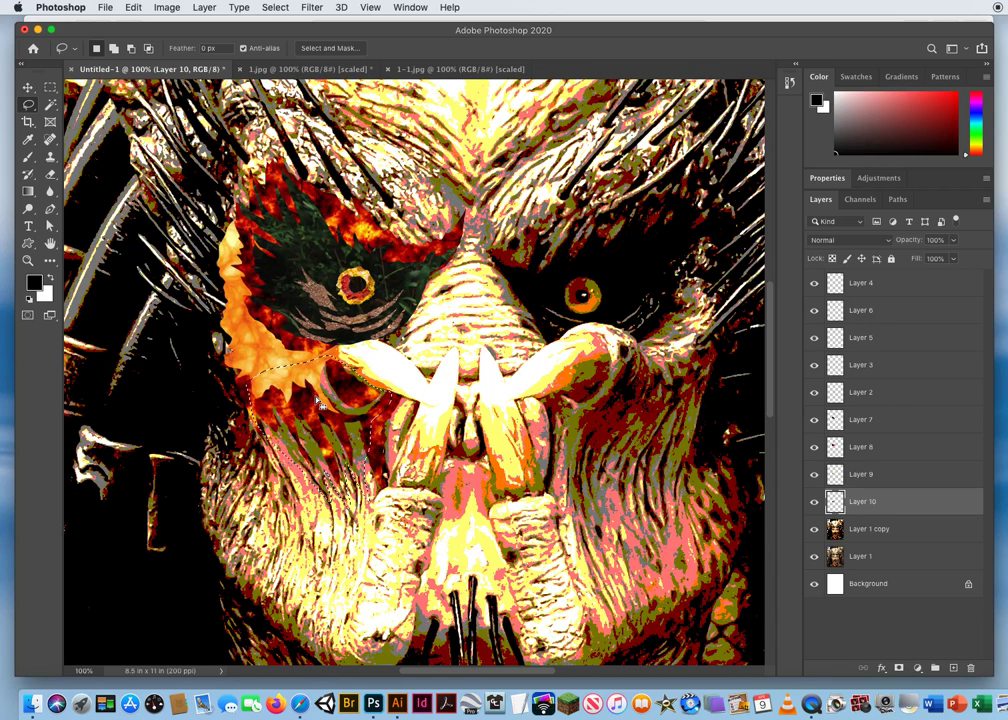
# - Transfer the larger left-cheek selection outline from Untitled-1 onto the orange lava texture in 1.jpg
pyautogui.click(310, 69)
pyautogui.moveTo(310, 250)
pyautogui.mouseDown()
pyautogui.moveTo(421, 425)
pyautogui.moveTo(418, 392)
pyautogui.mouseUp()
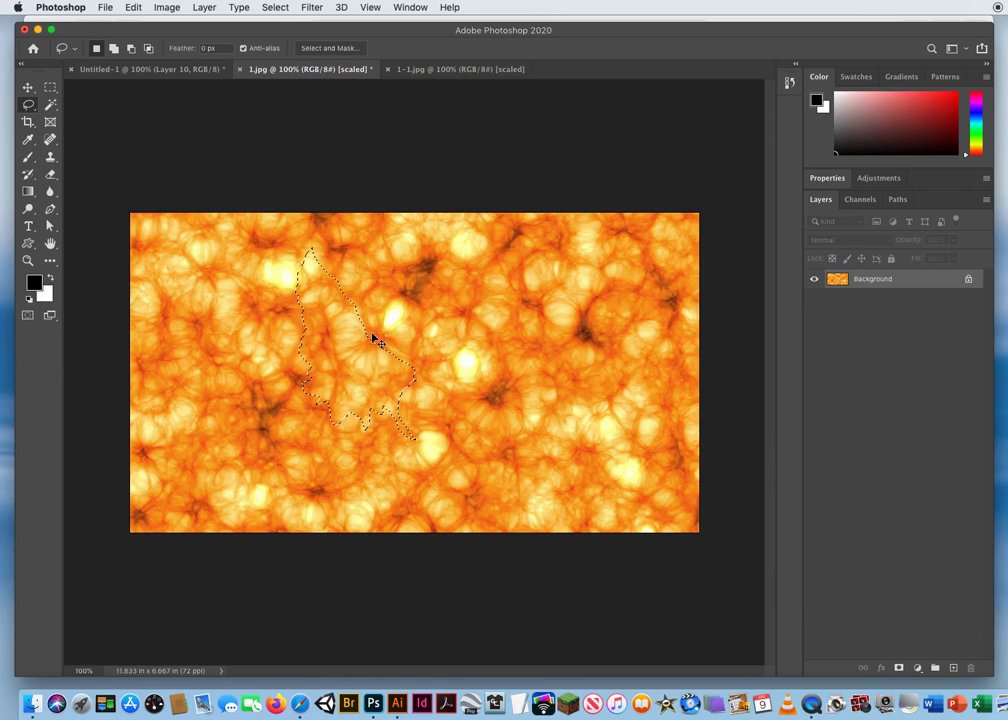
pyautogui.click(192, 72)
pyautogui.moveTo(311, 392); pyautogui.dragTo(318, 70)
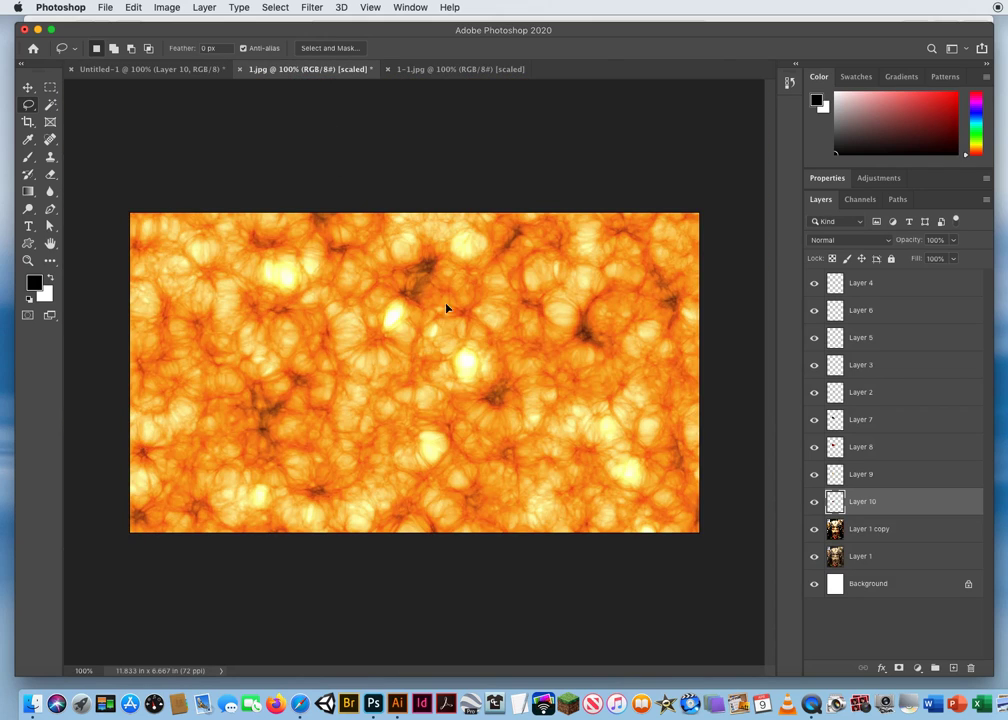
pyautogui.moveTo(551, 373)
pyautogui.mouseDown()
pyautogui.moveTo(549, 338)
pyautogui.moveTo(516, 325)
pyautogui.moveTo(264, 395)
pyautogui.mouseUp()
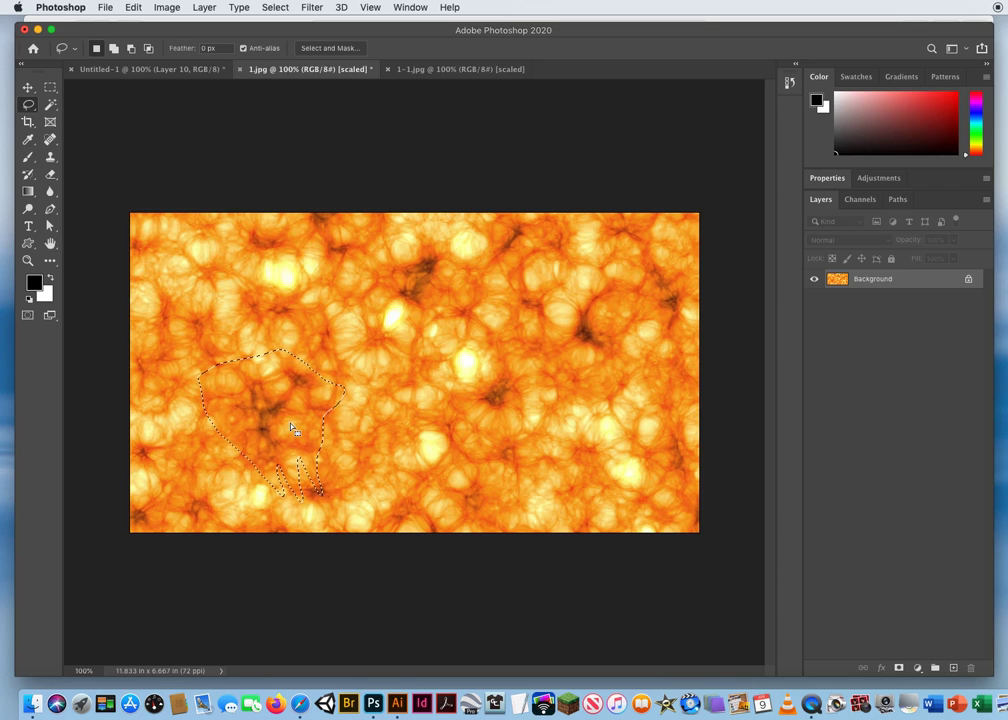
# - Move the selected orange lava piece into Untitled-1, align it under the red cheek piece, and order its layer below Layer 10
pyautogui.click(28, 88)
pyautogui.moveTo(277, 421)
pyautogui.mouseDown()
pyautogui.moveTo(250, 233)
pyautogui.moveTo(201, 70)
pyautogui.mouseUp()
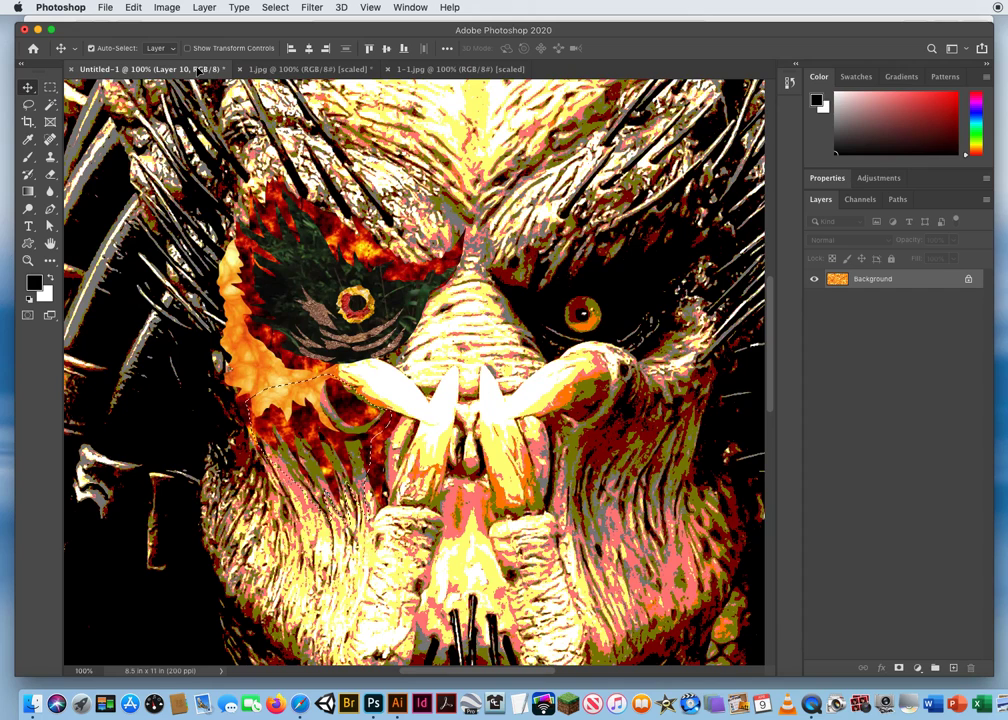
pyautogui.moveTo(322, 455)
pyautogui.mouseDown()
pyautogui.moveTo(326, 435)
pyautogui.moveTo(319, 440)
pyautogui.moveTo(330, 445)
pyautogui.mouseUp()
pyautogui.moveTo(892, 505); pyautogui.dragTo(875, 543)
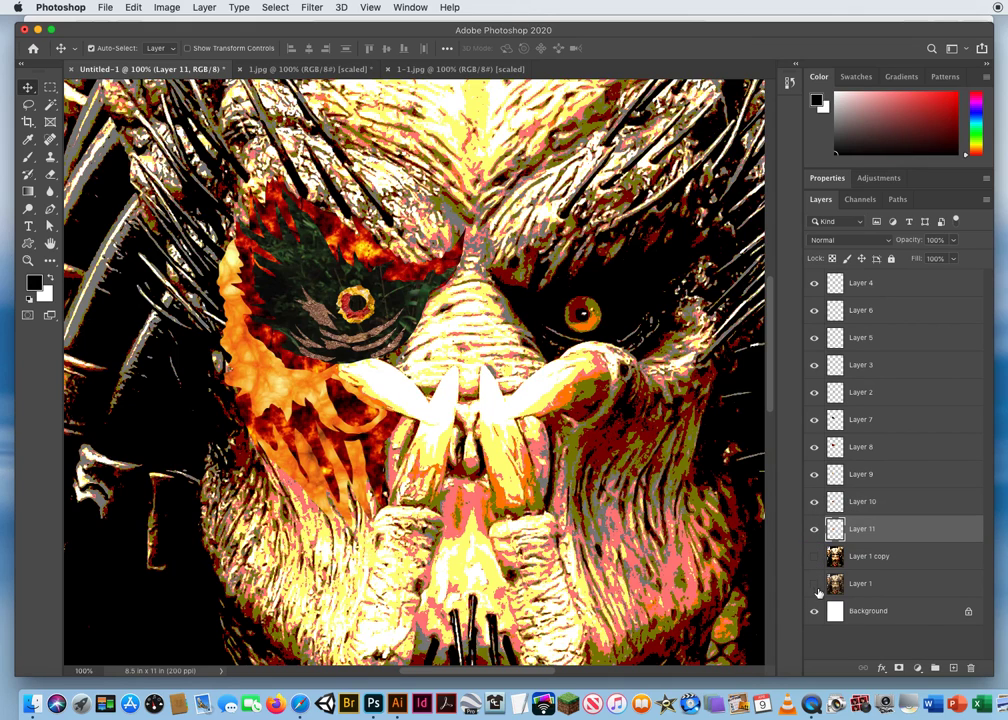
# - With the two face photo layers temporarily hidden, adjust Layer 11's Hue/Saturation to Hue +21, Saturation +21 and Lightness -45
pyautogui.click(814, 585)
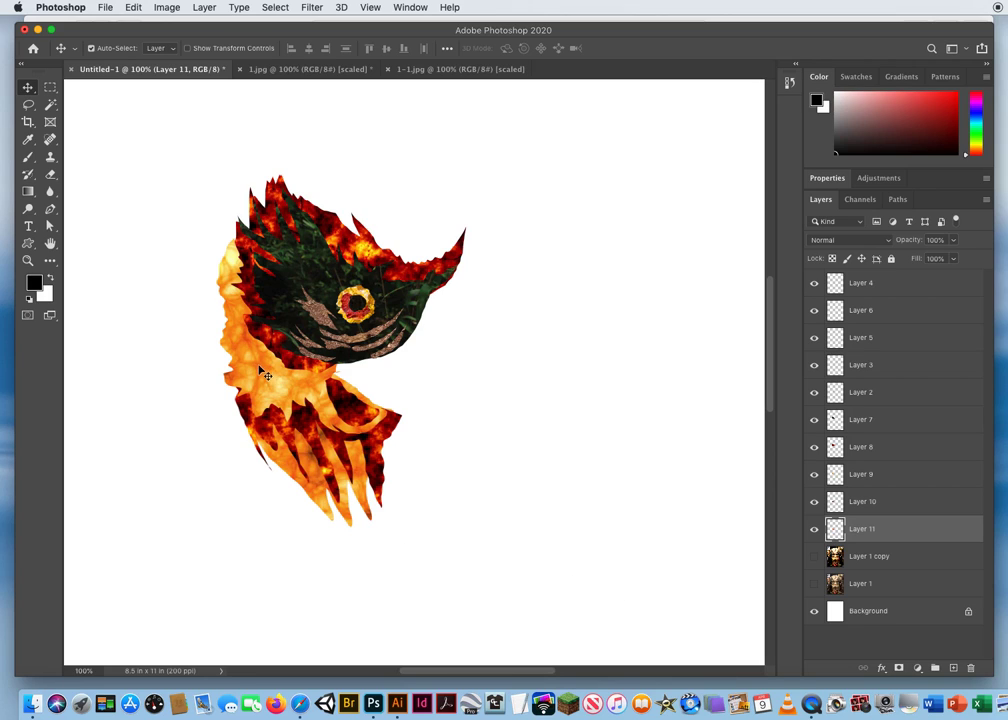
pyautogui.click(166, 8)
pyautogui.moveTo(171, 47)
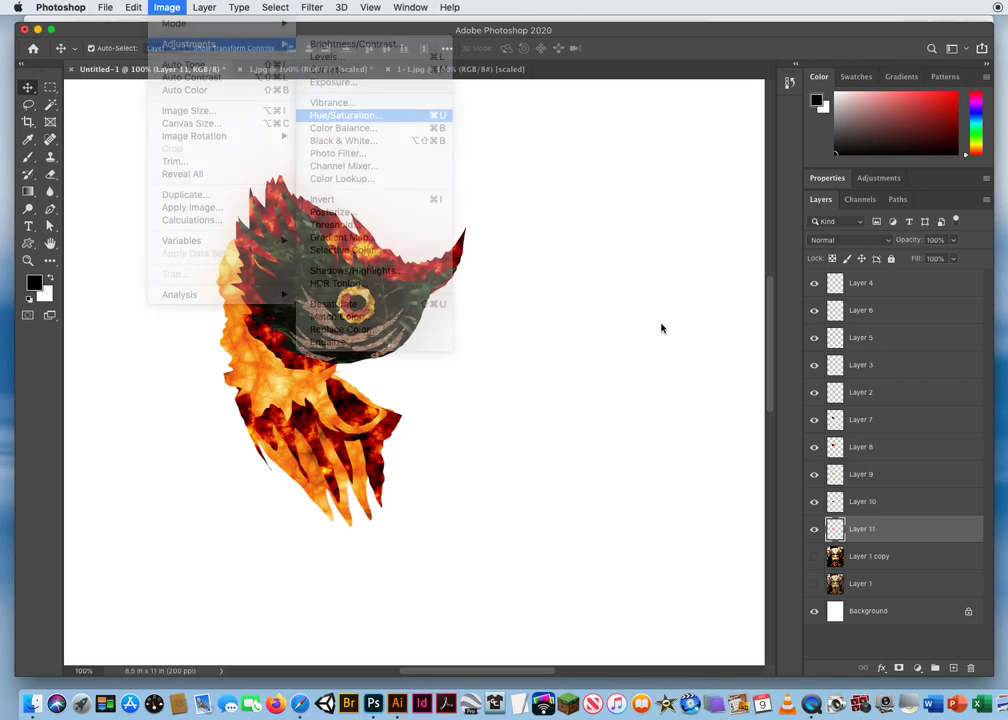
pyautogui.press('super+u')
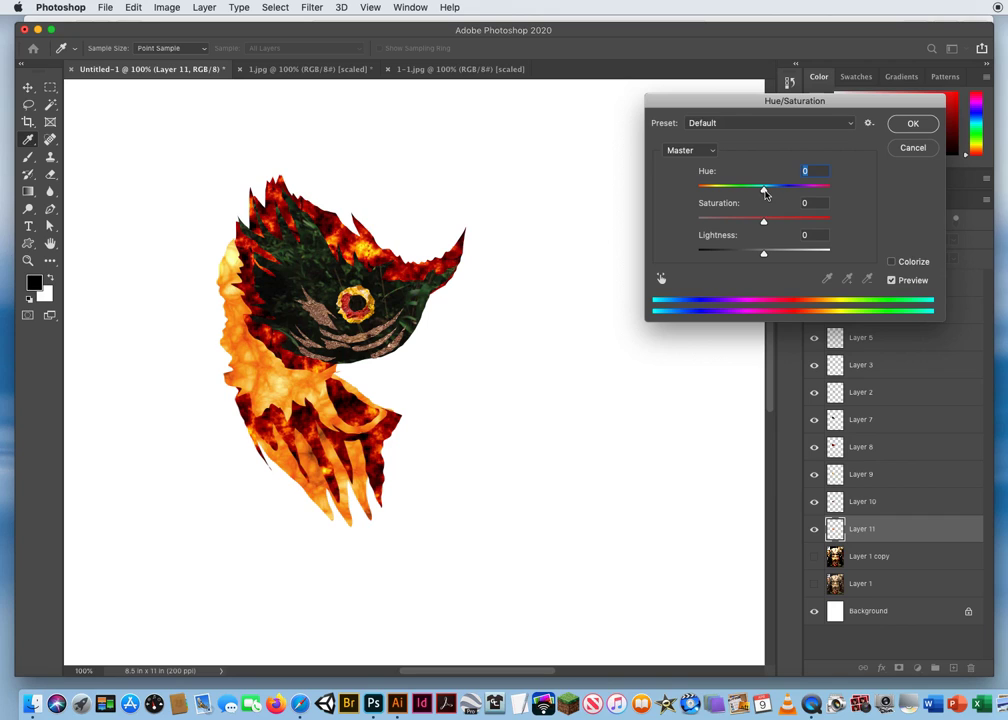
pyautogui.moveTo(765, 224); pyautogui.dragTo(778, 190)
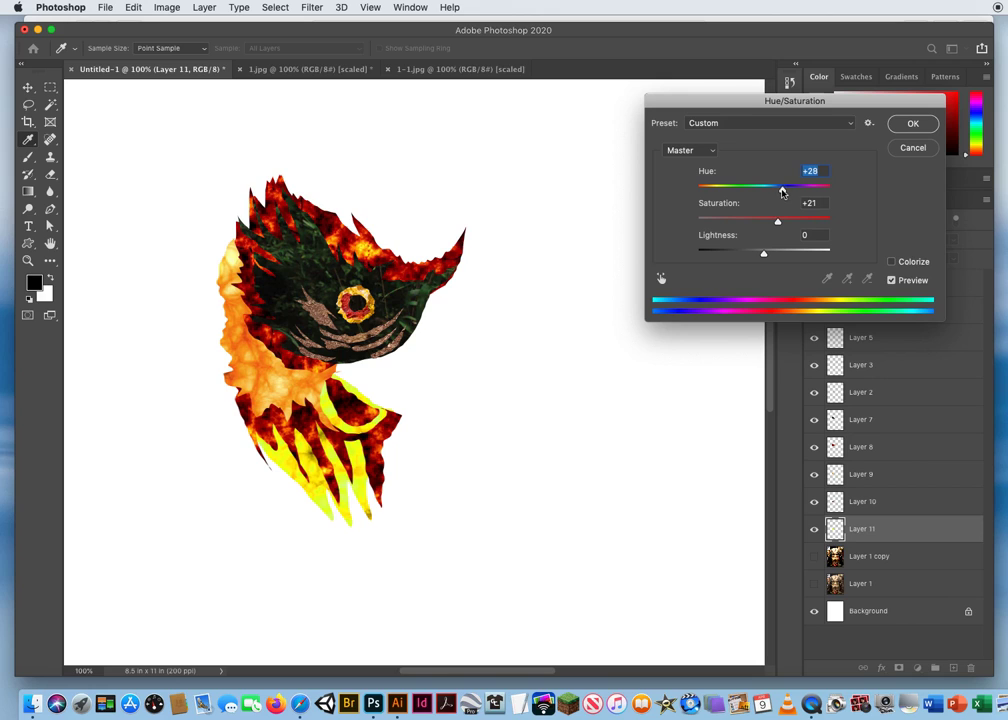
pyautogui.moveTo(765, 256); pyautogui.dragTo(734, 254)
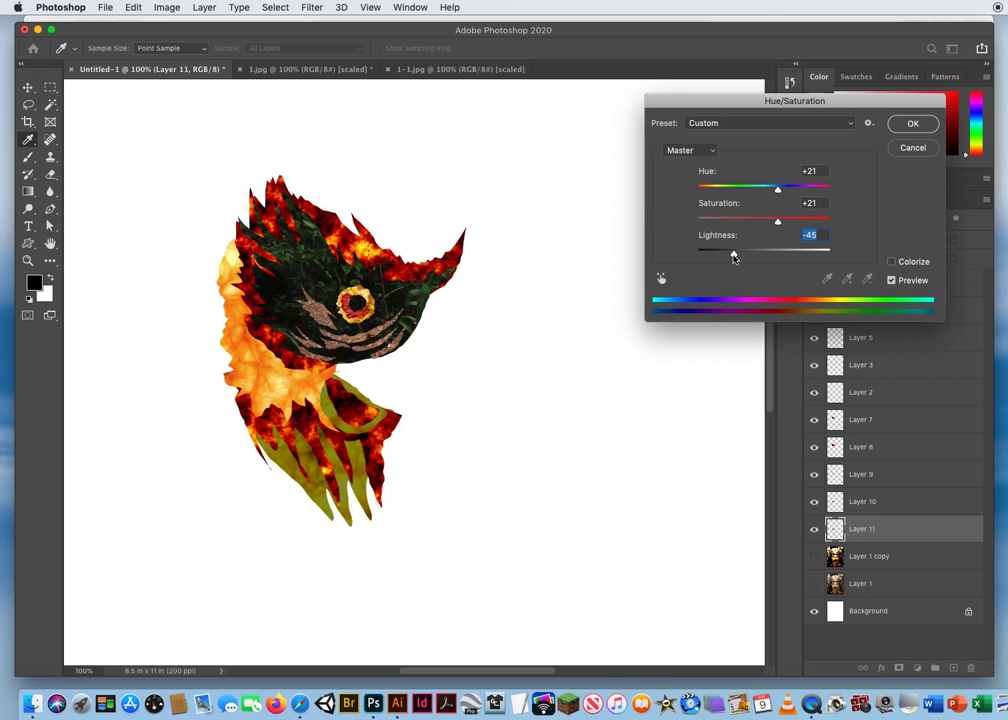
pyautogui.click(908, 125)
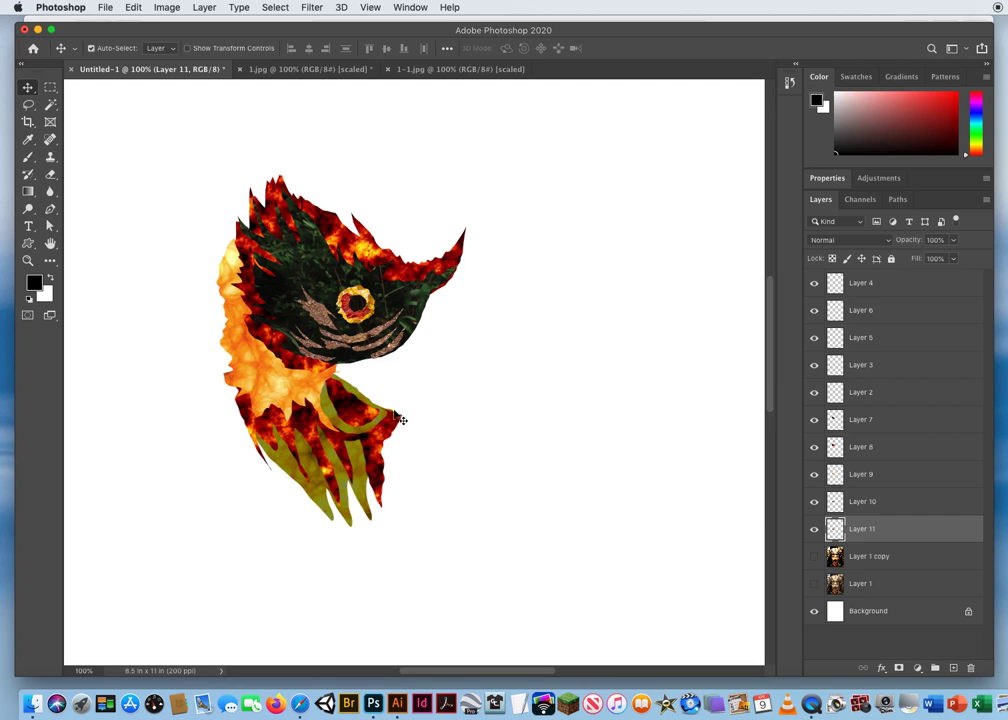
pyautogui.click(814, 584)
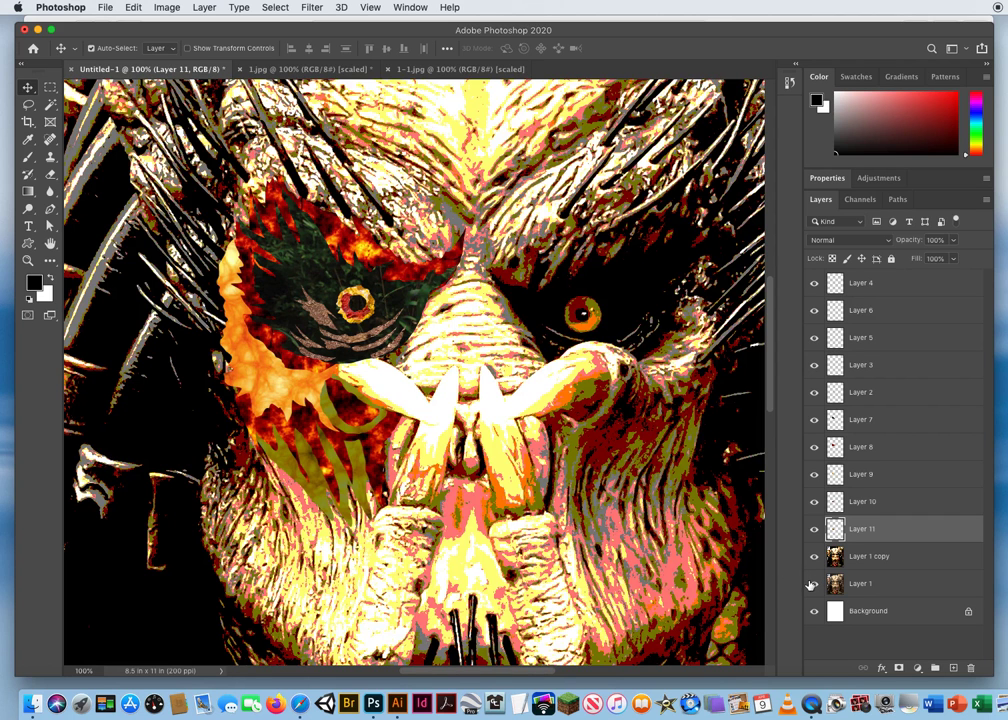
# - Select Layer 4 and lasso a narrow freehand area around the left tusk's base and along its lower edge to the tip
pyautogui.click(902, 287)
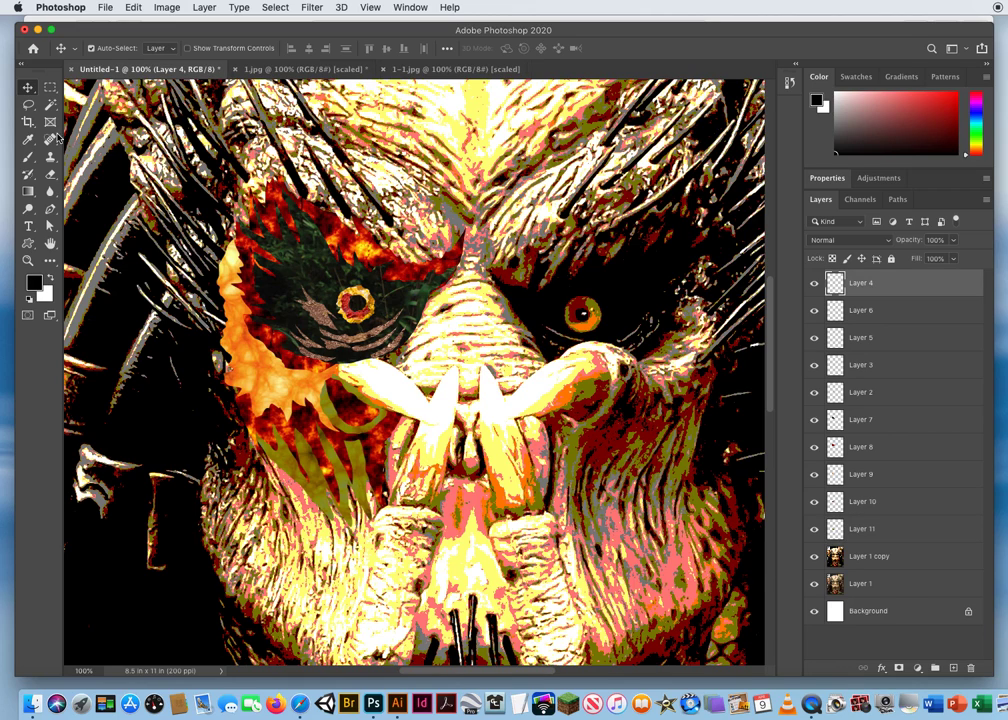
pyautogui.click(28, 104)
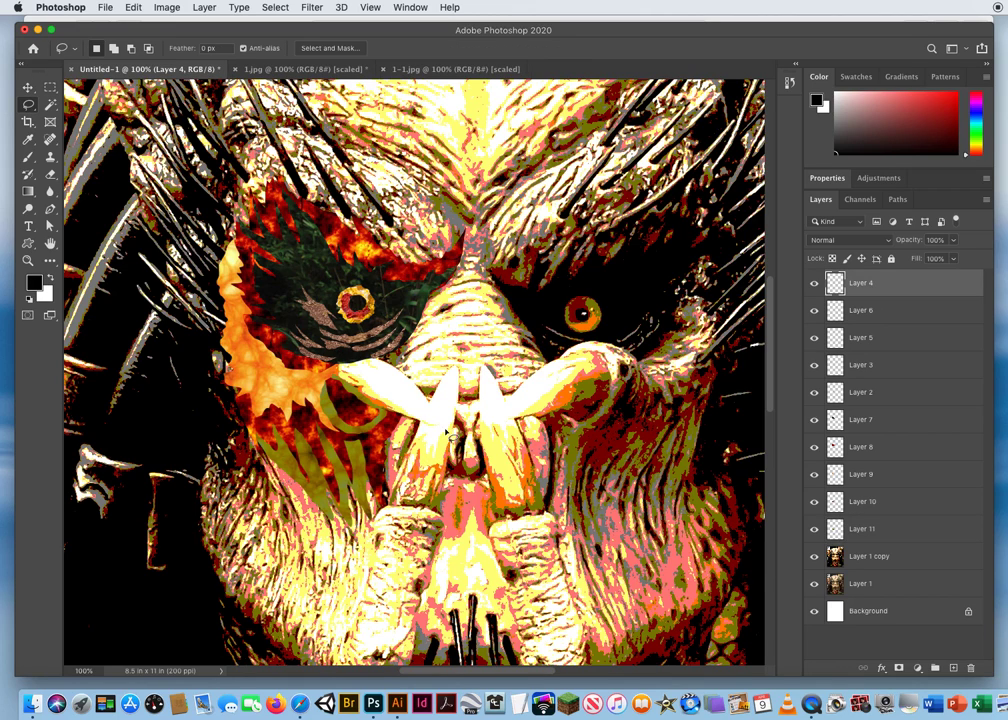
pyautogui.moveTo(393, 407); pyautogui.dragTo(371, 390)
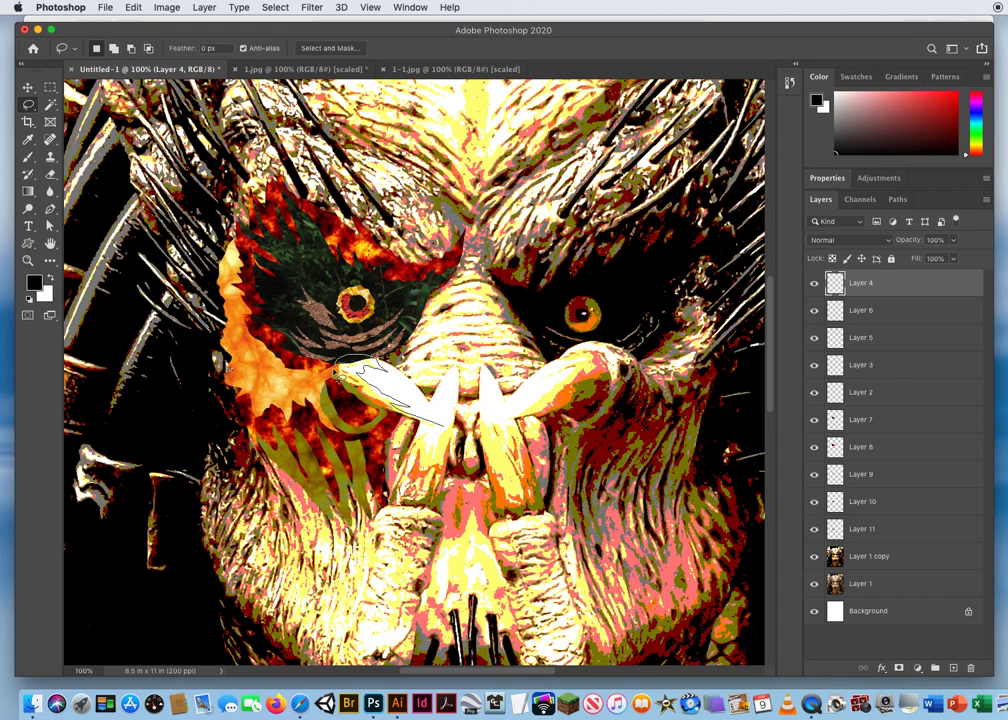
pyautogui.moveTo(340, 378); pyautogui.dragTo(352, 395)
pyautogui.moveTo(445, 425); pyautogui.dragTo(429, 430)
pyautogui.moveTo(447, 428)
pyautogui.mouseDown()
pyautogui.moveTo(427, 405)
pyautogui.moveTo(350, 370)
pyautogui.mouseUp()
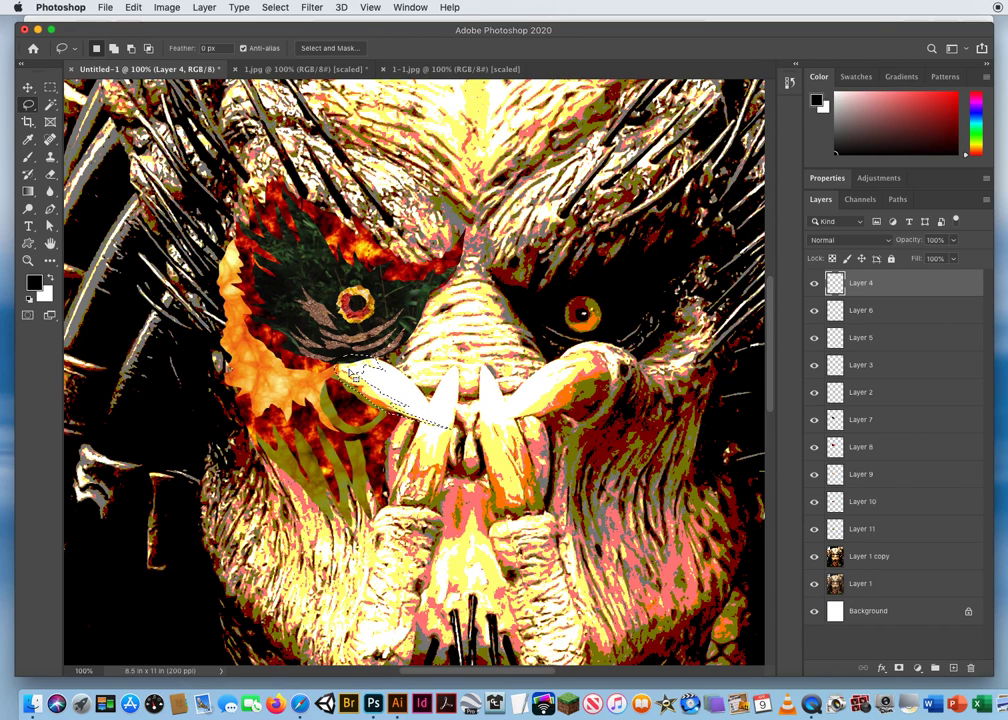
# - Use the tusk selection to copy a piece of orange lava from 1.jpg and align it on the left tusk in Untitled-1
pyautogui.moveTo(352, 372)
pyautogui.mouseDown()
pyautogui.moveTo(272, 192)
pyautogui.moveTo(298, 73)
pyautogui.mouseUp()
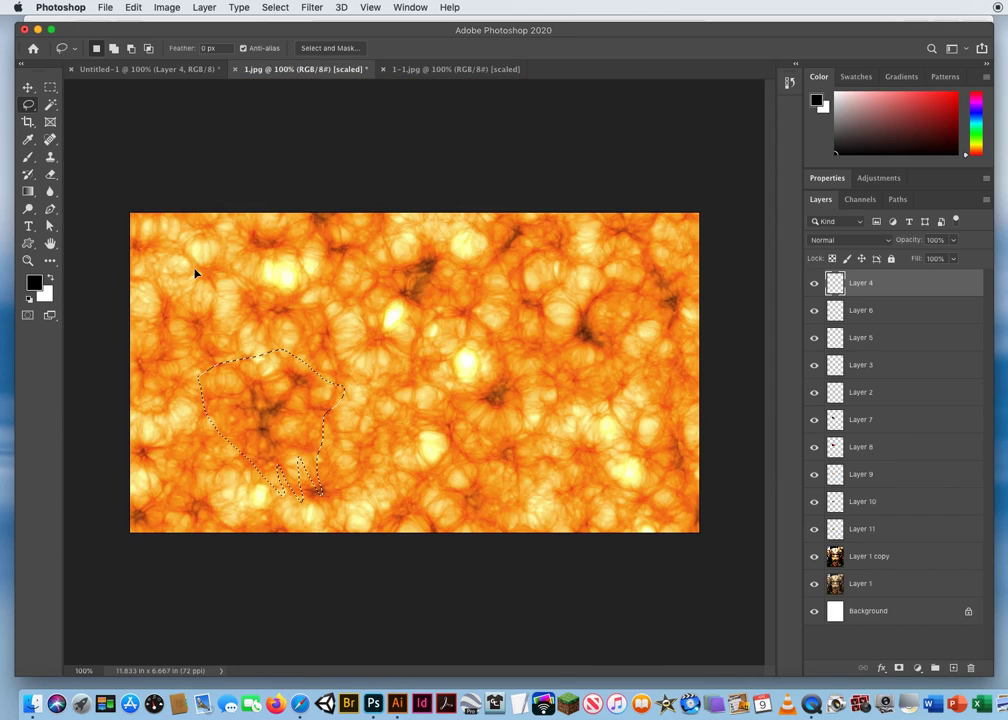
pyautogui.moveTo(187, 280); pyautogui.dragTo(172, 266)
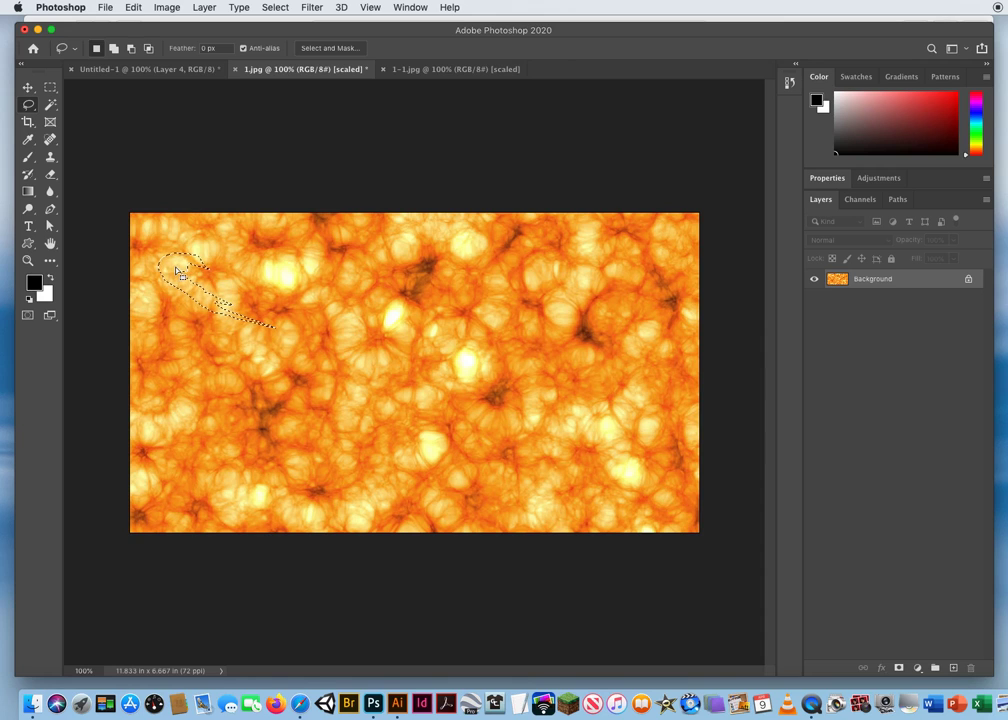
pyautogui.click(28, 88)
pyautogui.moveTo(175, 270)
pyautogui.mouseDown()
pyautogui.moveTo(198, 176)
pyautogui.moveTo(206, 73)
pyautogui.mouseUp()
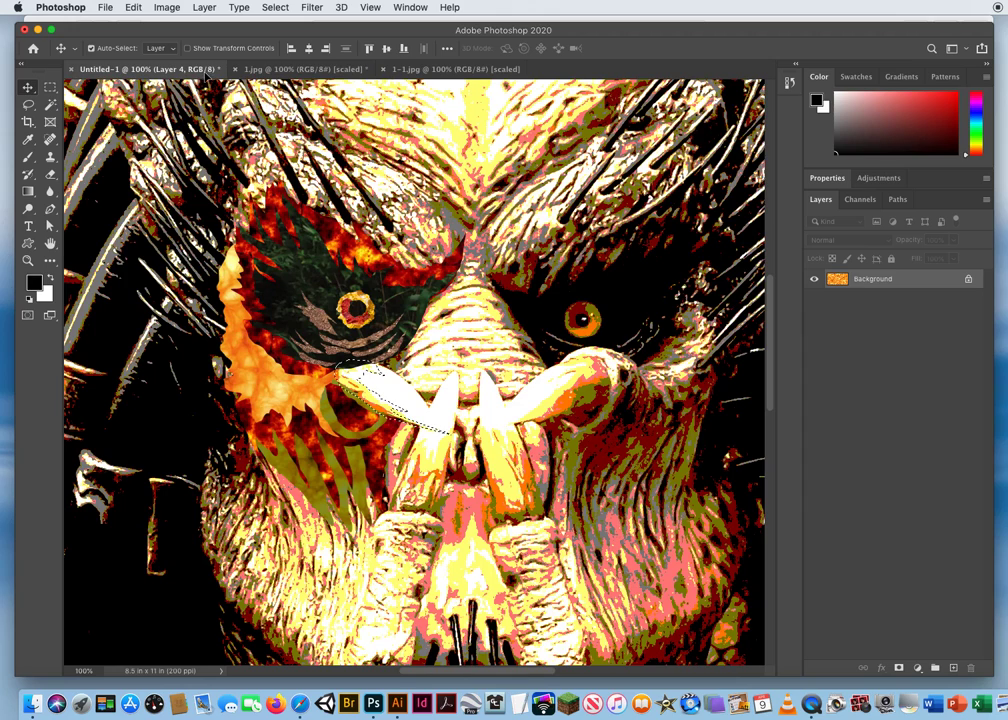
pyautogui.moveTo(354, 375); pyautogui.dragTo(353, 384)
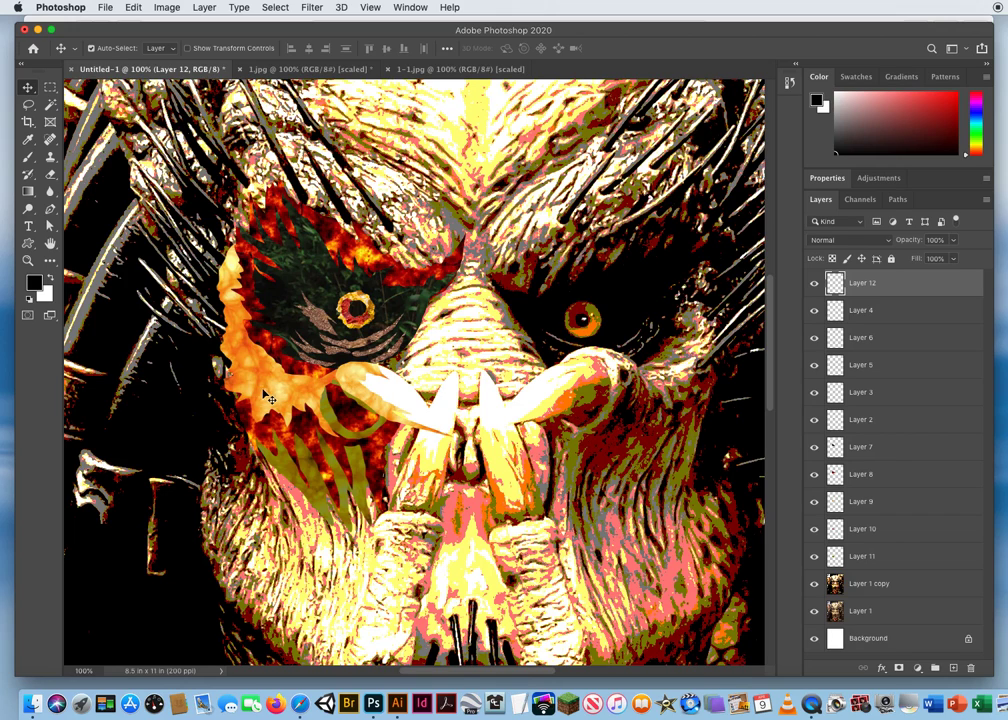
# - Apply a Levels adjustment to Layer 12 with the white input level set to 207
pyautogui.click(167, 7)
pyautogui.moveTo(174, 47)
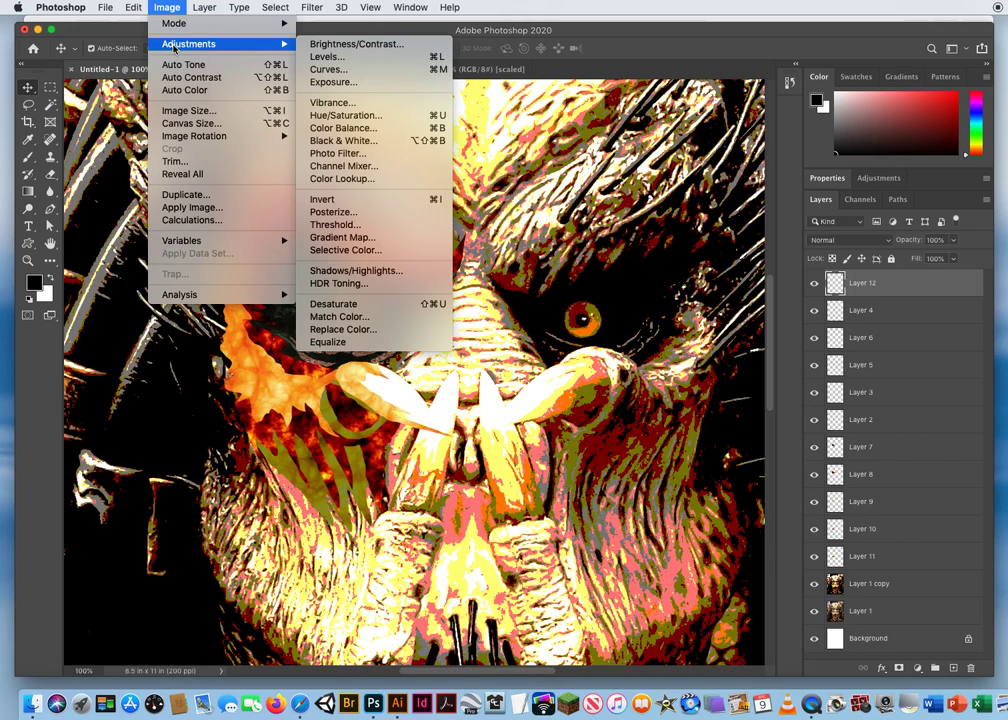
pyautogui.click(338, 58)
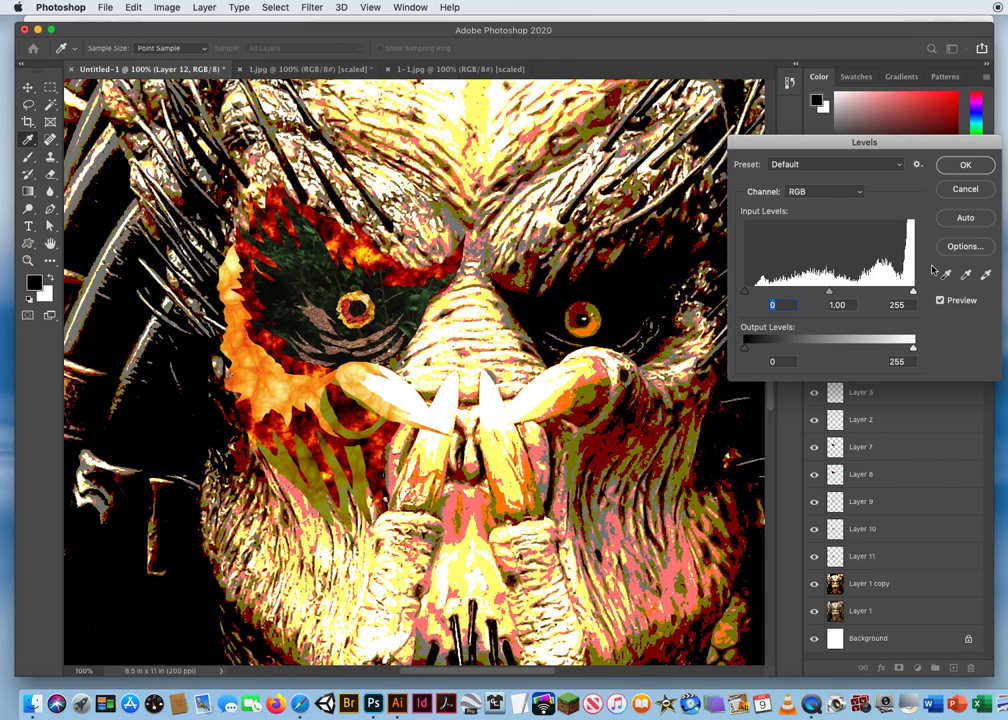
pyautogui.moveTo(913, 292); pyautogui.dragTo(882, 293)
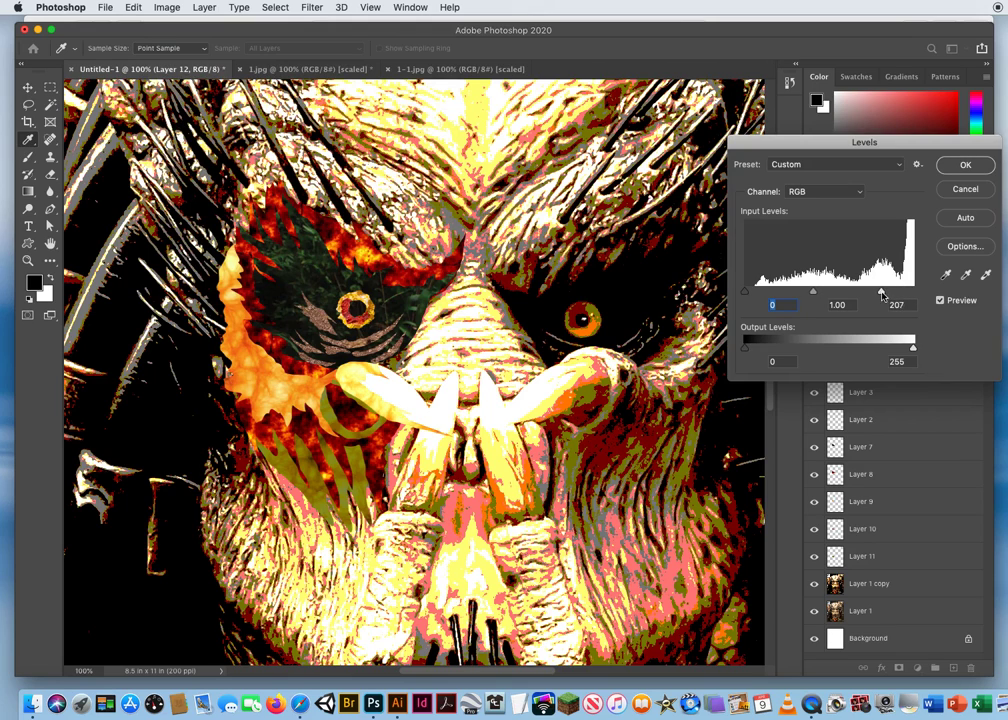
pyautogui.press('Tab')
pyautogui.press('Tab')
pyautogui.click(962, 165)
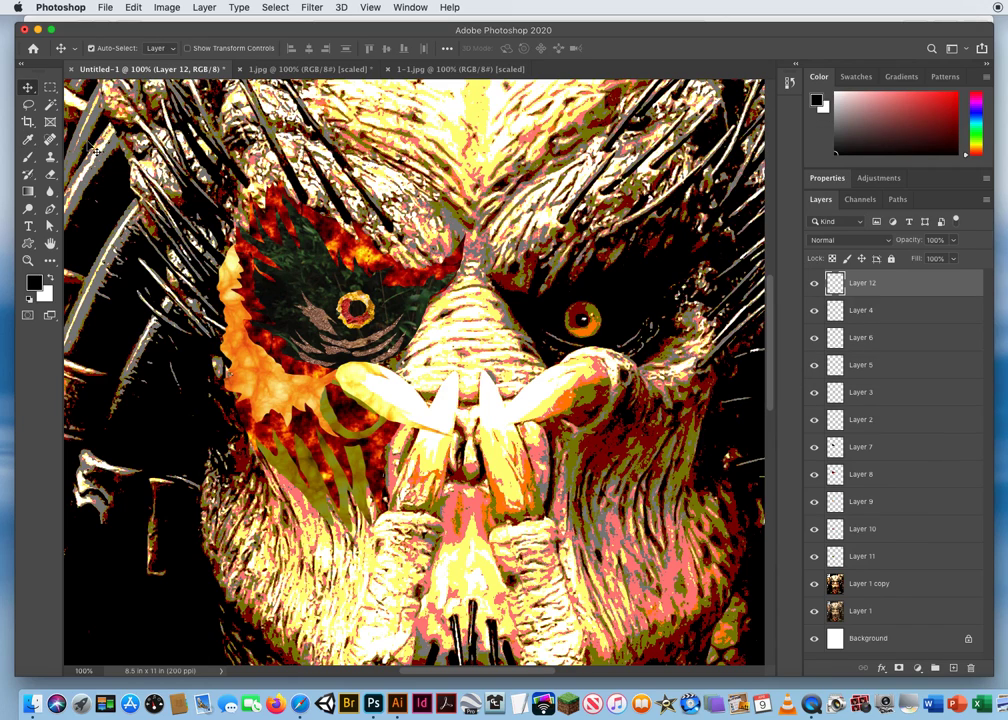
# - Lasso the full left tusk shape freehand, from its tip along the upper edge to the base and back underneath
pyautogui.press('l')
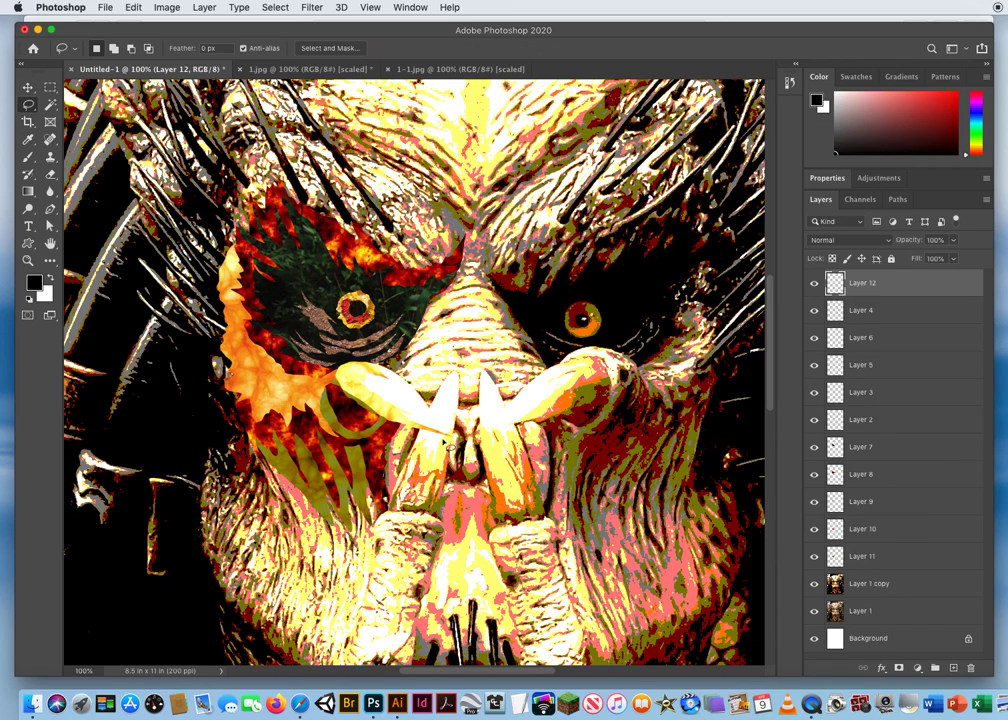
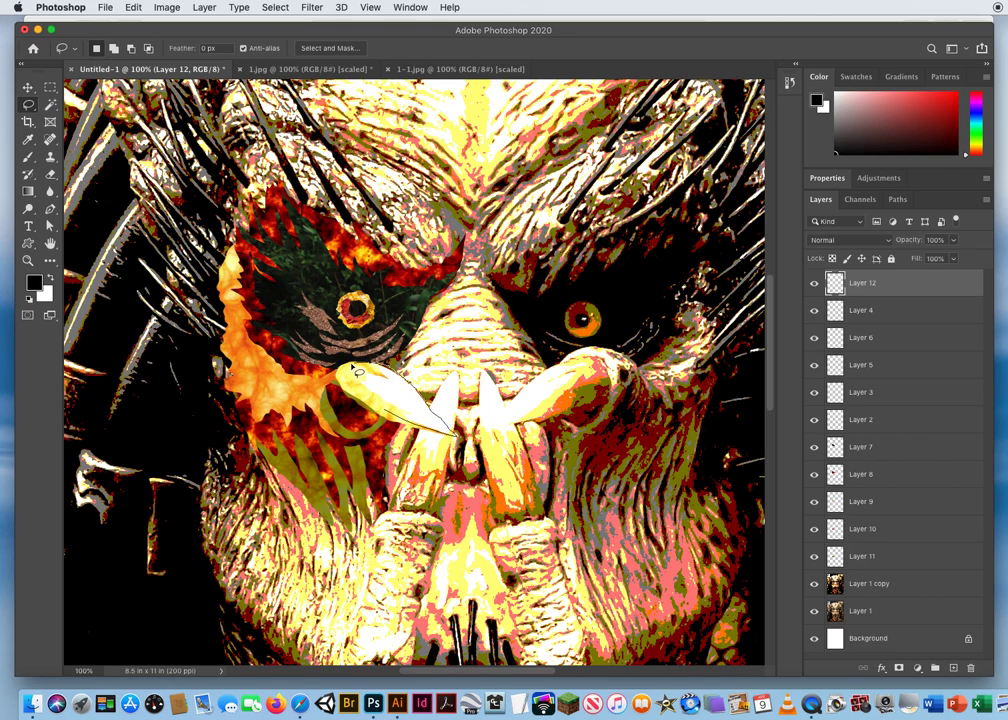
pyautogui.moveTo(344, 374); pyautogui.dragTo(392, 419)
# - Switch to Safari, close the lava image and its preview, and search Google Images for "satin sheets"
pyautogui.click(299, 704)
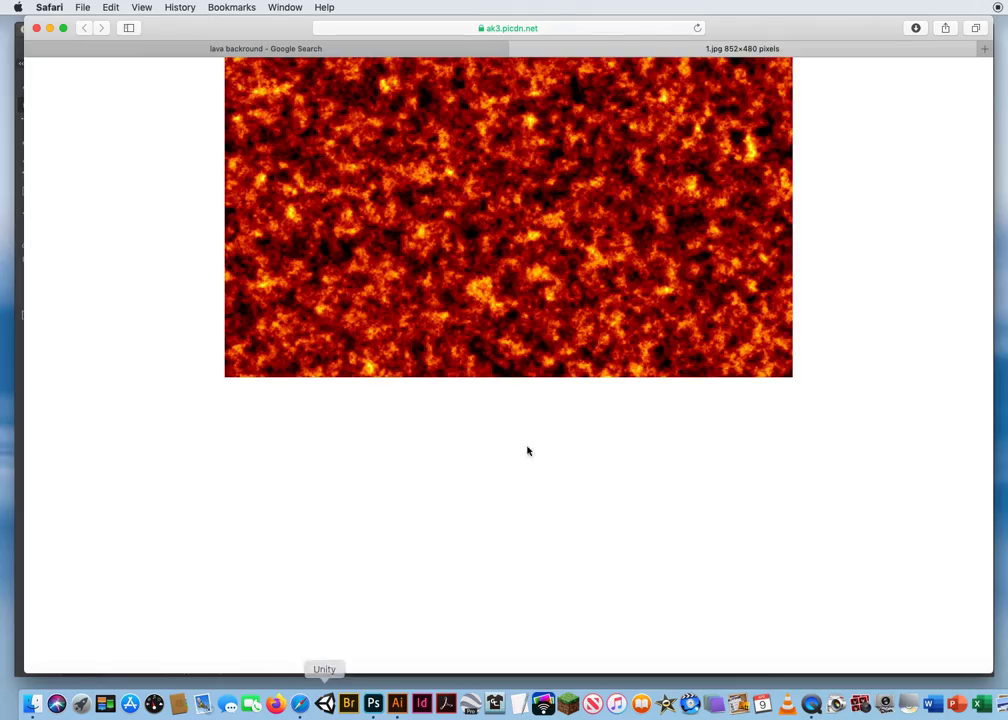
pyautogui.click(515, 48)
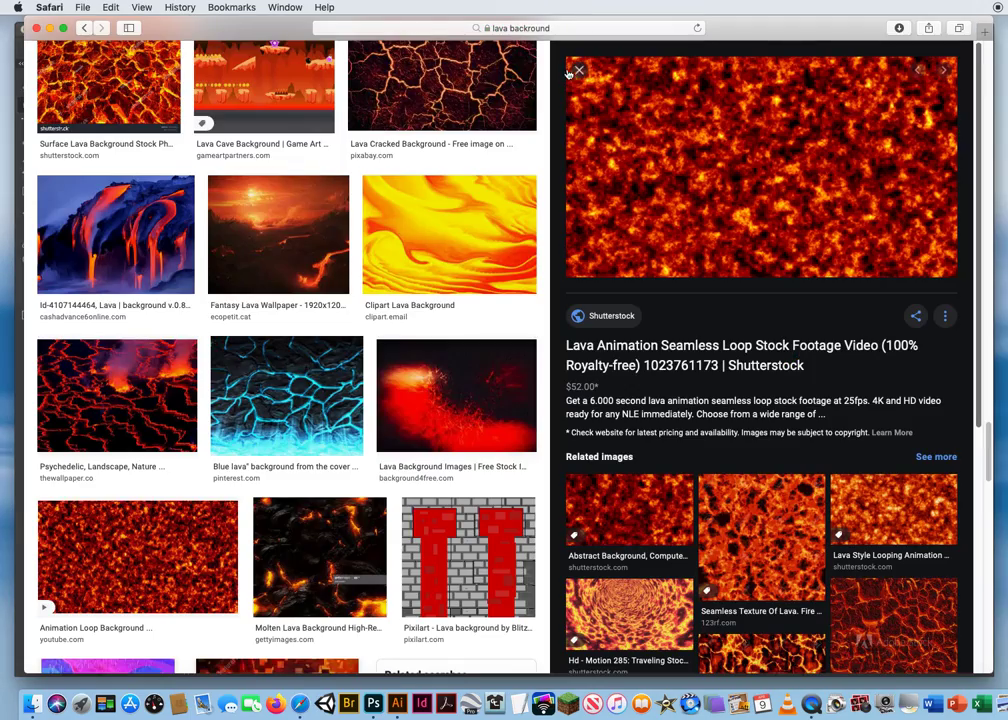
pyautogui.click(578, 70)
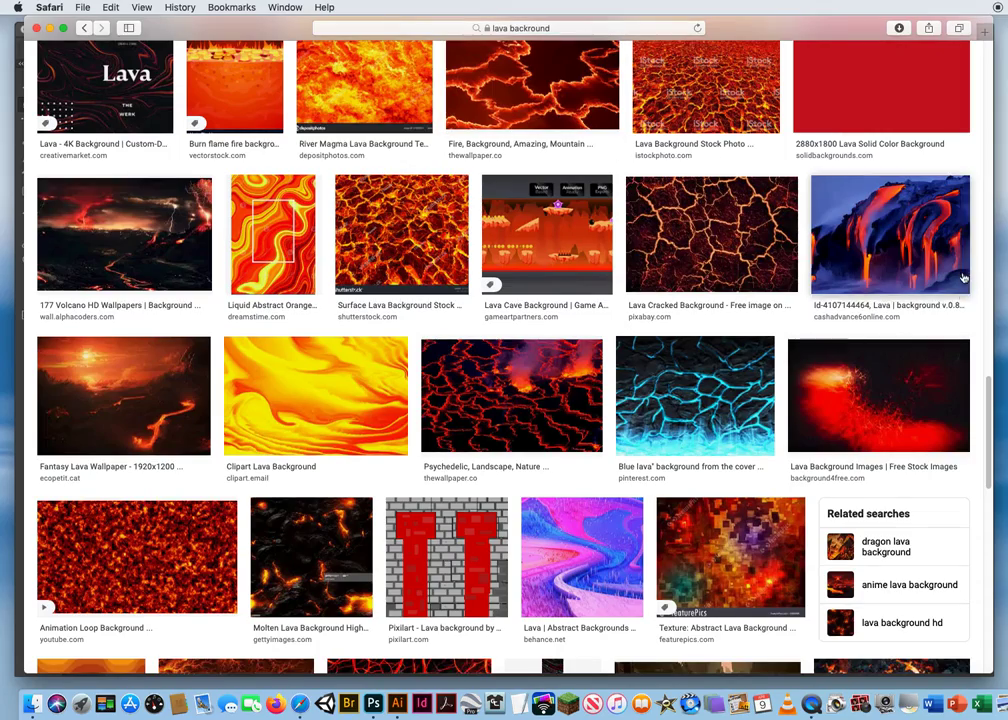
pyautogui.scroll(15, 781, 340)
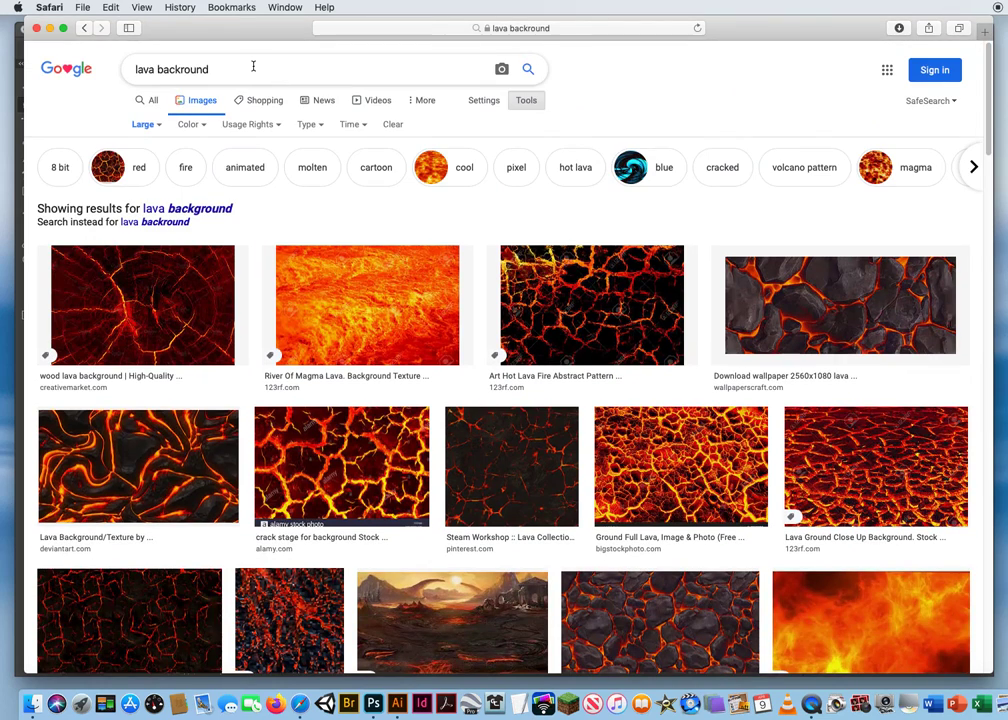
pyautogui.moveTo(200, 55); pyautogui.dragTo(78, 66)
pyautogui.write('s')
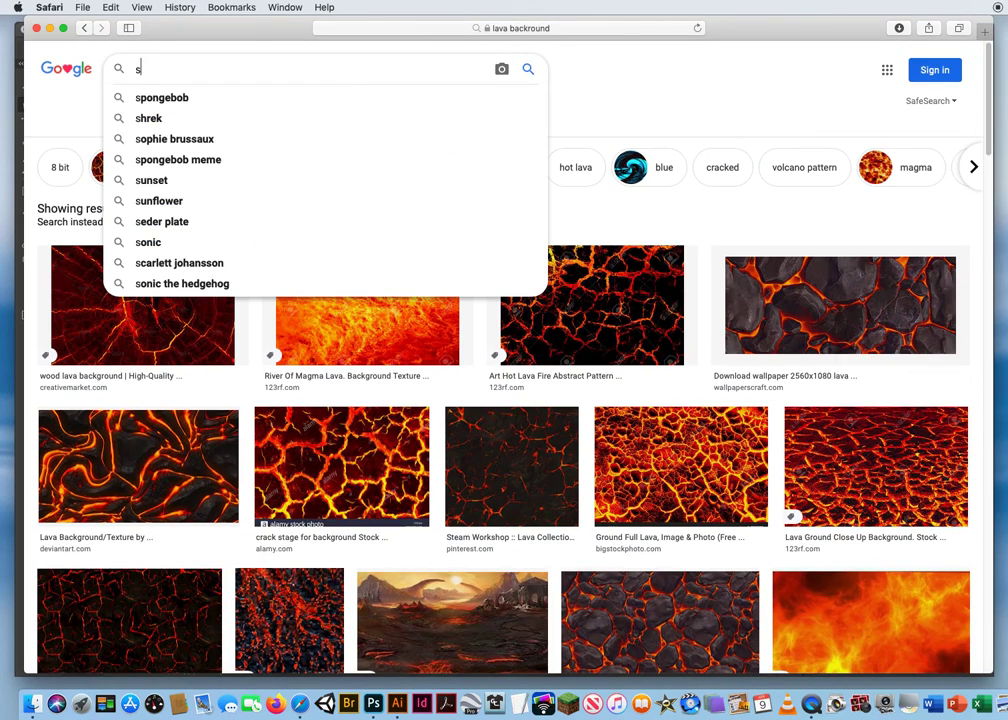
pyautogui.write('atin sheets')
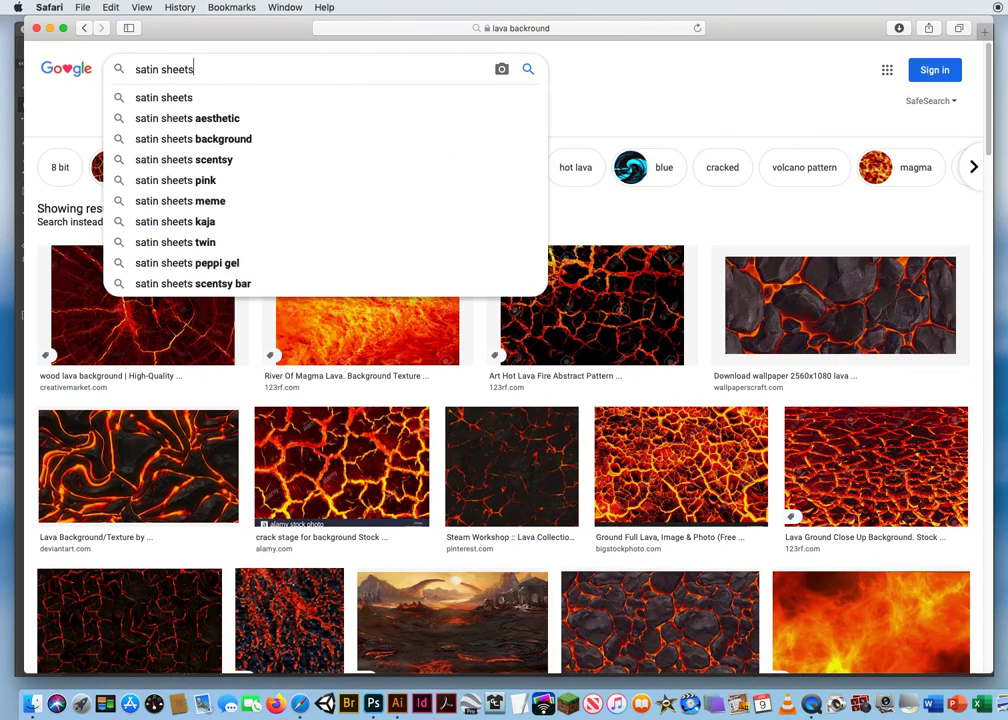
pyautogui.press('Return')
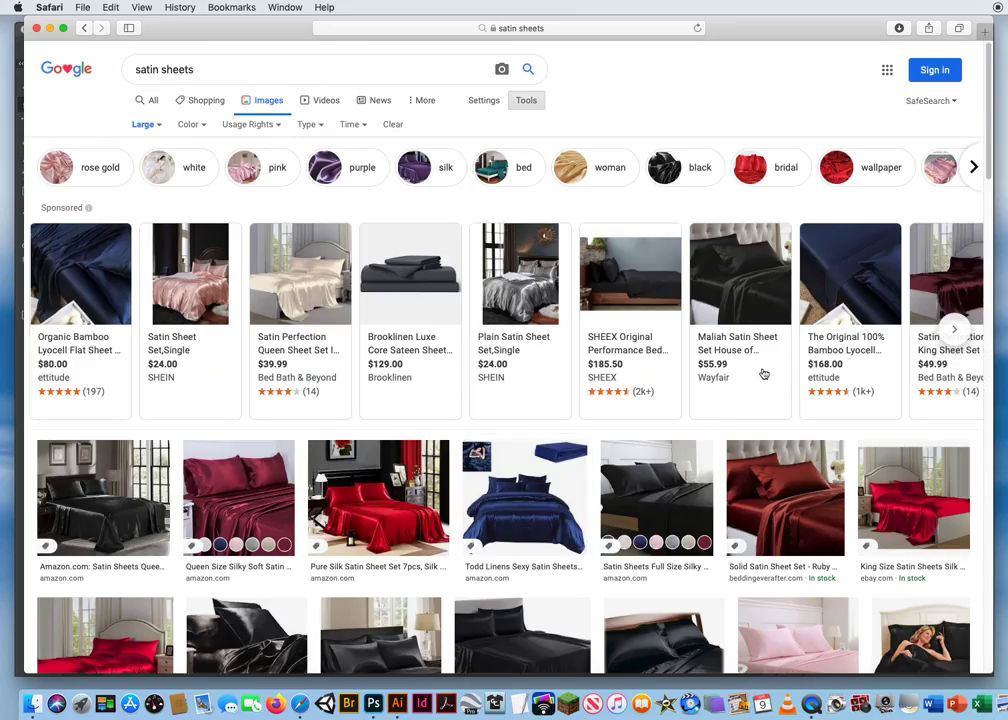
# - Find the Gold Satin Sheets picture, open its full-size image in a new tab, and bring it into Photoshop as a document
pyautogui.scroll(-1, 988, 148)
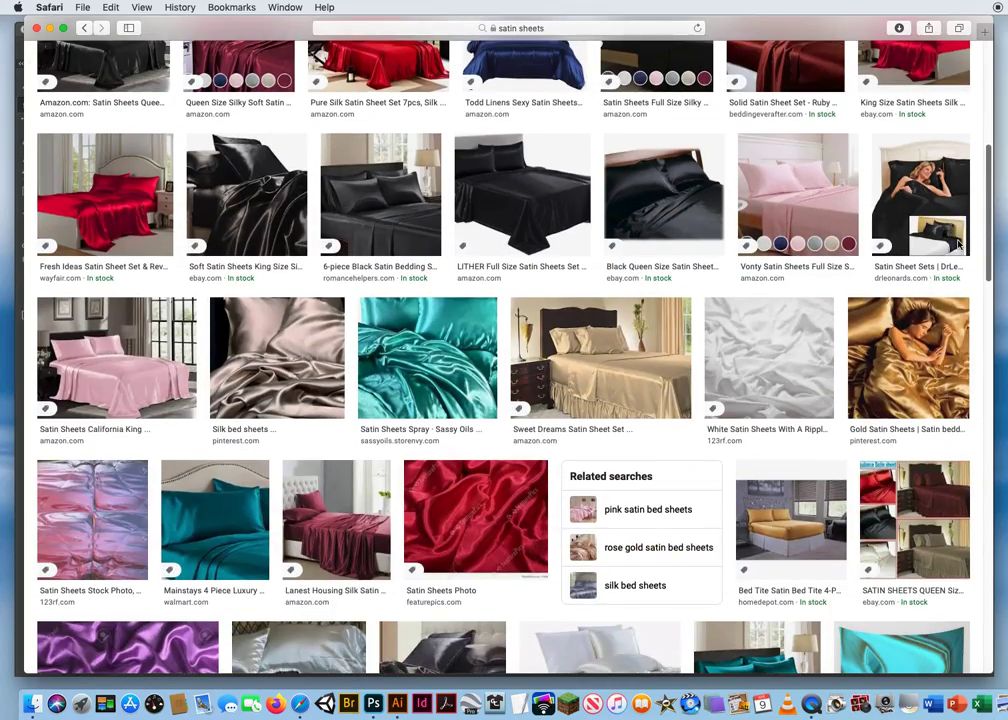
pyautogui.scroll(-2, 745, 260)
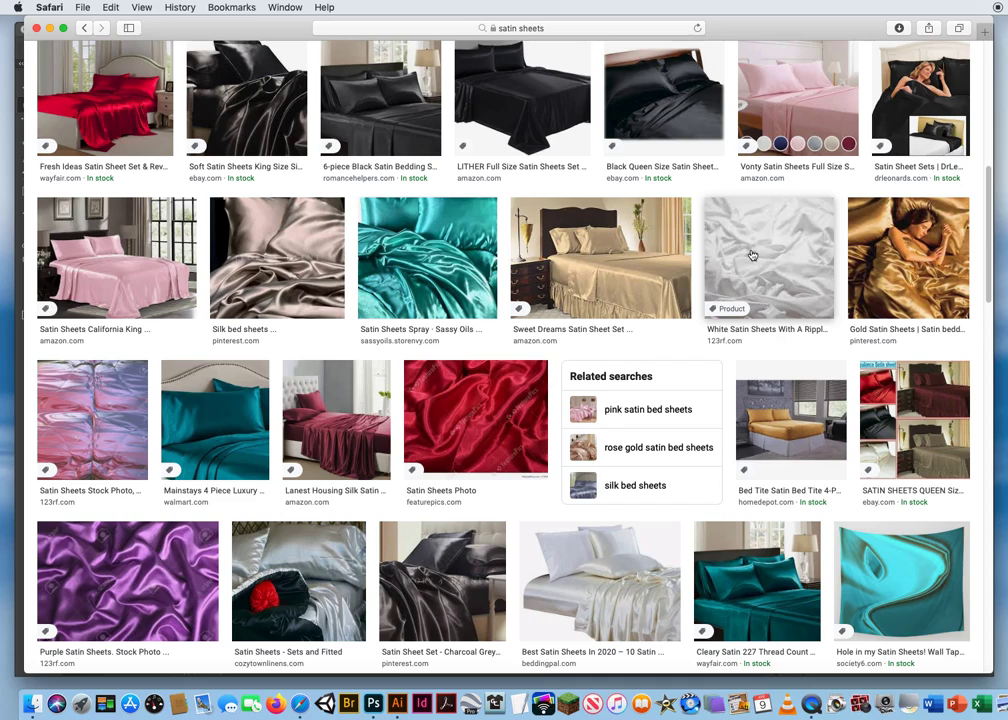
pyautogui.scroll(-3, 970, 326)
pyautogui.scroll(2, 980, 310)
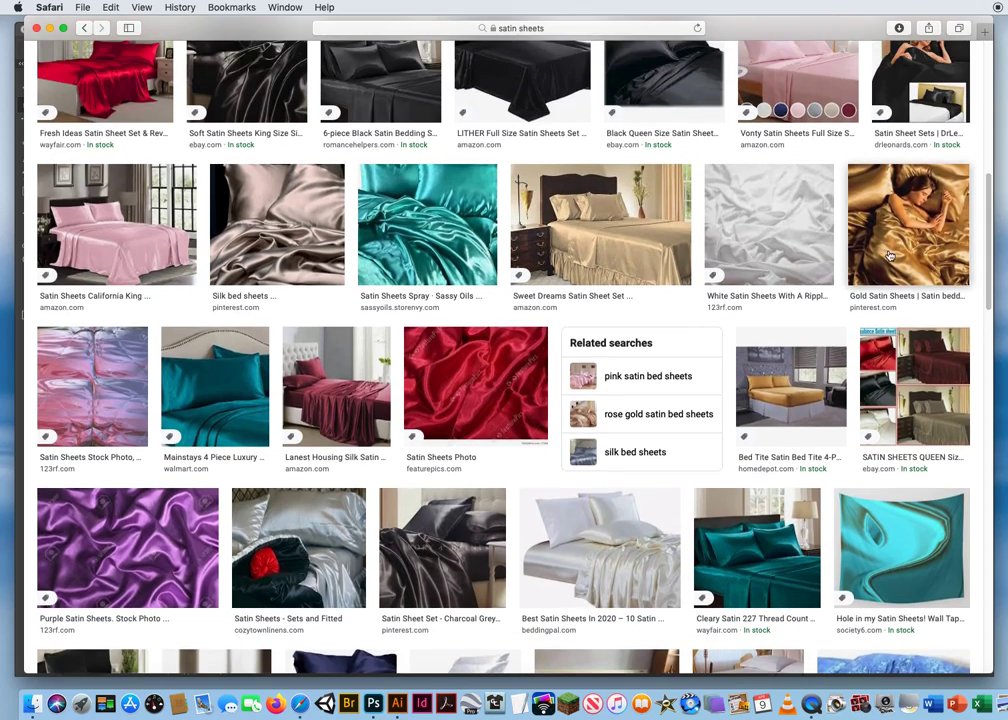
pyautogui.click(895, 250)
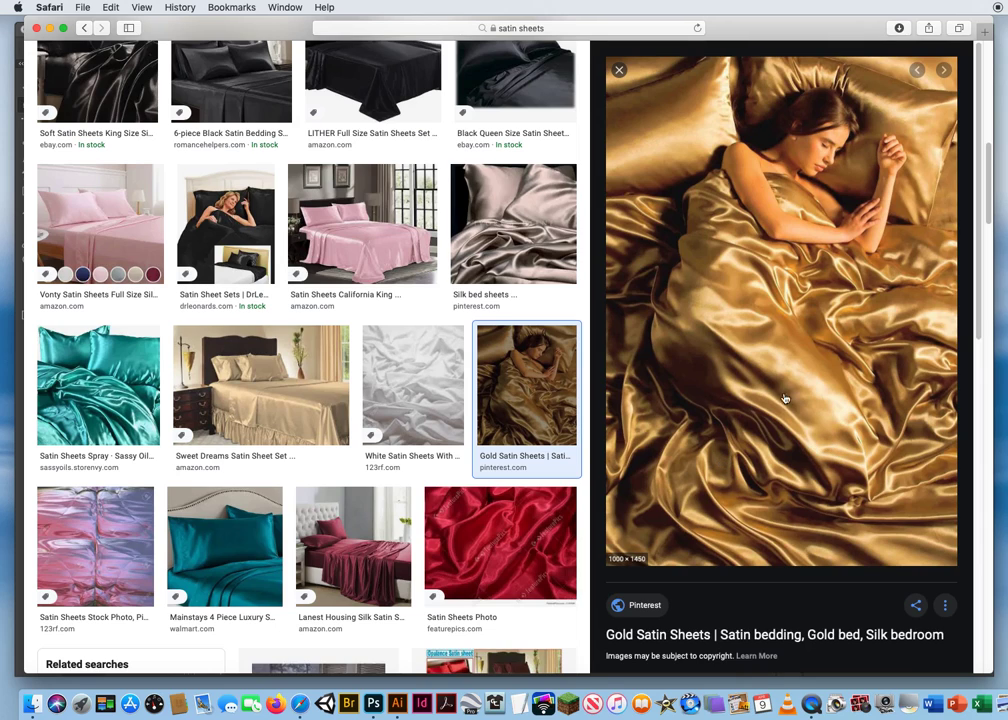
pyautogui.rightClick(762, 336)
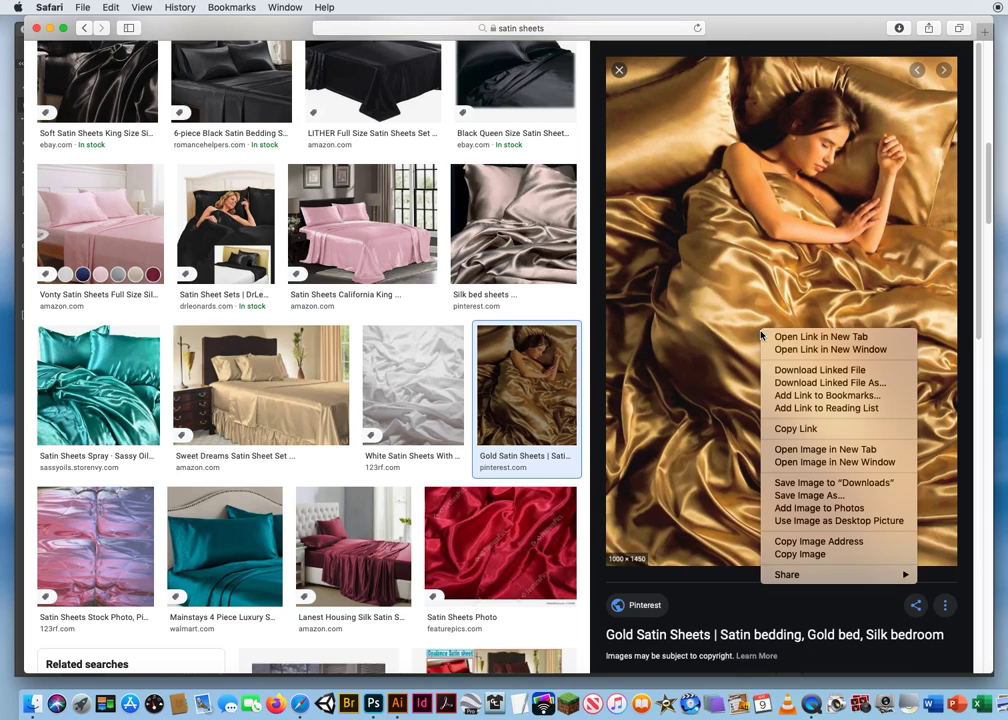
pyautogui.click(801, 450)
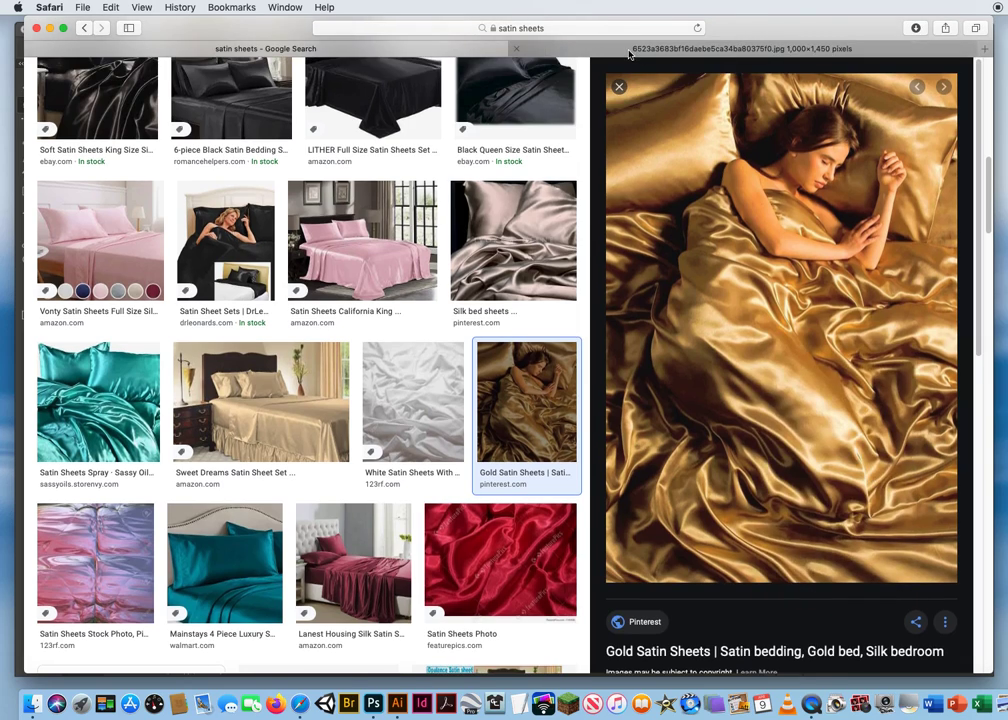
pyautogui.click(629, 50)
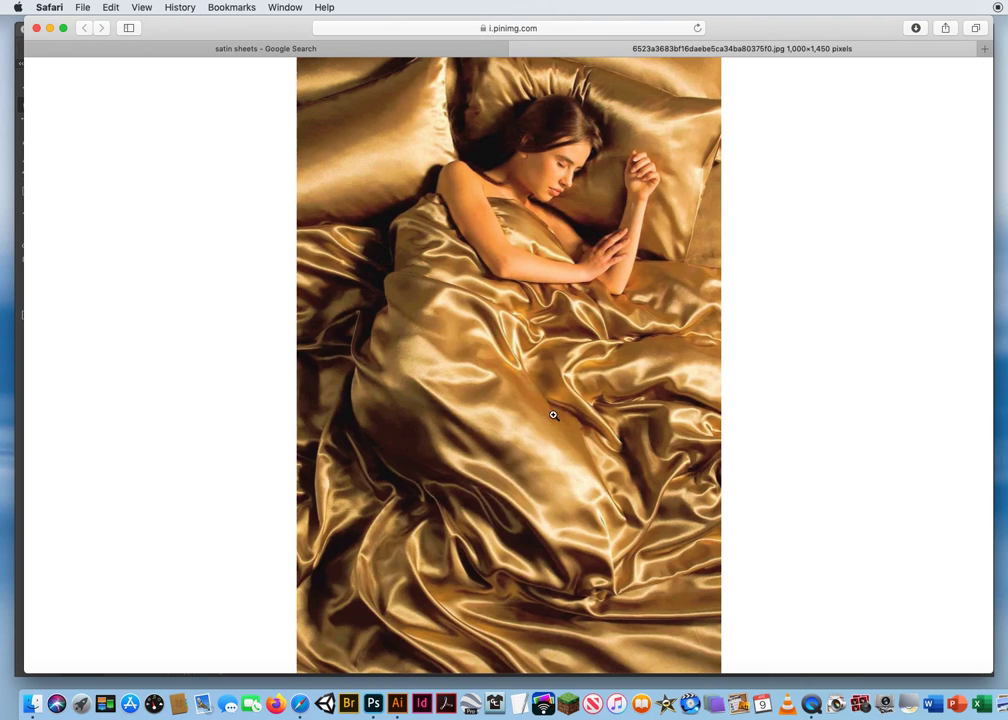
pyautogui.click(491, 377)
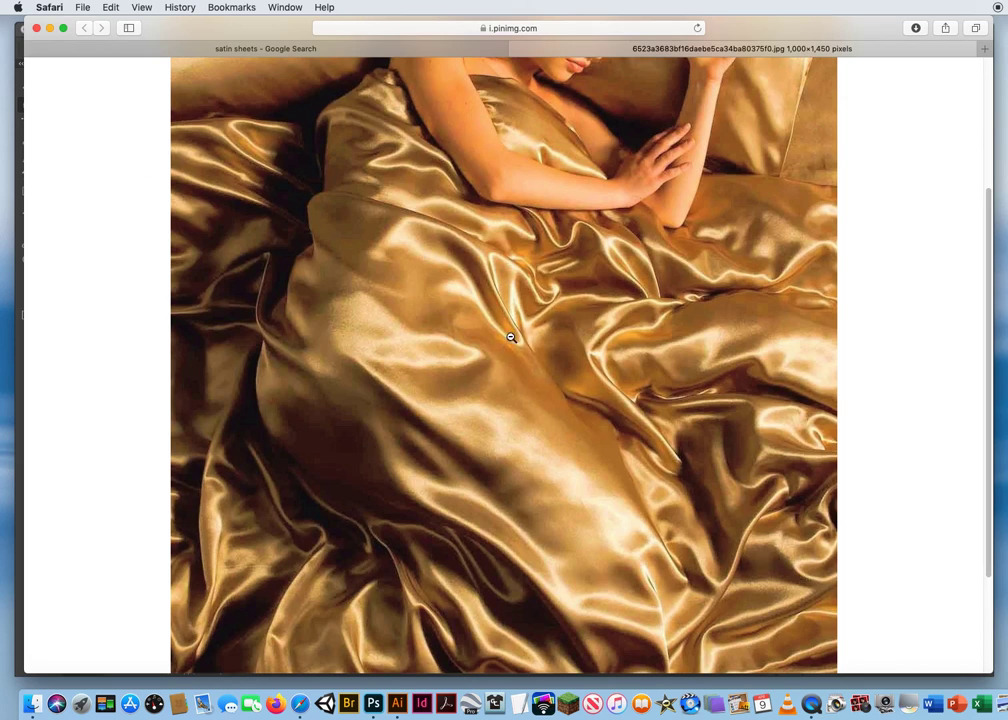
pyautogui.moveTo(429, 368); pyautogui.dragTo(373, 703)
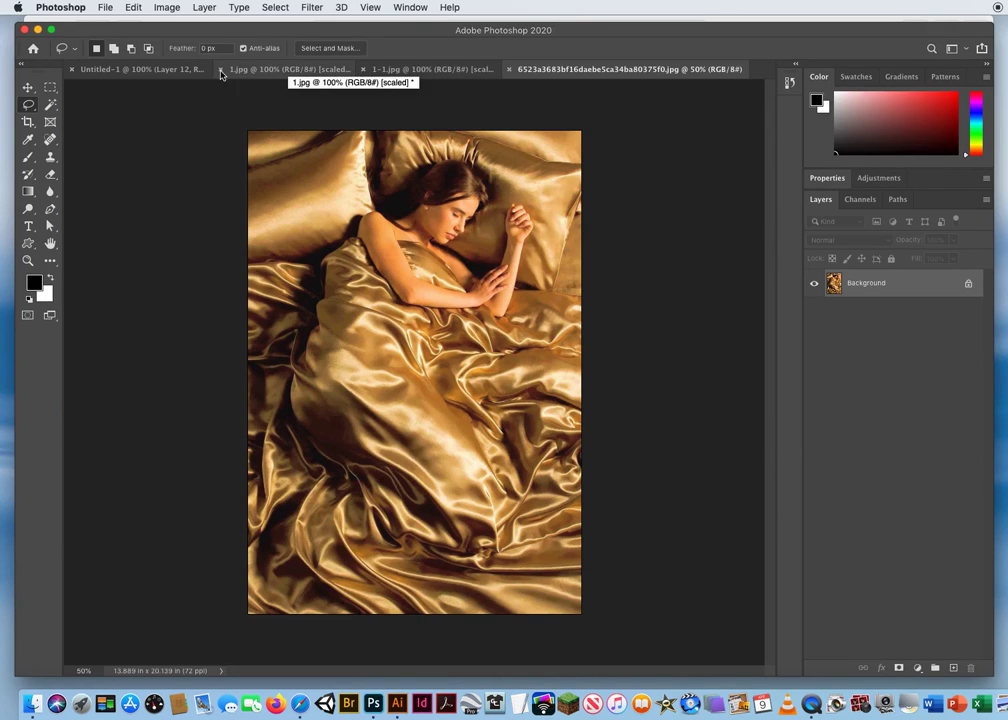
# - Transfer the tusk selection outline from Untitled-1 to the gold satin image and place it over a bright, smooth area of fabric
pyautogui.click(135, 68)
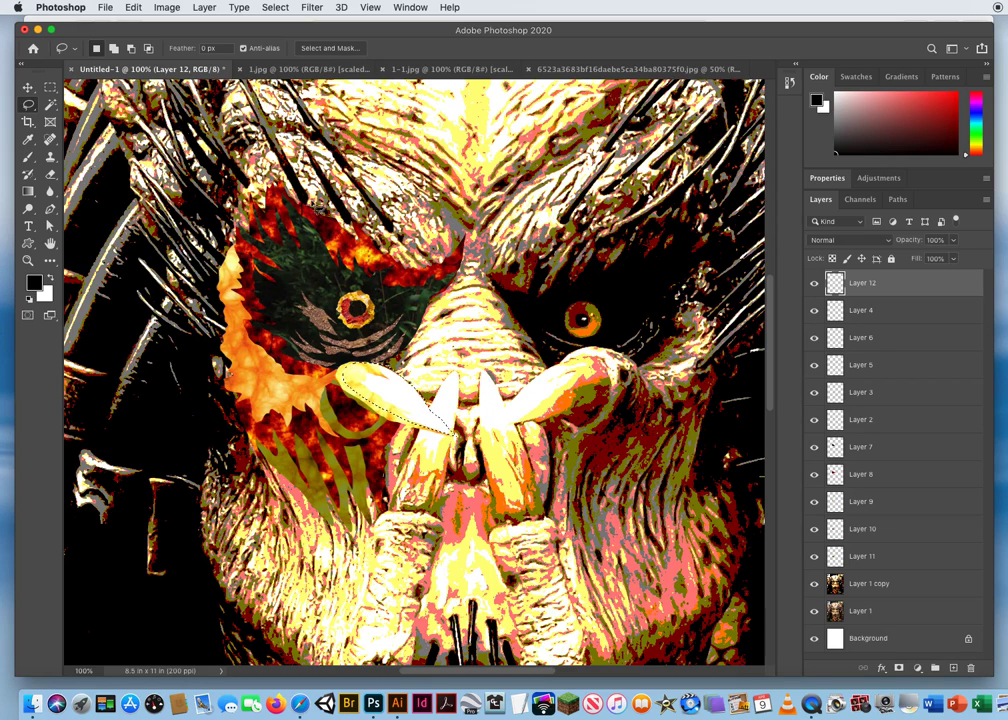
pyautogui.click(28, 104)
pyautogui.moveTo(403, 403)
pyautogui.mouseDown()
pyautogui.moveTo(425, 355)
pyautogui.moveTo(592, 125)
pyautogui.moveTo(626, 52)
pyautogui.moveTo(600, 68)
pyautogui.mouseUp()
pyautogui.click(597, 70)
pyautogui.moveTo(411, 394)
pyautogui.mouseDown()
pyautogui.moveTo(400, 414)
pyautogui.moveTo(416, 410)
pyautogui.moveTo(419, 428)
pyautogui.mouseUp()
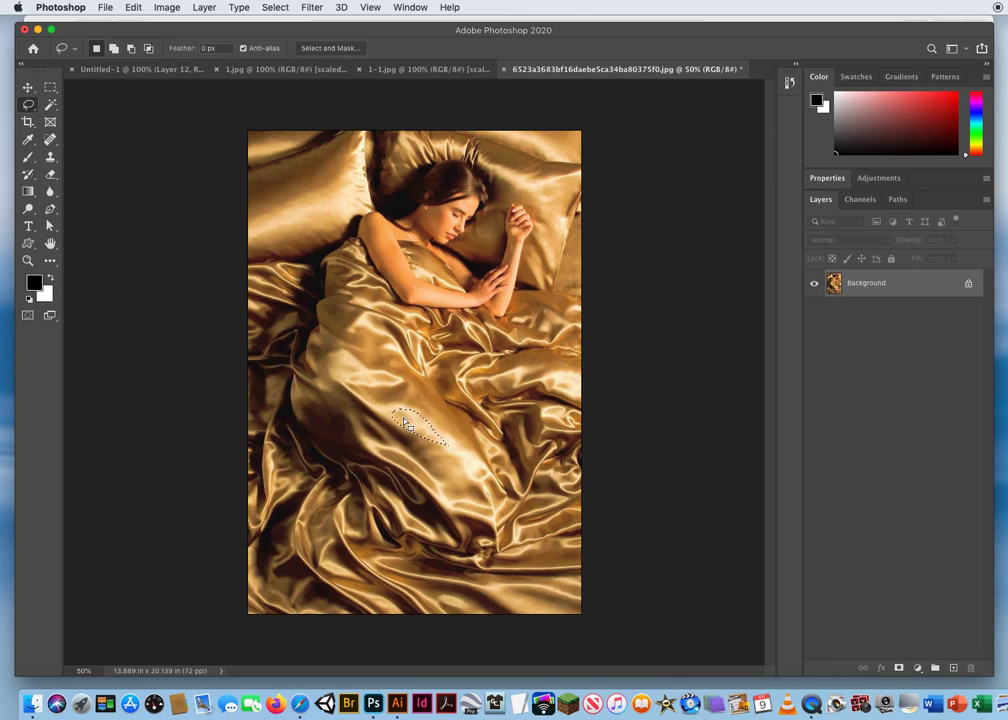
# - Copy the selected satin piece into Untitled-1, align it on the left tusk, and order its layer below Layer 12
pyautogui.click(28, 89)
pyautogui.moveTo(412, 425)
pyautogui.mouseDown()
pyautogui.moveTo(385, 355)
pyautogui.moveTo(209, 128)
pyautogui.moveTo(148, 71)
pyautogui.mouseUp()
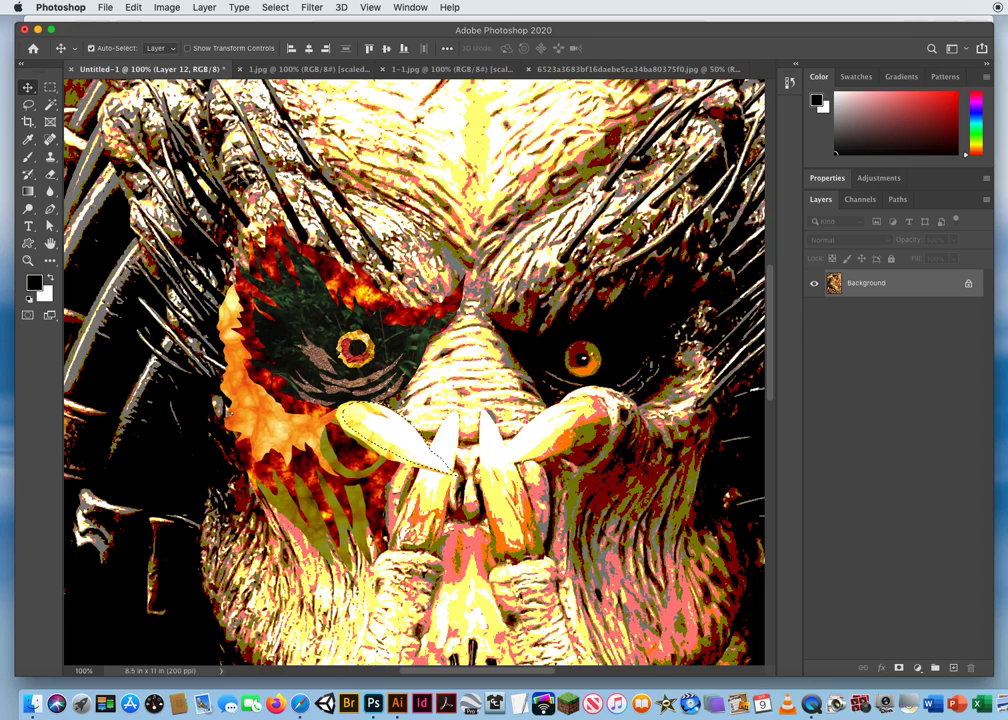
pyautogui.moveTo(388, 428); pyautogui.dragTo(389, 428)
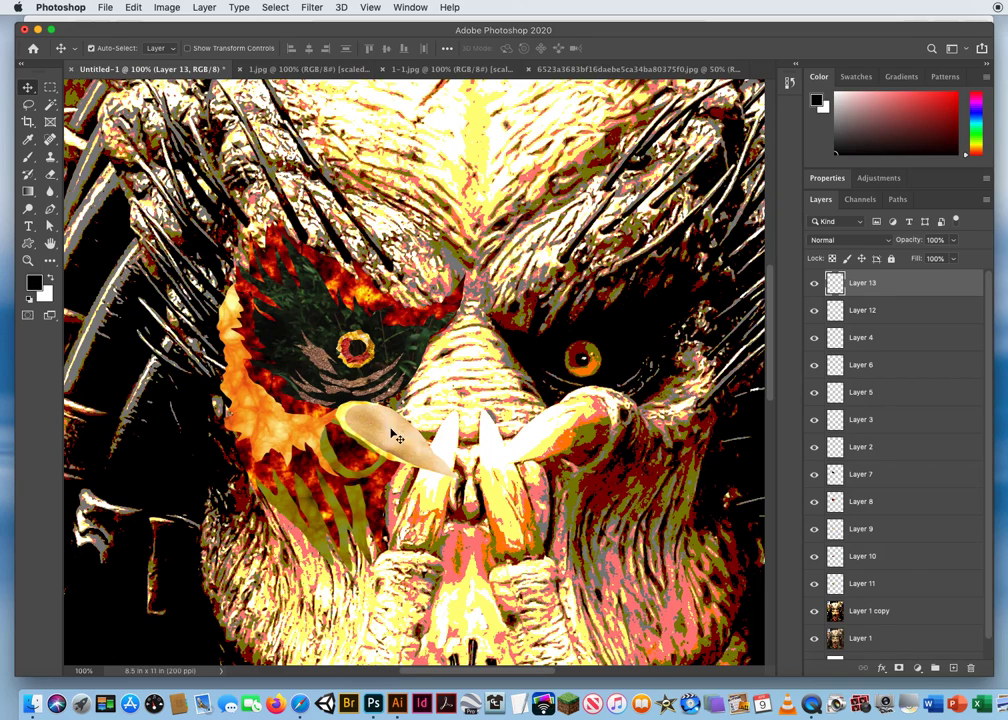
pyautogui.moveTo(878, 287); pyautogui.dragTo(878, 313)
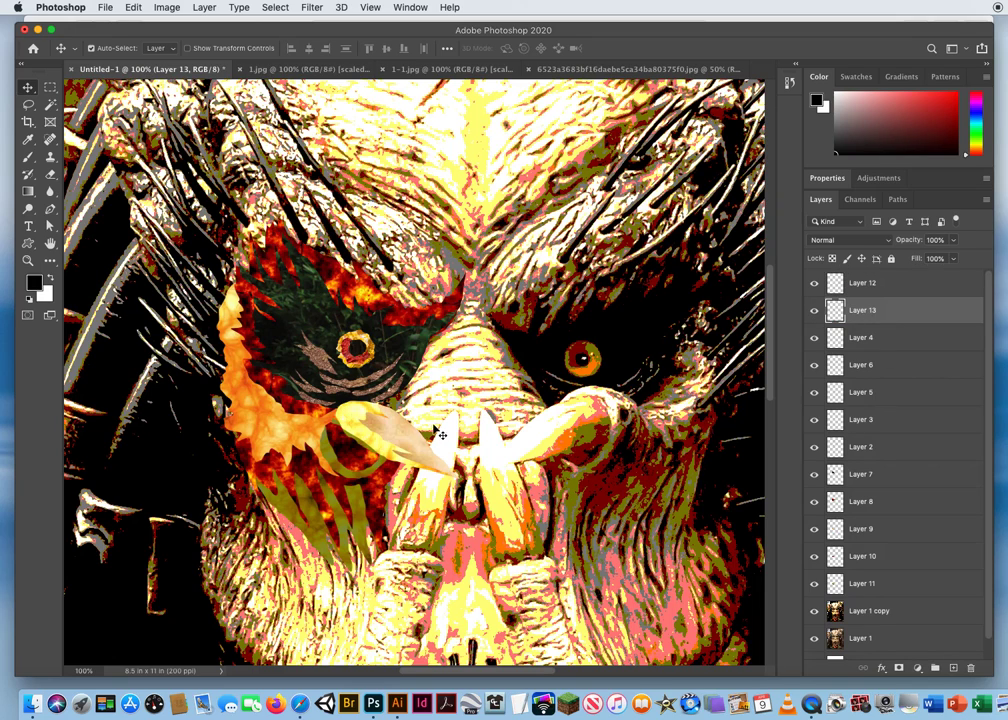
pyautogui.moveTo(387, 416); pyautogui.dragTo(405, 440)
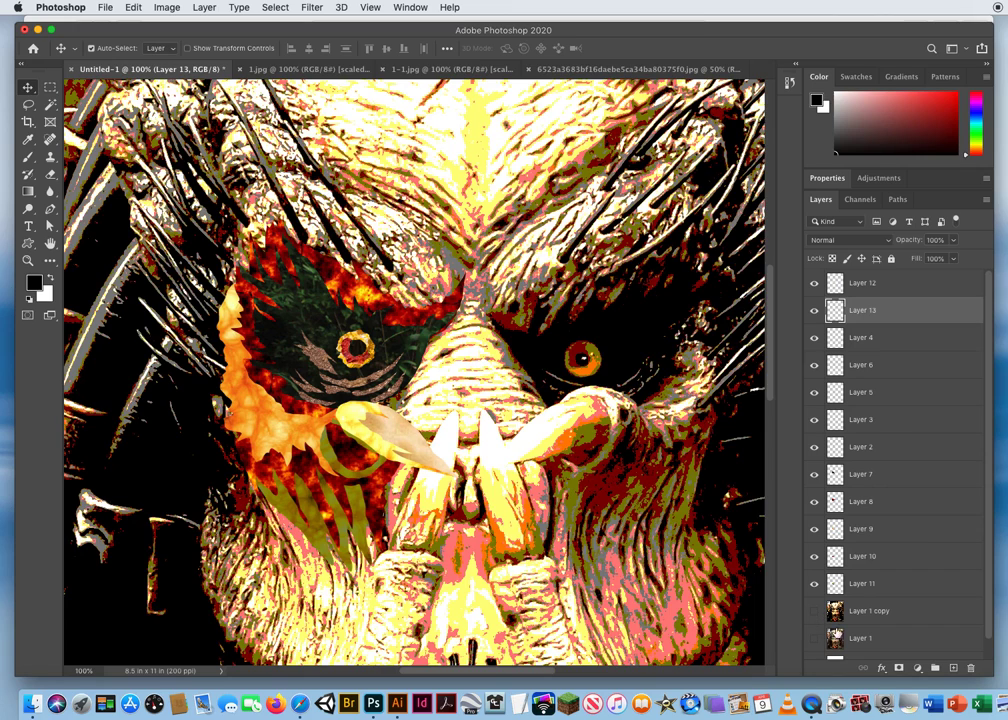
# - Hide Layer 1 copy and Layer 1 so only the collage pieces show on the white background
pyautogui.moveTo(814, 612); pyautogui.dragTo(814, 638)
pyautogui.click(28, 261)
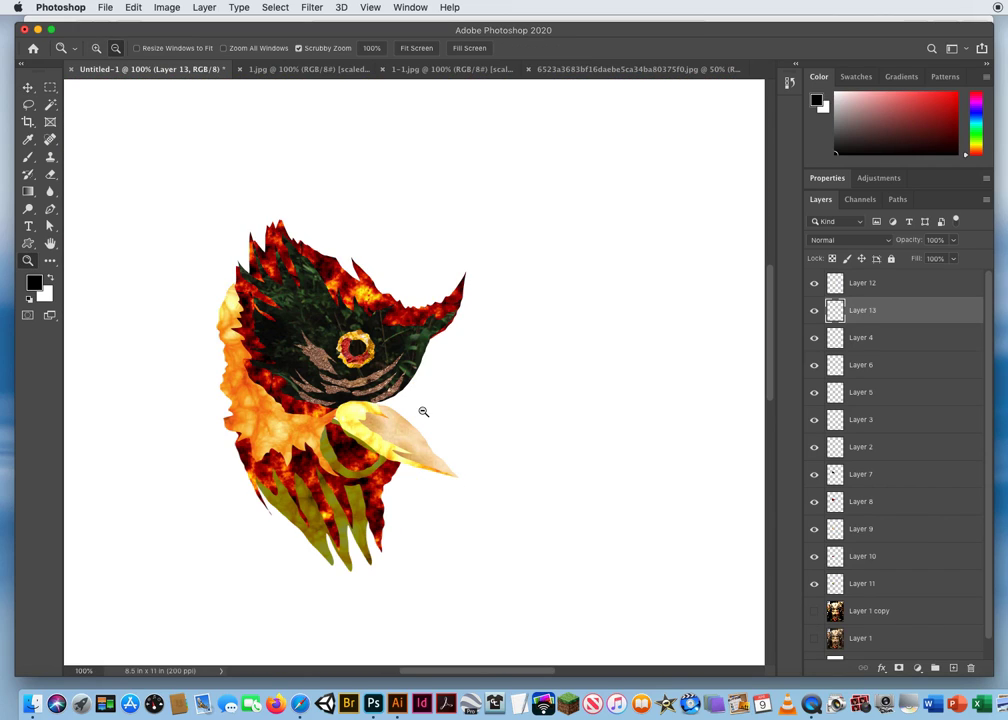
pyautogui.keyDown('alt'); pyautogui.click(424, 413); pyautogui.keyUp('alt')
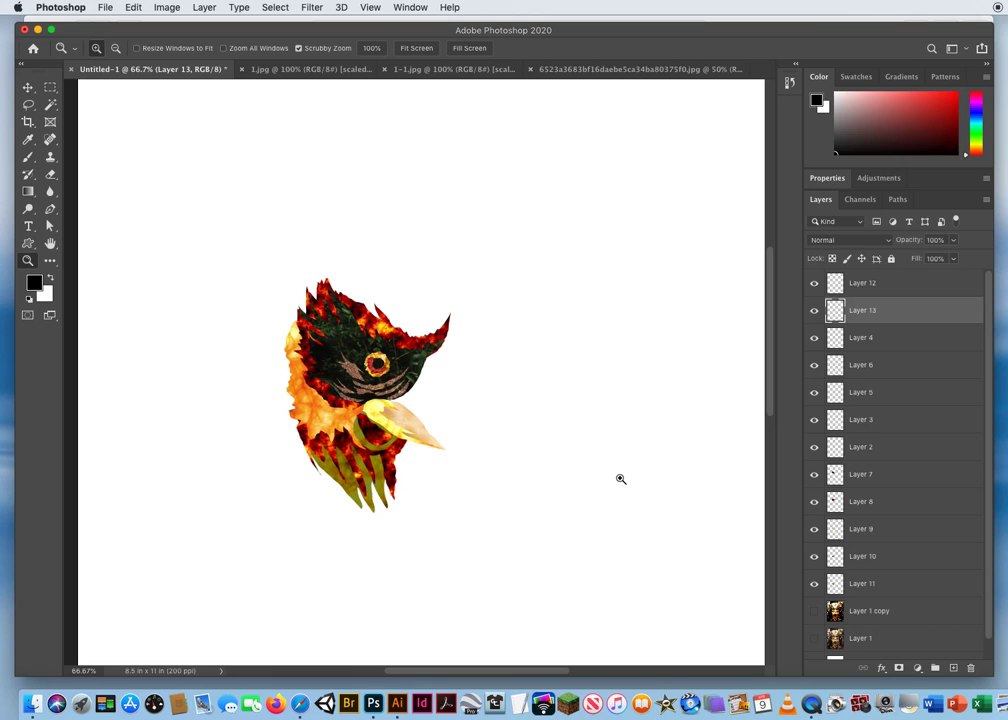
# - Close the gold satin image without saving it, and close 1-1.jpg
pyautogui.click(432, 70)
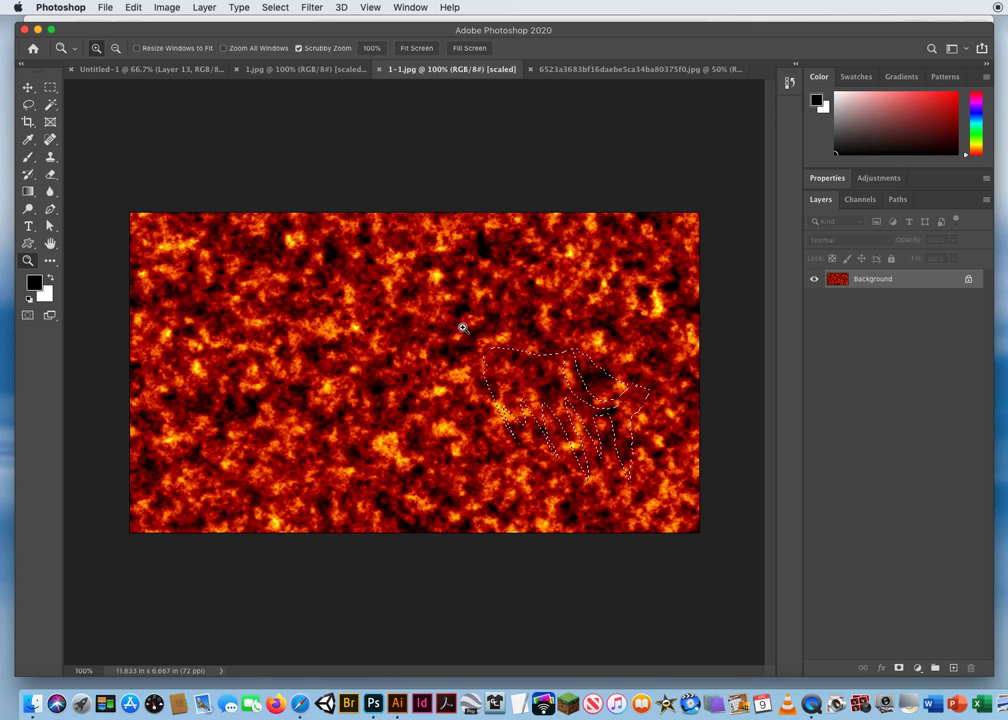
pyautogui.click(566, 70)
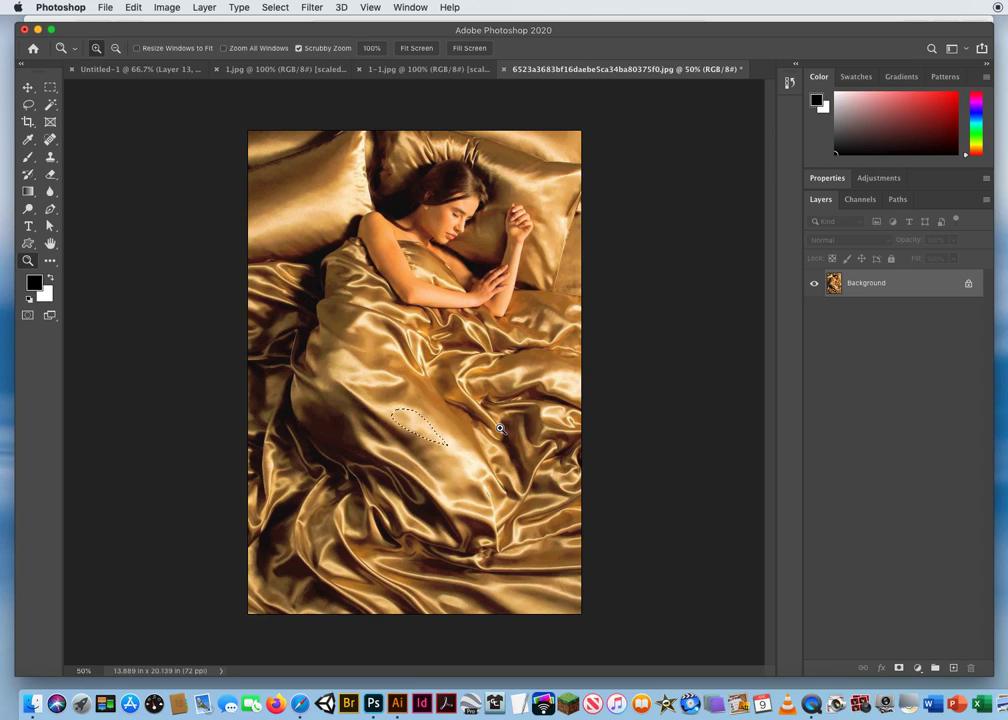
pyautogui.click(505, 70)
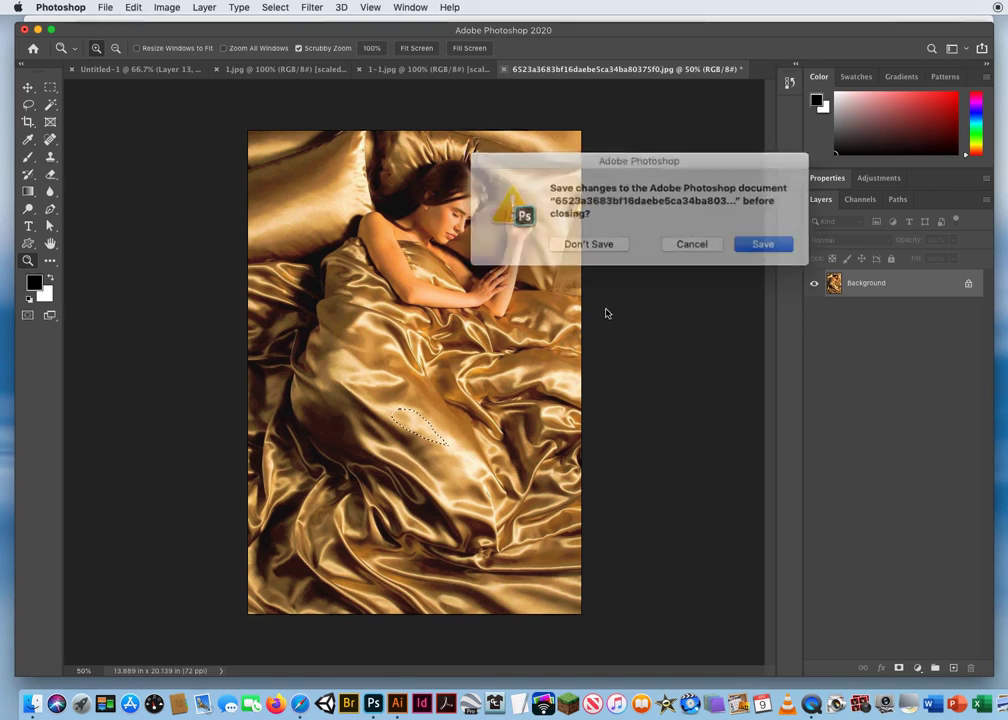
pyautogui.click(603, 242)
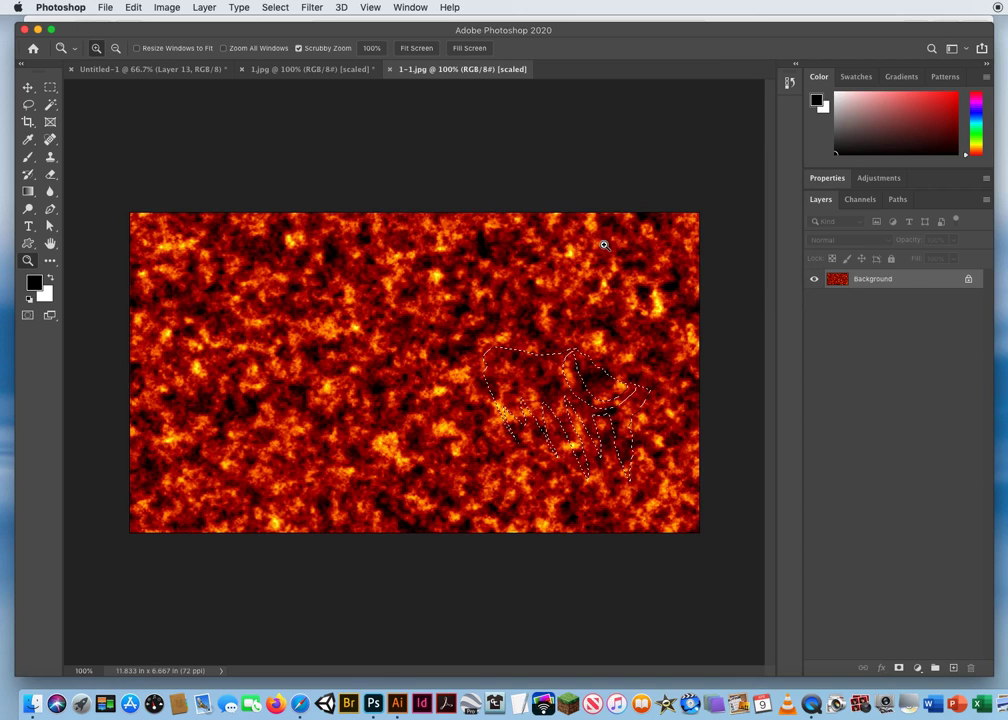
pyautogui.click(389, 69)
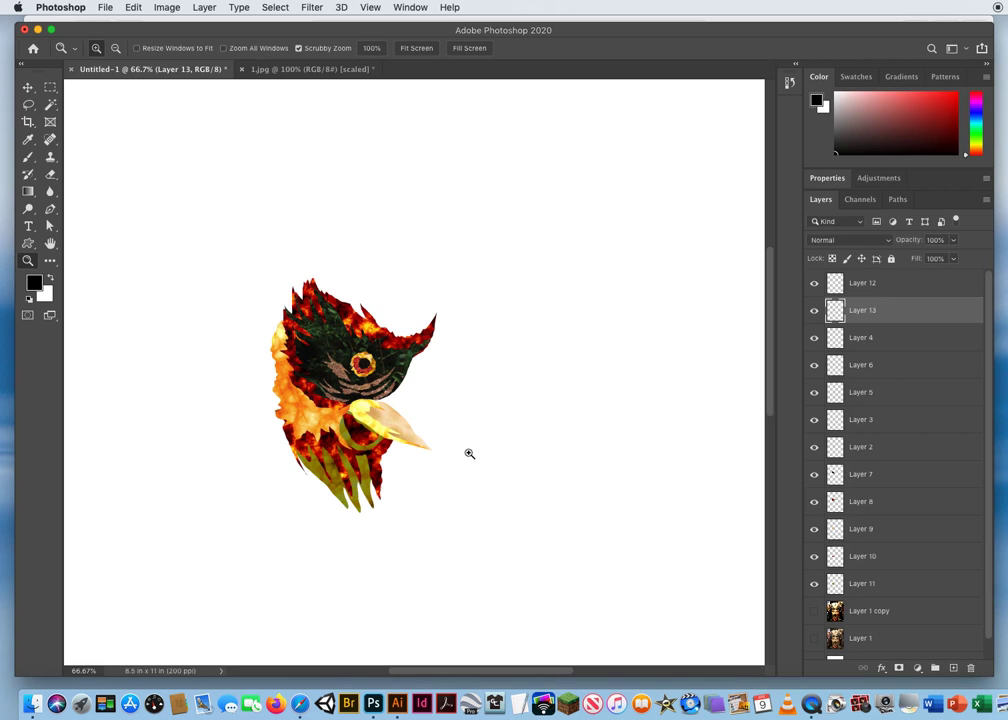
# - Close the orange texture image 1.jpg without saving its changes
pyautogui.click(281, 70)
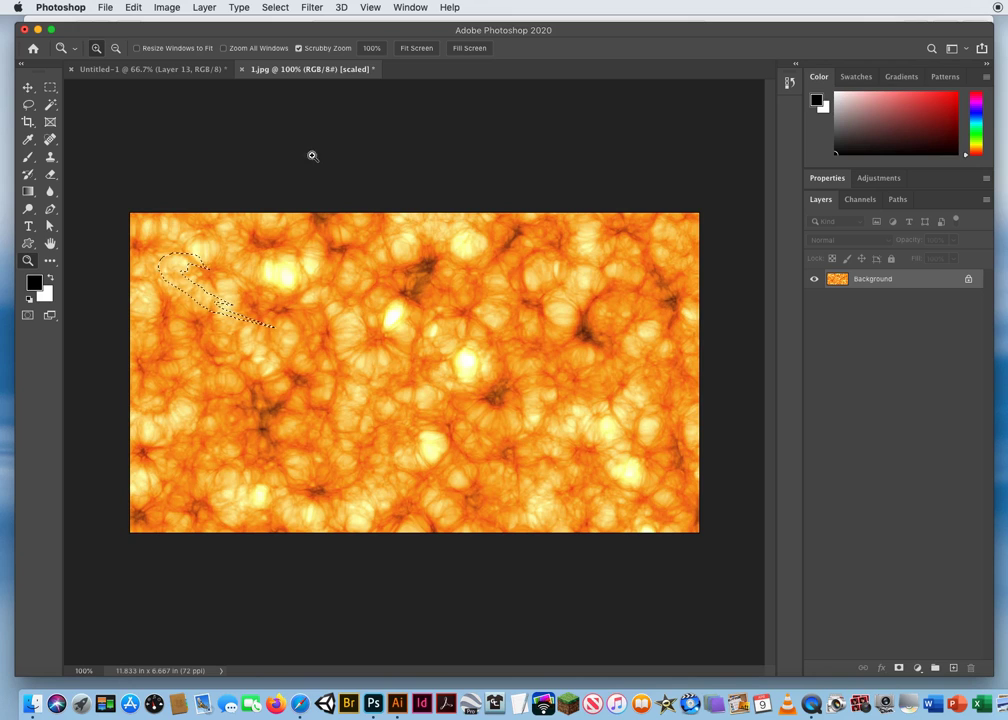
pyautogui.click(241, 70)
pyautogui.click(592, 238)
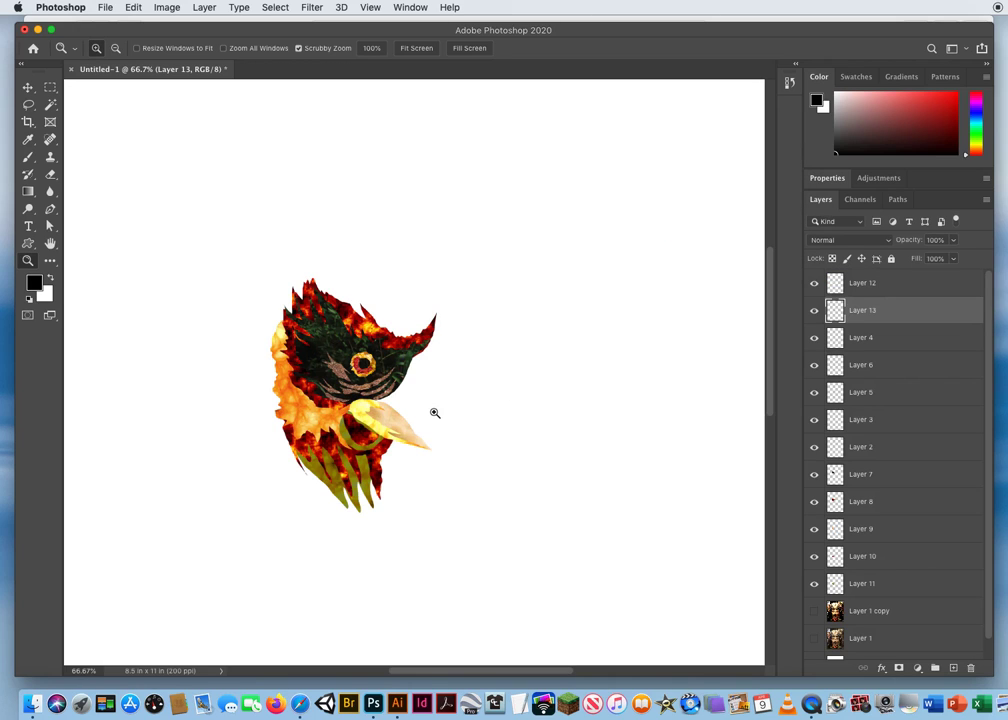
# - Select Layer 8, the dark red lava piece around the head, and toggle its visibility to check the area it covers
pyautogui.moveTo(363, 383); pyautogui.dragTo(496, 343)
pyautogui.keyDown('alt'); pyautogui.click(447, 362); pyautogui.keyUp('alt')
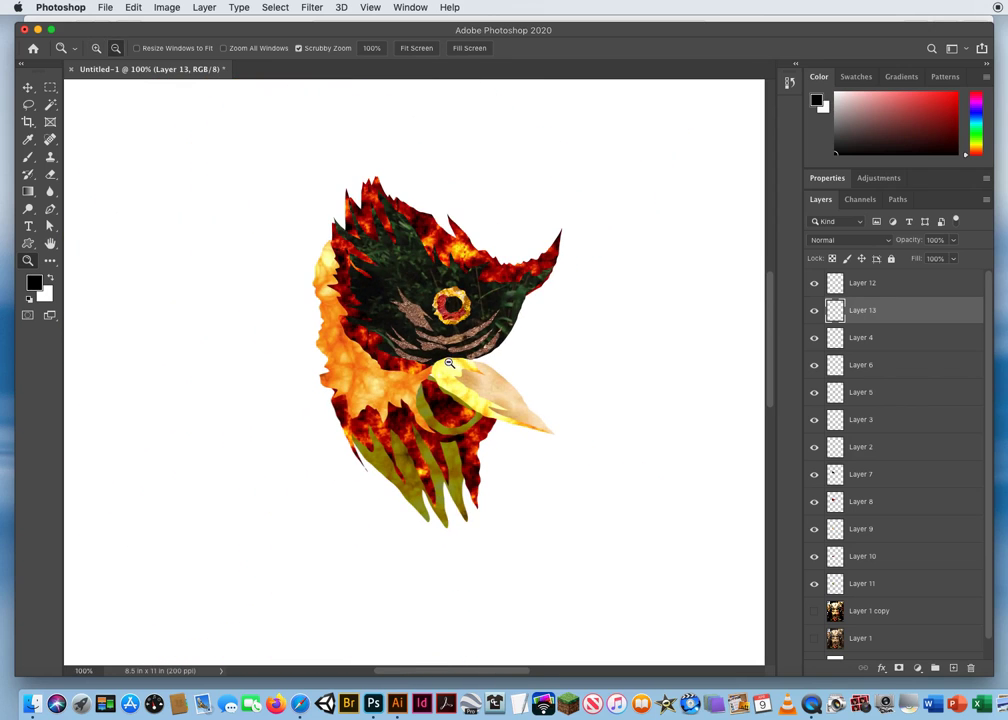
pyautogui.click(419, 340)
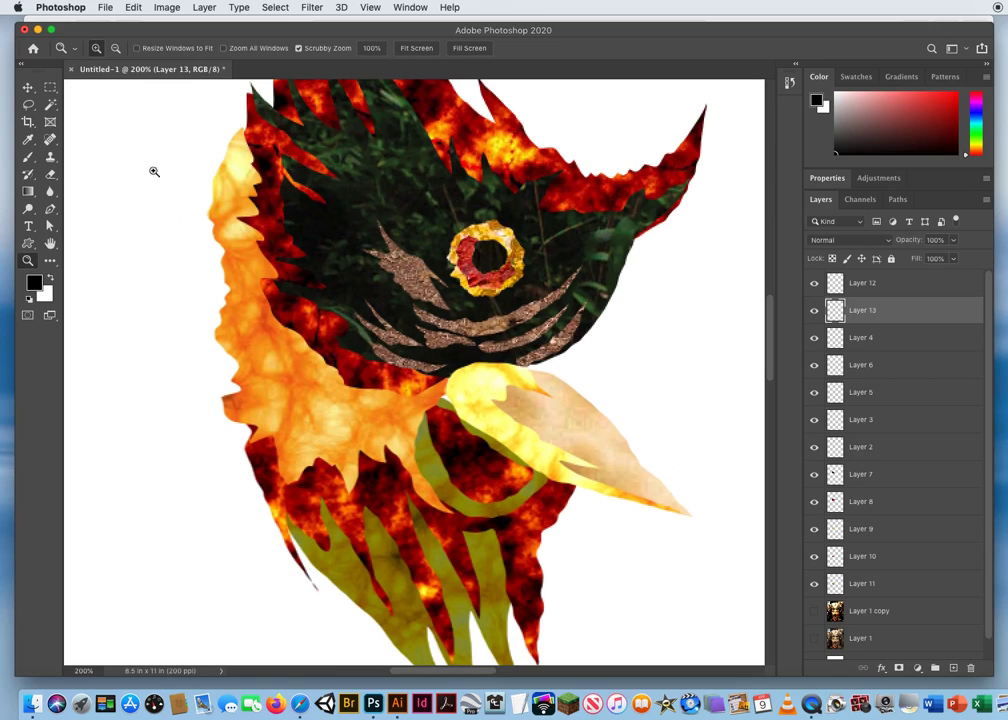
pyautogui.click(27, 89)
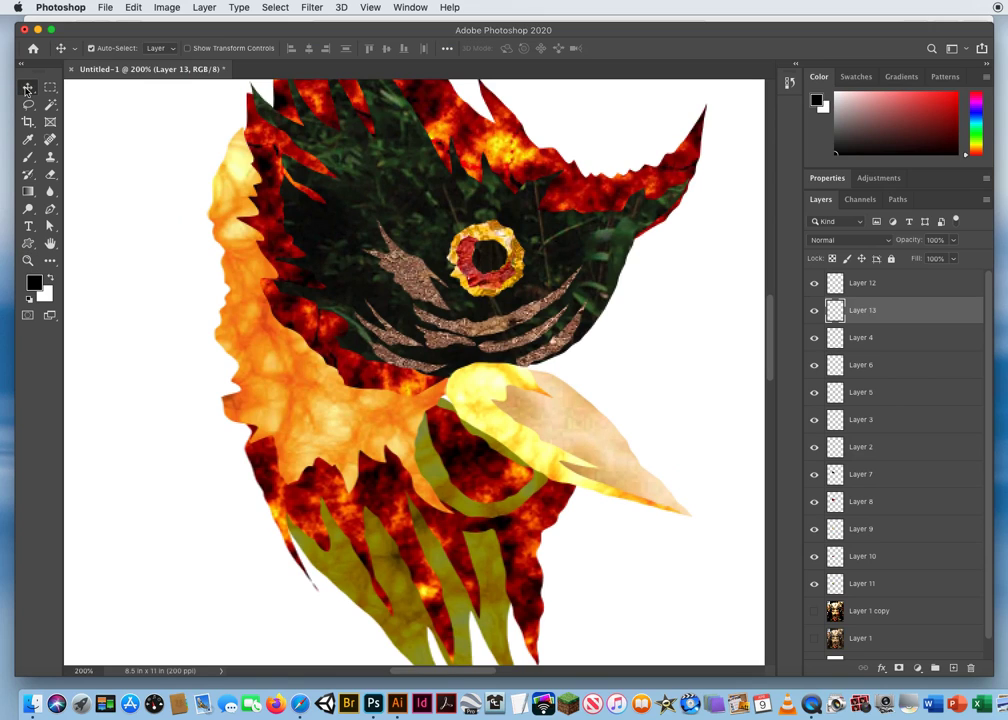
pyautogui.scroll(5, 187, 330)
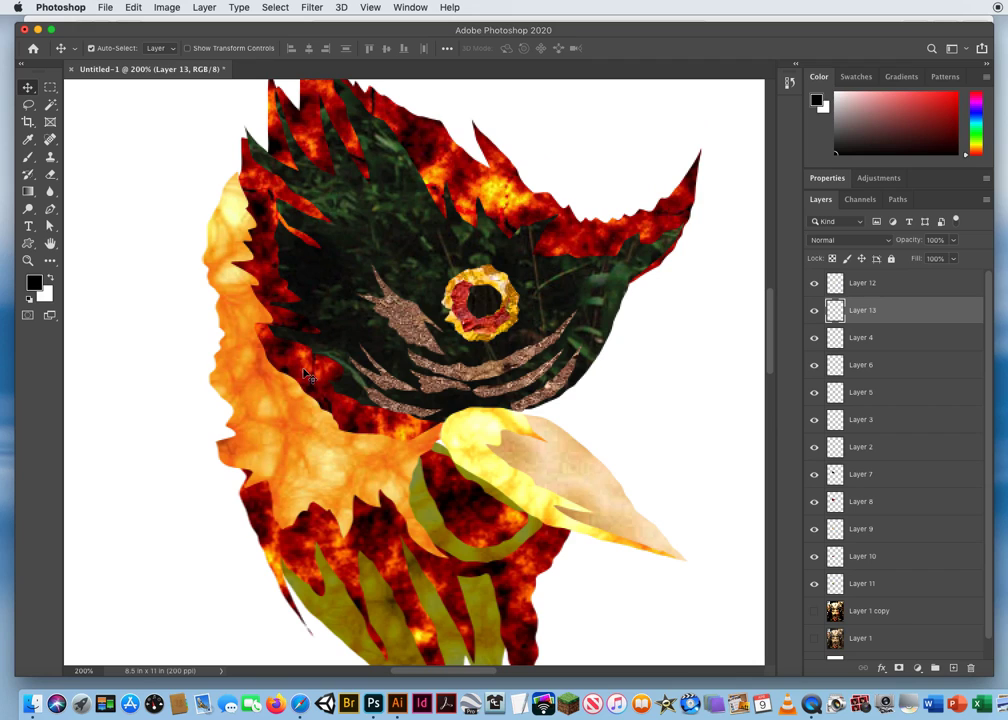
pyautogui.click(303, 372)
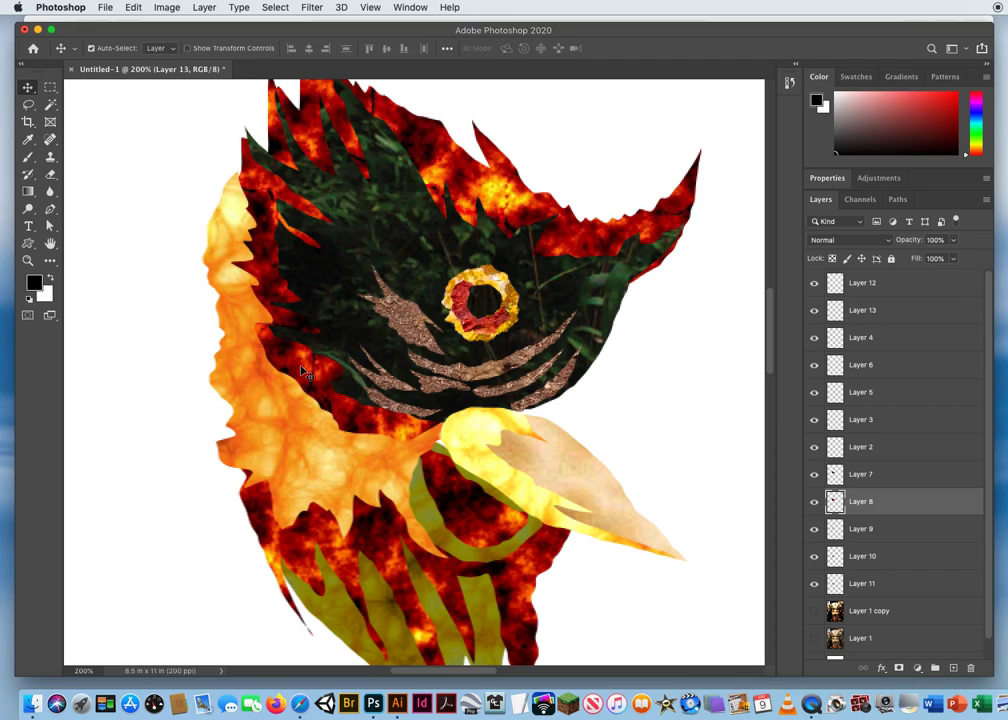
pyautogui.click(815, 502)
pyautogui.click(815, 502)
pyautogui.click(815, 502)
pyautogui.click(815, 502)
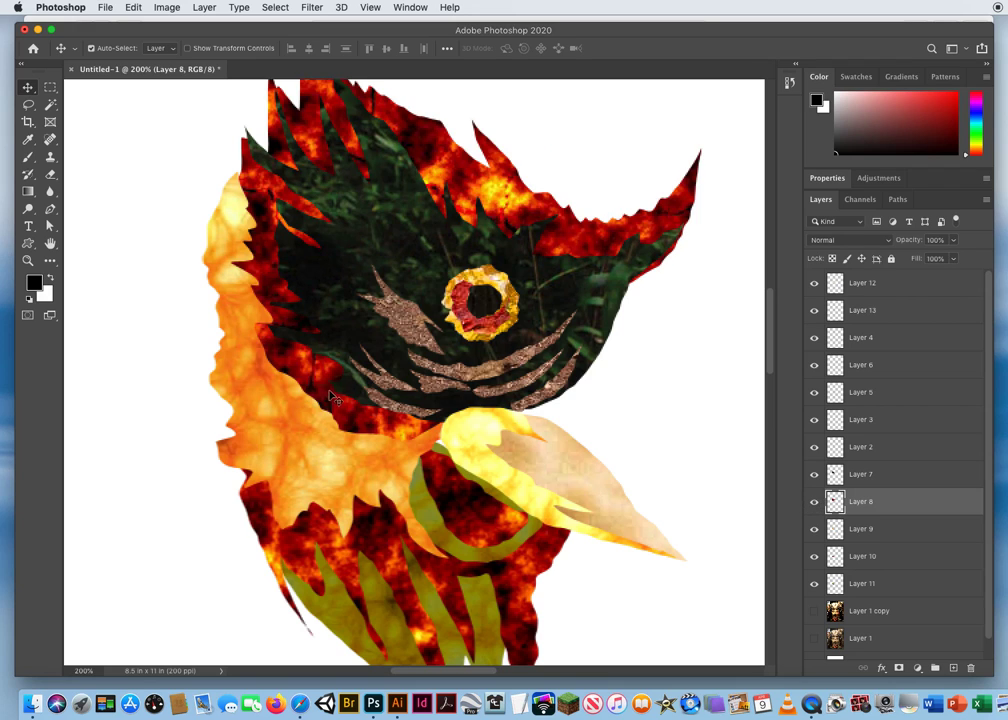
# - Lighten the lower edge of the Layer 8 lava with the Dodge tool, using the Shadows range at 50% exposure
pyautogui.moveTo(28, 208); pyautogui.dragTo(73, 214)
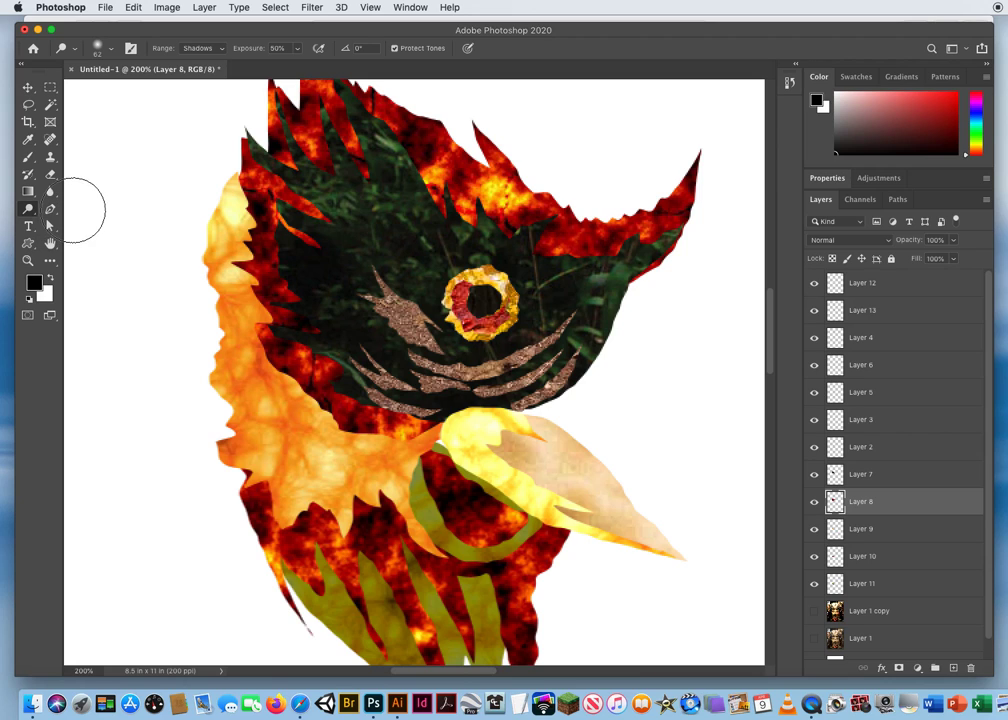
pyautogui.click(205, 54)
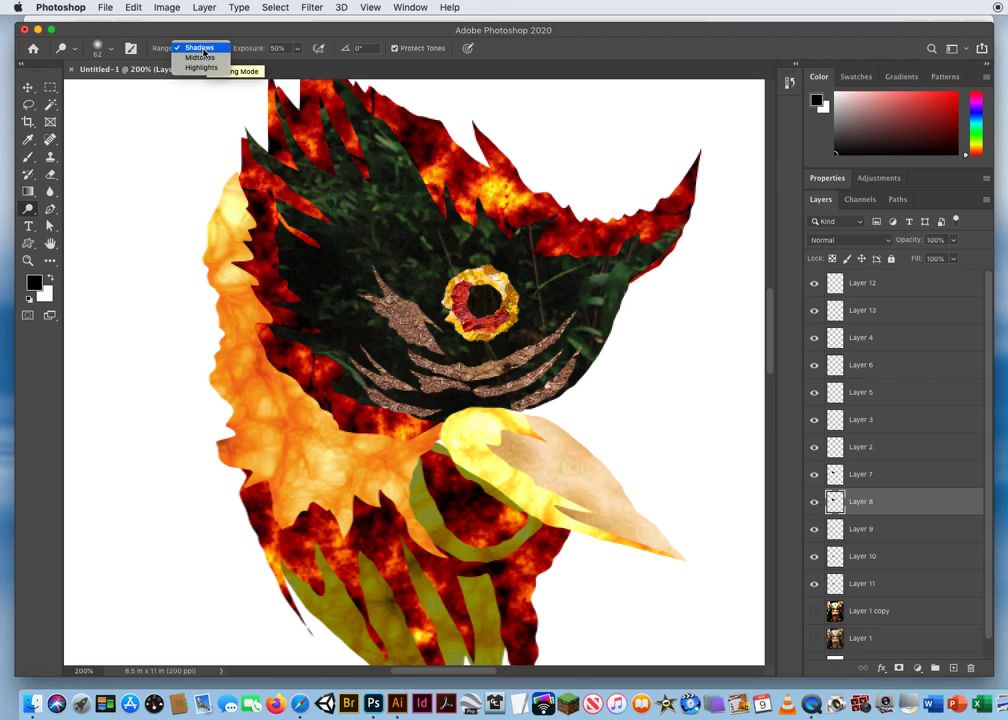
pyautogui.click(203, 48)
pyautogui.moveTo(285, 387); pyautogui.dragTo(268, 385)
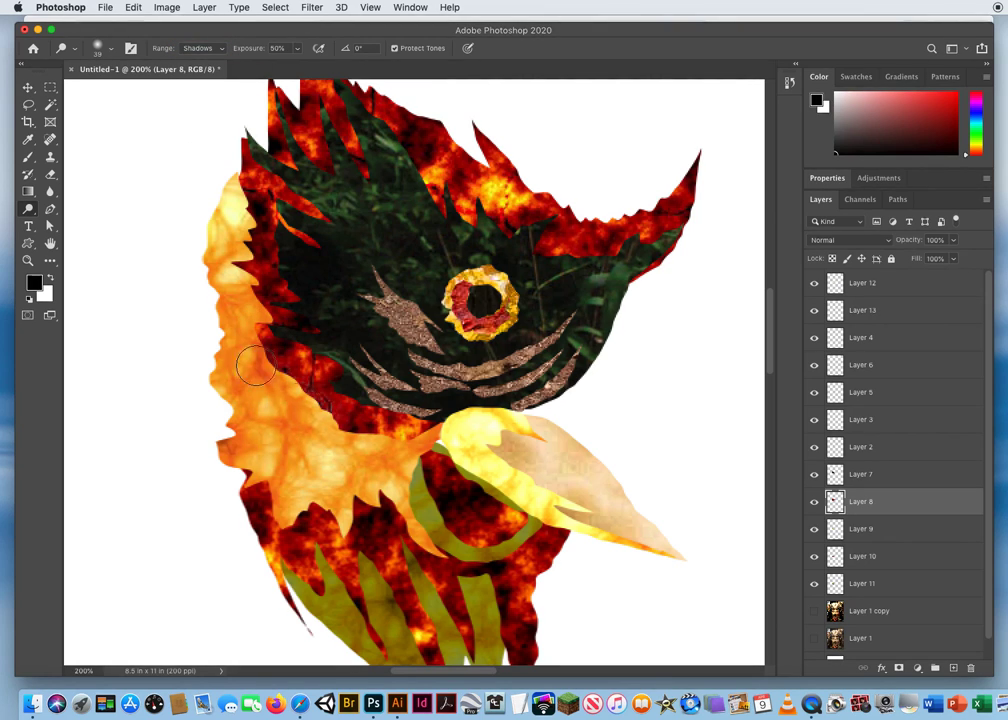
pyautogui.moveTo(304, 412)
pyautogui.mouseDown()
pyautogui.moveTo(345, 446)
pyautogui.moveTo(320, 438)
pyautogui.moveTo(280, 380)
pyautogui.moveTo(302, 393)
pyautogui.moveTo(243, 349)
pyautogui.moveTo(250, 354)
pyautogui.moveTo(238, 324)
pyautogui.moveTo(248, 336)
pyautogui.moveTo(232, 326)
pyautogui.moveTo(295, 404)
pyautogui.mouseUp()
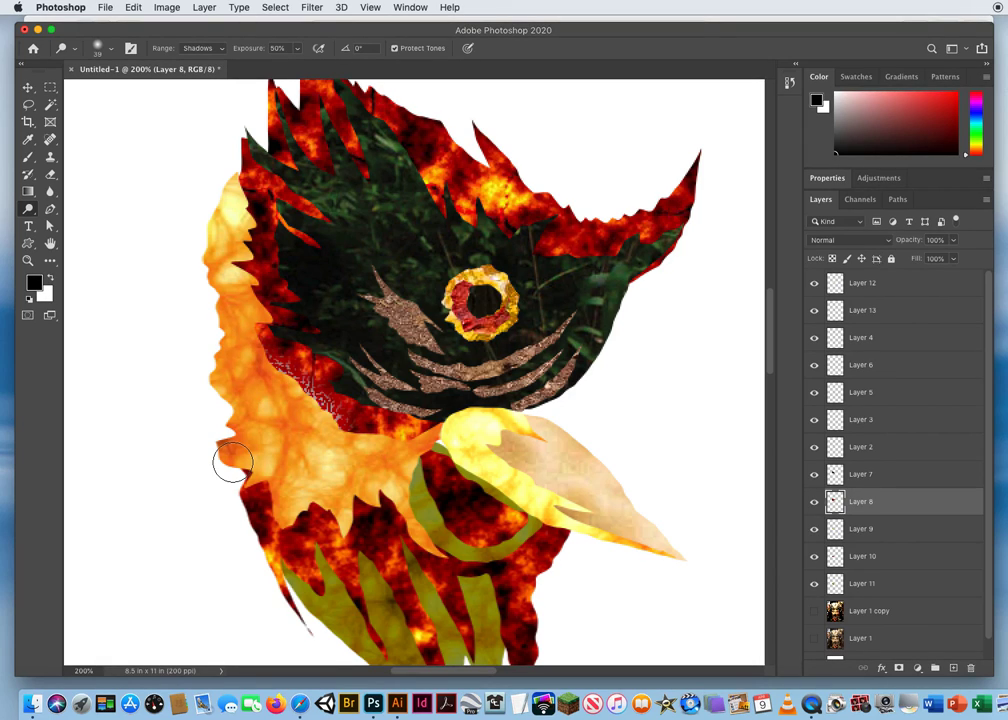
# - Raise the Dodge exposure to 100% and lighten the shadows along the lava's jagged edge beside the orange piece
pyautogui.click(297, 49)
pyautogui.moveTo(309, 67); pyautogui.dragTo(332, 67)
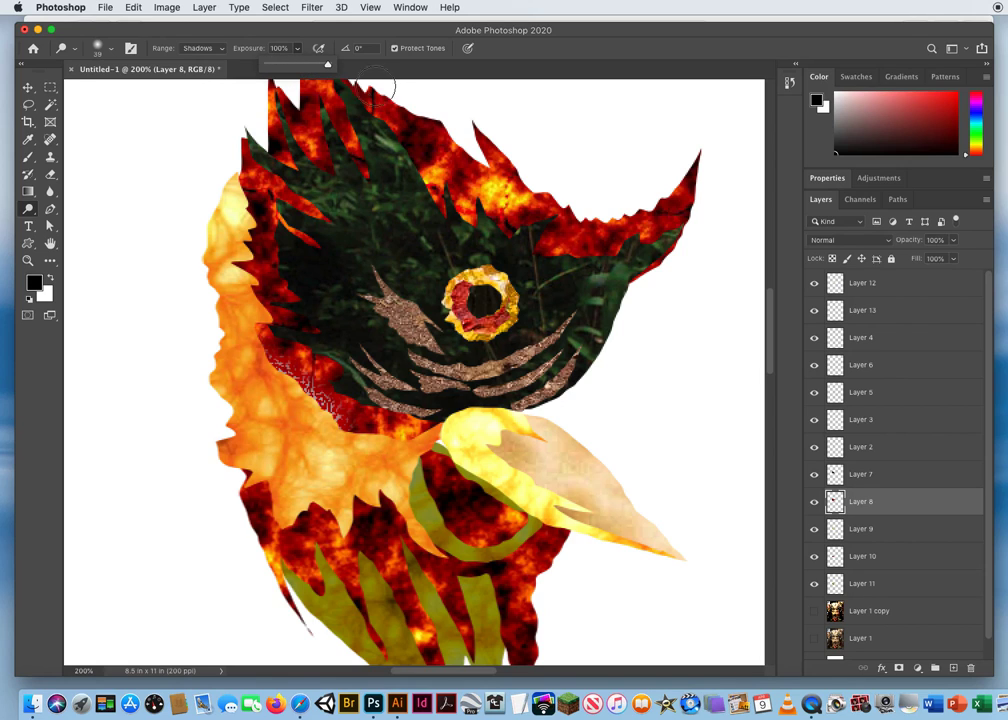
pyautogui.moveTo(270, 313); pyautogui.dragTo(262, 313)
pyautogui.moveTo(240, 250)
pyautogui.mouseDown()
pyautogui.moveTo(215, 228)
pyautogui.moveTo(232, 252)
pyautogui.moveTo(225, 243)
pyautogui.moveTo(240, 197)
pyautogui.moveTo(230, 260)
pyautogui.moveTo(251, 353)
pyautogui.moveTo(308, 413)
pyautogui.moveTo(383, 442)
pyautogui.moveTo(367, 440)
pyautogui.mouseUp()
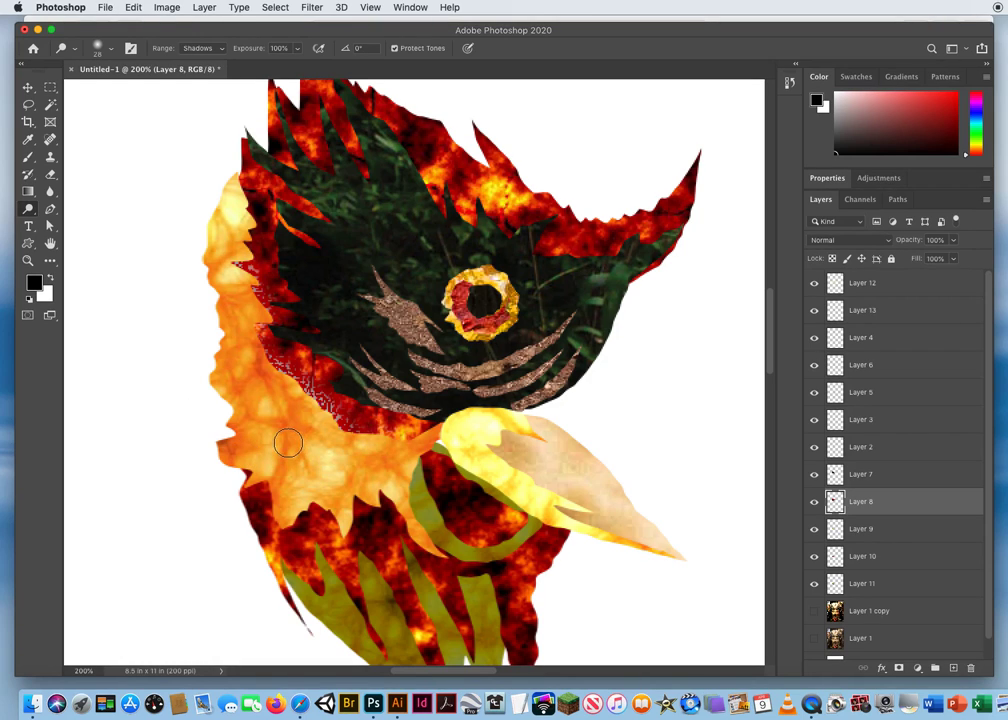
# - Add a Multiply drop shadow to Layer 8 with 94% opacity, 60° angle, 0 px distance, 11% spread and 18 px size
pyautogui.doubleClick(936, 505)
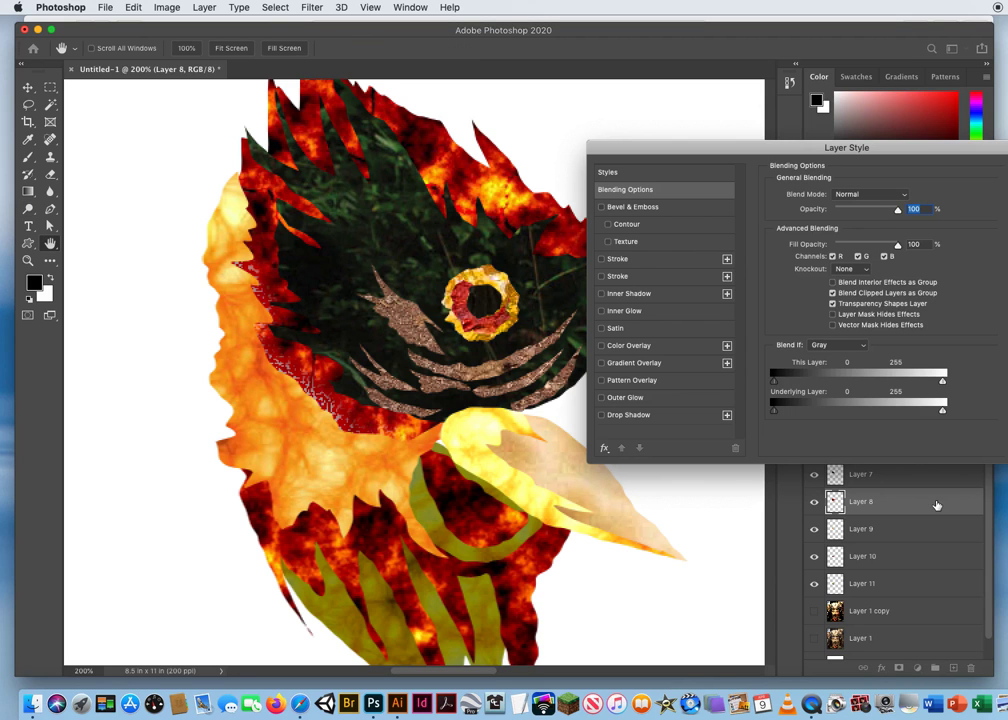
pyautogui.moveTo(780, 147); pyautogui.dragTo(629, 83)
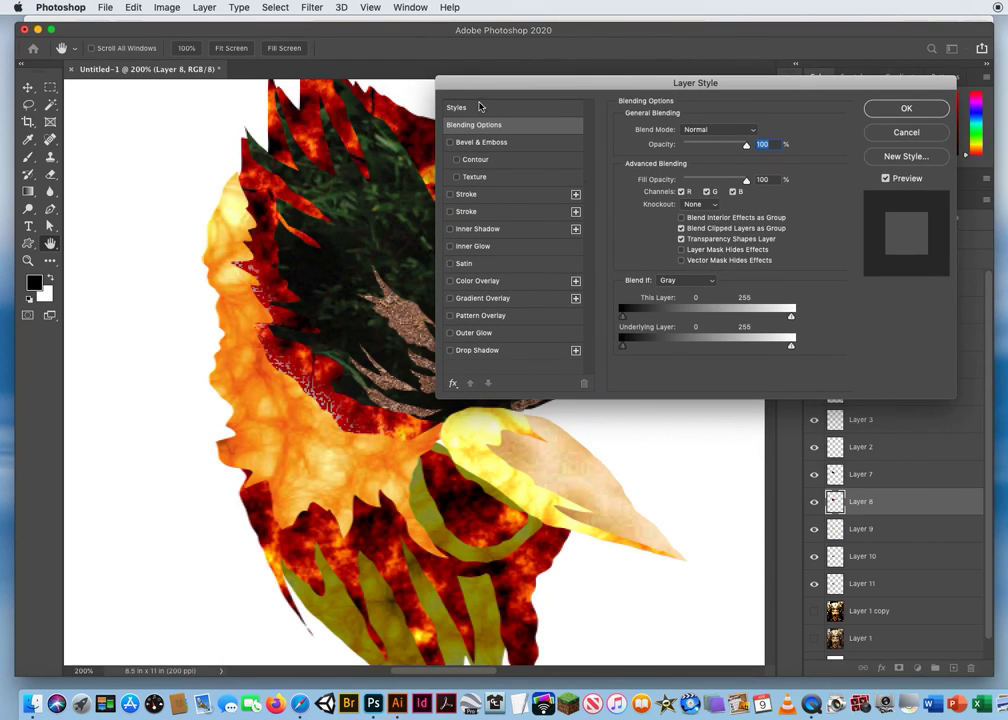
pyautogui.click(482, 352)
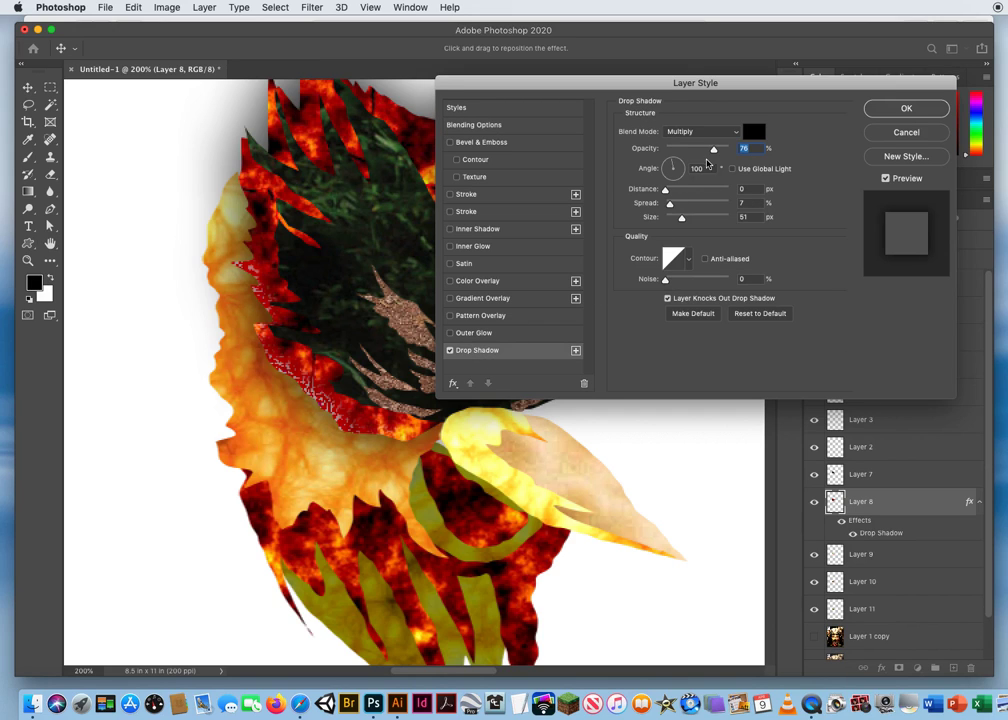
pyautogui.moveTo(715, 151); pyautogui.dragTo(723, 152)
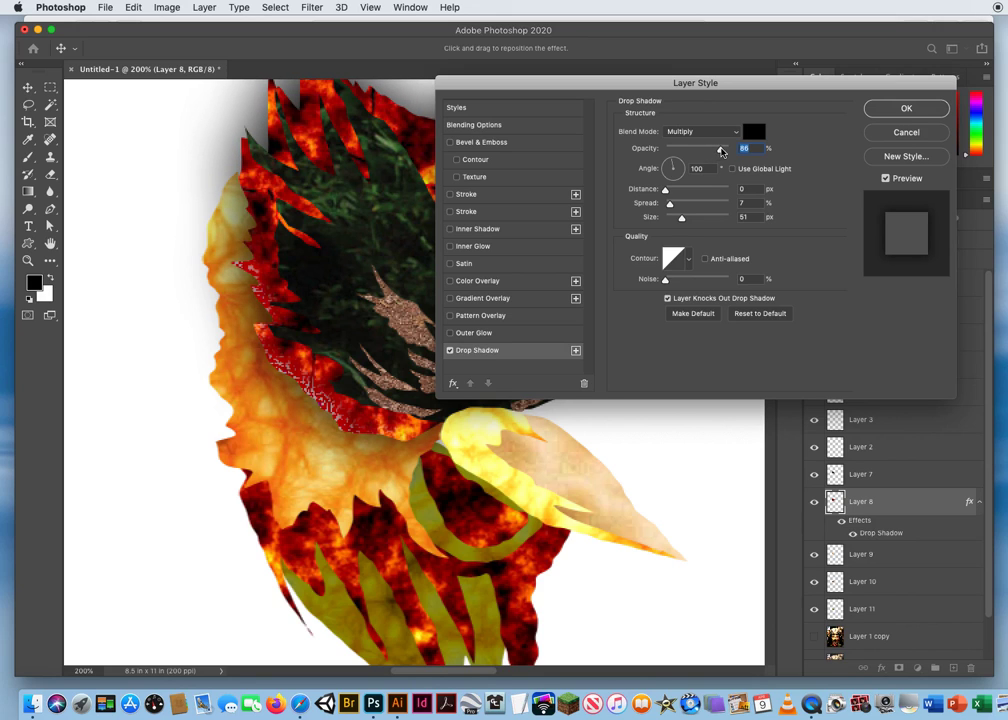
pyautogui.moveTo(683, 218); pyautogui.dragTo(672, 221)
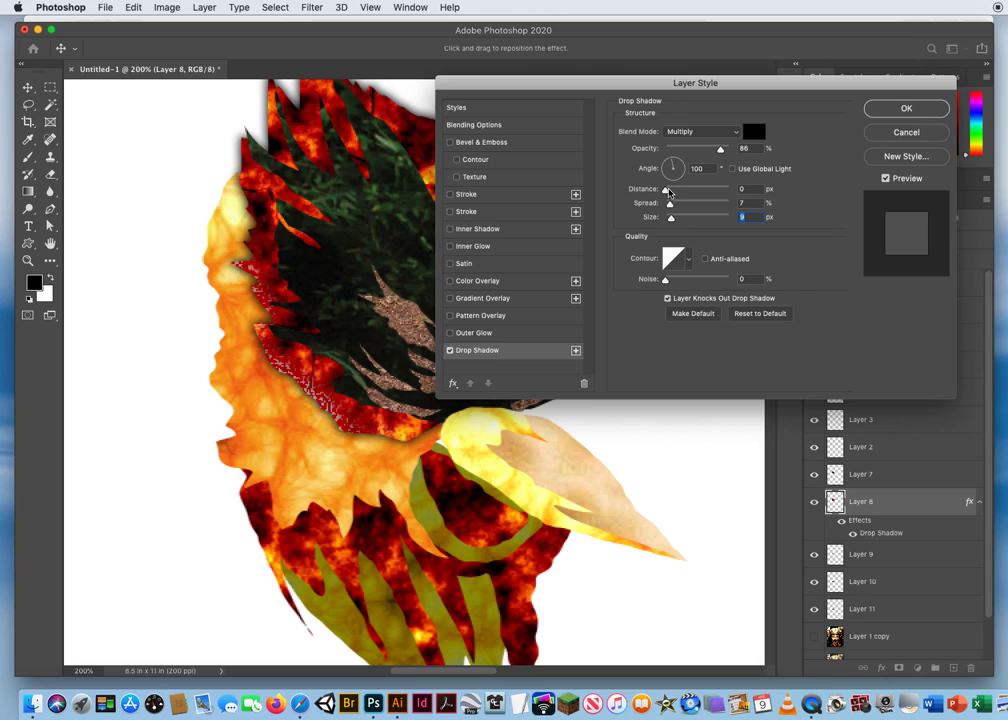
pyautogui.click(665, 190)
pyautogui.moveTo(671, 206); pyautogui.dragTo(674, 221)
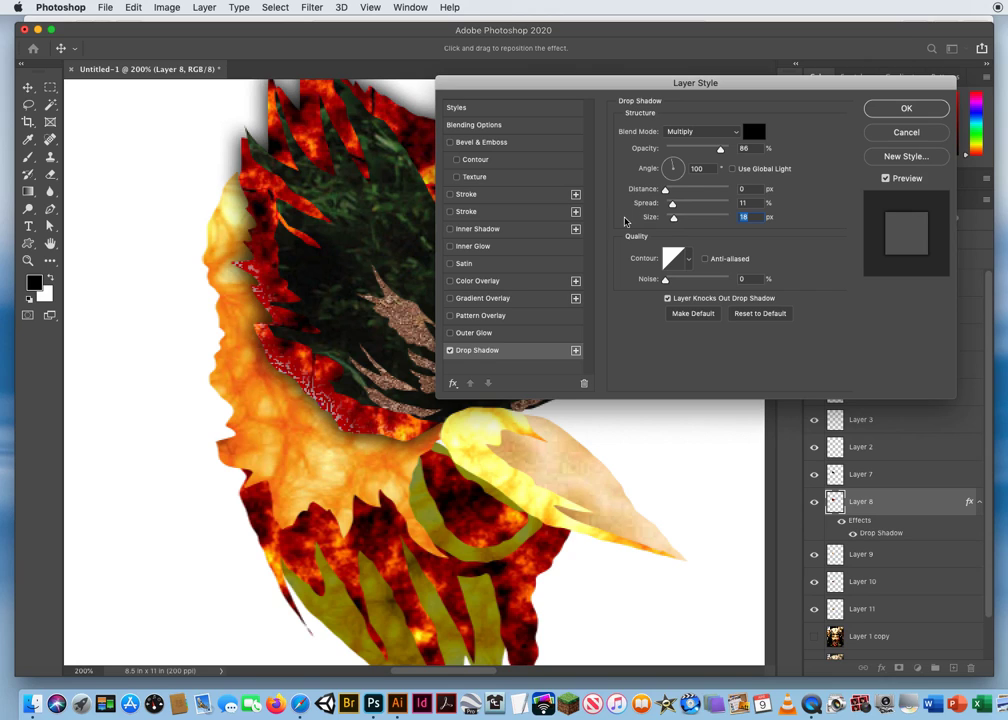
pyautogui.moveTo(720, 149); pyautogui.dragTo(732, 155)
pyautogui.click(675, 165)
pyautogui.moveTo(673, 165)
pyautogui.mouseDown()
pyautogui.moveTo(659, 170)
pyautogui.moveTo(678, 167)
pyautogui.mouseUp()
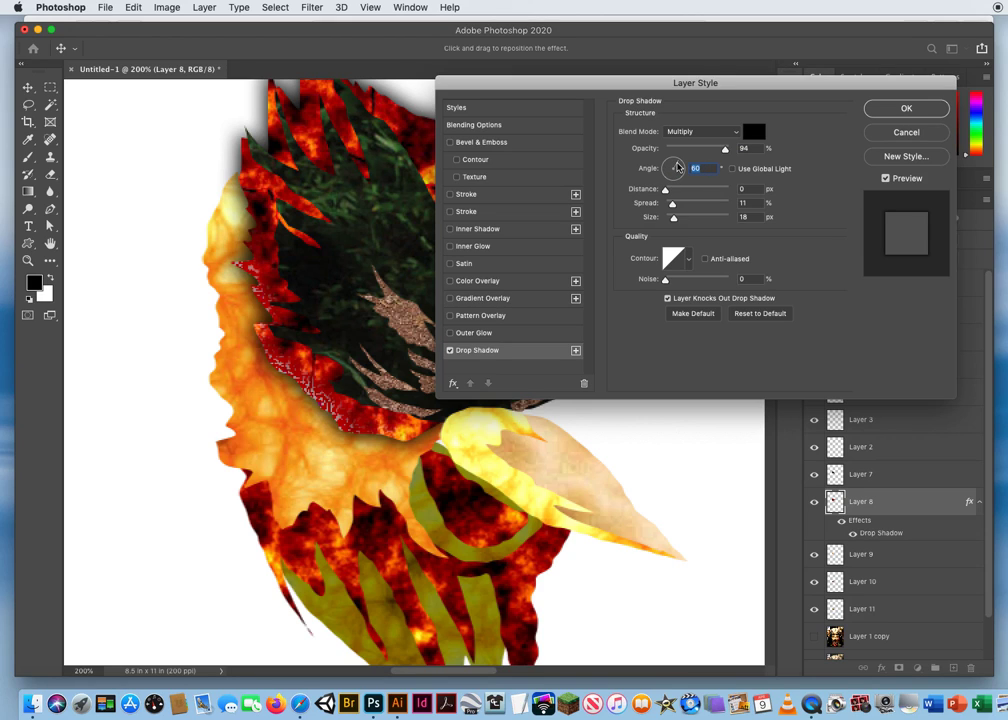
pyautogui.click(906, 108)
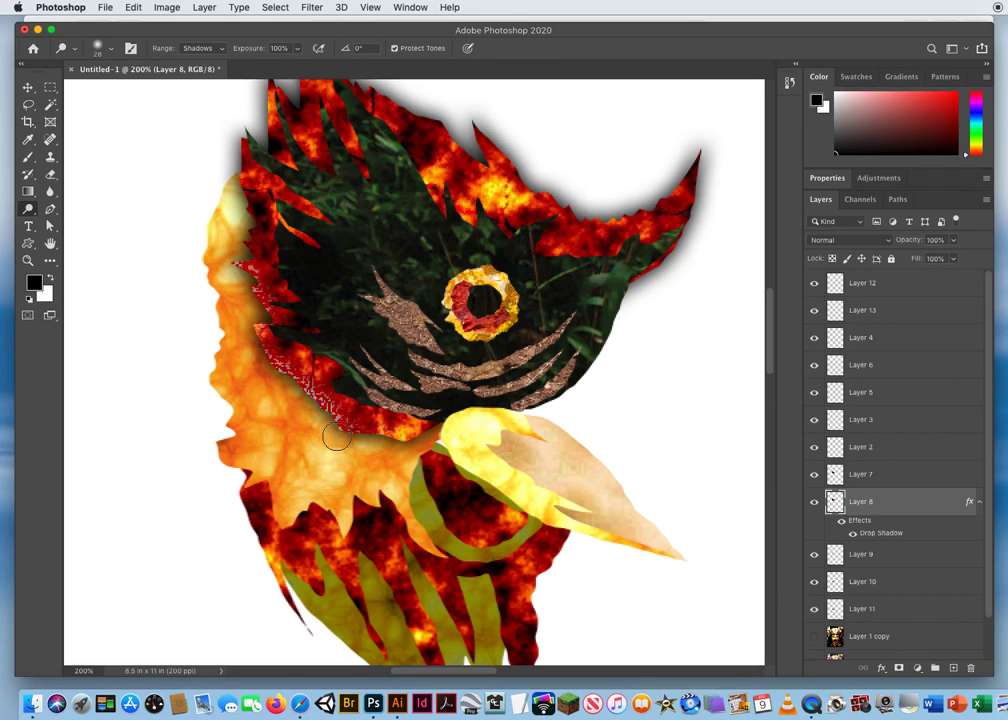
# - Lighten the orange texture piece on Layer 9 with the Dodge tool at 100% exposure, using the Midtones and Shadows ranges
pyautogui.click(28, 89)
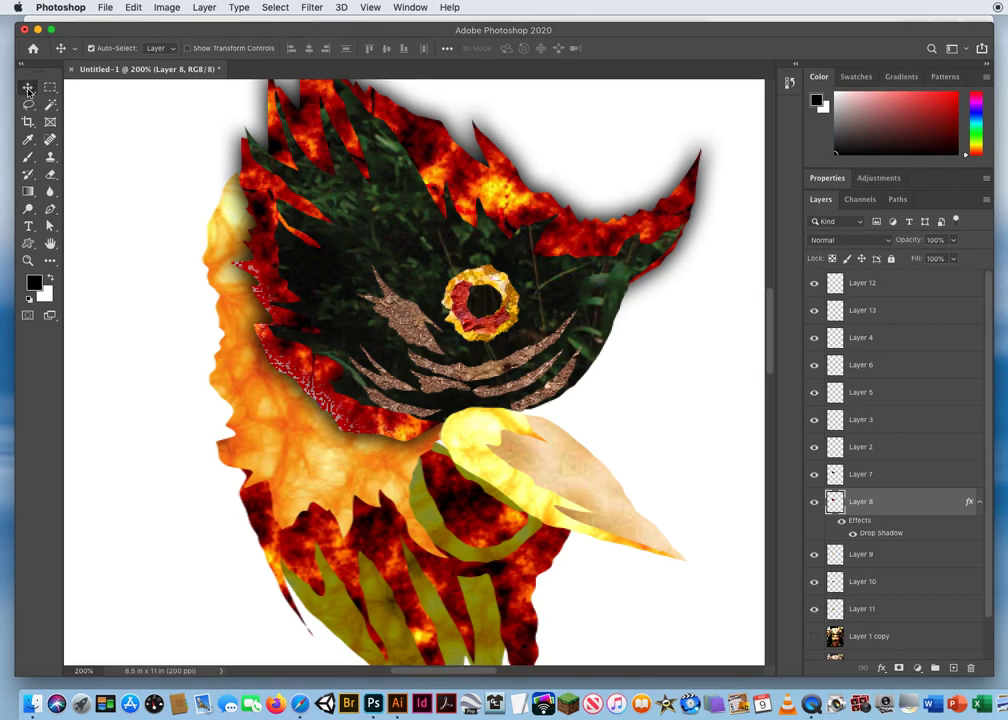
pyautogui.click(264, 399)
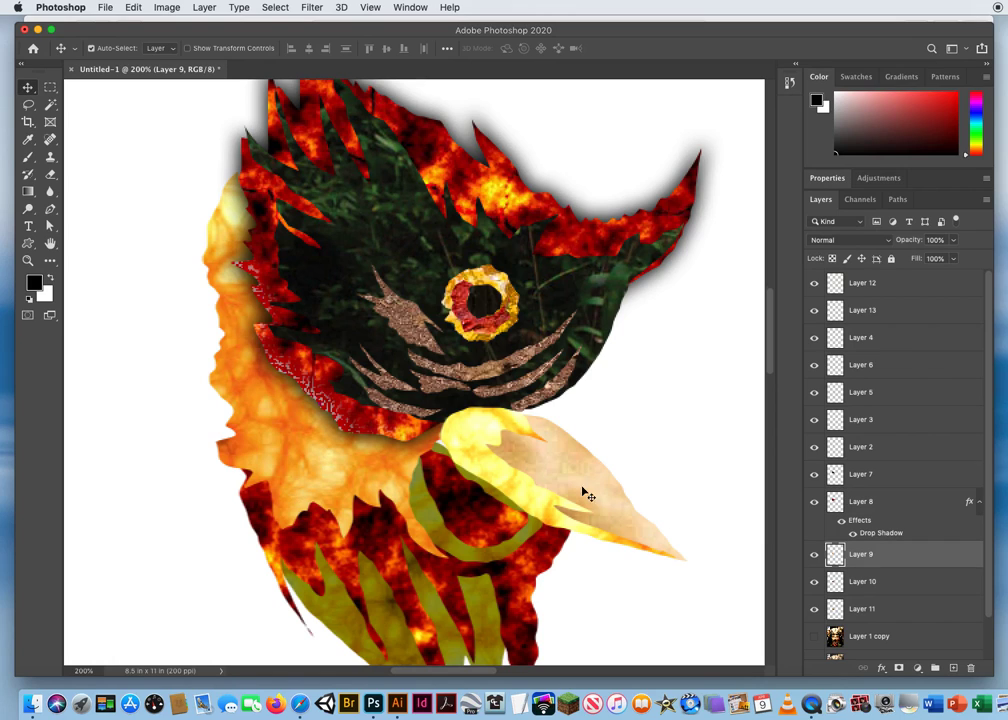
pyautogui.click(28, 209)
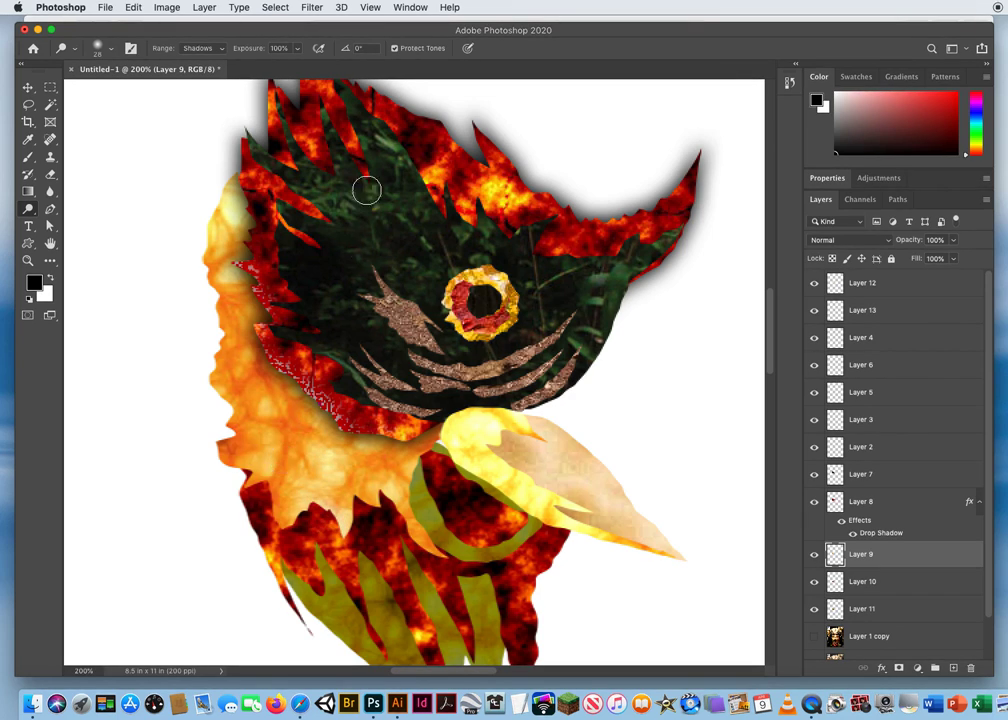
pyautogui.click(199, 48)
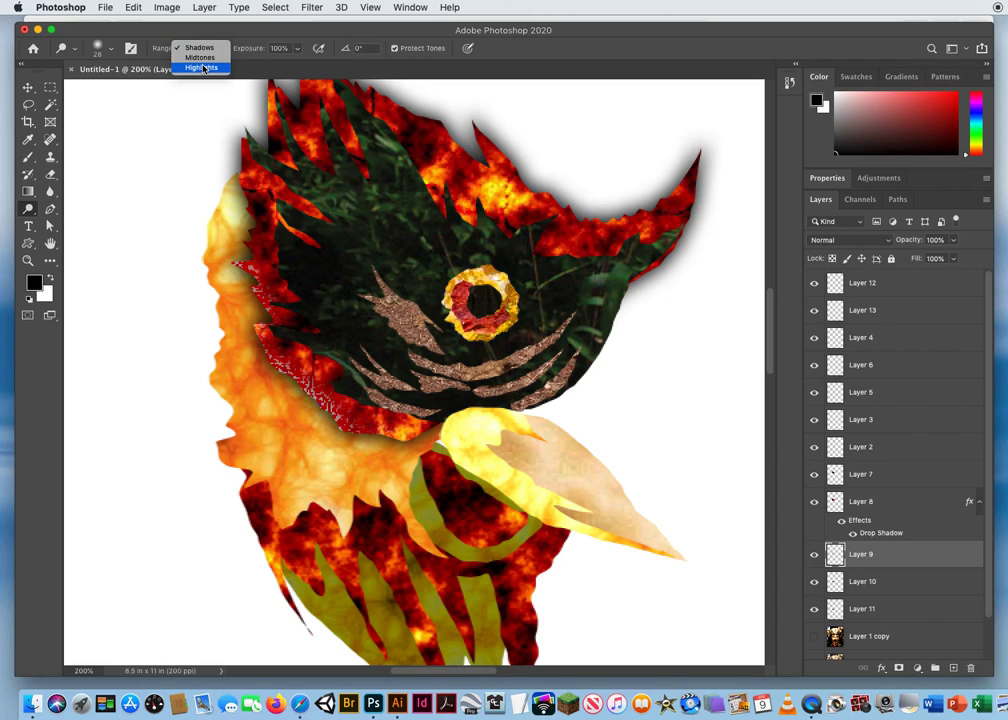
pyautogui.click(199, 57)
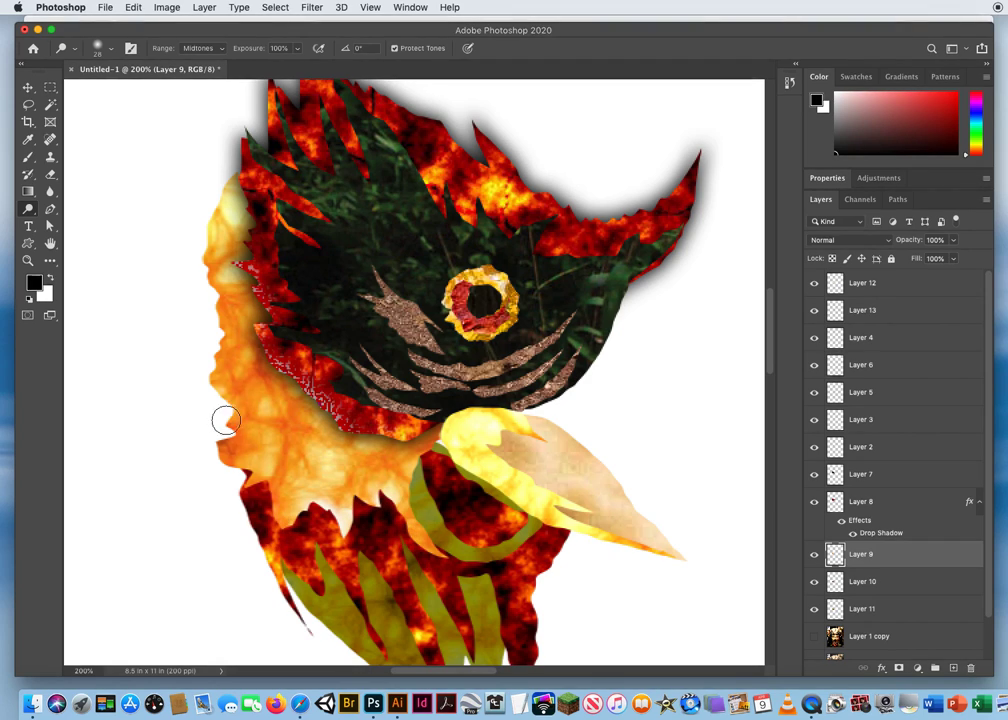
pyautogui.click(208, 48)
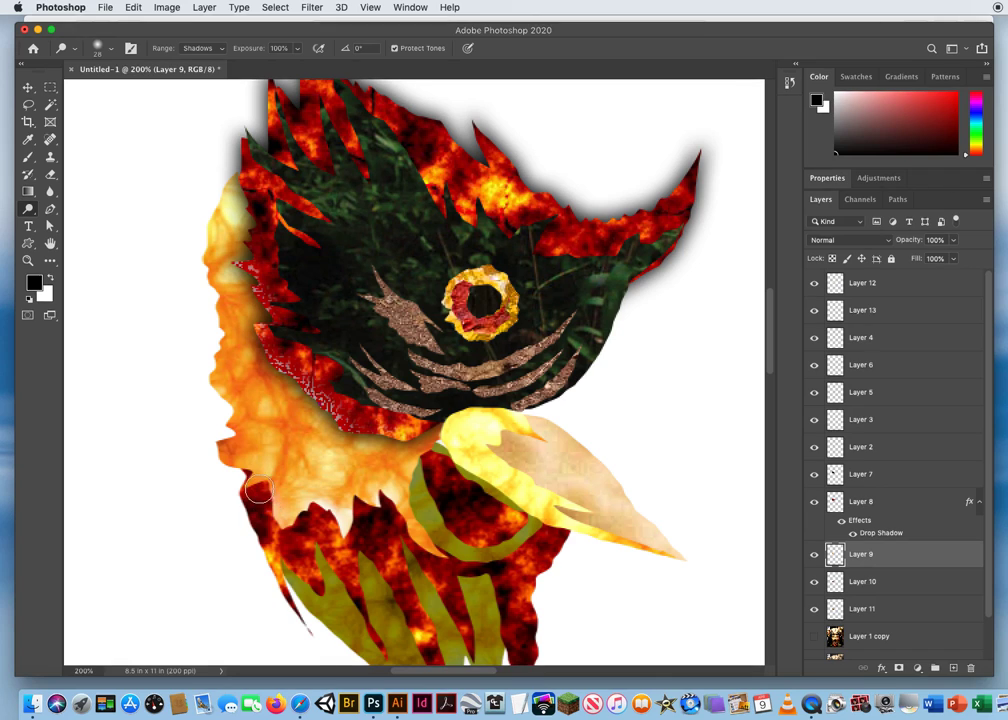
pyautogui.moveTo(287, 461)
pyautogui.mouseDown()
pyautogui.moveTo(331, 479)
pyautogui.moveTo(337, 466)
pyautogui.moveTo(277, 412)
pyautogui.moveTo(338, 454)
pyautogui.moveTo(265, 409)
pyautogui.moveTo(246, 382)
pyautogui.moveTo(343, 483)
pyautogui.moveTo(254, 410)
pyautogui.moveTo(380, 436)
pyautogui.moveTo(194, 363)
pyautogui.moveTo(237, 357)
pyautogui.moveTo(362, 509)
pyautogui.moveTo(385, 499)
pyautogui.moveTo(401, 522)
pyautogui.moveTo(393, 498)
pyautogui.moveTo(410, 532)
pyautogui.moveTo(390, 552)
pyautogui.moveTo(283, 508)
pyautogui.mouseUp()
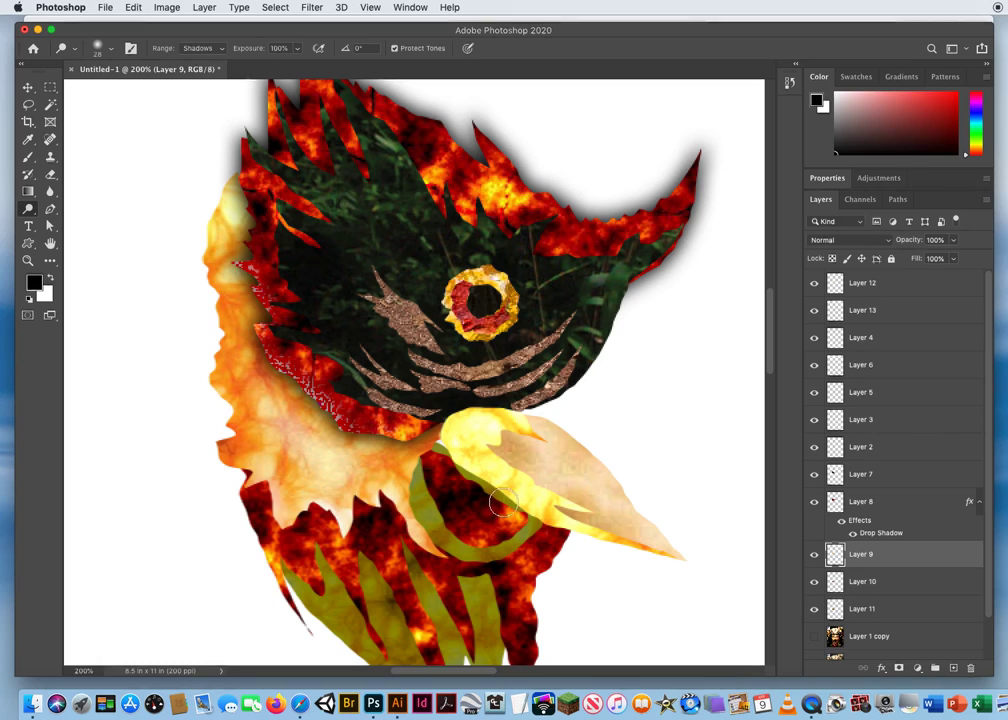
# - Add a drop shadow to the yellow tusk highlight piece on Layer 12
pyautogui.moveTo(513, 518); pyautogui.dragTo(456, 338)
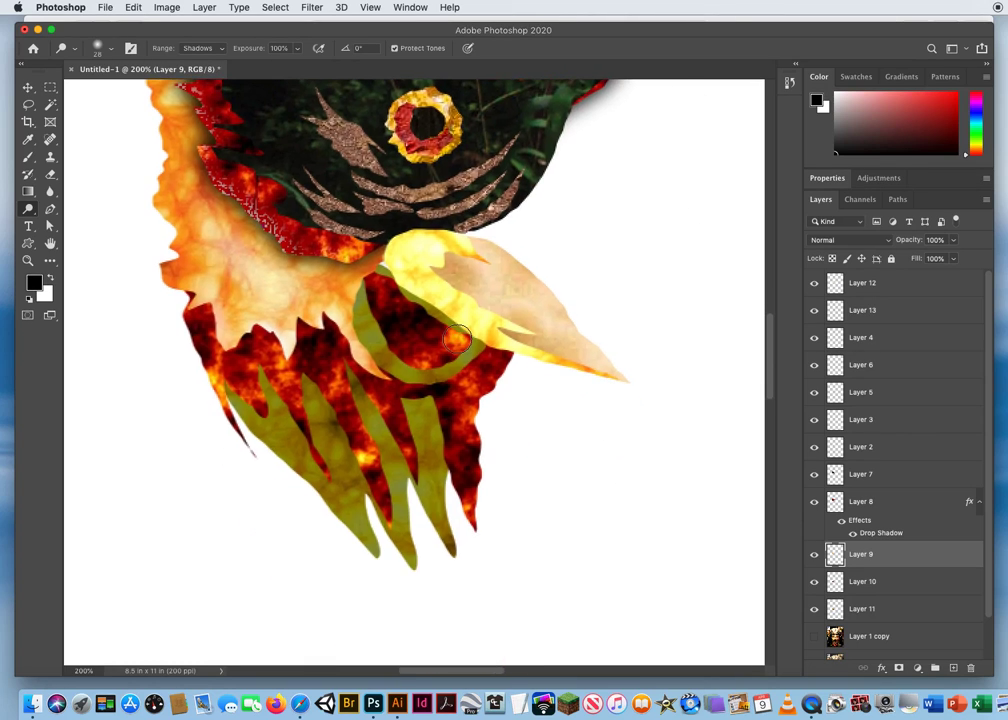
pyautogui.click(29, 89)
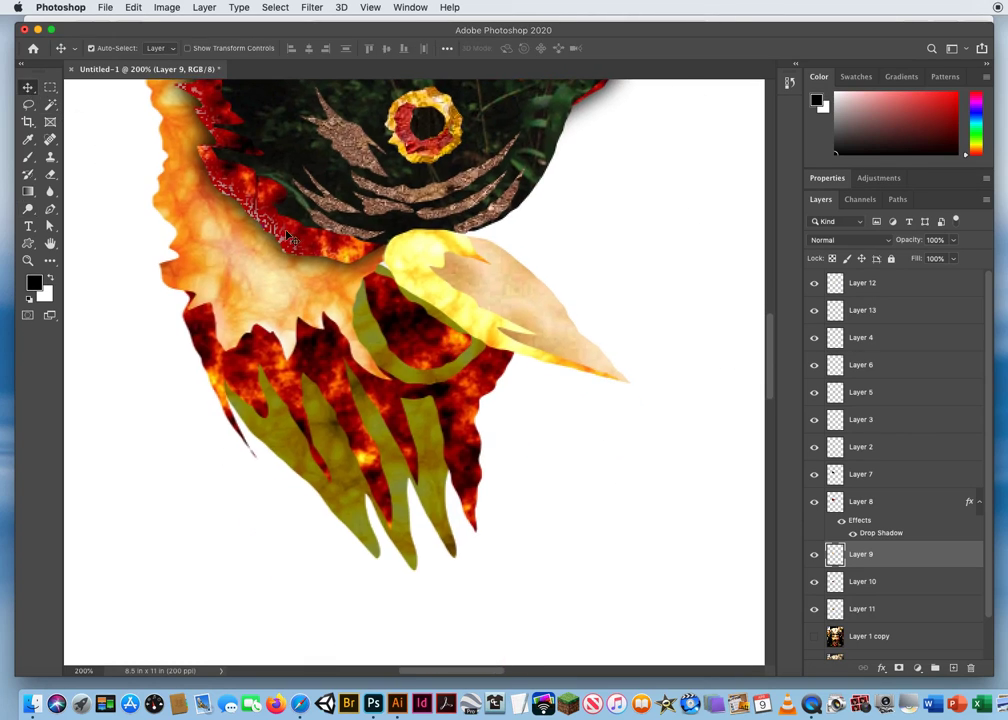
pyautogui.click(466, 319)
pyautogui.doubleClick(929, 287)
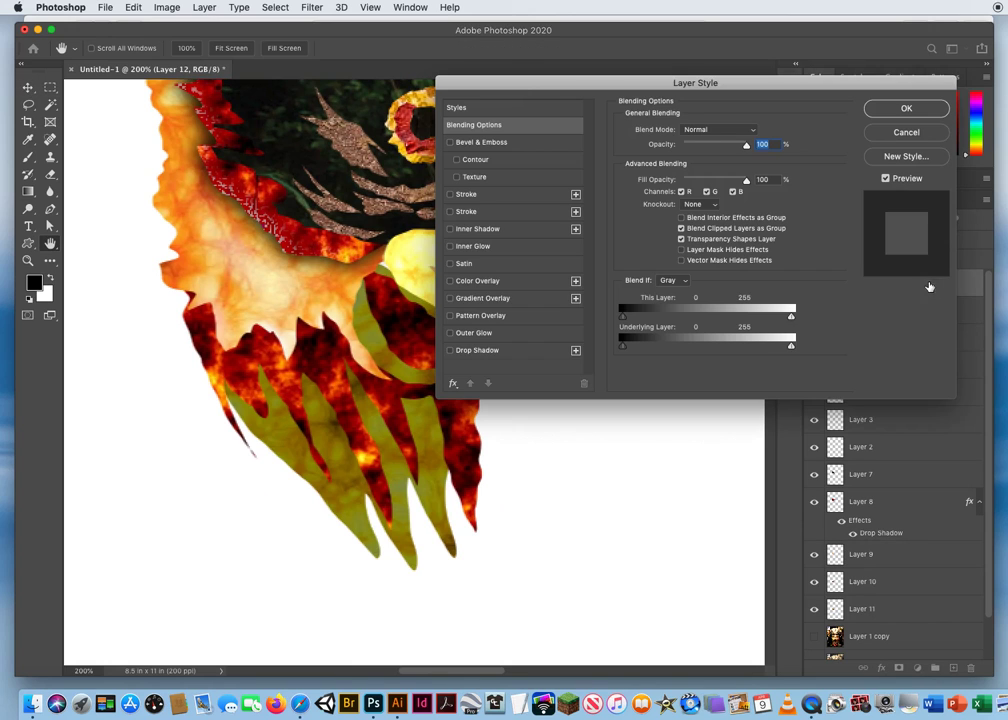
pyautogui.moveTo(524, 88); pyautogui.dragTo(699, 111)
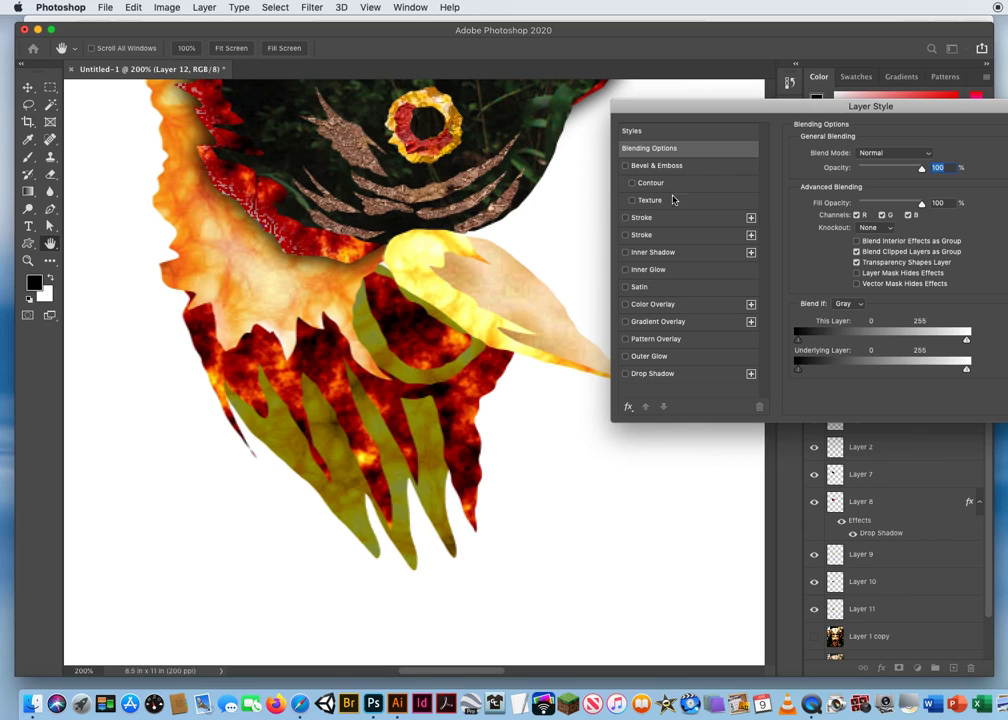
pyautogui.click(653, 374)
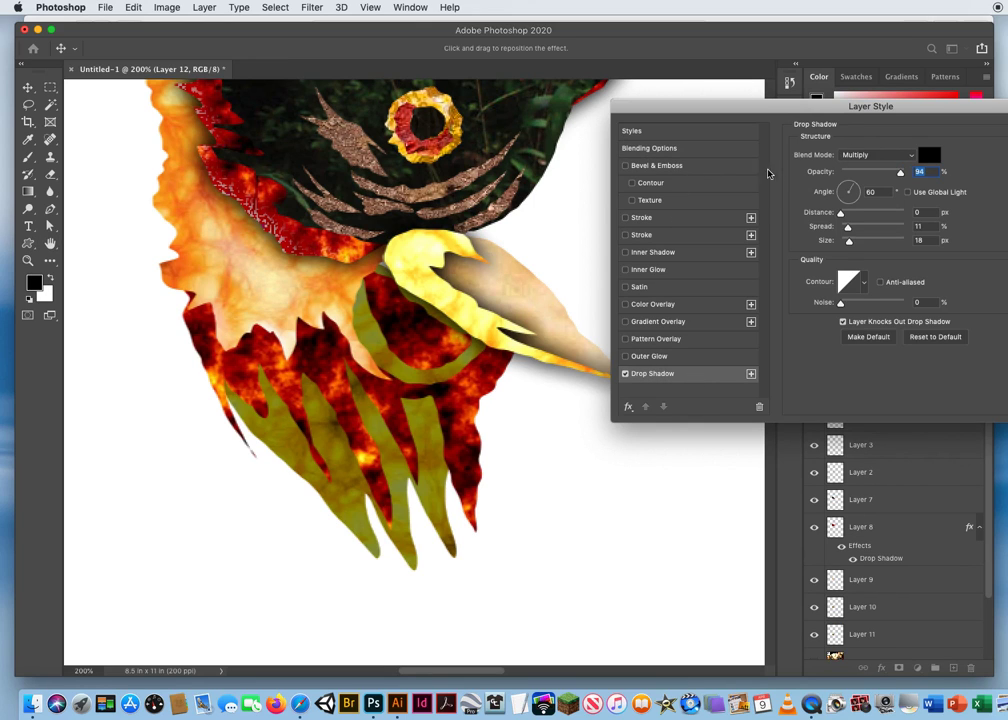
# - Set Layer 12's drop shadow to a 78° angle, 5 px distance, 7% spread and 7 px size
pyautogui.moveTo(668, 103); pyautogui.dragTo(207, 418)
pyautogui.moveTo(289, 410); pyautogui.dragTo(218, 418)
pyautogui.moveTo(500, 290); pyautogui.dragTo(479, 291)
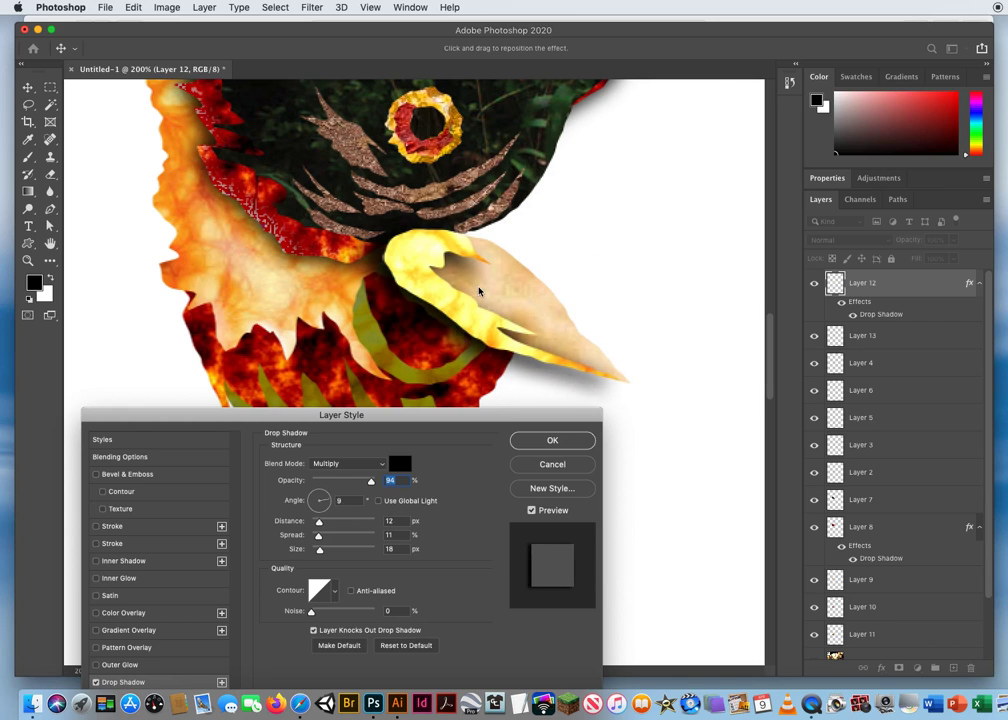
pyautogui.moveTo(320, 552); pyautogui.dragTo(318, 541)
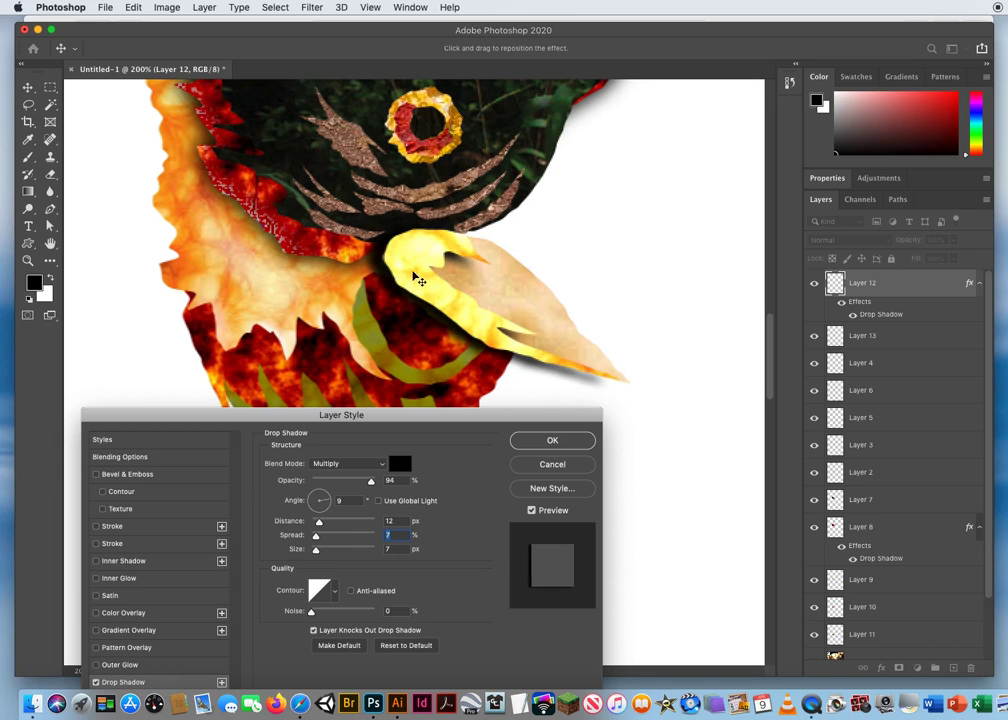
pyautogui.moveTo(412, 277)
pyautogui.mouseDown()
pyautogui.moveTo(465, 262)
pyautogui.moveTo(418, 281)
pyautogui.moveTo(427, 283)
pyautogui.mouseUp()
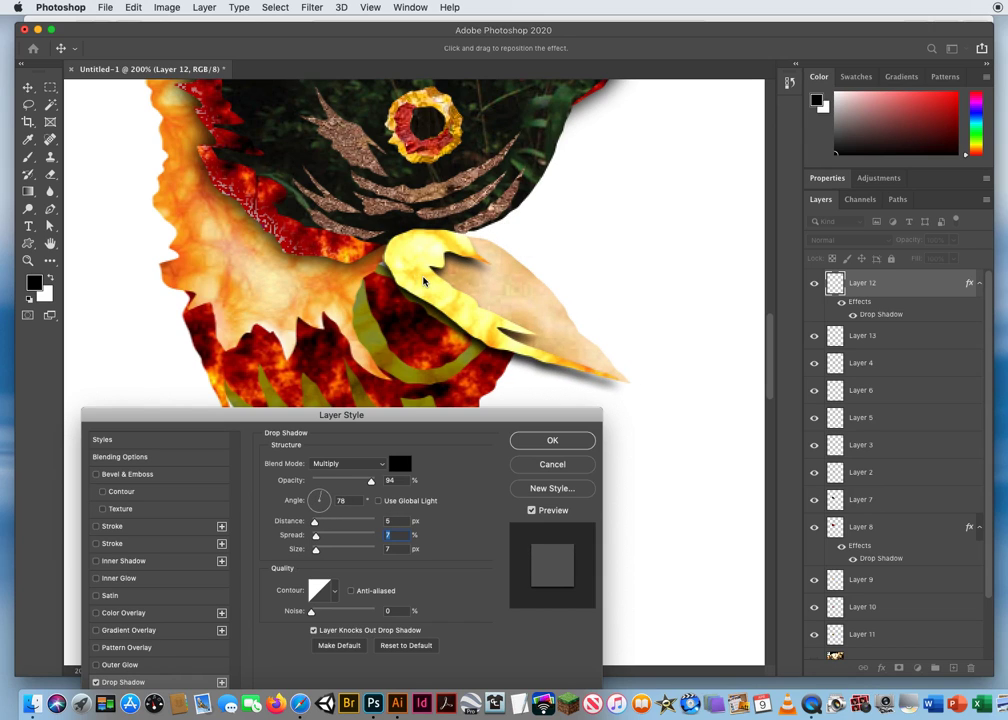
pyautogui.click(552, 440)
# - Show the Layer 1 and Layer 1 copy reference images and examine the forehead and eye areas around the collage
pyautogui.click(28, 261)
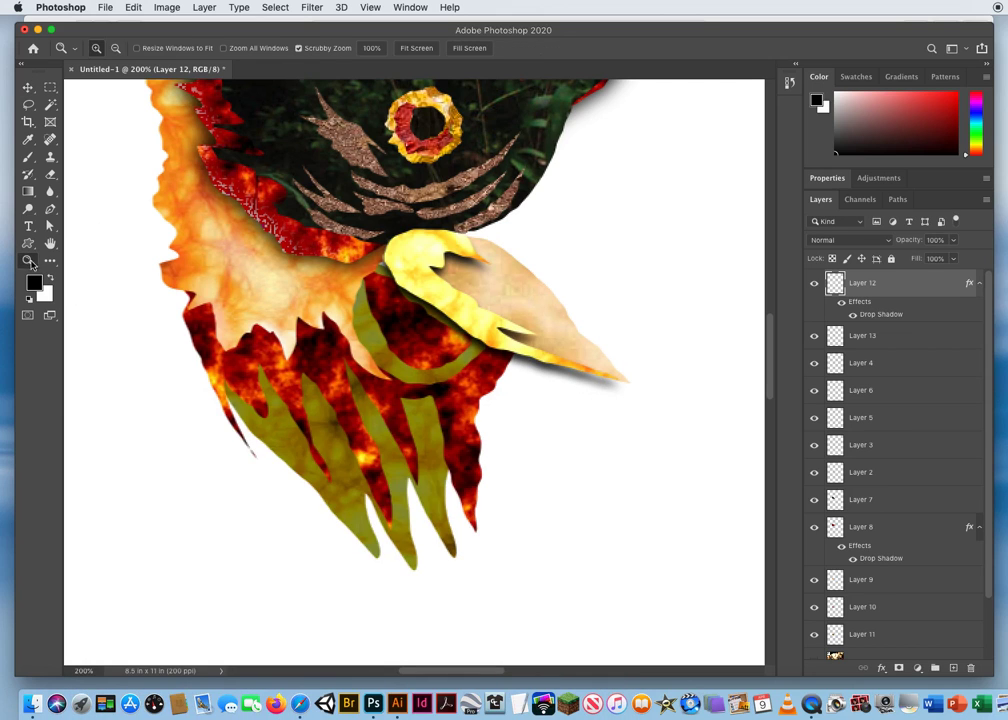
pyautogui.keyDown('alt'); pyautogui.click(382, 296); pyautogui.keyUp('alt')
pyautogui.moveTo(549, 329); pyautogui.dragTo(498, 392)
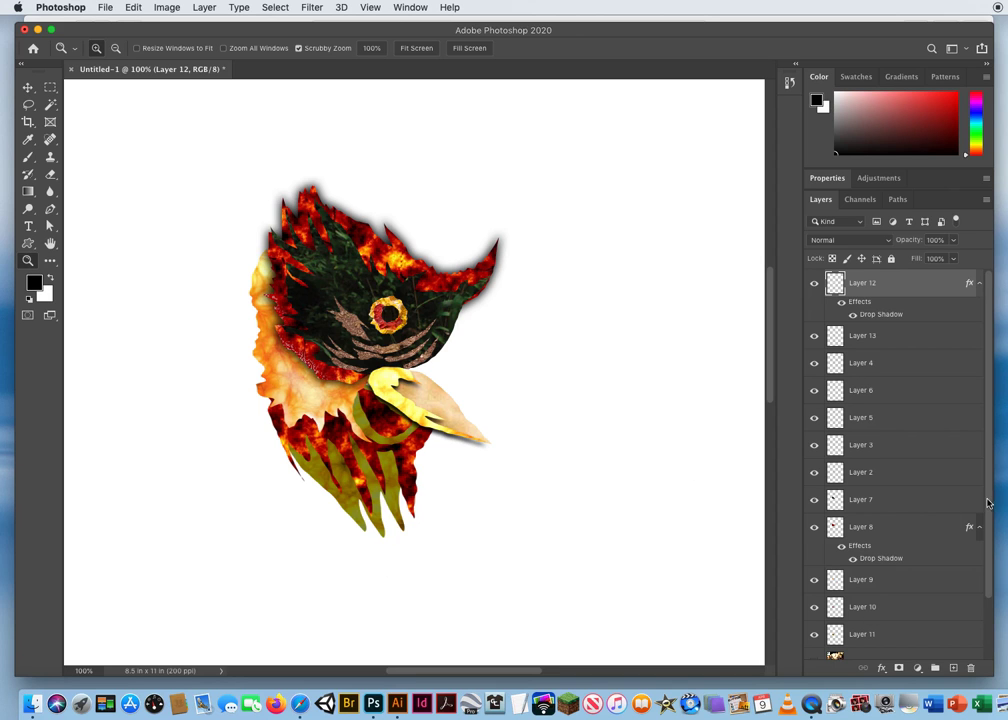
pyautogui.moveTo(986, 502); pyautogui.dragTo(891, 678)
pyautogui.click(814, 618)
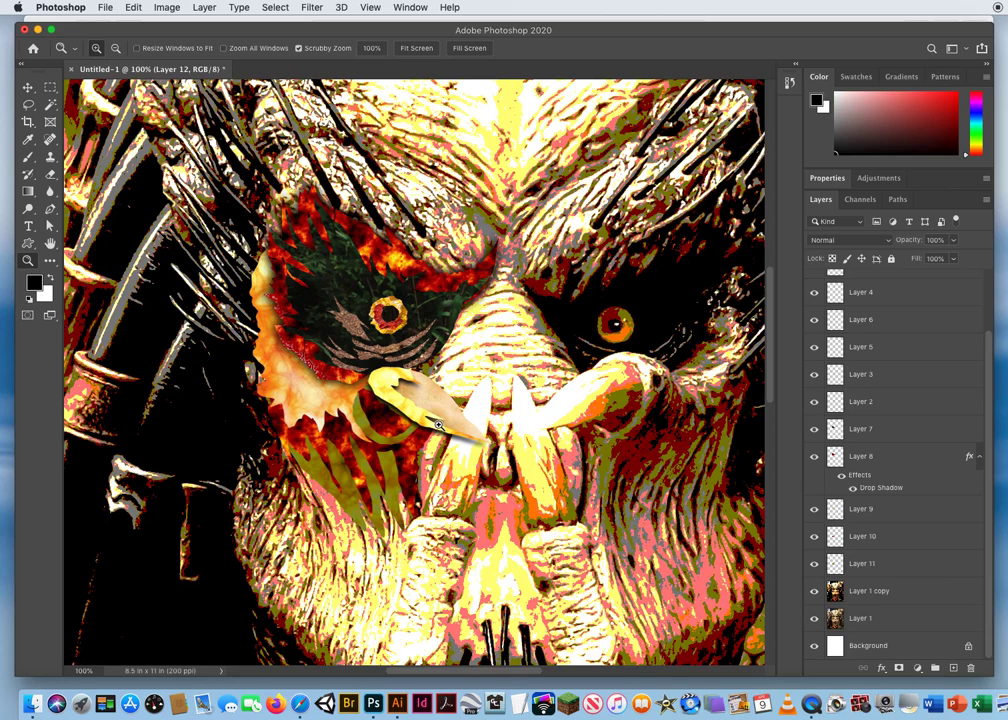
pyautogui.scroll(3, 475, 368)
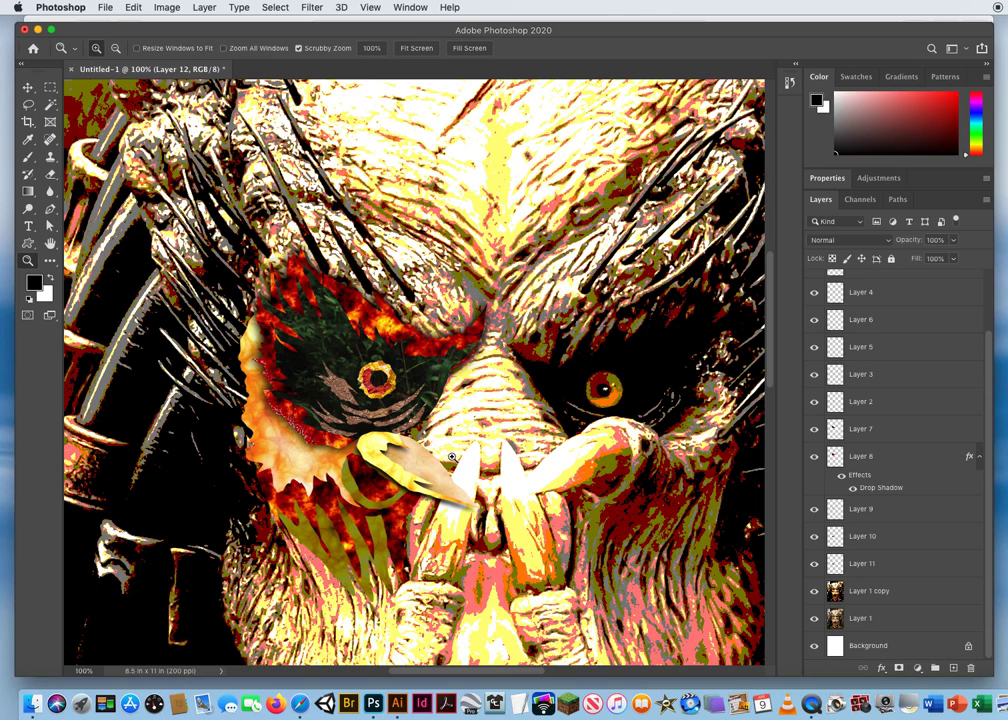
pyautogui.scroll(5, 459, 453)
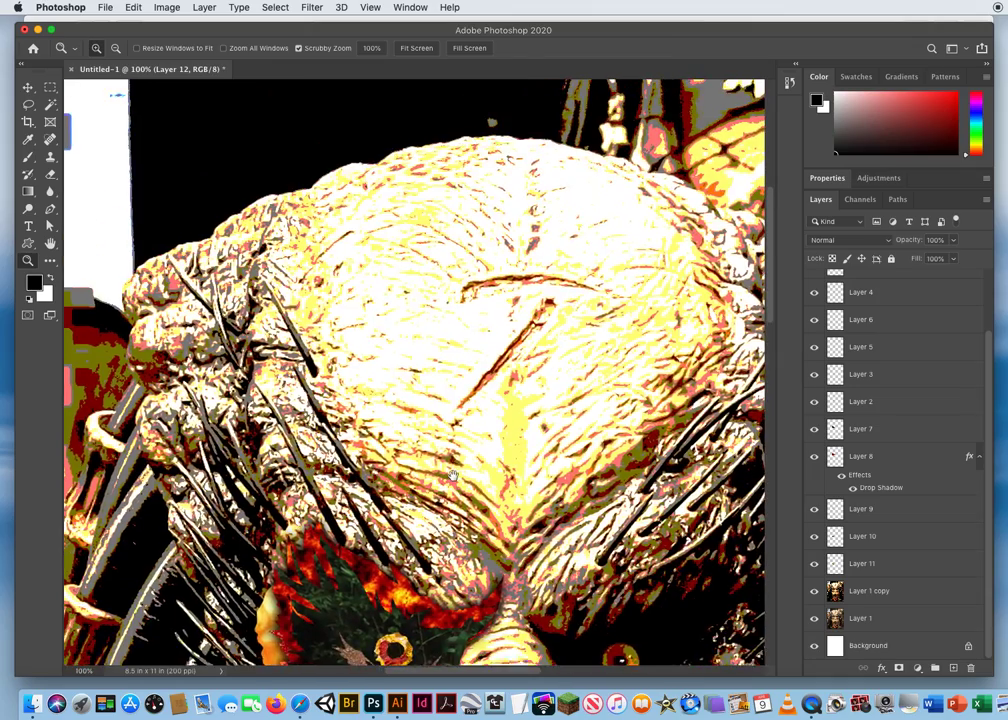
pyautogui.scroll(-1, 452, 474)
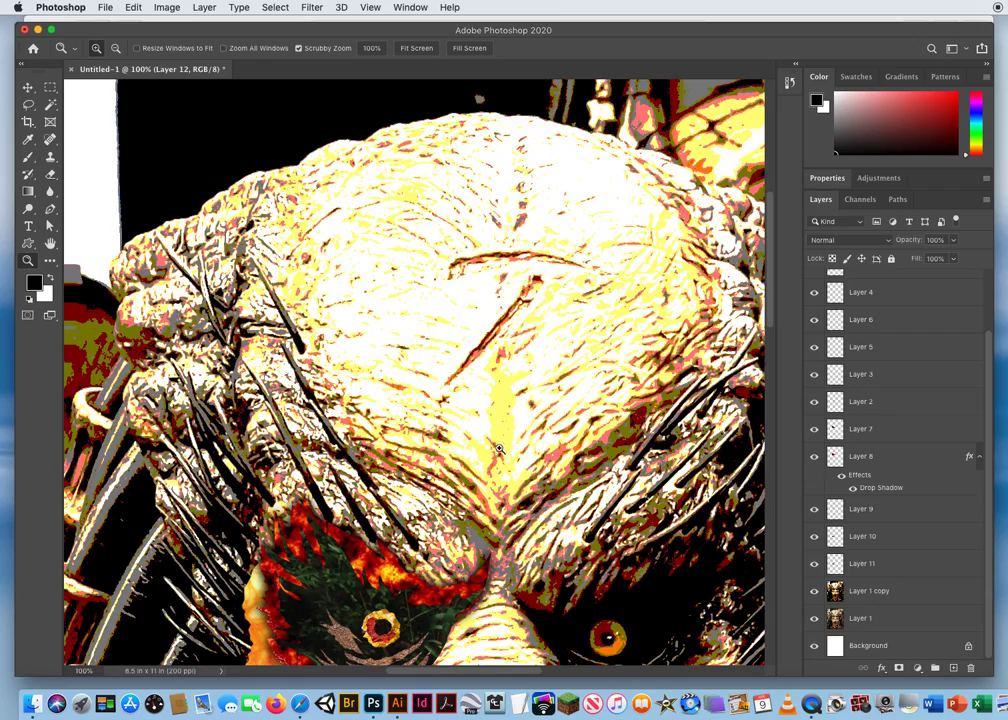
pyautogui.scroll(-10, 492, 500)
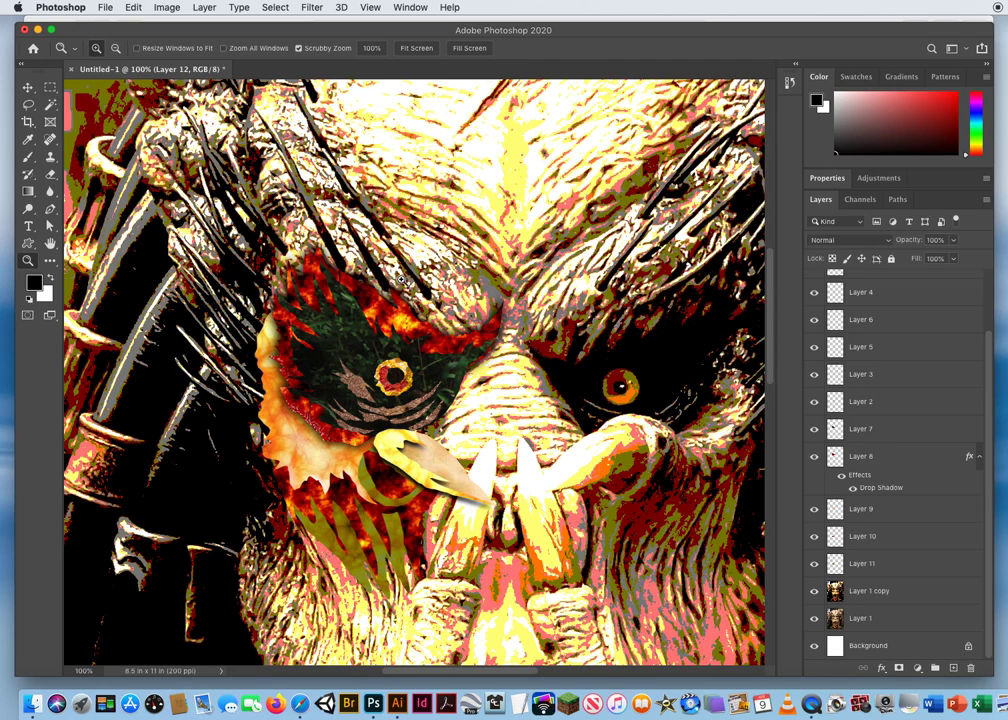
pyautogui.scroll(-3, 535, 406)
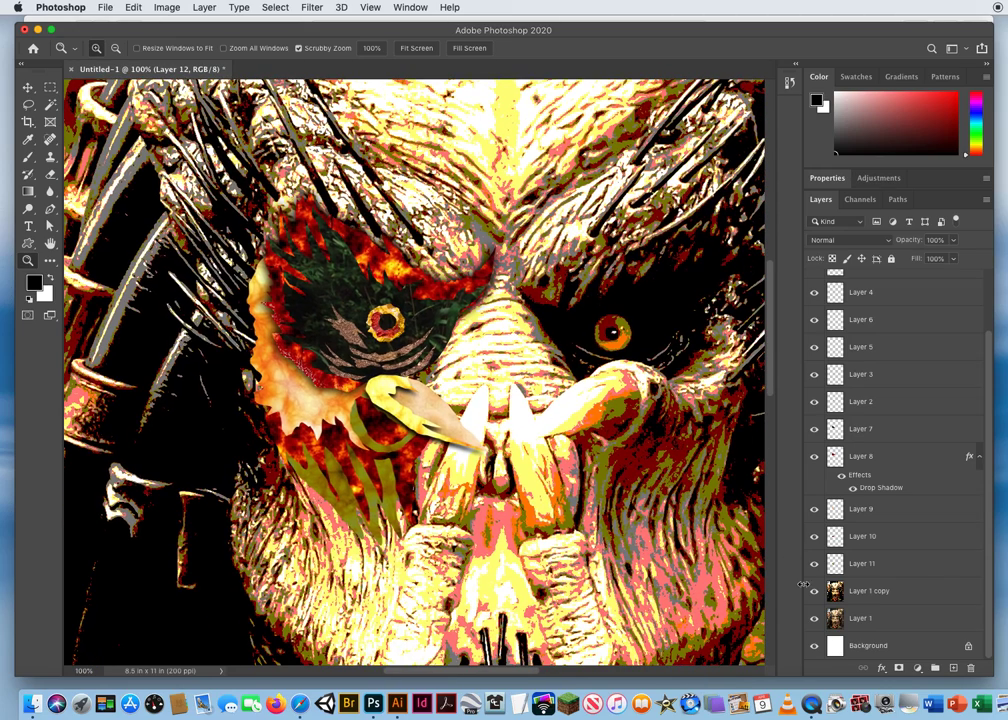
# - Hide Layer 1 and toggle Layer 1 copy on and off to compare the collage with the reference face
pyautogui.click(815, 618)
pyautogui.click(814, 591)
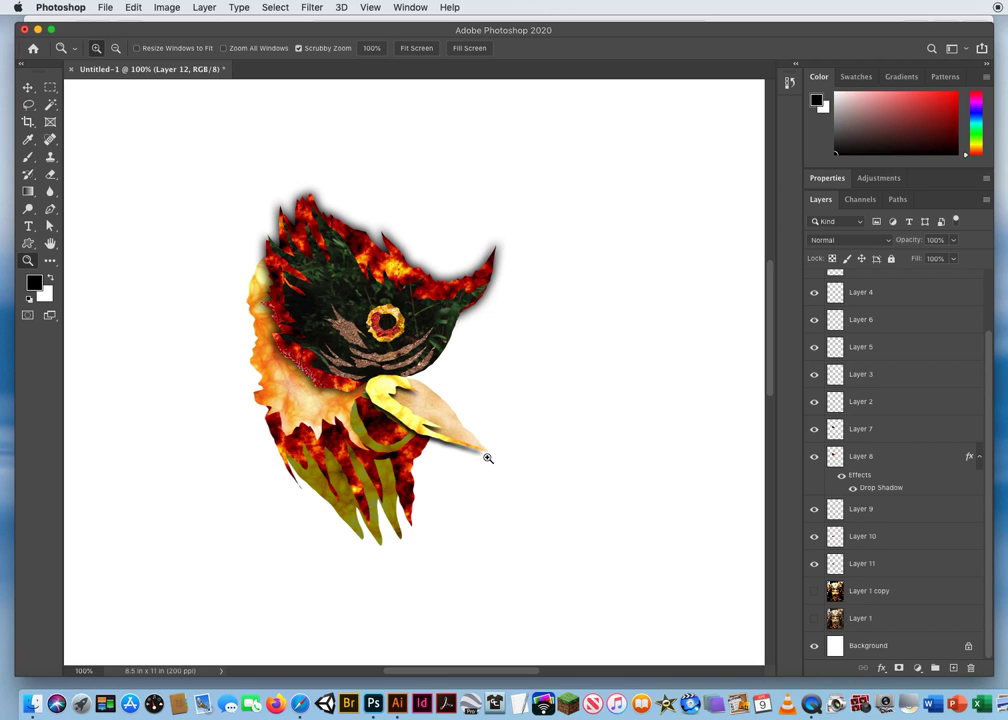
pyautogui.click(814, 591)
pyautogui.click(813, 592)
pyautogui.click(813, 592)
pyautogui.click(813, 592)
pyautogui.click(813, 592)
pyautogui.keyDown('alt'); pyautogui.click(518, 400); pyautogui.keyUp('alt')
pyautogui.keyDown('alt'); pyautogui.click(518, 400); pyautogui.keyUp('alt')
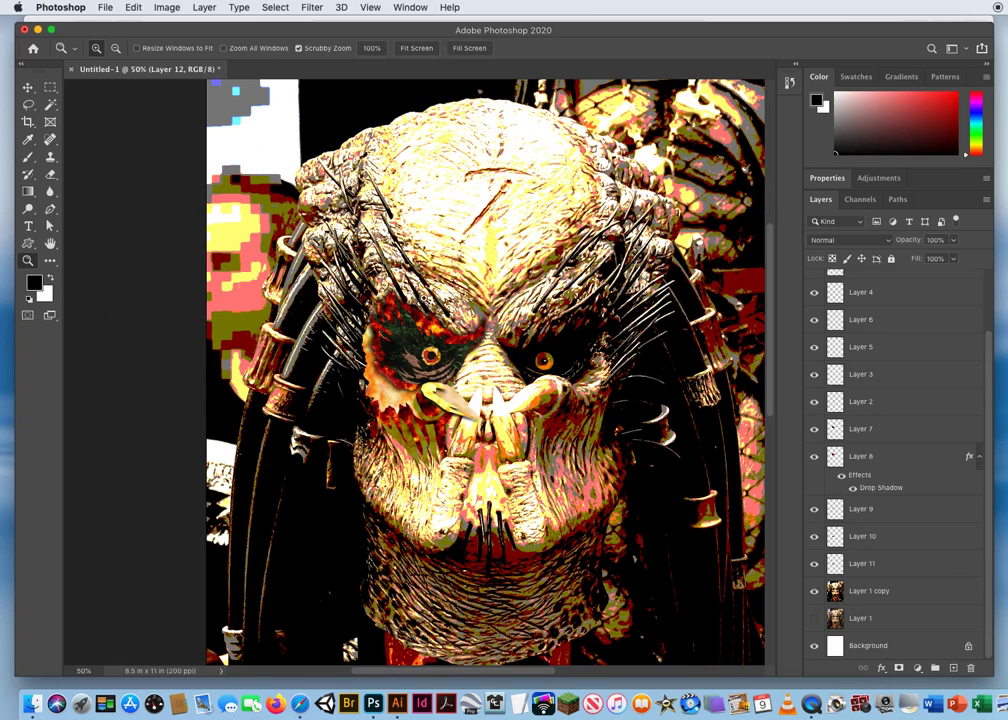
pyautogui.click(813, 592)
pyautogui.click(813, 592)
pyautogui.click(813, 592)
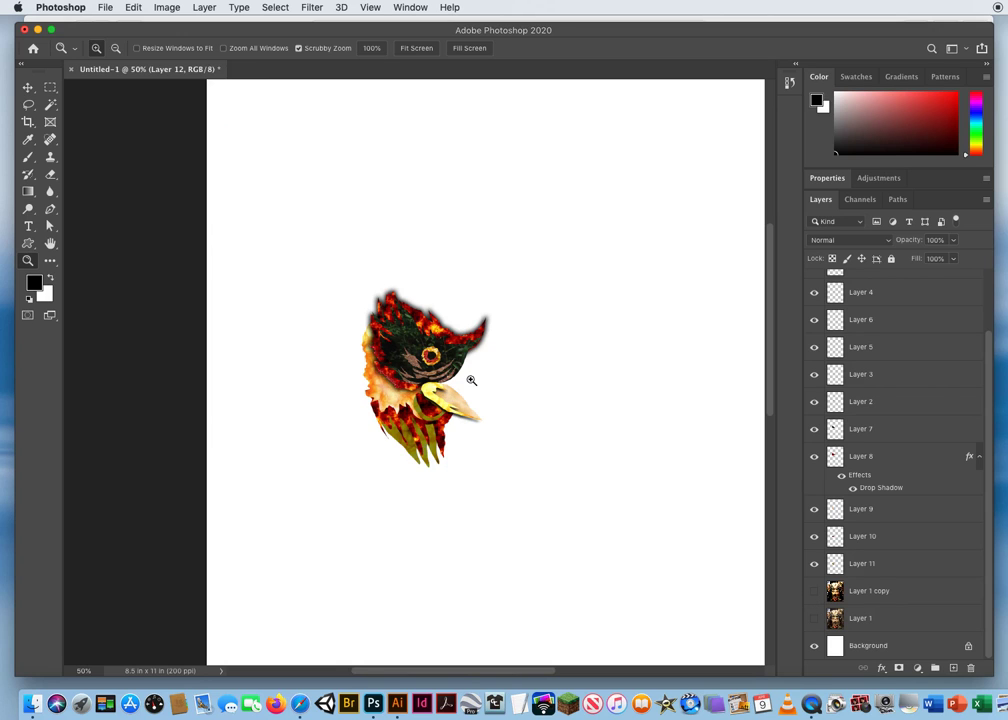
pyautogui.click(366, 300)
pyautogui.click(459, 374)
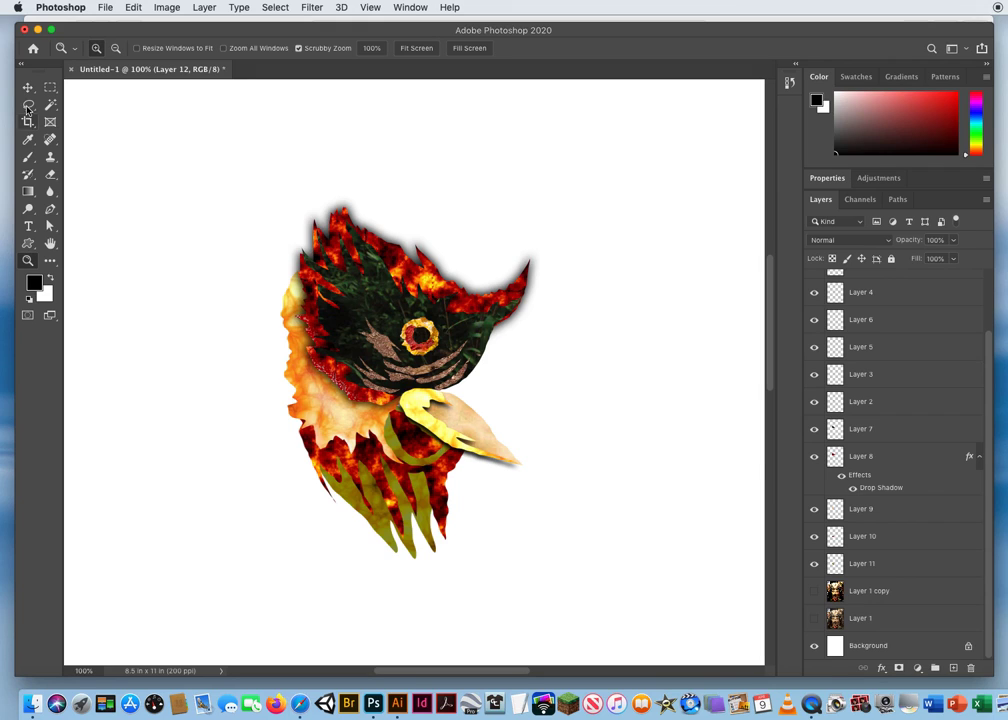
# - Show Layer 1 copy and lasso a jagged, branching selection along the central forehead crease above the nose
pyautogui.press('l')
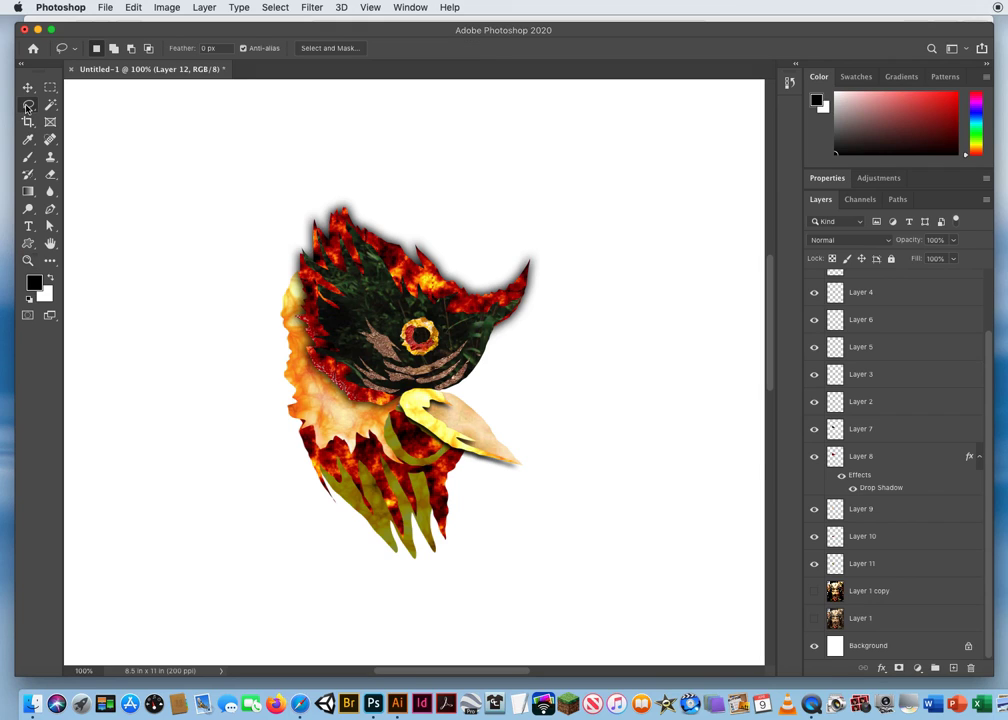
pyautogui.click(814, 592)
pyautogui.hscroll(5, 363, 465)
pyautogui.hscroll(3, 363, 465)
pyautogui.scroll(2, 363, 465)
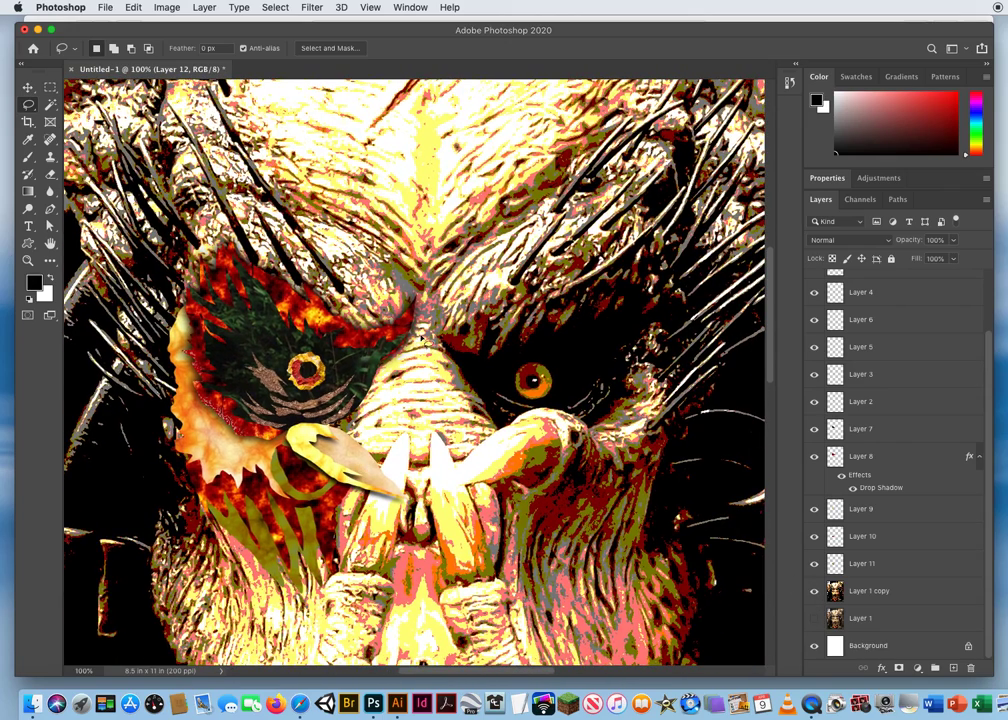
pyautogui.scroll(5, 412, 372)
pyautogui.hscroll(1, 412, 372)
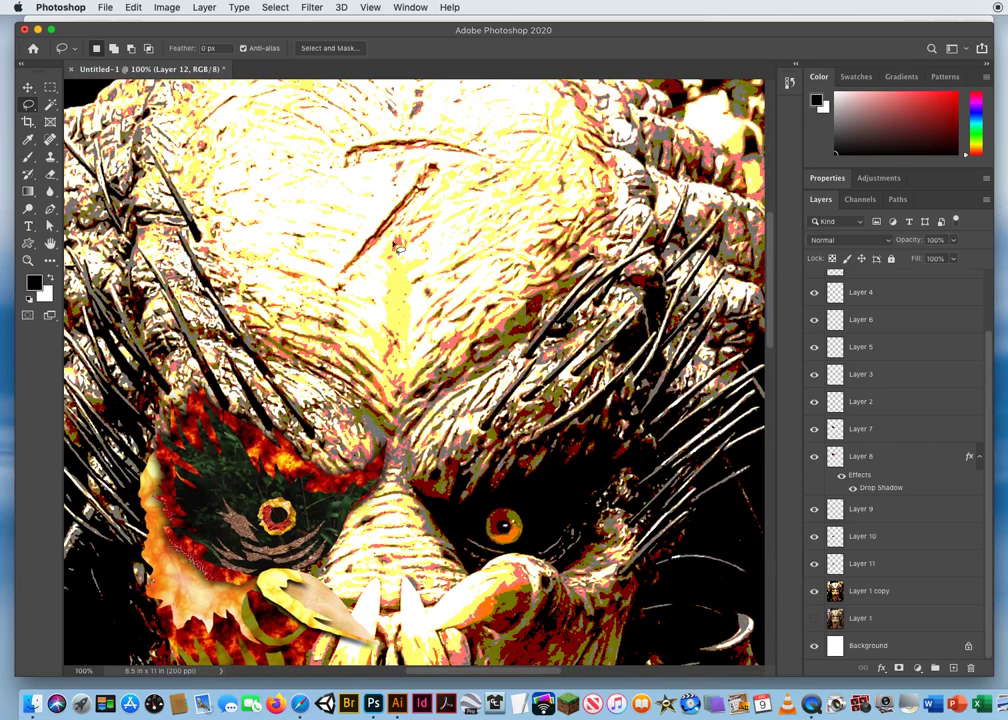
pyautogui.moveTo(393, 234)
pyautogui.mouseDown()
pyautogui.moveTo(389, 325)
pyautogui.moveTo(376, 334)
pyautogui.moveTo(350, 313)
pyautogui.moveTo(312, 325)
pyautogui.moveTo(279, 318)
pyautogui.moveTo(336, 343)
pyautogui.moveTo(388, 393)
pyautogui.mouseUp()
pyautogui.moveTo(308, 320)
pyautogui.mouseDown()
pyautogui.moveTo(331, 316)
pyautogui.moveTo(384, 264)
pyautogui.moveTo(342, 290)
pyautogui.mouseUp()
pyautogui.moveTo(448, 354)
pyautogui.mouseDown()
pyautogui.moveTo(414, 291)
pyautogui.moveTo(464, 238)
pyautogui.moveTo(409, 264)
pyautogui.moveTo(326, 195)
pyautogui.moveTo(321, 176)
pyautogui.moveTo(318, 188)
pyautogui.mouseUp()
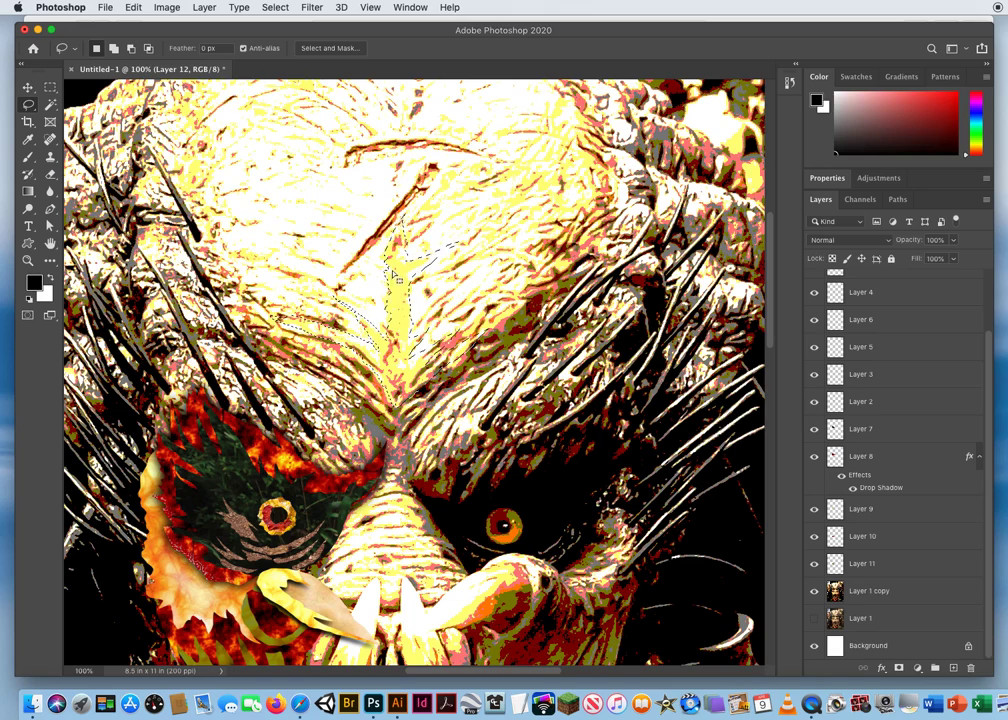
# - Switch to Safari, close the gold satin image and its preview, and search Google Images for "golden wheat"
pyautogui.click(300, 704)
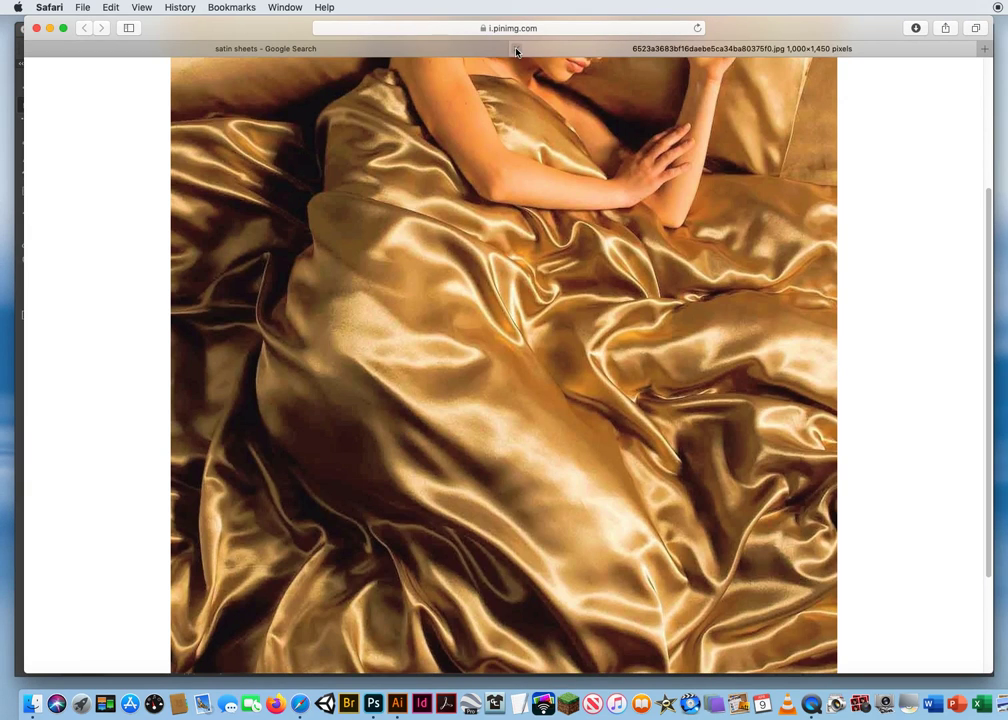
pyautogui.click(516, 50)
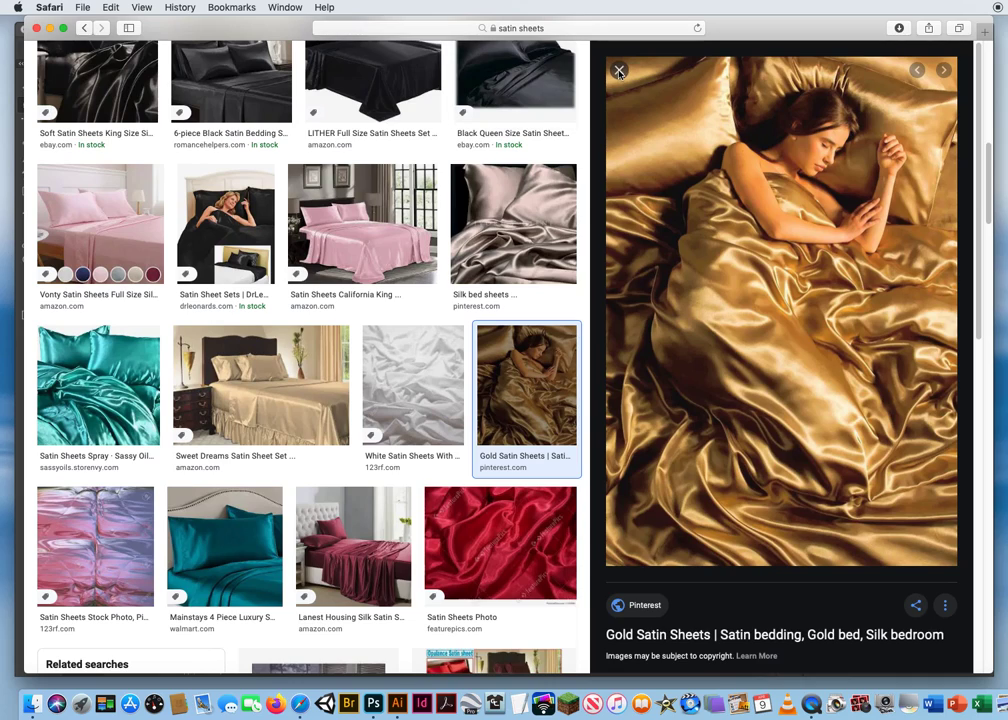
pyautogui.click(619, 71)
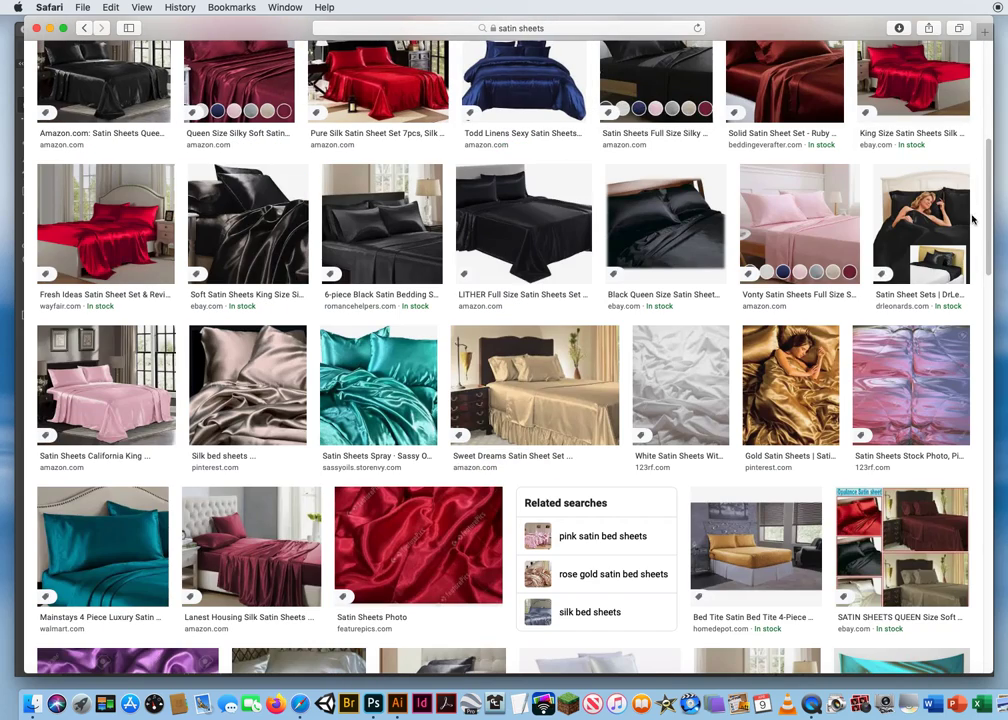
pyautogui.scroll(10, 768, 300)
pyautogui.moveTo(214, 74); pyautogui.dragTo(84, 73)
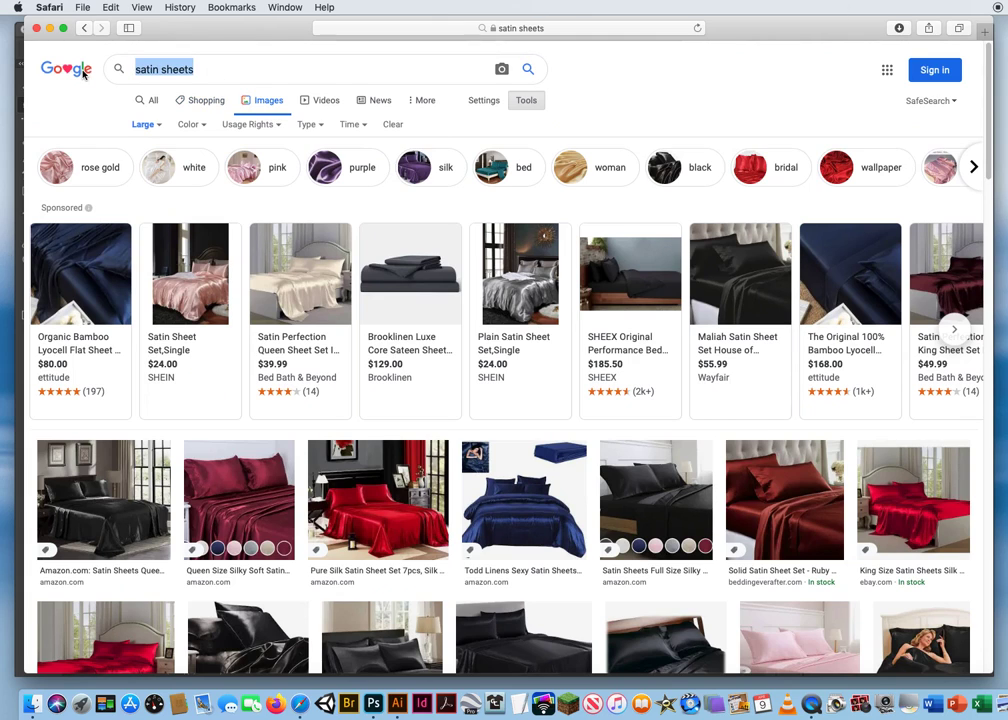
pyautogui.write('golden')
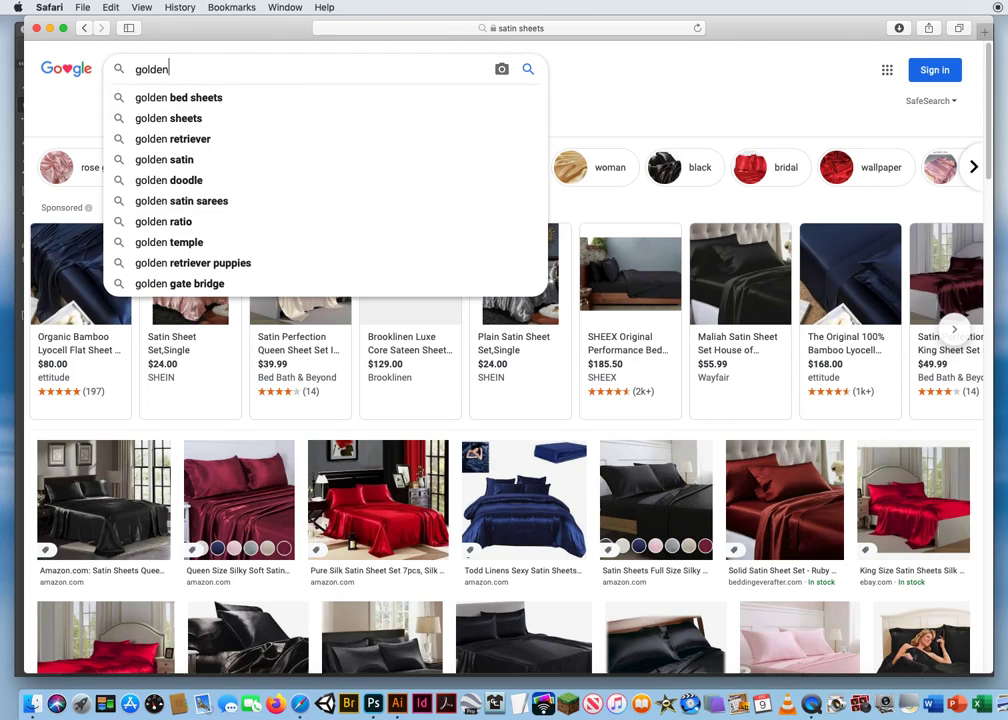
pyautogui.write(' wheat')
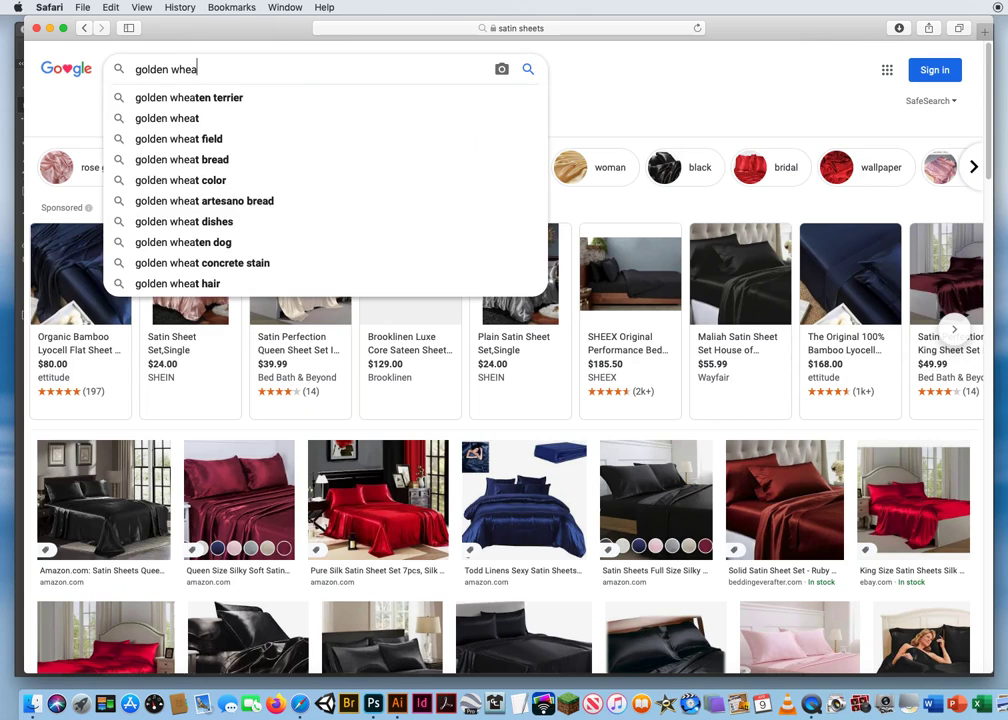
pyautogui.press('Return')
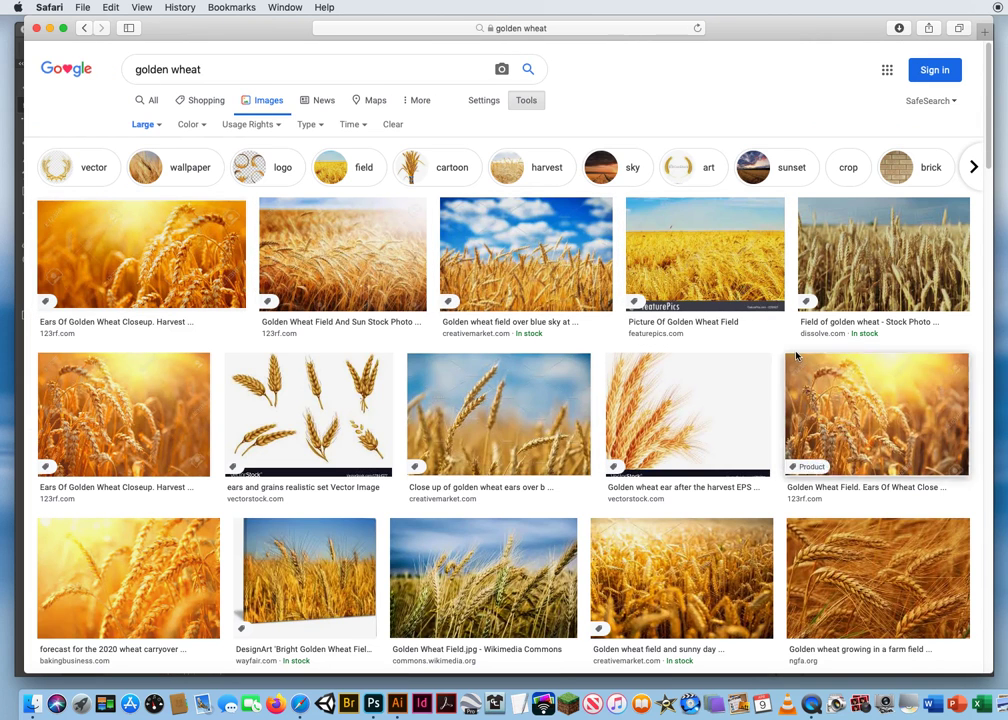
# - Open the full-size FeaturePics "Picture Of Golden Wheat Field" image in a new tab and display it
pyautogui.click(724, 263)
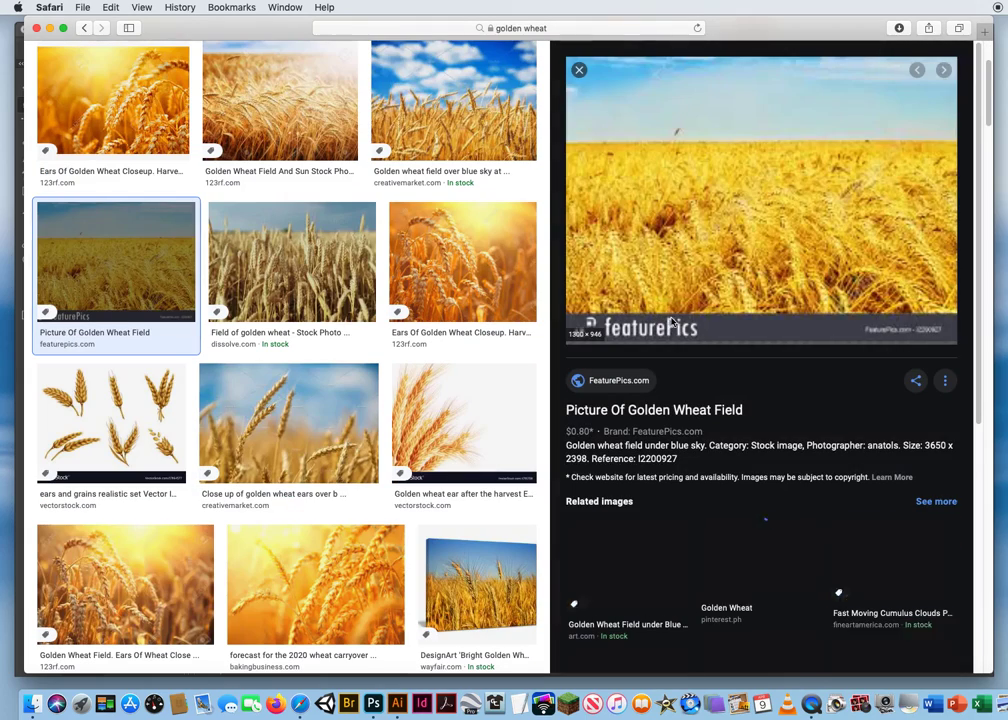
pyautogui.rightClick(728, 228)
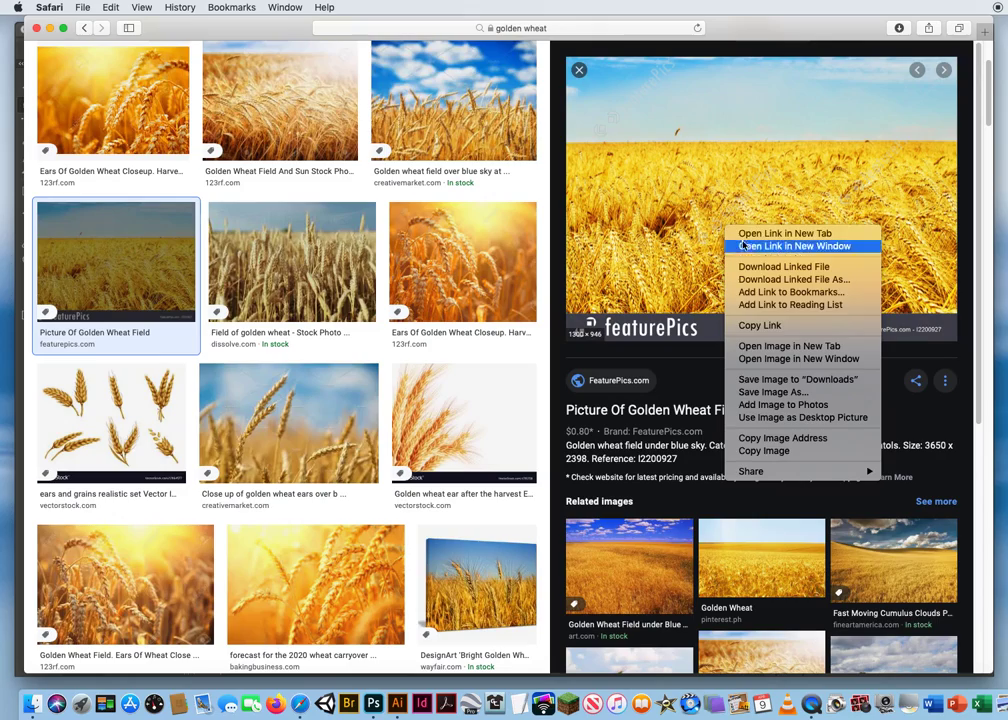
pyautogui.click(775, 345)
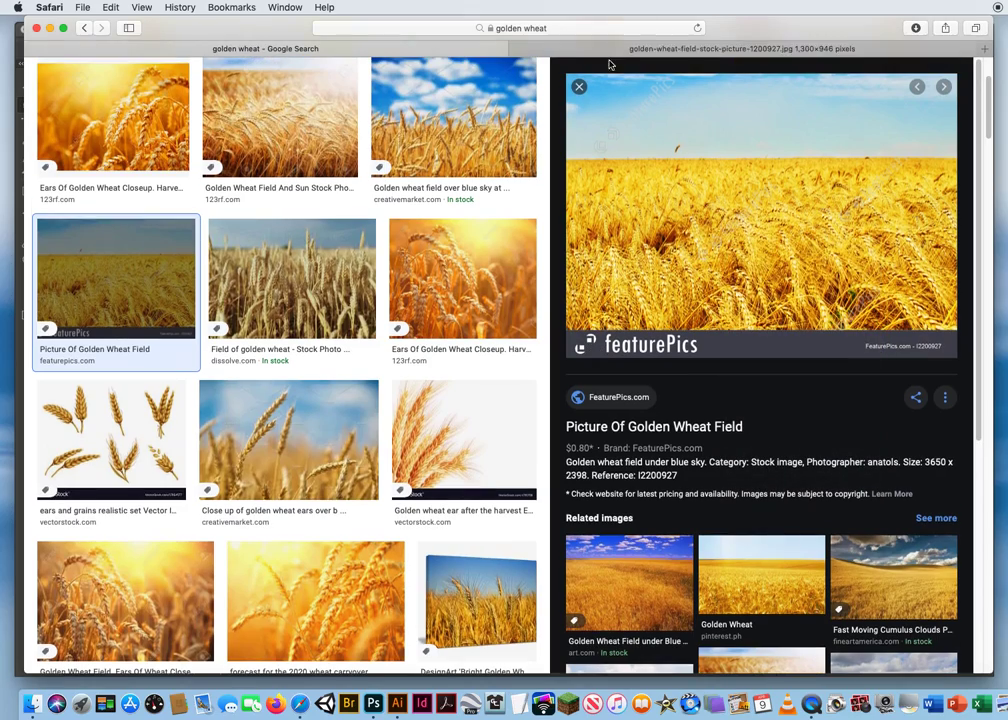
pyautogui.click(602, 50)
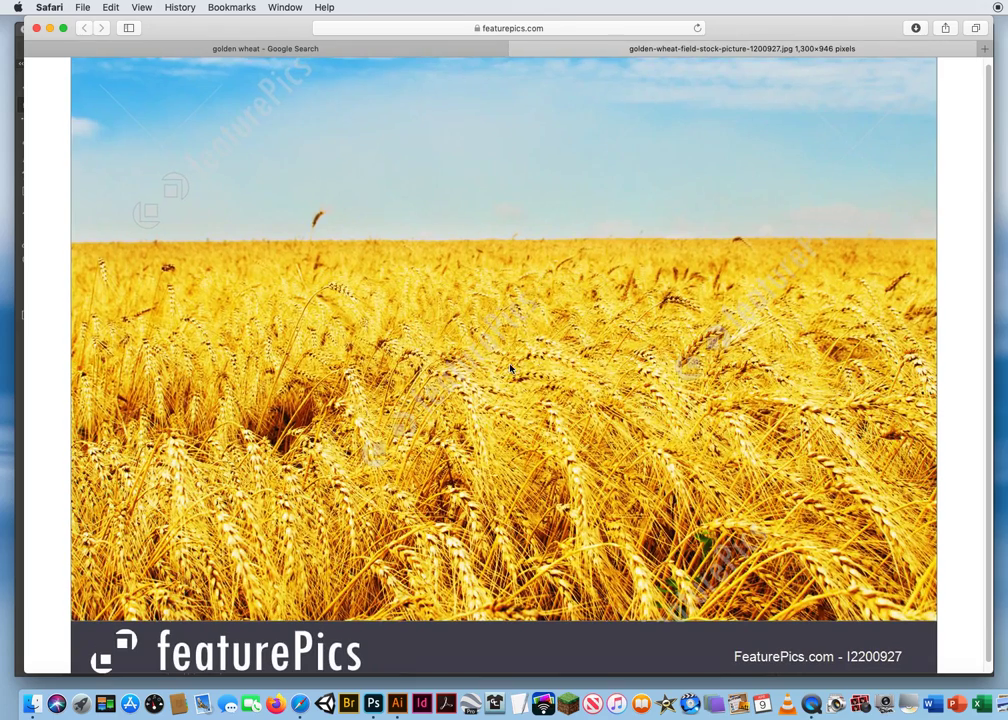
# - Open the wheat field image in Photoshop and transfer the forehead crease selection from Untitled-1 onto the wheat
pyautogui.moveTo(530, 338); pyautogui.dragTo(373, 703)
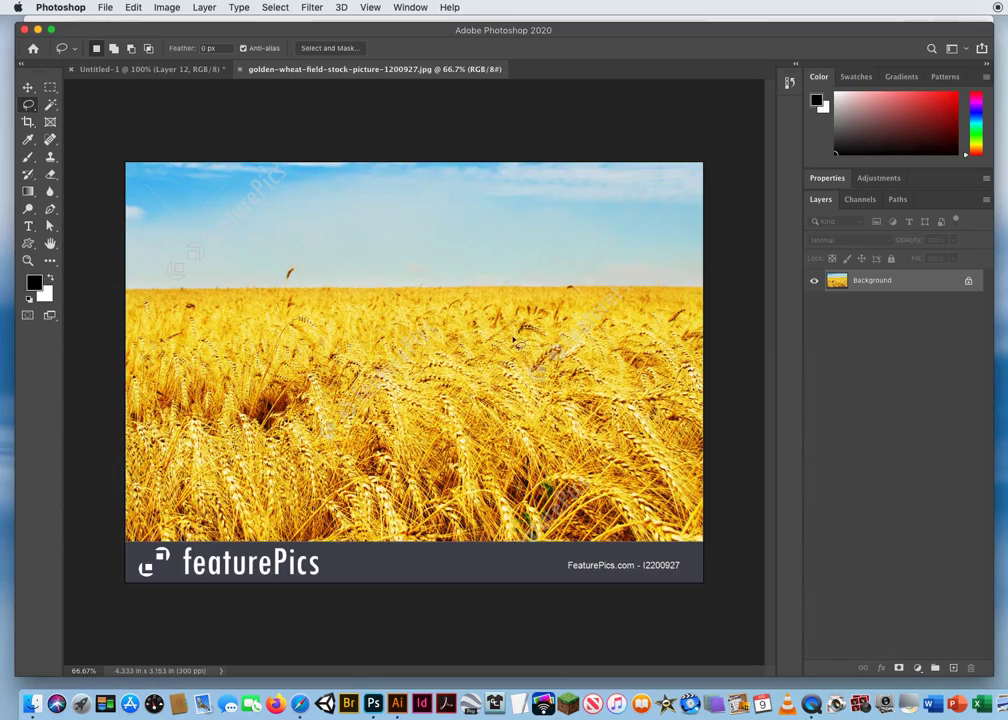
pyautogui.click(118, 70)
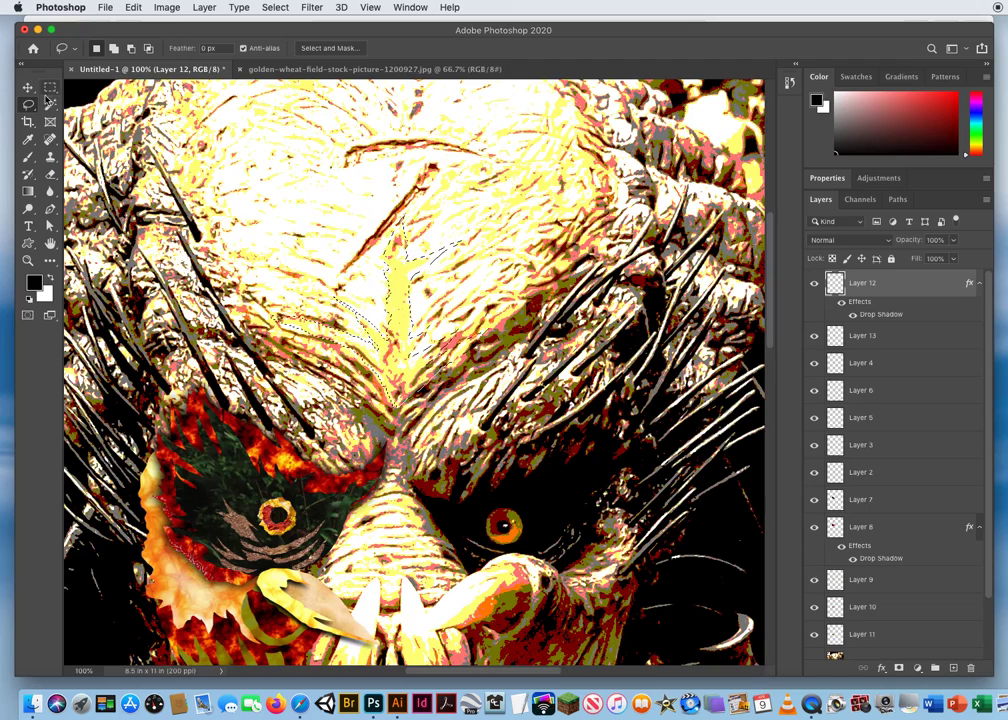
pyautogui.moveTo(401, 322)
pyautogui.mouseDown()
pyautogui.moveTo(407, 248)
pyautogui.moveTo(382, 126)
pyautogui.moveTo(299, 66)
pyautogui.moveTo(408, 143)
pyautogui.mouseUp()
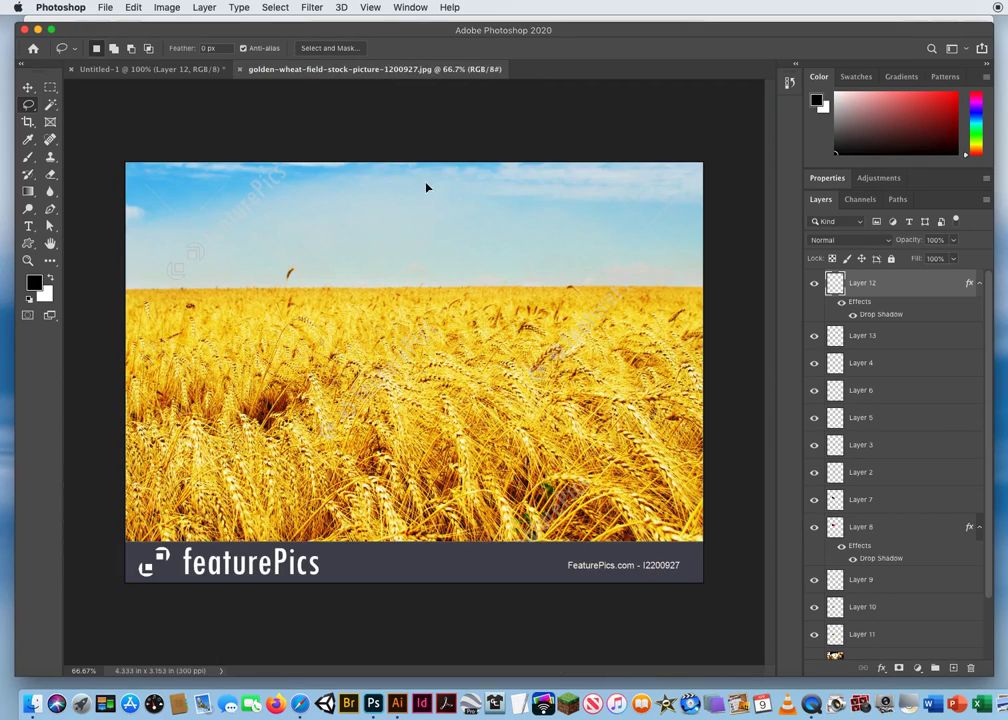
pyautogui.moveTo(453, 362)
pyautogui.mouseDown()
pyautogui.moveTo(419, 400)
pyautogui.moveTo(330, 345)
pyautogui.mouseUp()
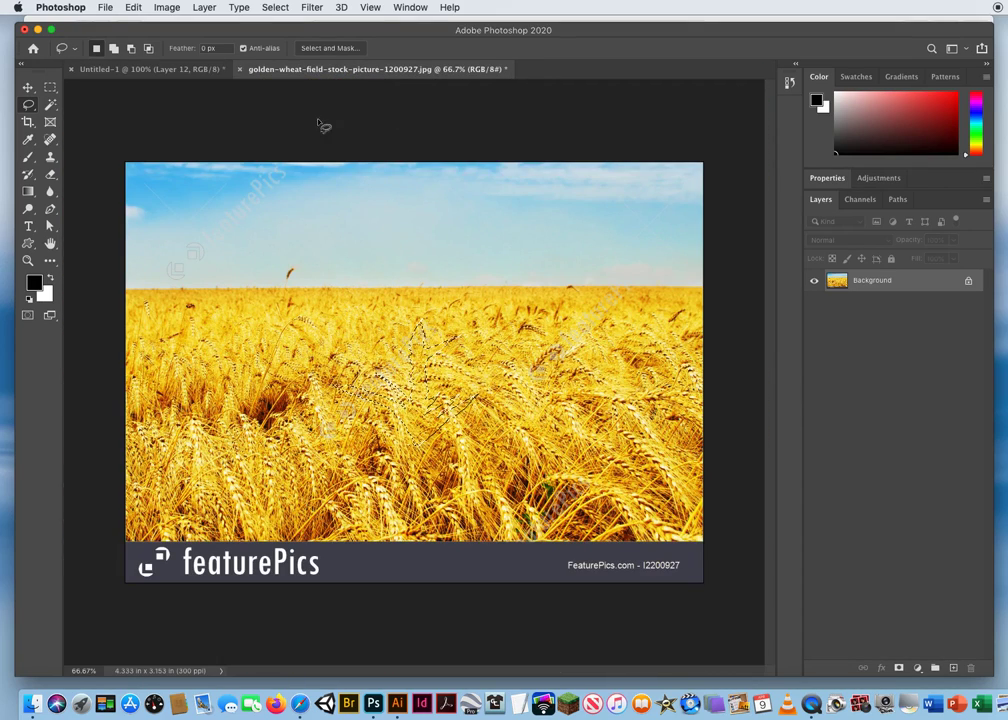
# - Move the selected piece of wheat into Untitled-1 and align it over the central forehead crease
pyautogui.click(28, 88)
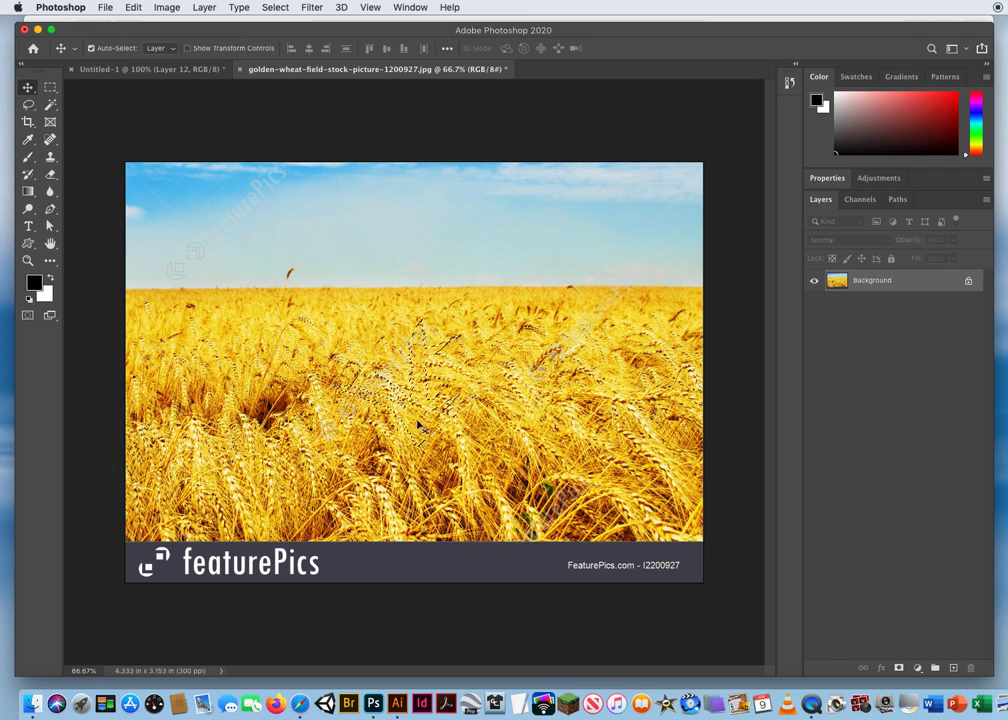
pyautogui.moveTo(420, 424)
pyautogui.mouseDown()
pyautogui.moveTo(393, 322)
pyautogui.moveTo(190, 66)
pyautogui.moveTo(149, 62)
pyautogui.moveTo(217, 108)
pyautogui.mouseUp()
pyautogui.moveTo(403, 378); pyautogui.dragTo(405, 323)
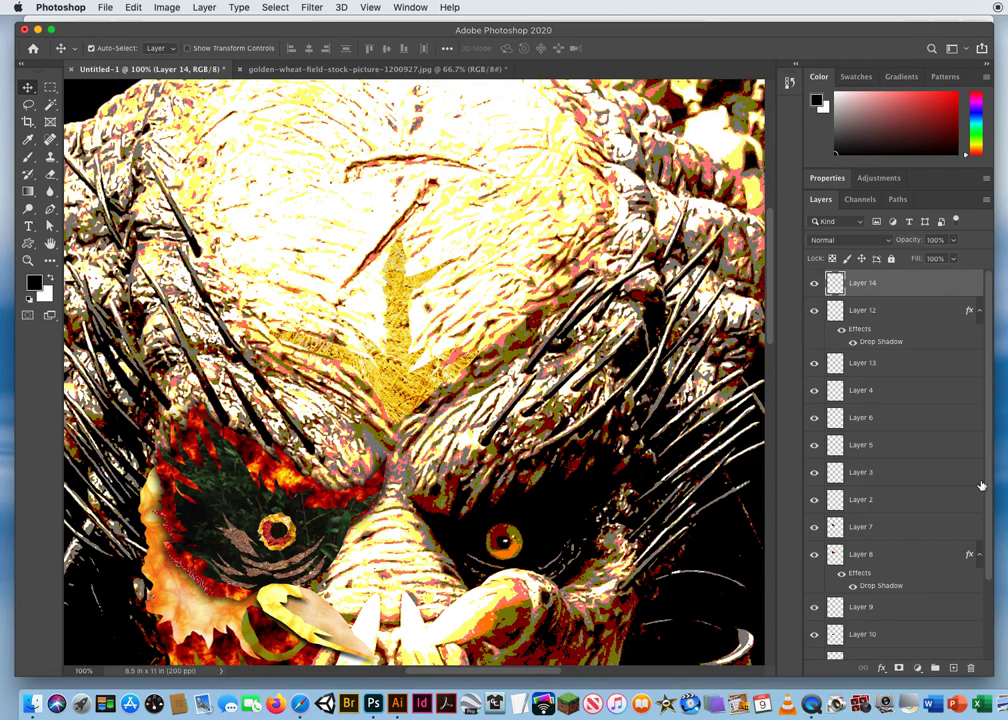
# - Toggle Layer 1 copy on and off at 66.7% zoom to compare the wheat piece and collage with the reference face
pyautogui.scroll(-5, 981, 485)
pyautogui.click(815, 591)
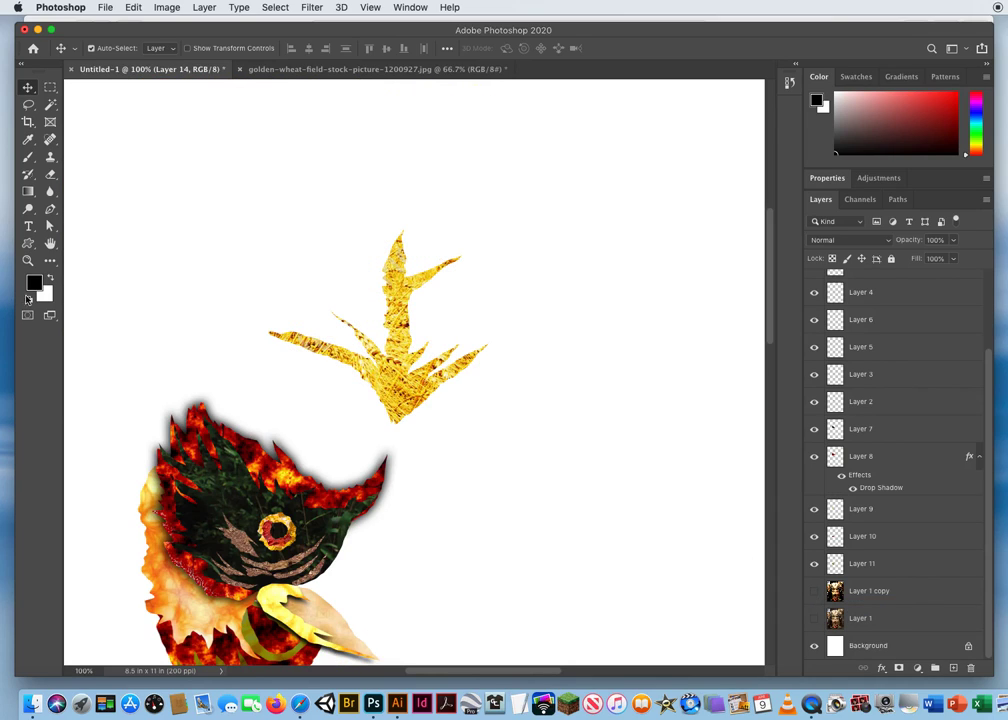
pyautogui.click(28, 262)
pyautogui.keyDown('alt'); pyautogui.click(427, 472); pyautogui.keyUp('alt')
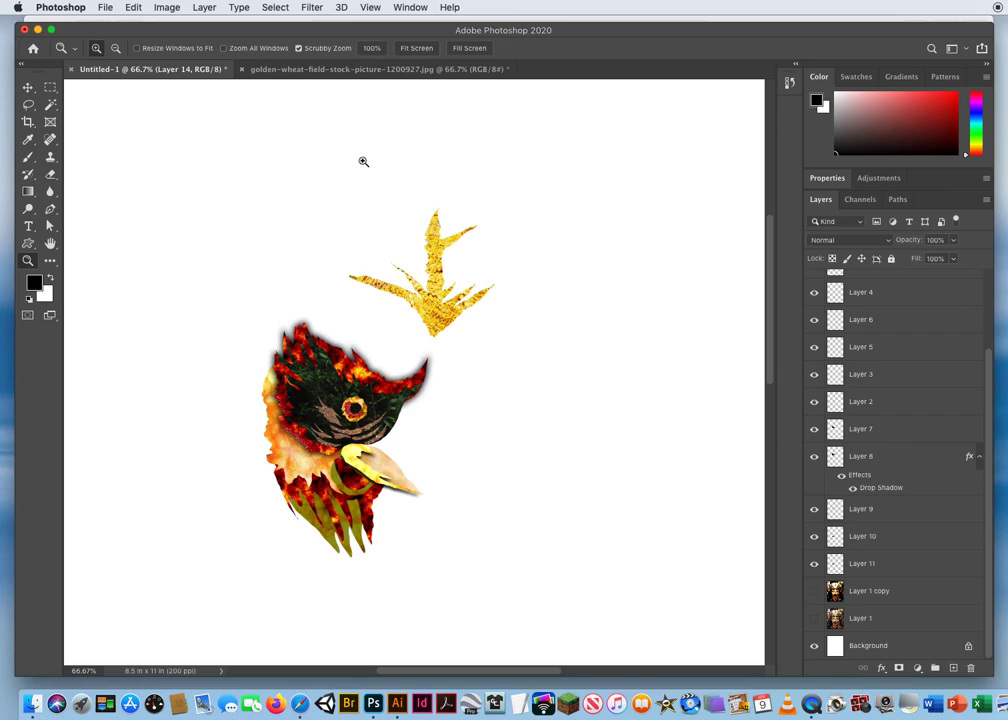
pyautogui.click(814, 592)
pyautogui.click(814, 593)
pyautogui.click(814, 593)
pyautogui.click(814, 593)
pyautogui.click(814, 593)
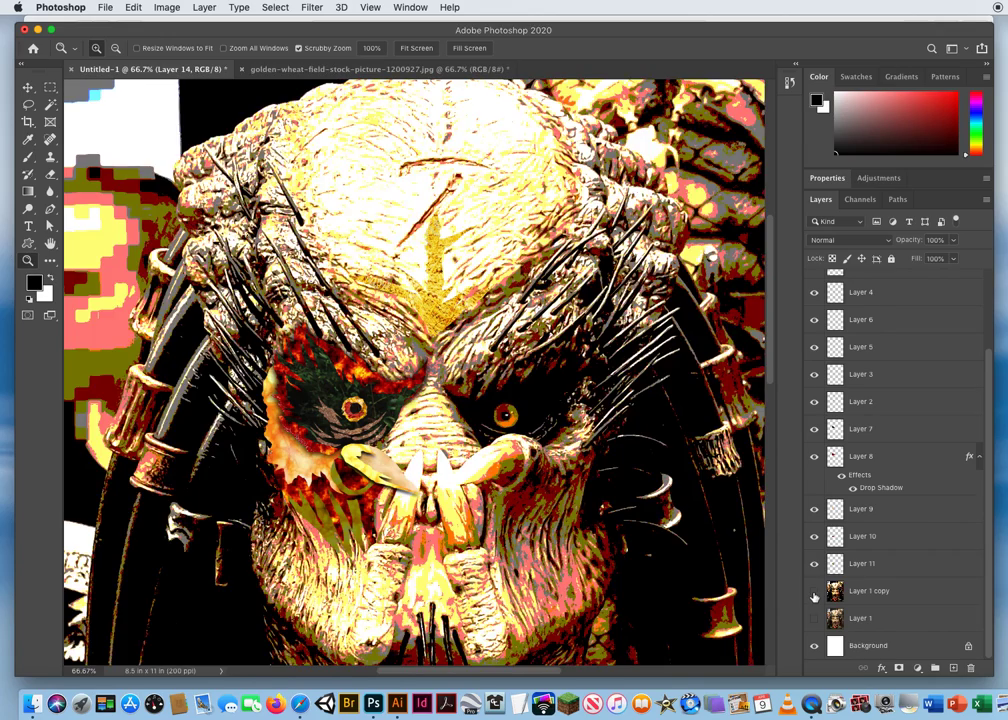
pyautogui.click(814, 596)
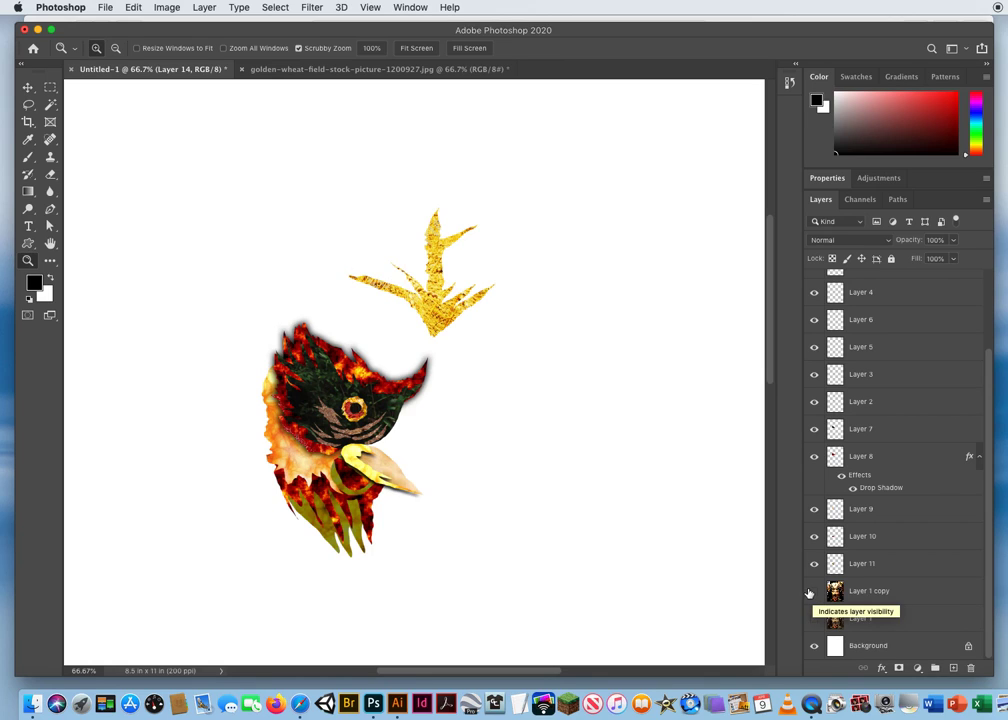
pyautogui.click(813, 594)
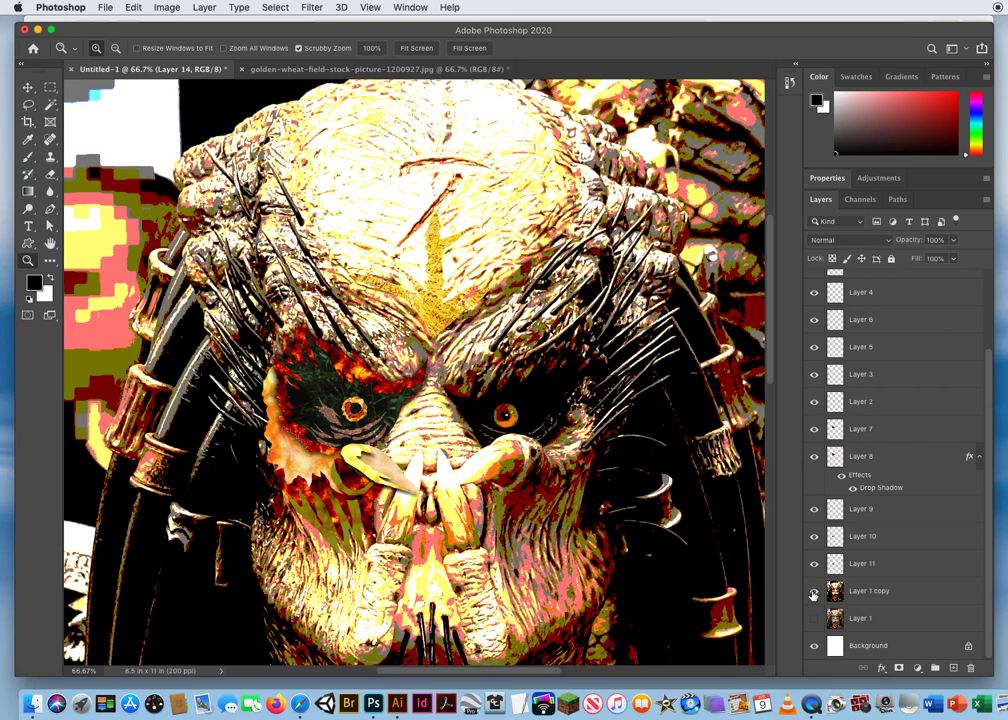
# - Close the golden wheat image and hide Layer 1 copy in Untitled-1
pyautogui.click(241, 72)
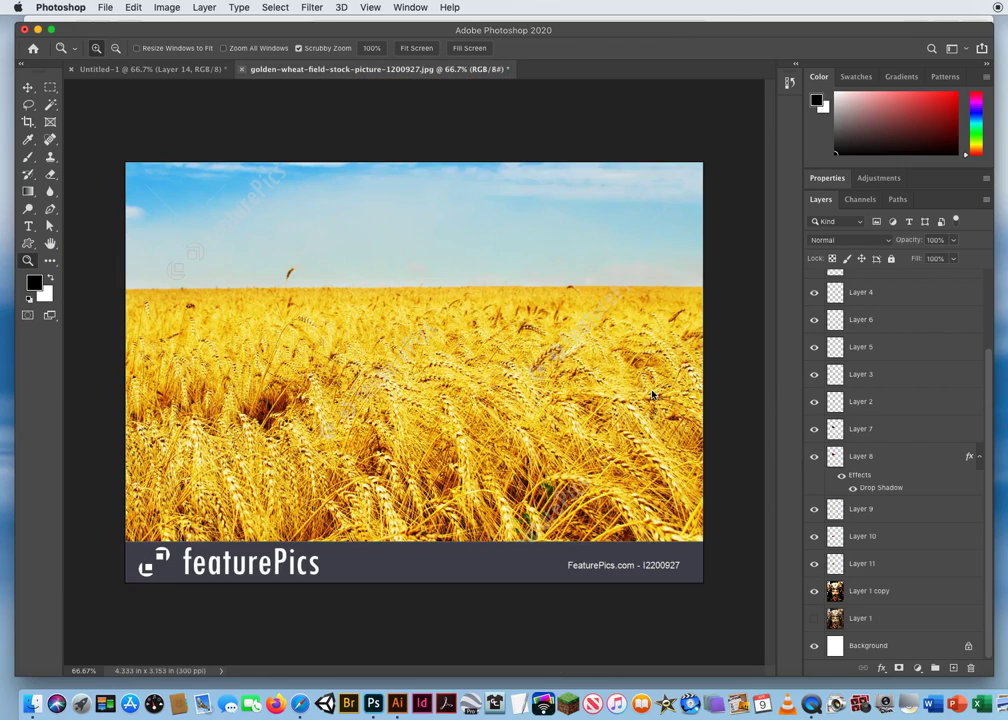
pyautogui.click(596, 240)
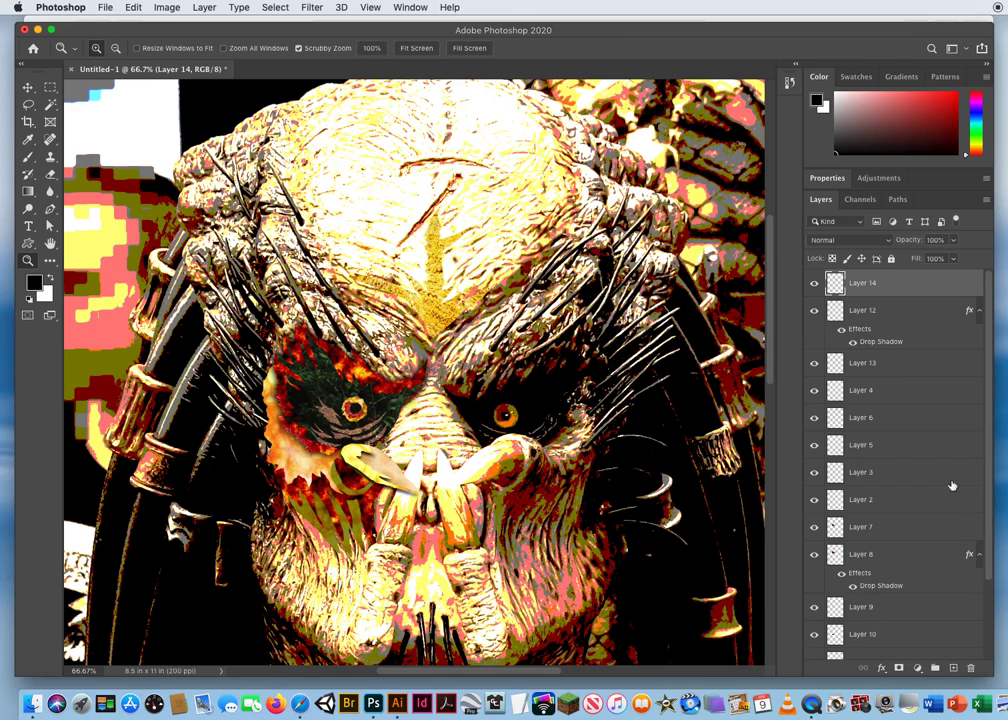
pyautogui.scroll(-3, 978, 585)
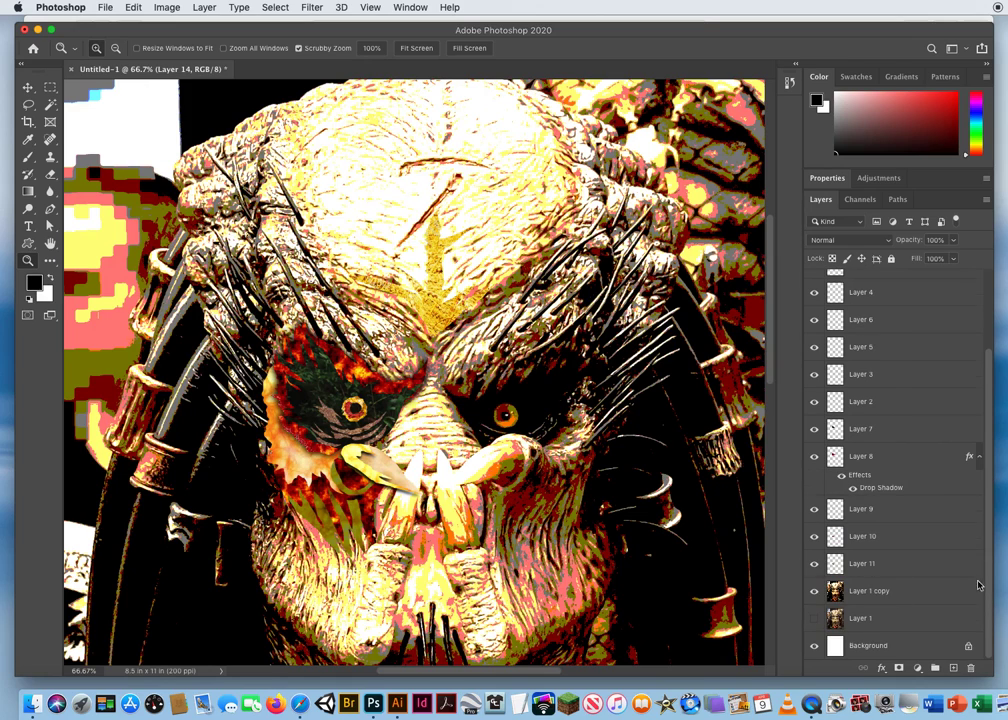
pyautogui.click(812, 594)
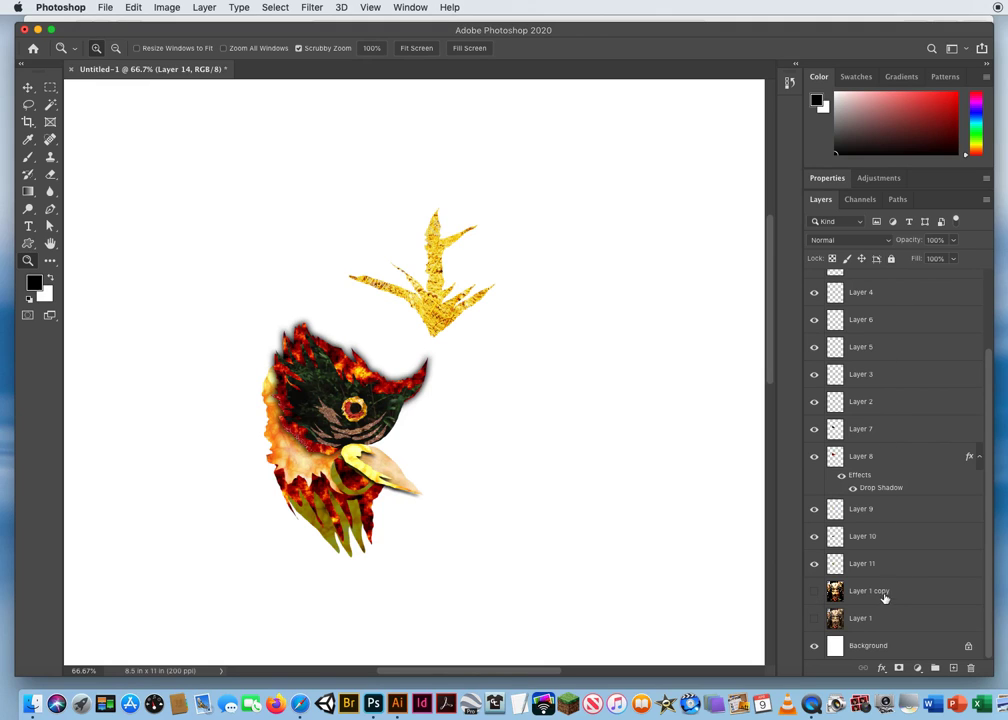
# - Collapse the effects lists of Layer 8 and Layer 12
pyautogui.click(979, 457)
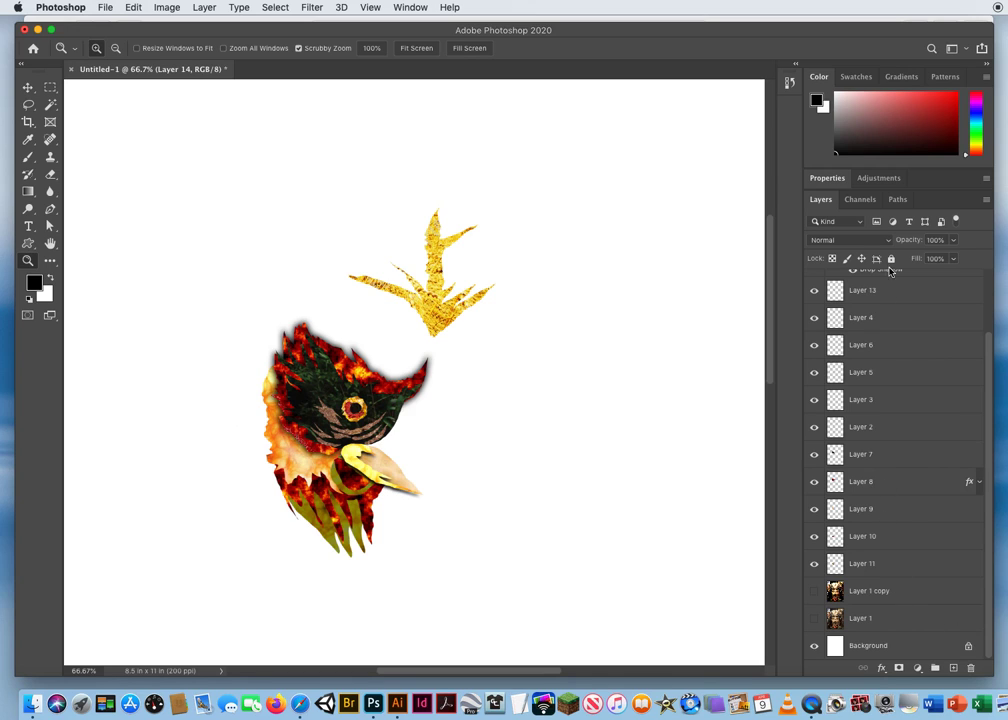
pyautogui.moveTo(984, 356); pyautogui.dragTo(892, 315)
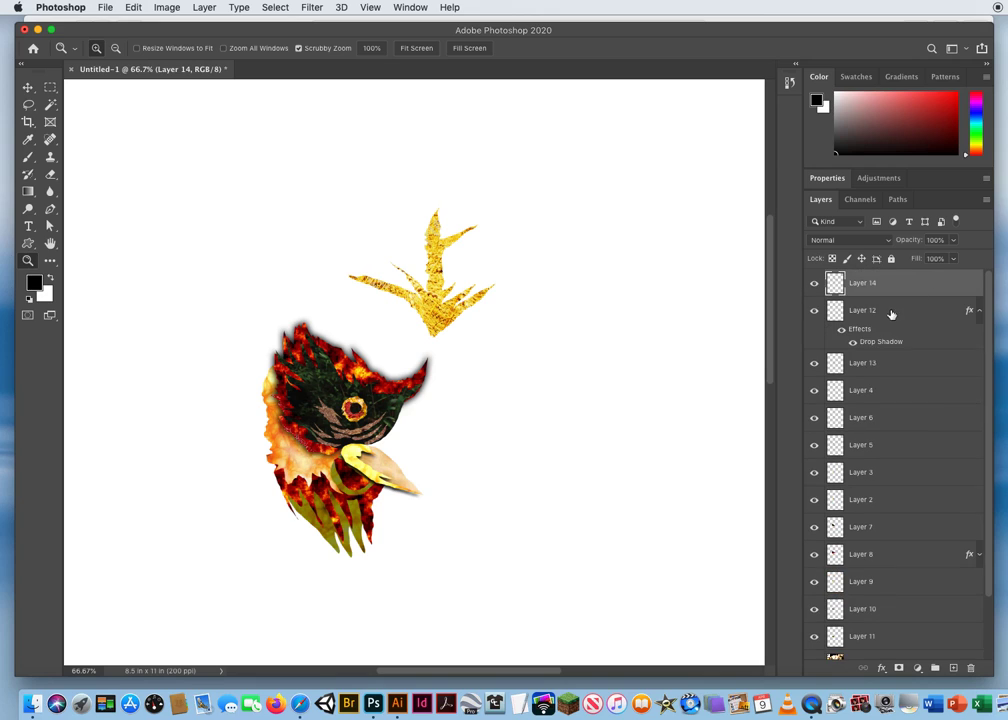
pyautogui.click(979, 314)
# - Select all layers from Layer 12 down to Layer 11 and merge them into one layer
pyautogui.click(977, 316)
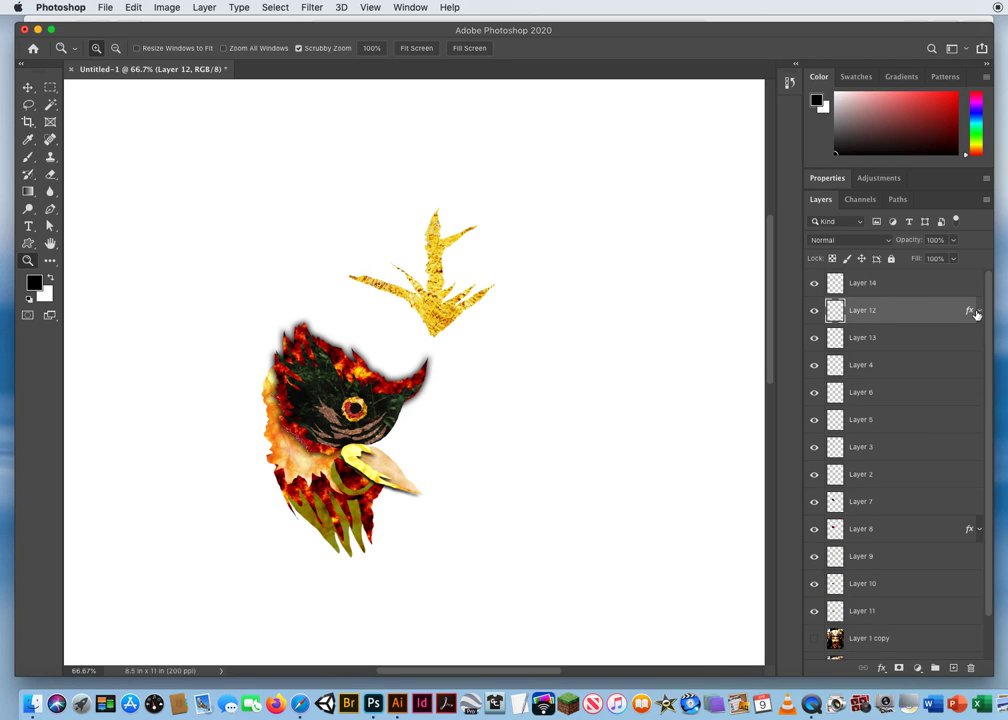
pyautogui.scroll(-2, 965, 420)
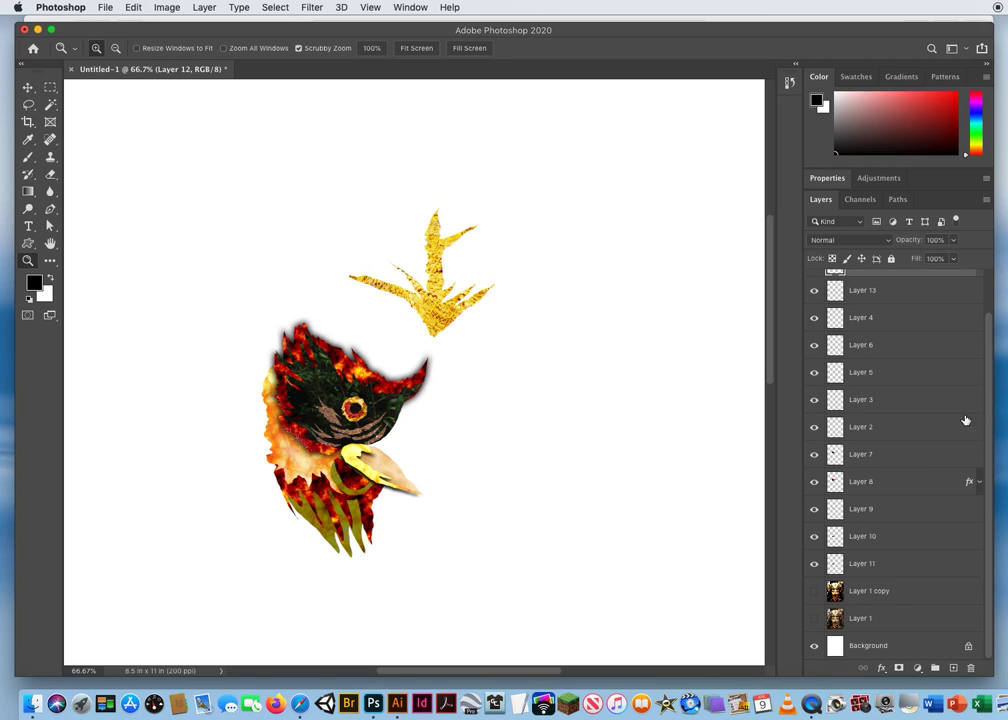
pyautogui.keyDown('shift'); pyautogui.click(878, 567); pyautogui.keyUp('shift')
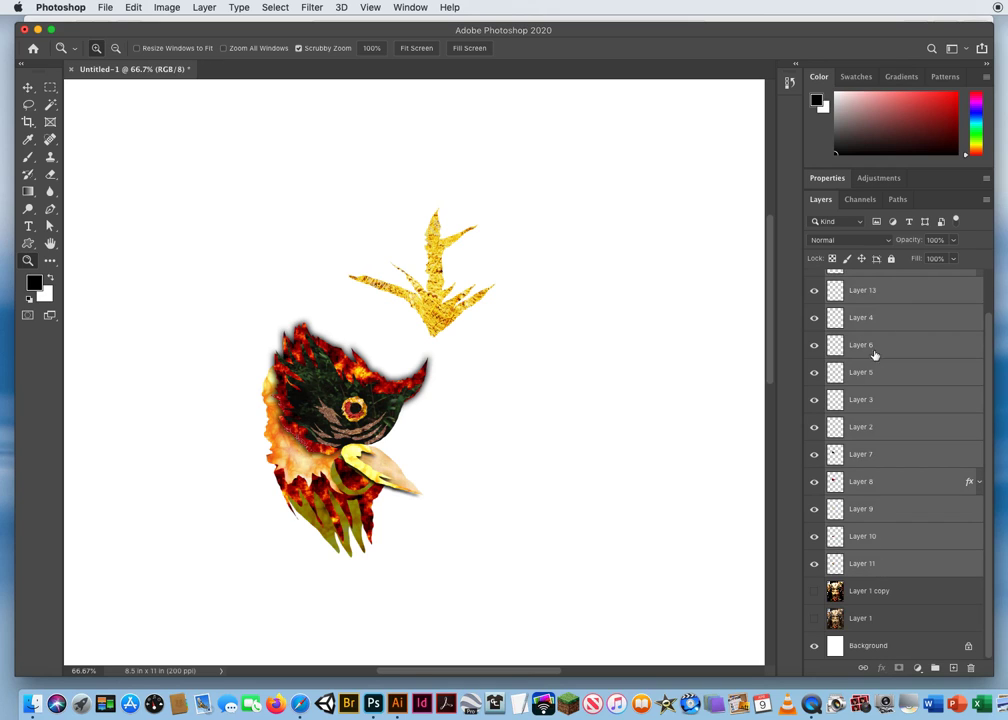
pyautogui.click(987, 204)
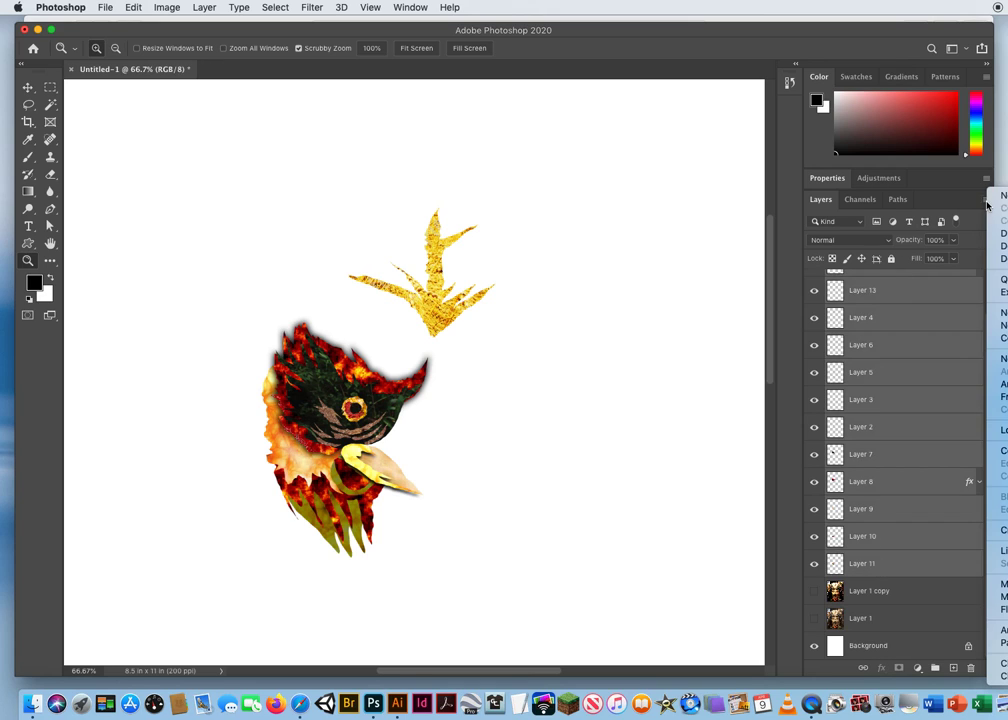
pyautogui.moveTo(835, 206); pyautogui.dragTo(505, 140)
pyautogui.click(647, 134)
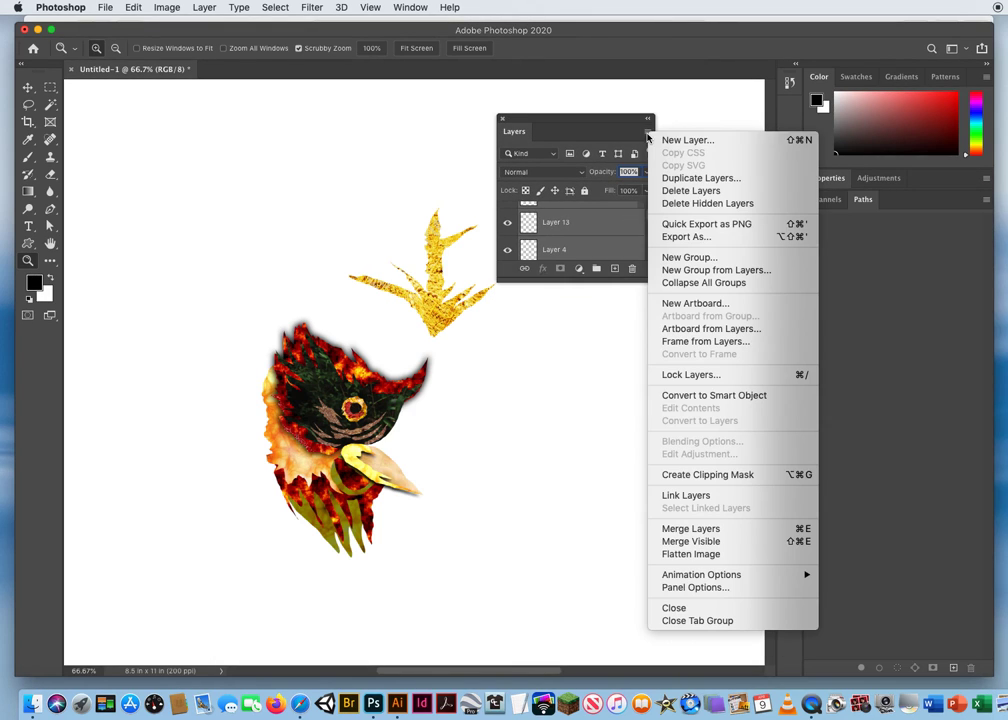
pyautogui.click(690, 528)
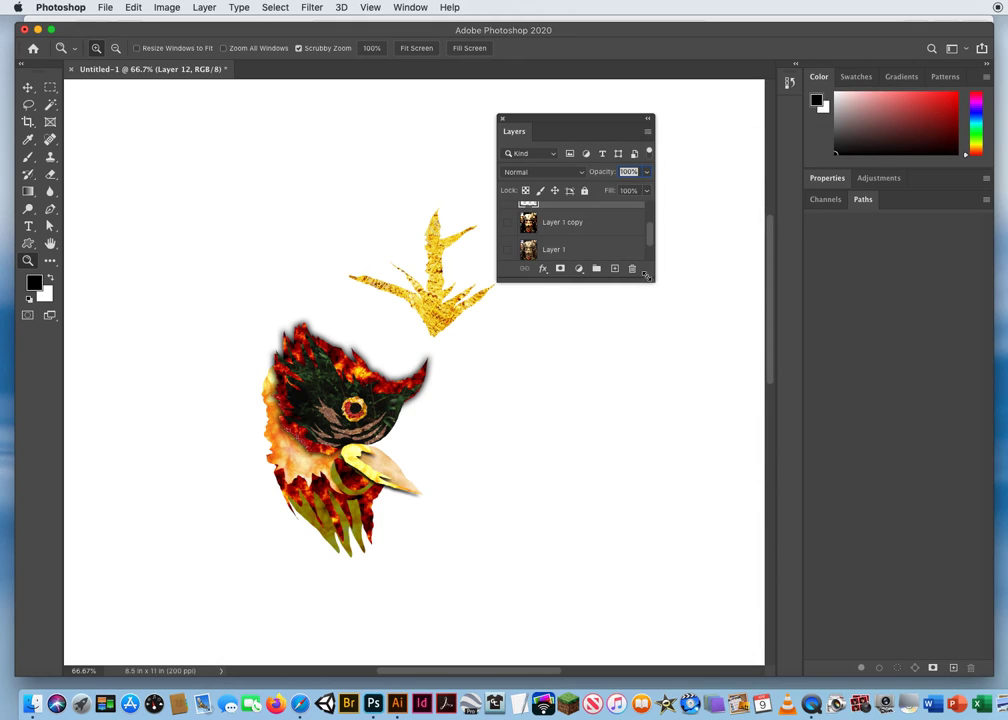
# - Enlarge the floating Layers panel, move it clear of the face, and show Layer 1 copy
pyautogui.moveTo(646, 276); pyautogui.dragTo(840, 596)
pyautogui.click(509, 244)
pyautogui.click(509, 244)
pyautogui.click(509, 244)
pyautogui.click(509, 244)
pyautogui.moveTo(558, 126); pyautogui.dragTo(711, 119)
pyautogui.click(660, 265)
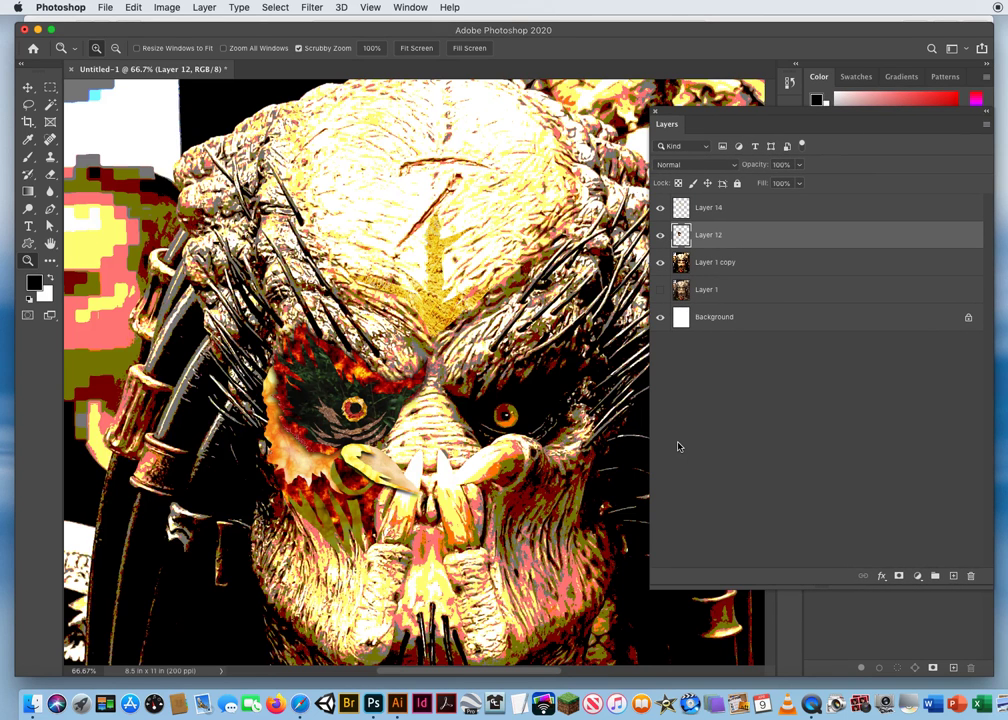
# - Duplicate the merged Layer 12 onto the opposite side of the face and flip the copy horizontally
pyautogui.click(28, 88)
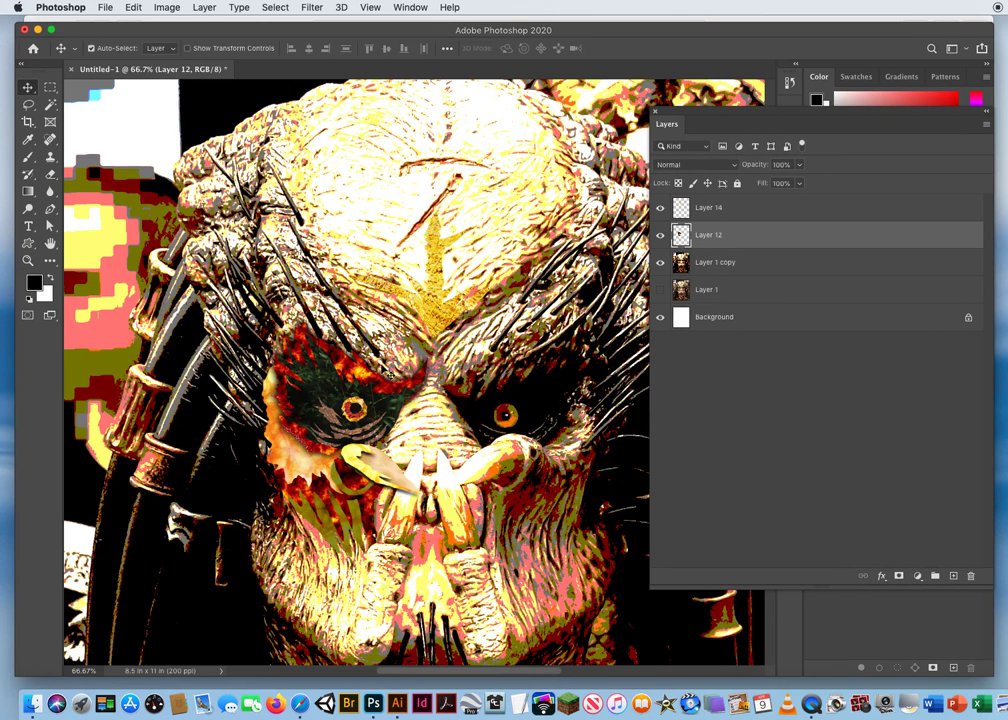
pyautogui.moveTo(354, 403); pyautogui.dragTo(538, 410)
pyautogui.click(131, 8)
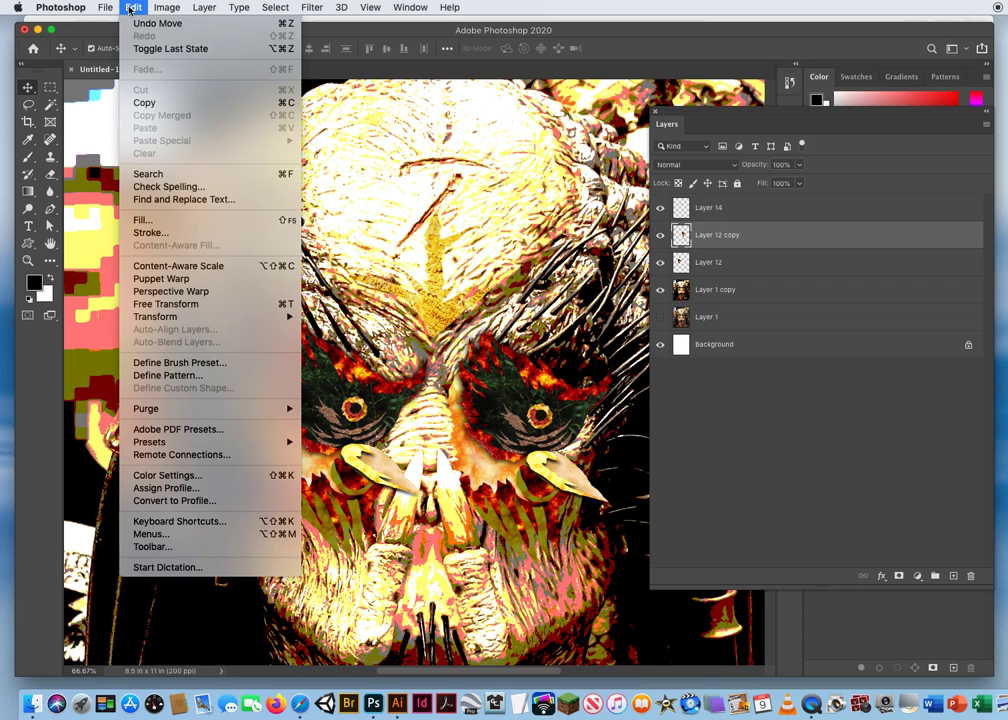
pyautogui.moveTo(161, 320)
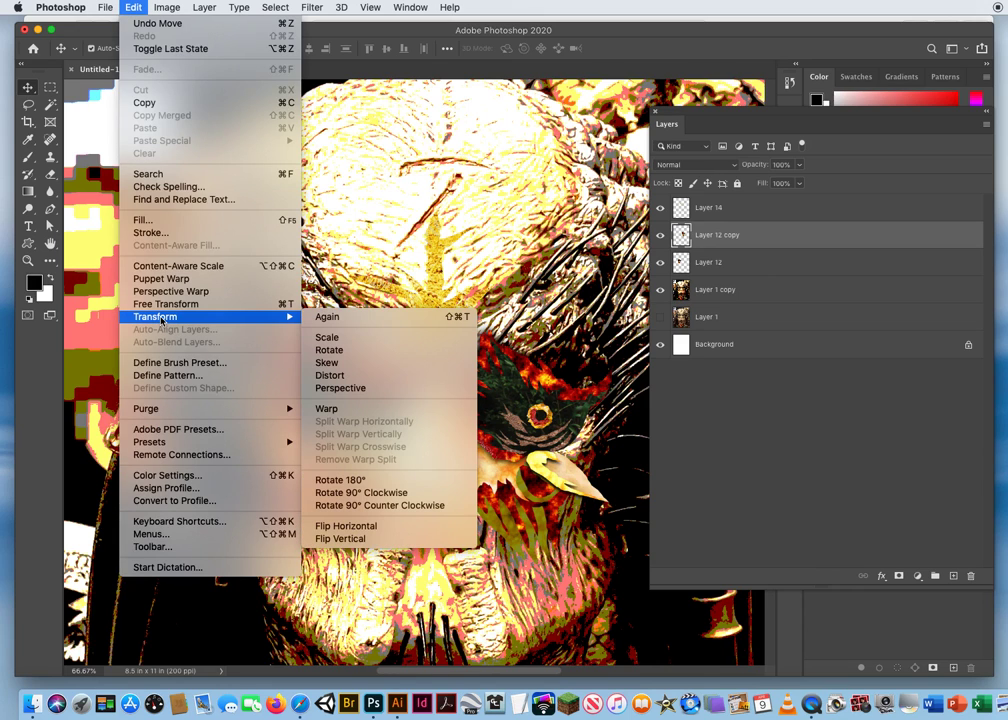
pyautogui.click(368, 526)
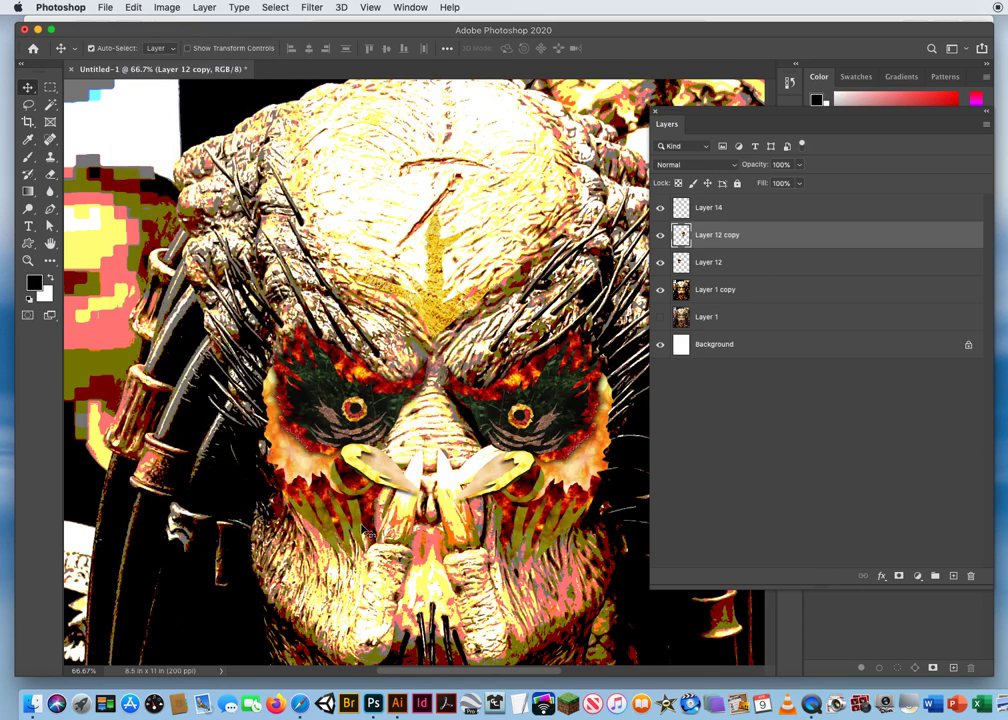
# - Align Layer 12 copy over the opposite eye, hide Layer 1 copy, and fine-tune its position to mirror Layer 12
pyautogui.moveTo(542, 411); pyautogui.dragTo(527, 405)
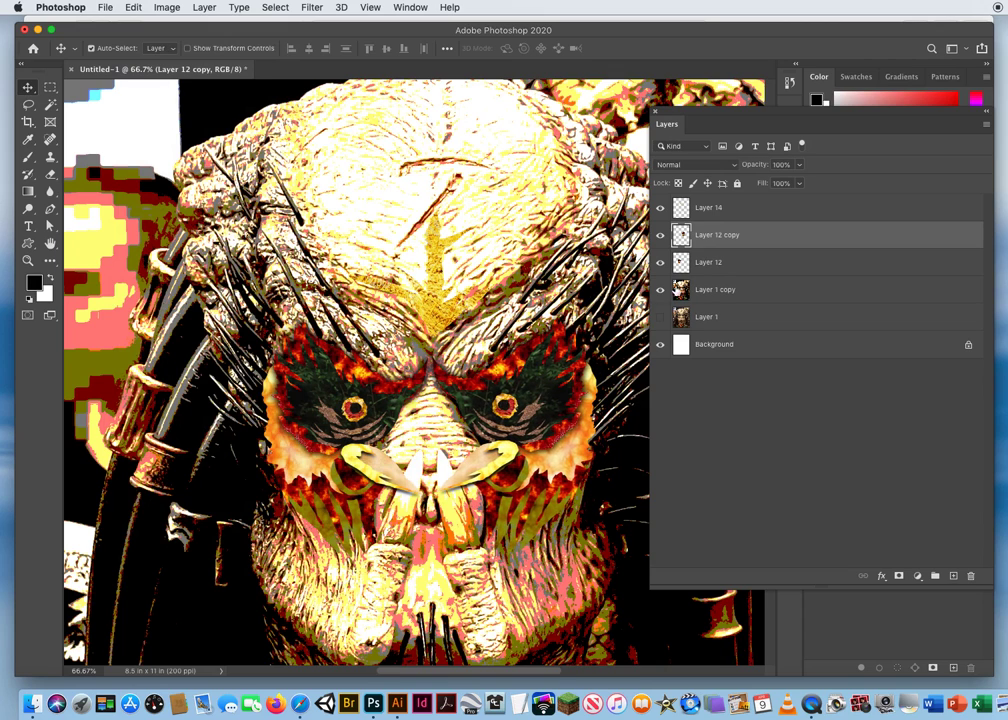
pyautogui.click(660, 290)
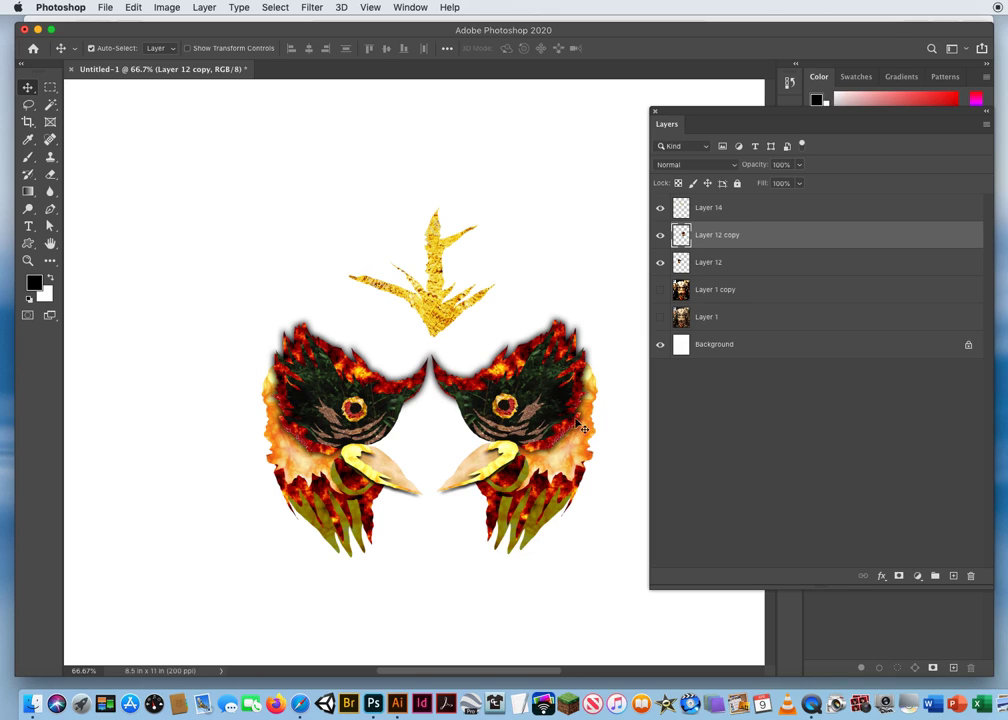
pyautogui.moveTo(565, 418); pyautogui.dragTo(524, 425)
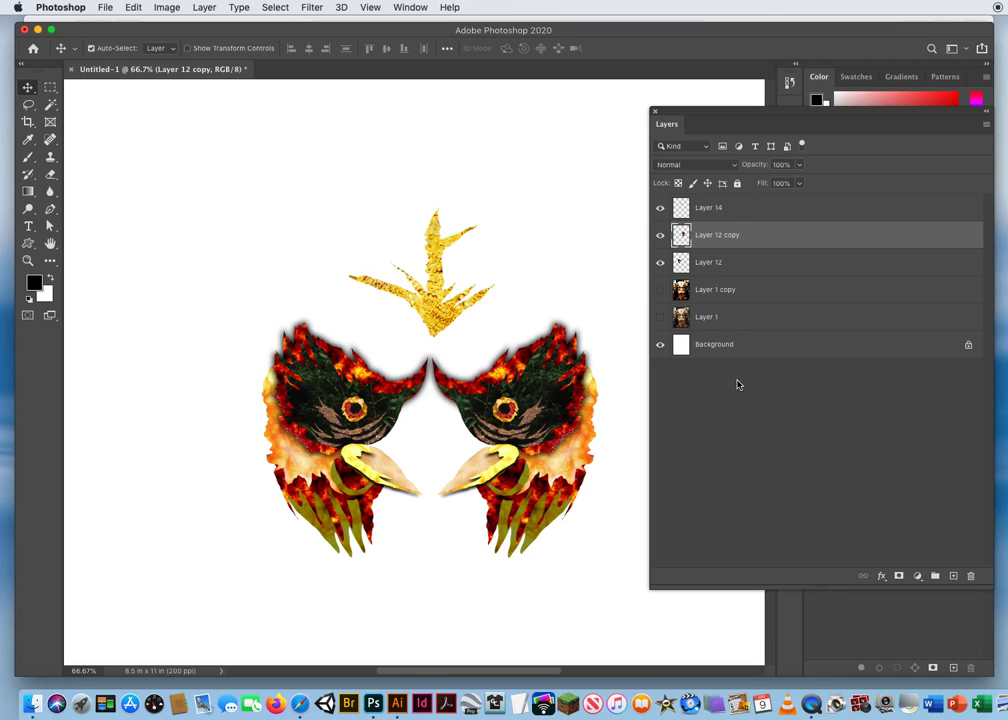
# - Toggle Layer 1 copy and zoom out to 50% to compare the mirrored collage with the reference, leaving the reference hidden
pyautogui.click(660, 289)
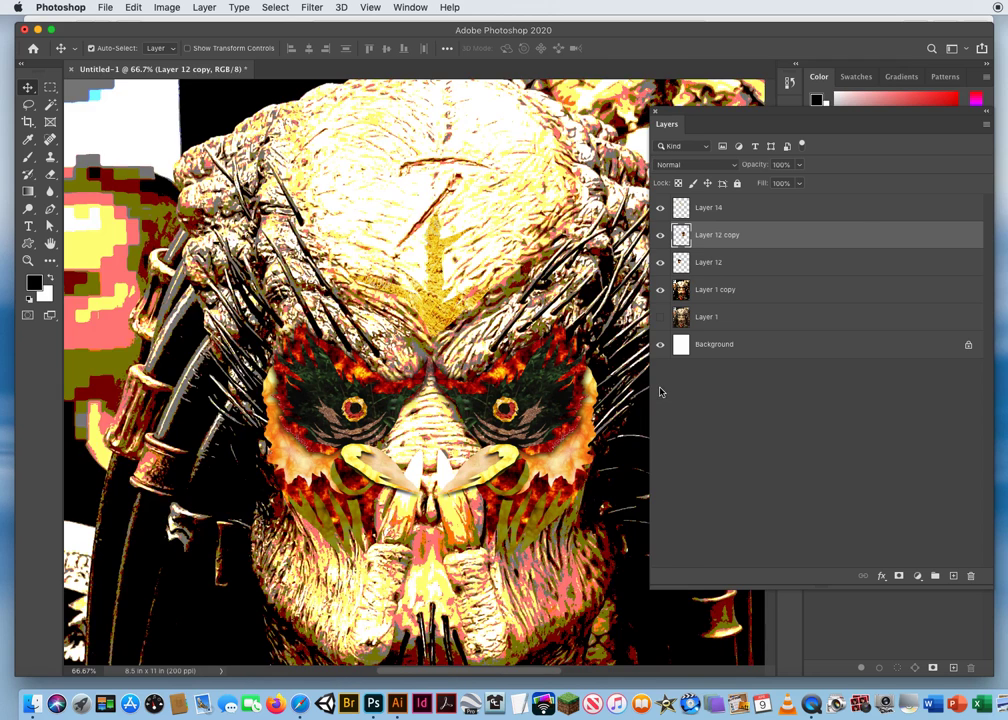
pyautogui.click(660, 290)
pyautogui.click(660, 290)
pyautogui.click(28, 259)
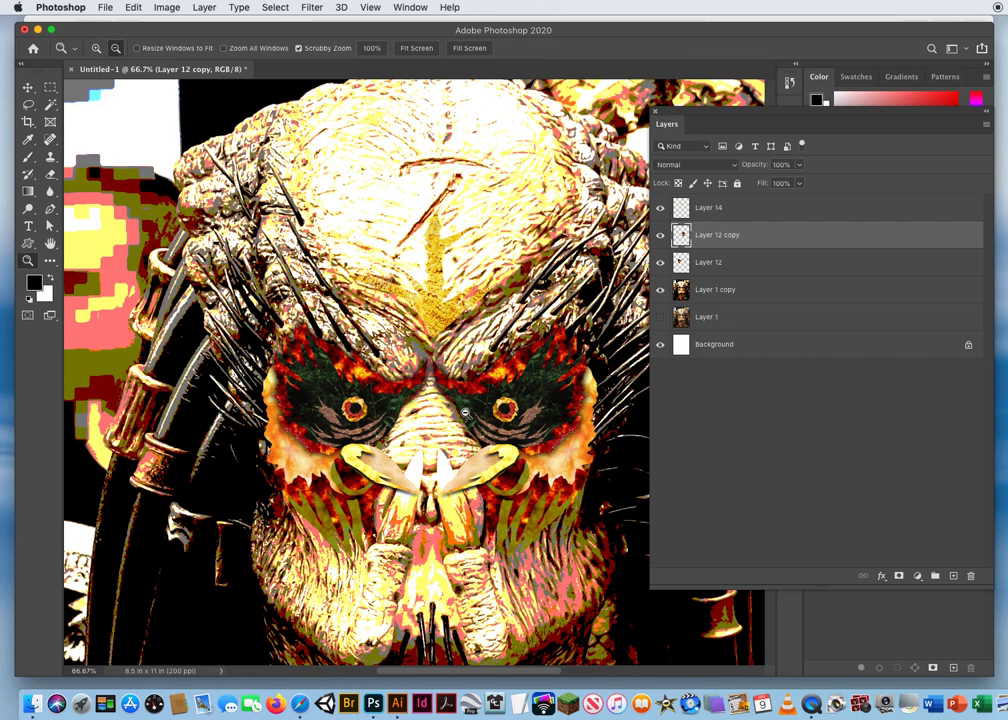
pyautogui.keyDown('alt'); pyautogui.click(367, 326); pyautogui.keyUp('alt')
pyautogui.click(660, 290)
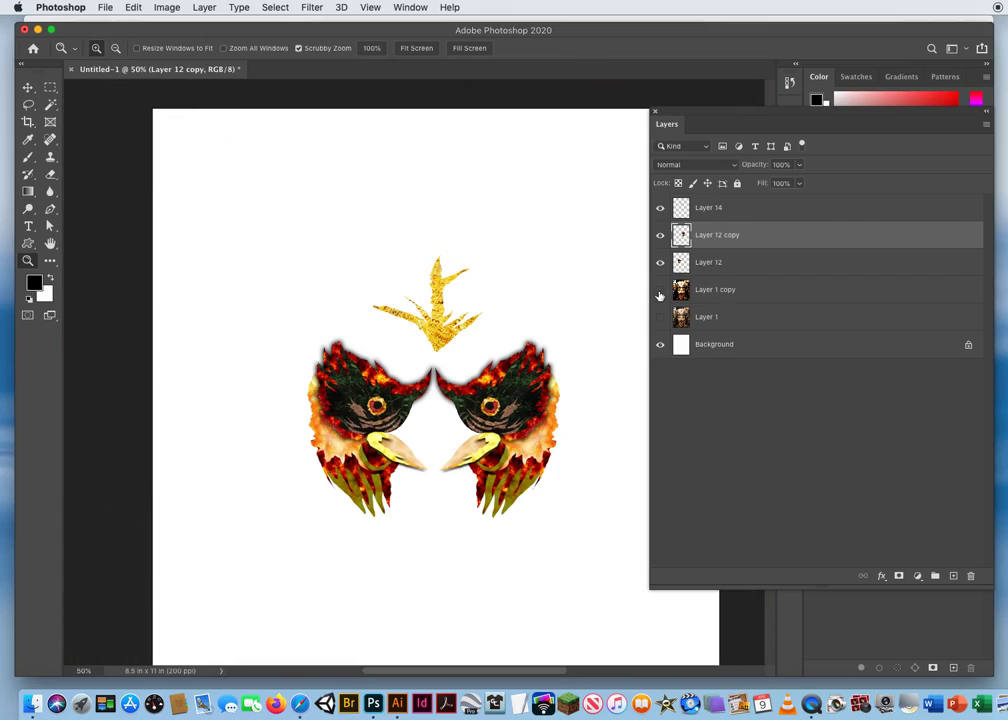
# - Zoom out to 46.1%, shift the floating Layers panel nearer the artwork, and activate the Move tool
pyautogui.moveTo(383, 409); pyautogui.dragTo(288, 612)
pyautogui.moveTo(508, 329); pyautogui.dragTo(540, 295)
pyautogui.moveTo(416, 427); pyautogui.dragTo(320, 441)
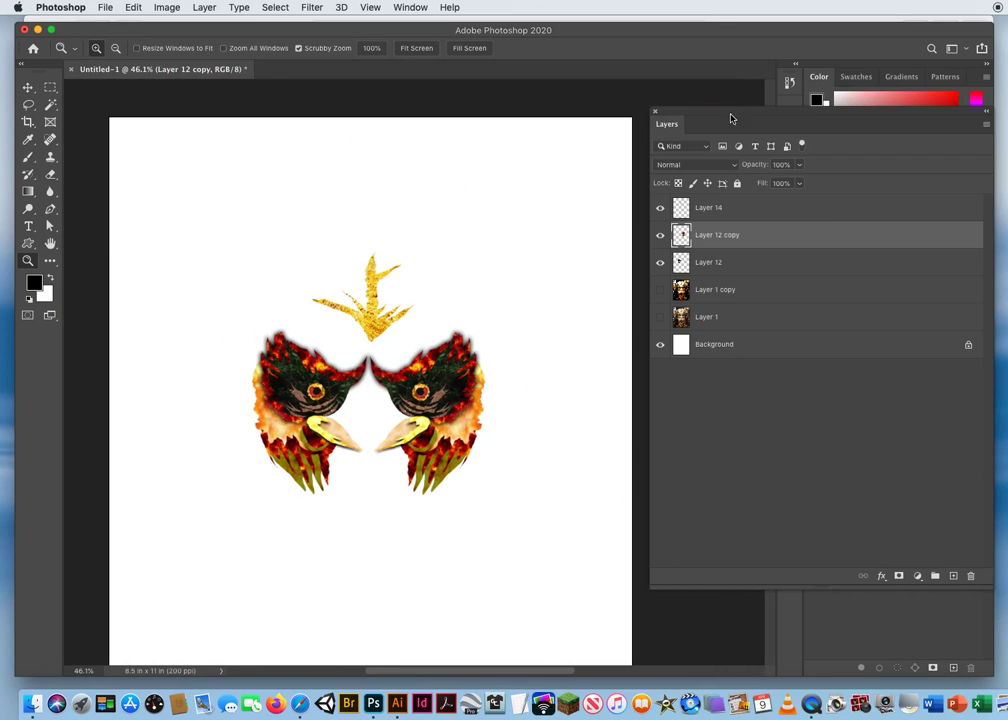
pyautogui.moveTo(716, 118); pyautogui.dragTo(678, 122)
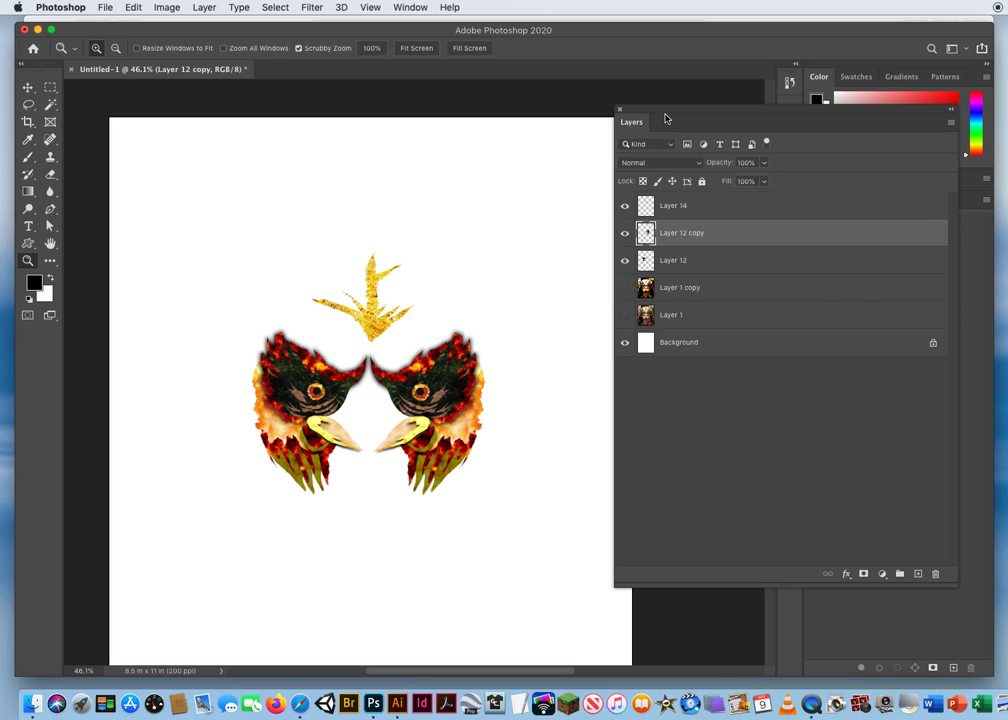
pyautogui.click(28, 87)
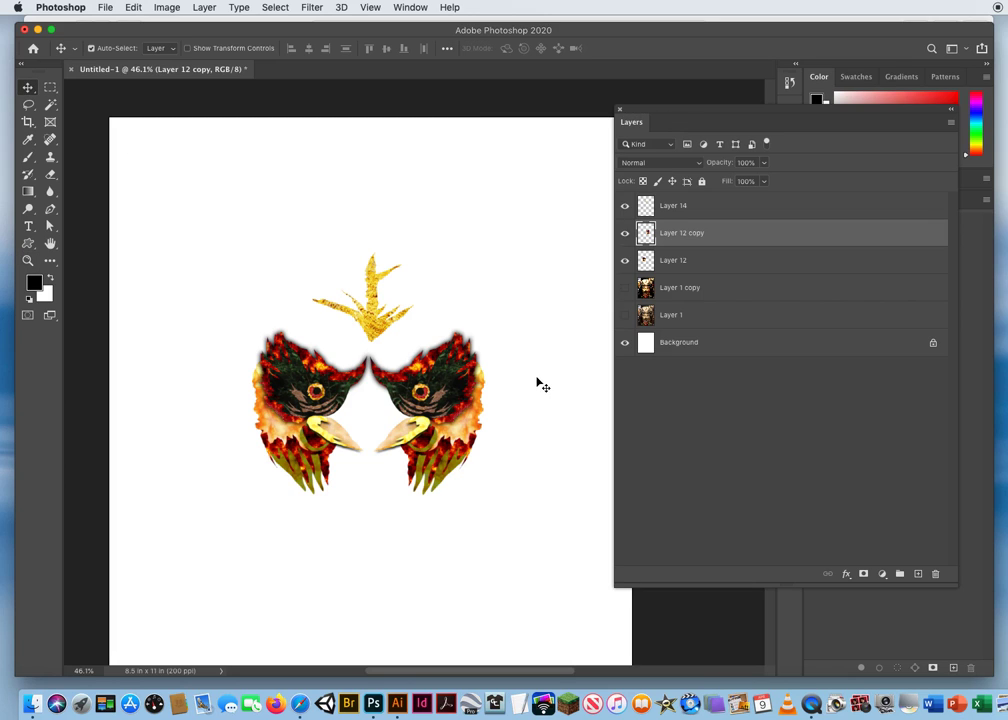